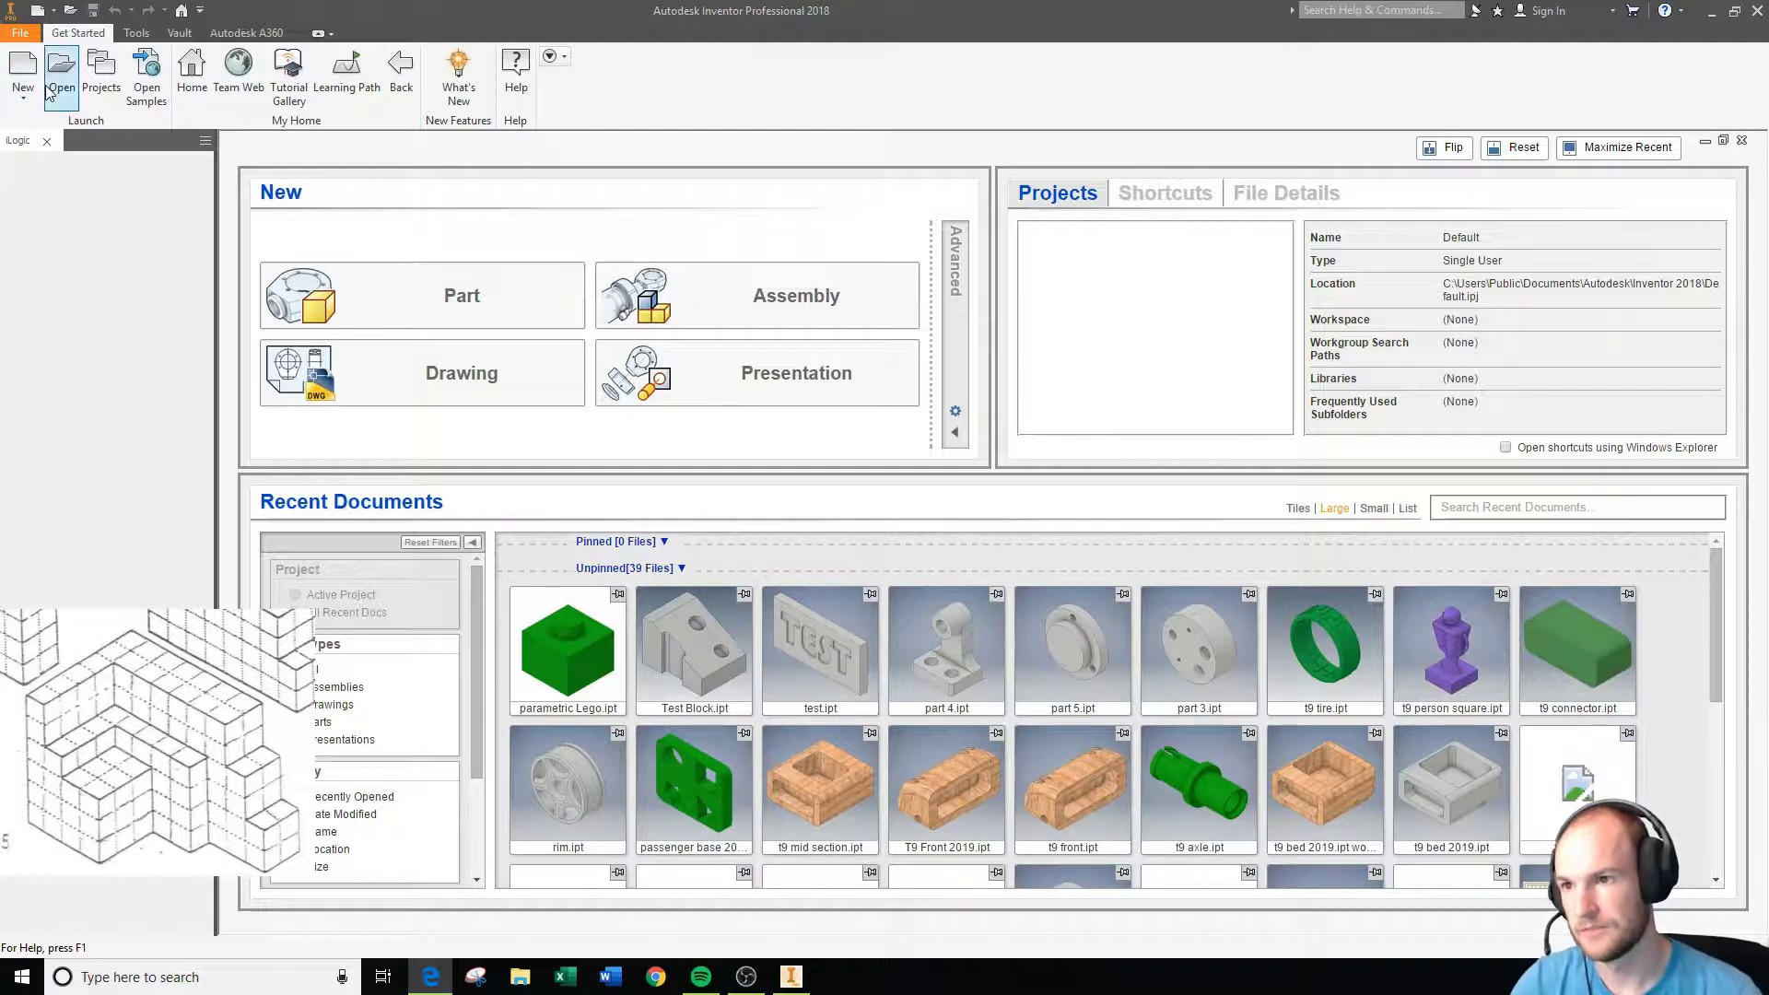
# Create a new part file from the Standard.ipt template and accept the style conflict notice.
pyautogui.click(23, 69)
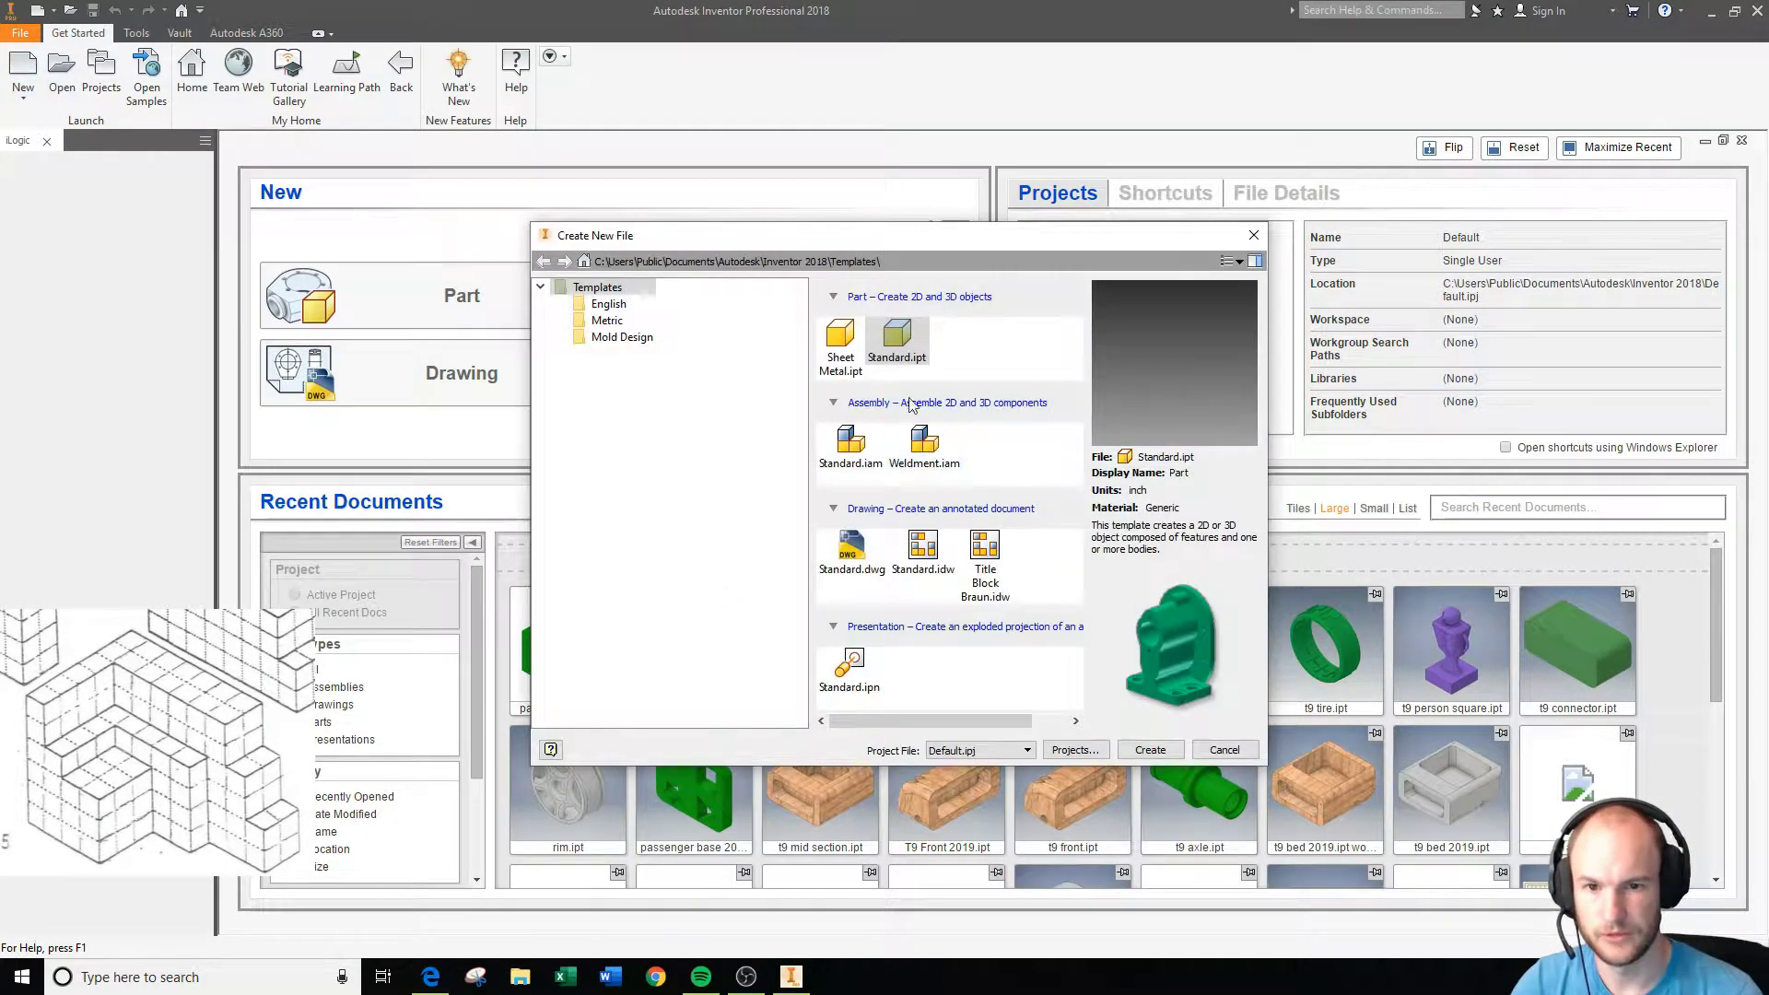
pyautogui.doubleClick(899, 360)
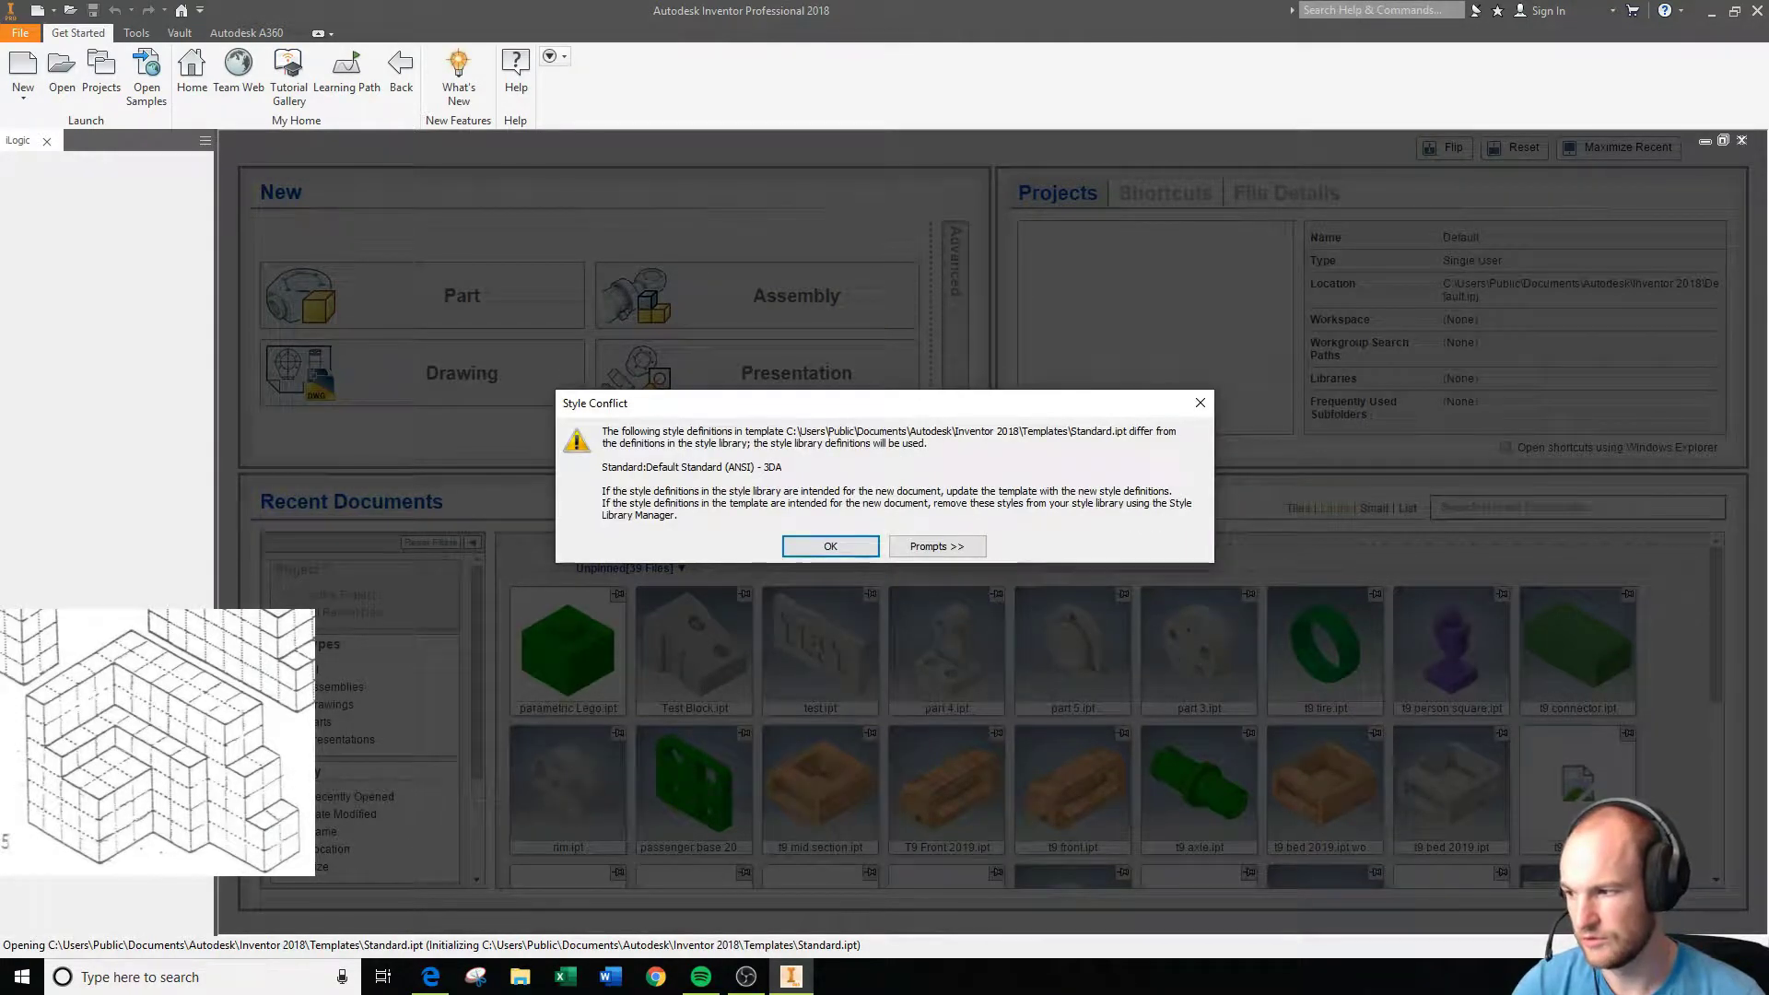
pyautogui.click(833, 536)
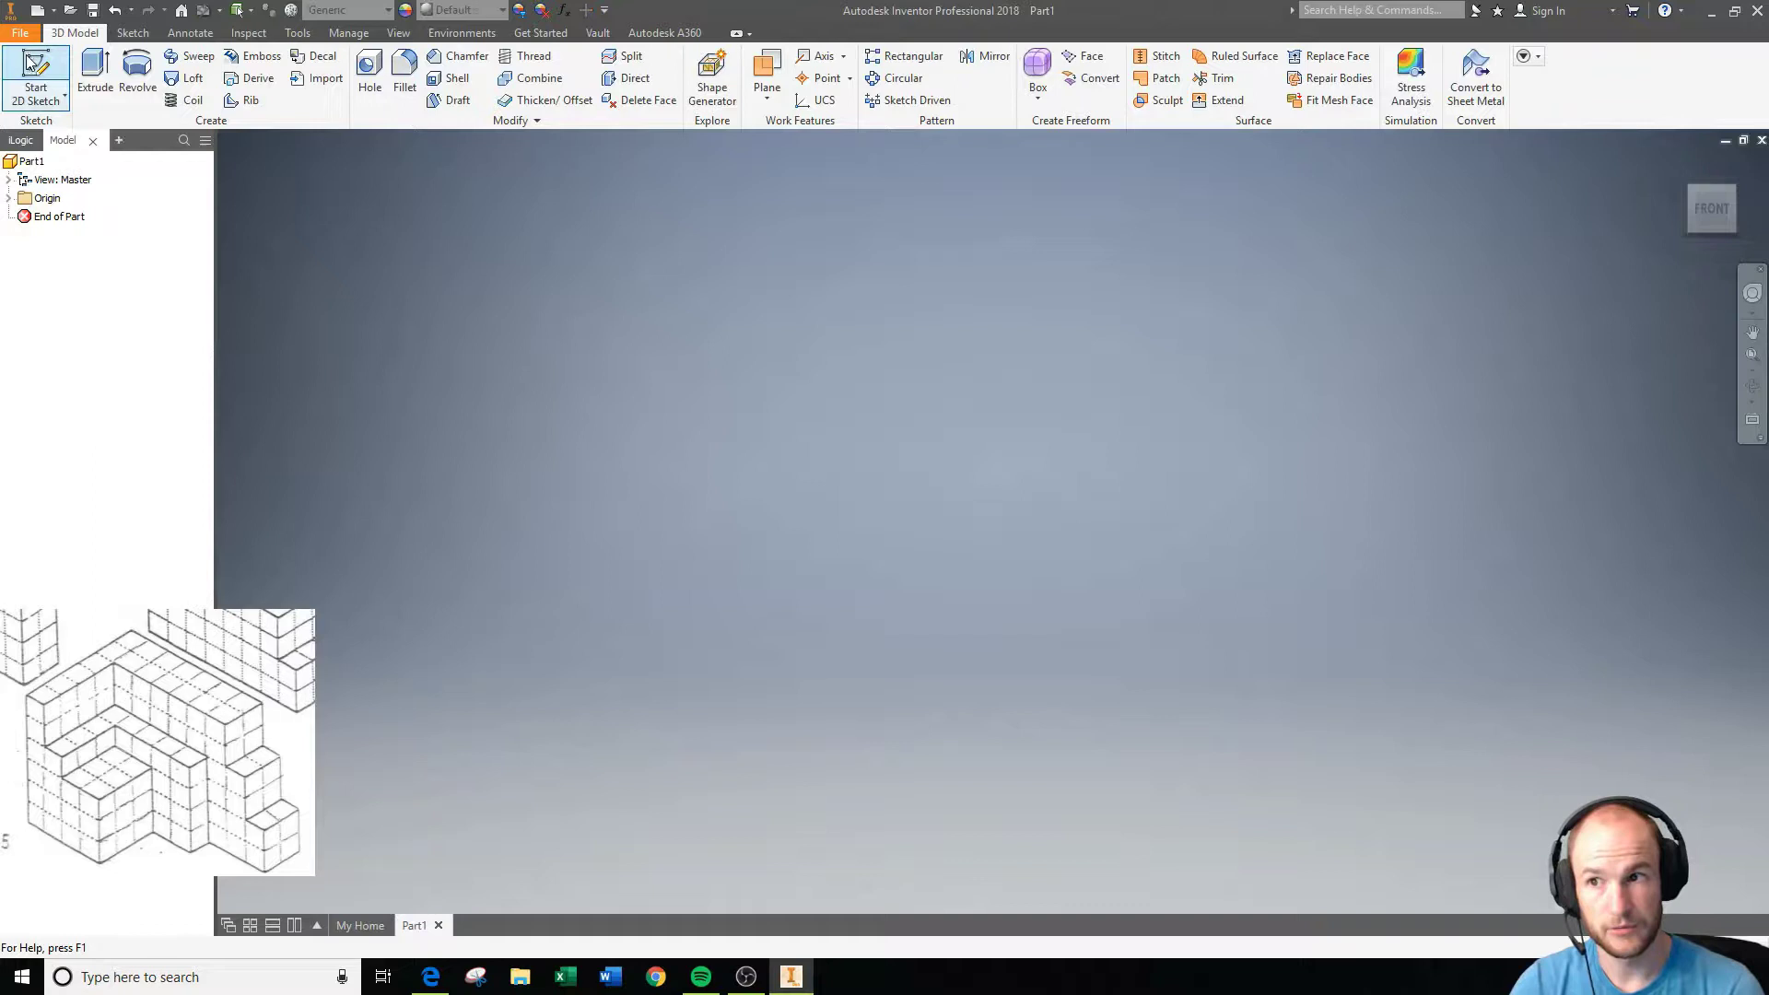
# Sketch a 9 by 6 in rectangle on the front plane with its lower-left corner at the origin, and finish the sketch.
pyautogui.click(30, 61)
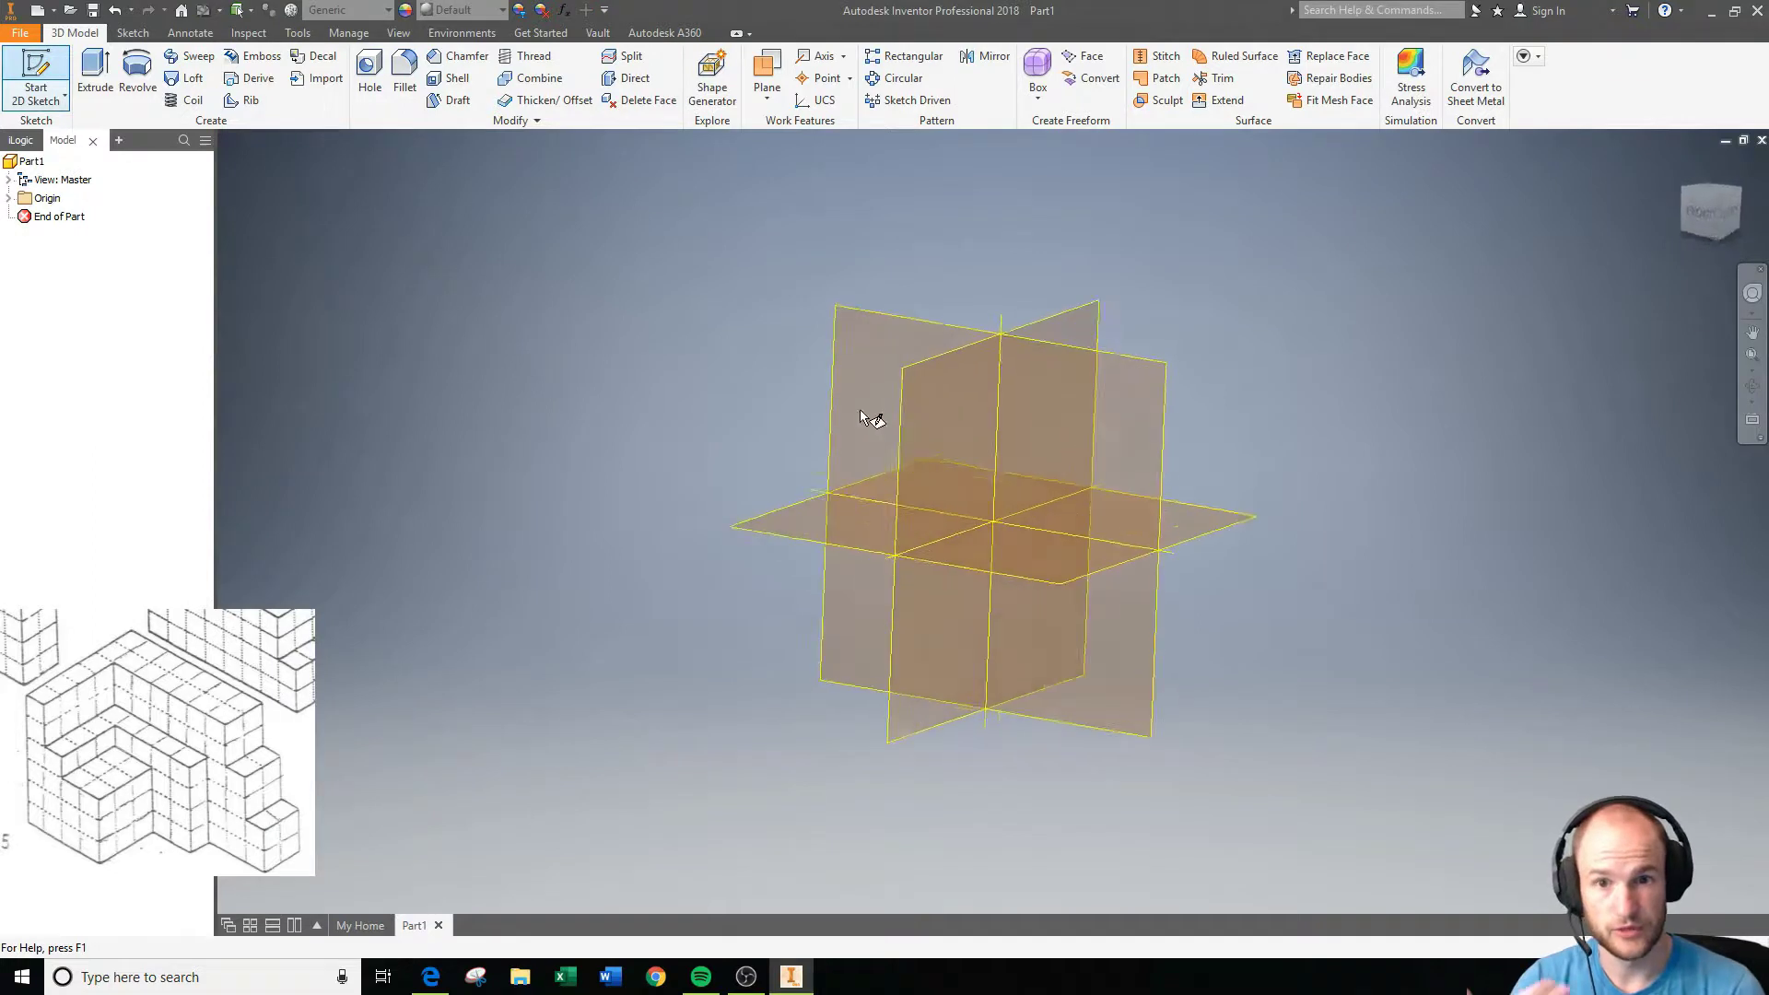
pyautogui.click(869, 280)
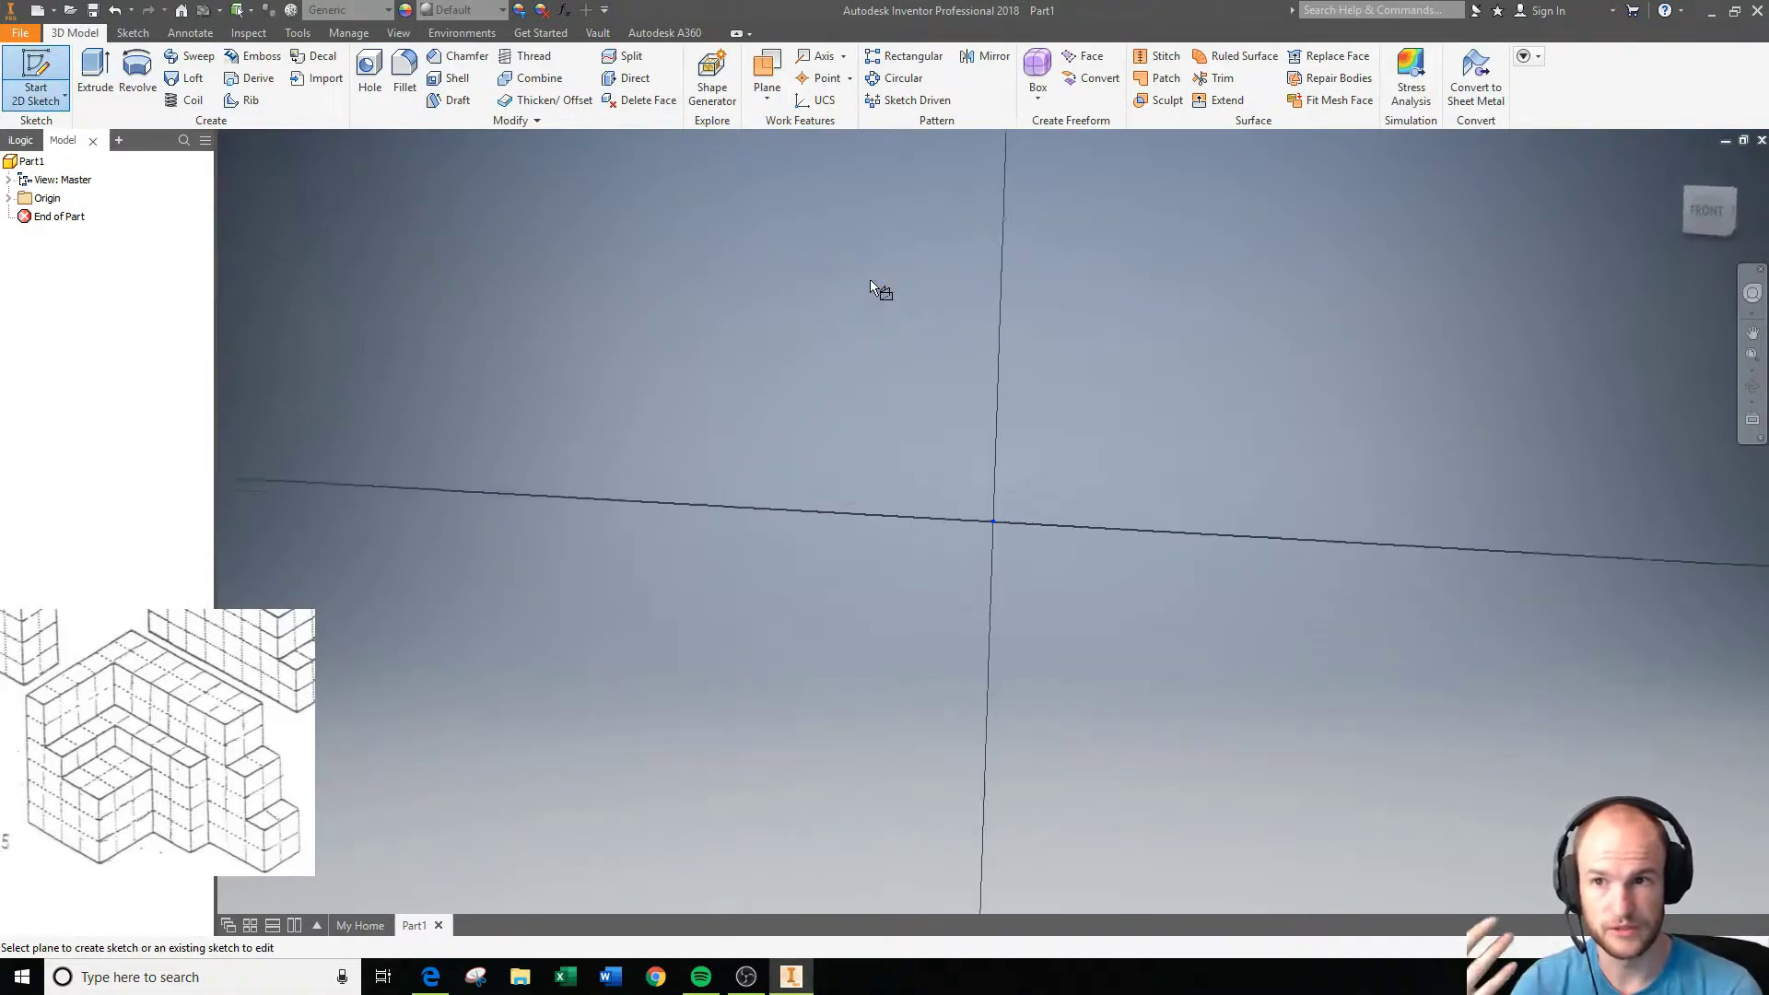
pyautogui.click(244, 63)
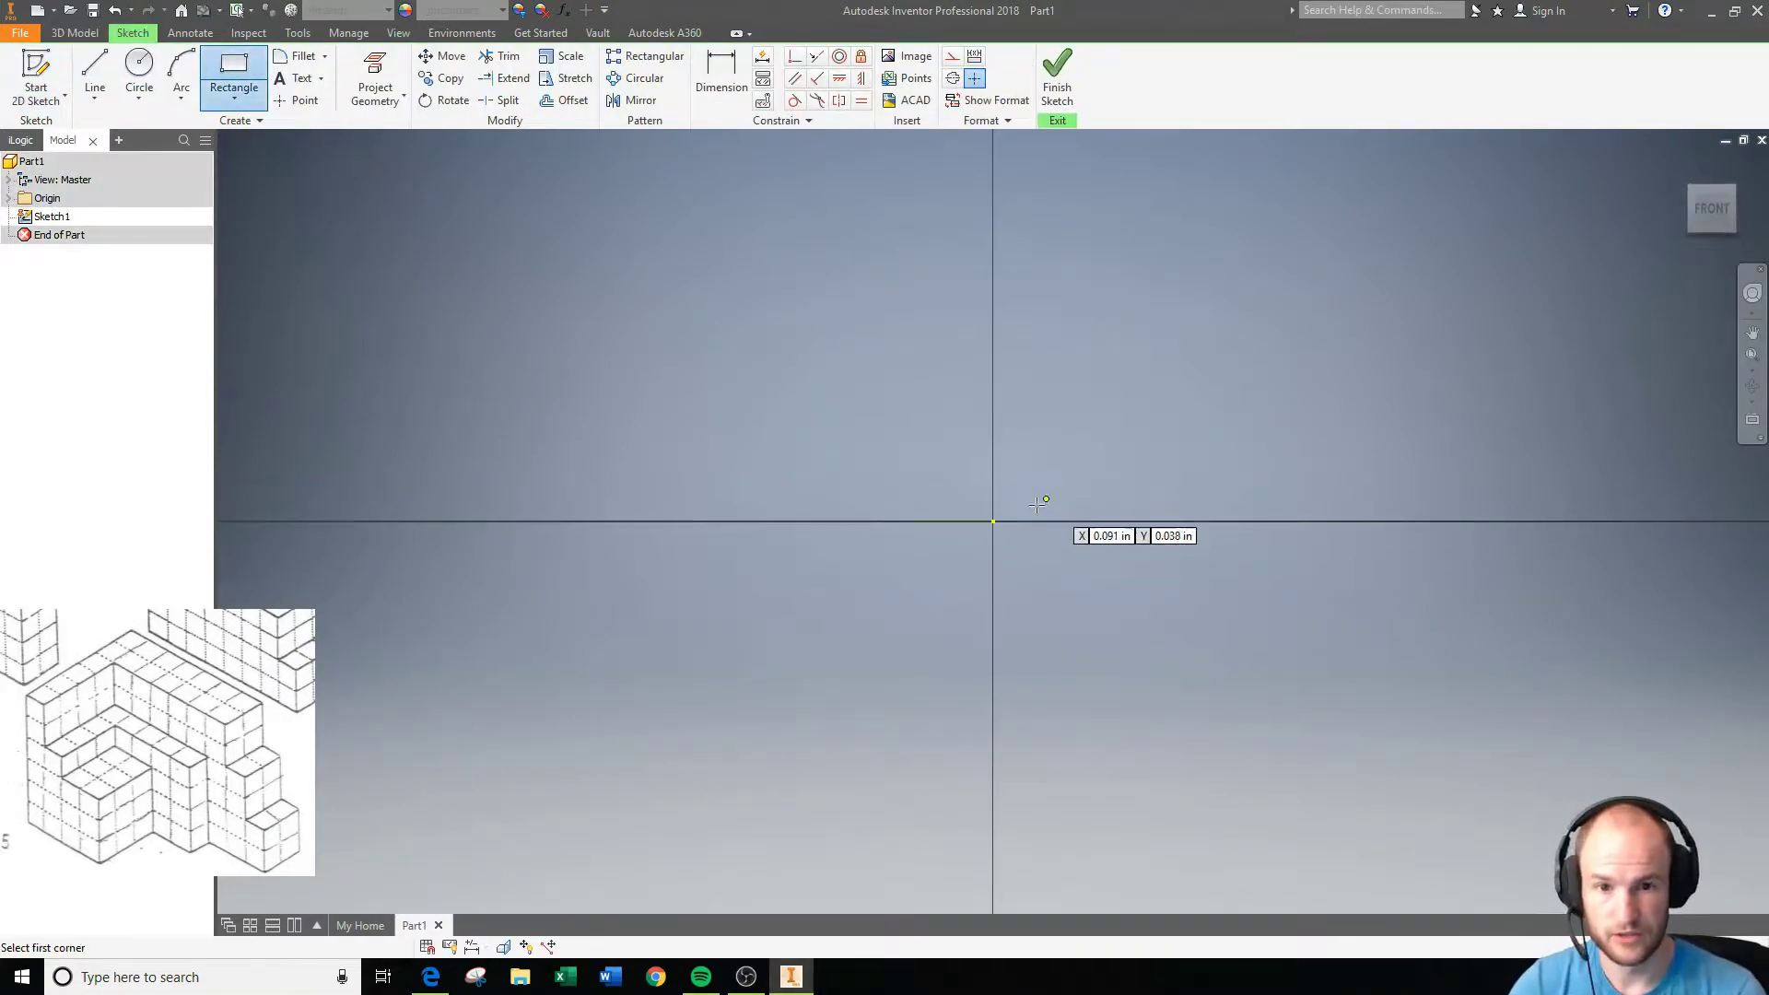
pyautogui.click(992, 521)
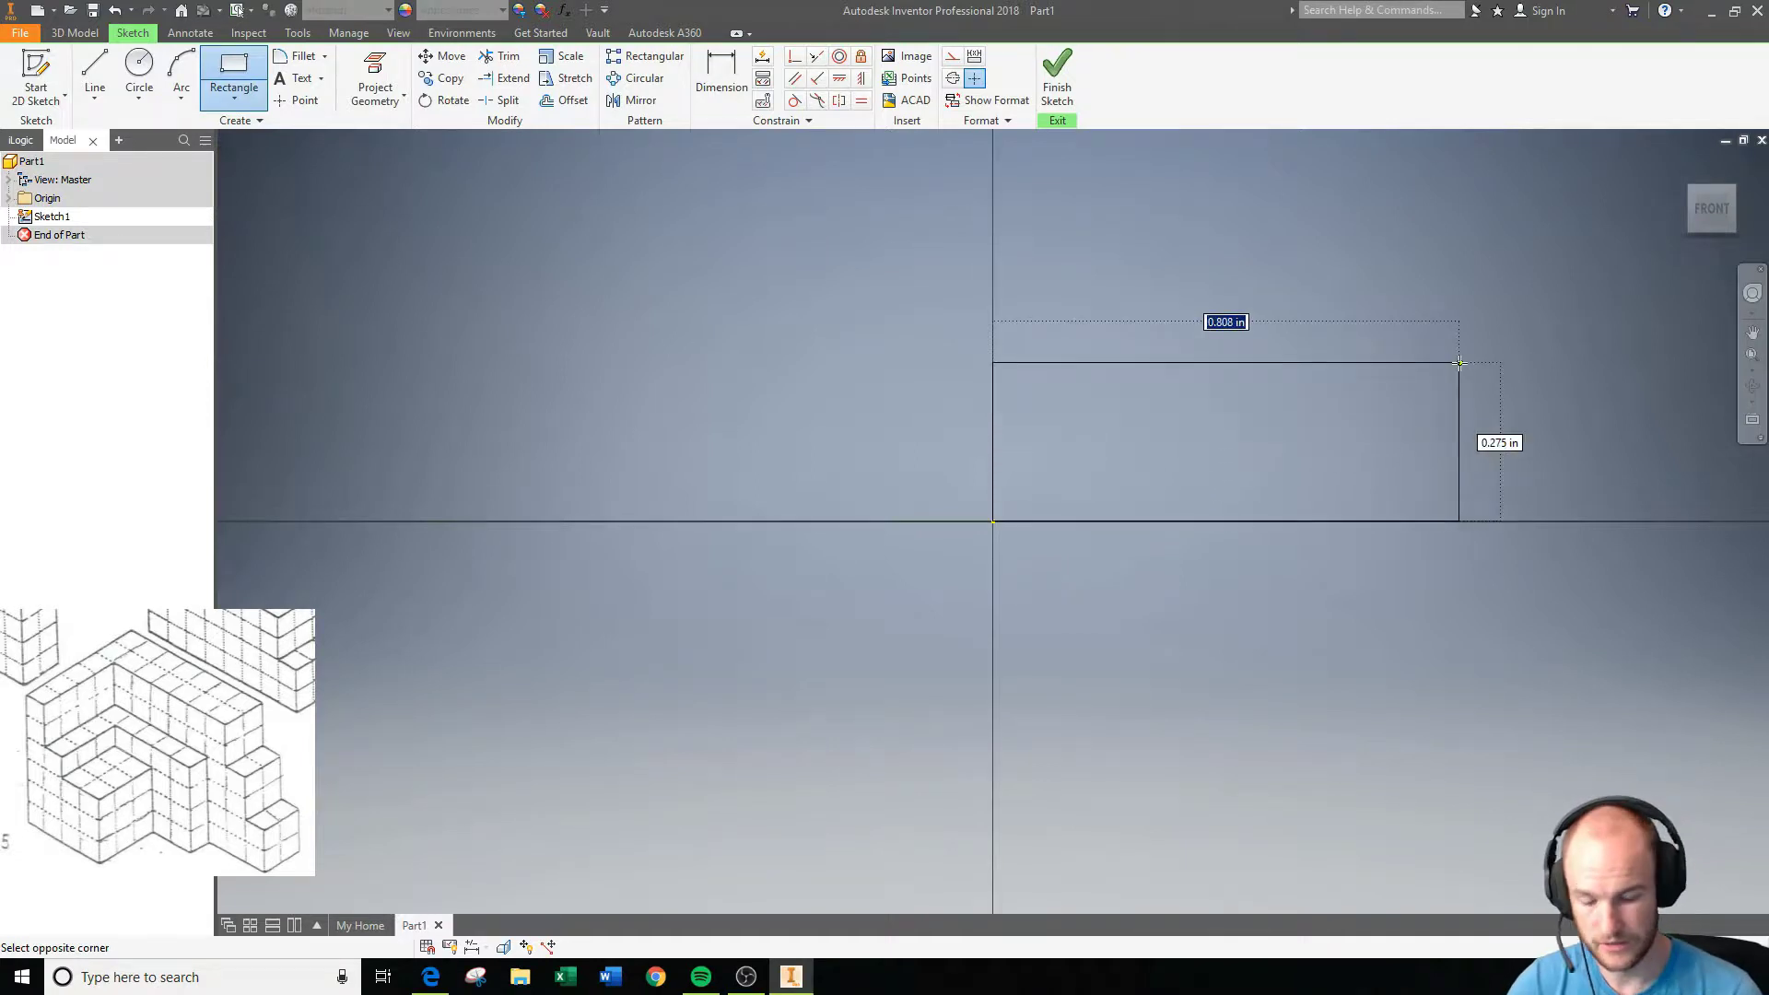
pyautogui.write('9')
pyautogui.press('Tab')
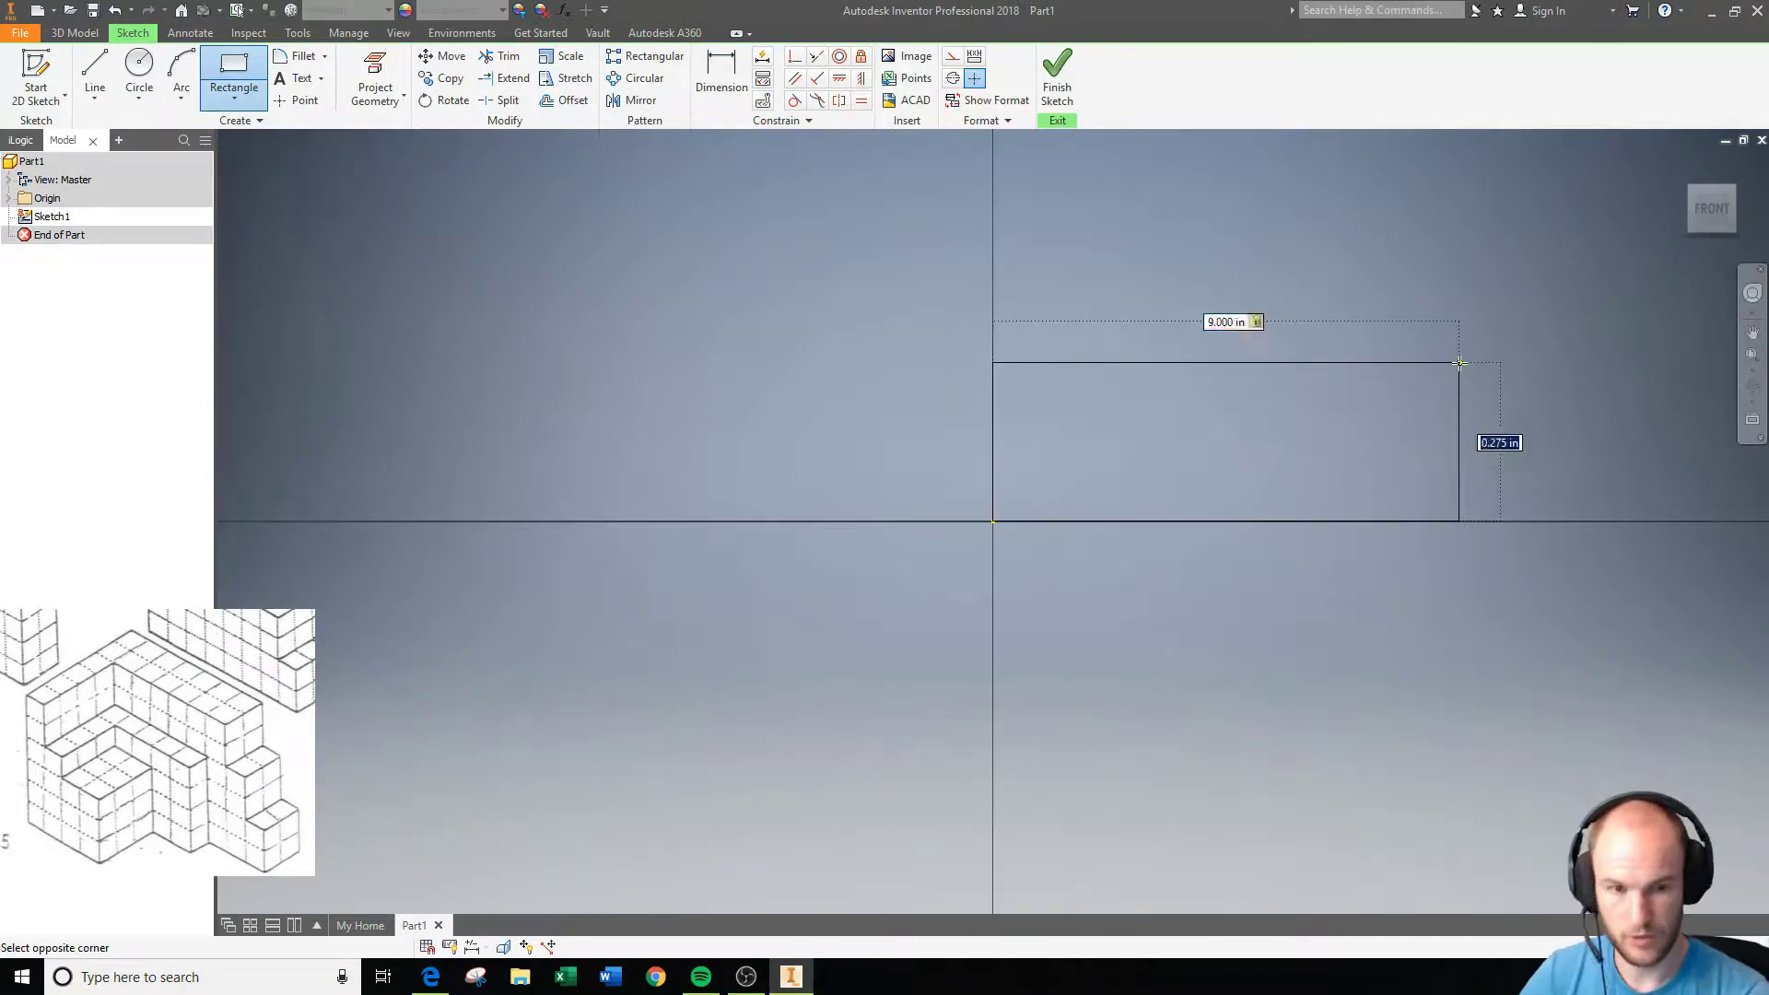
pyautogui.write('6')
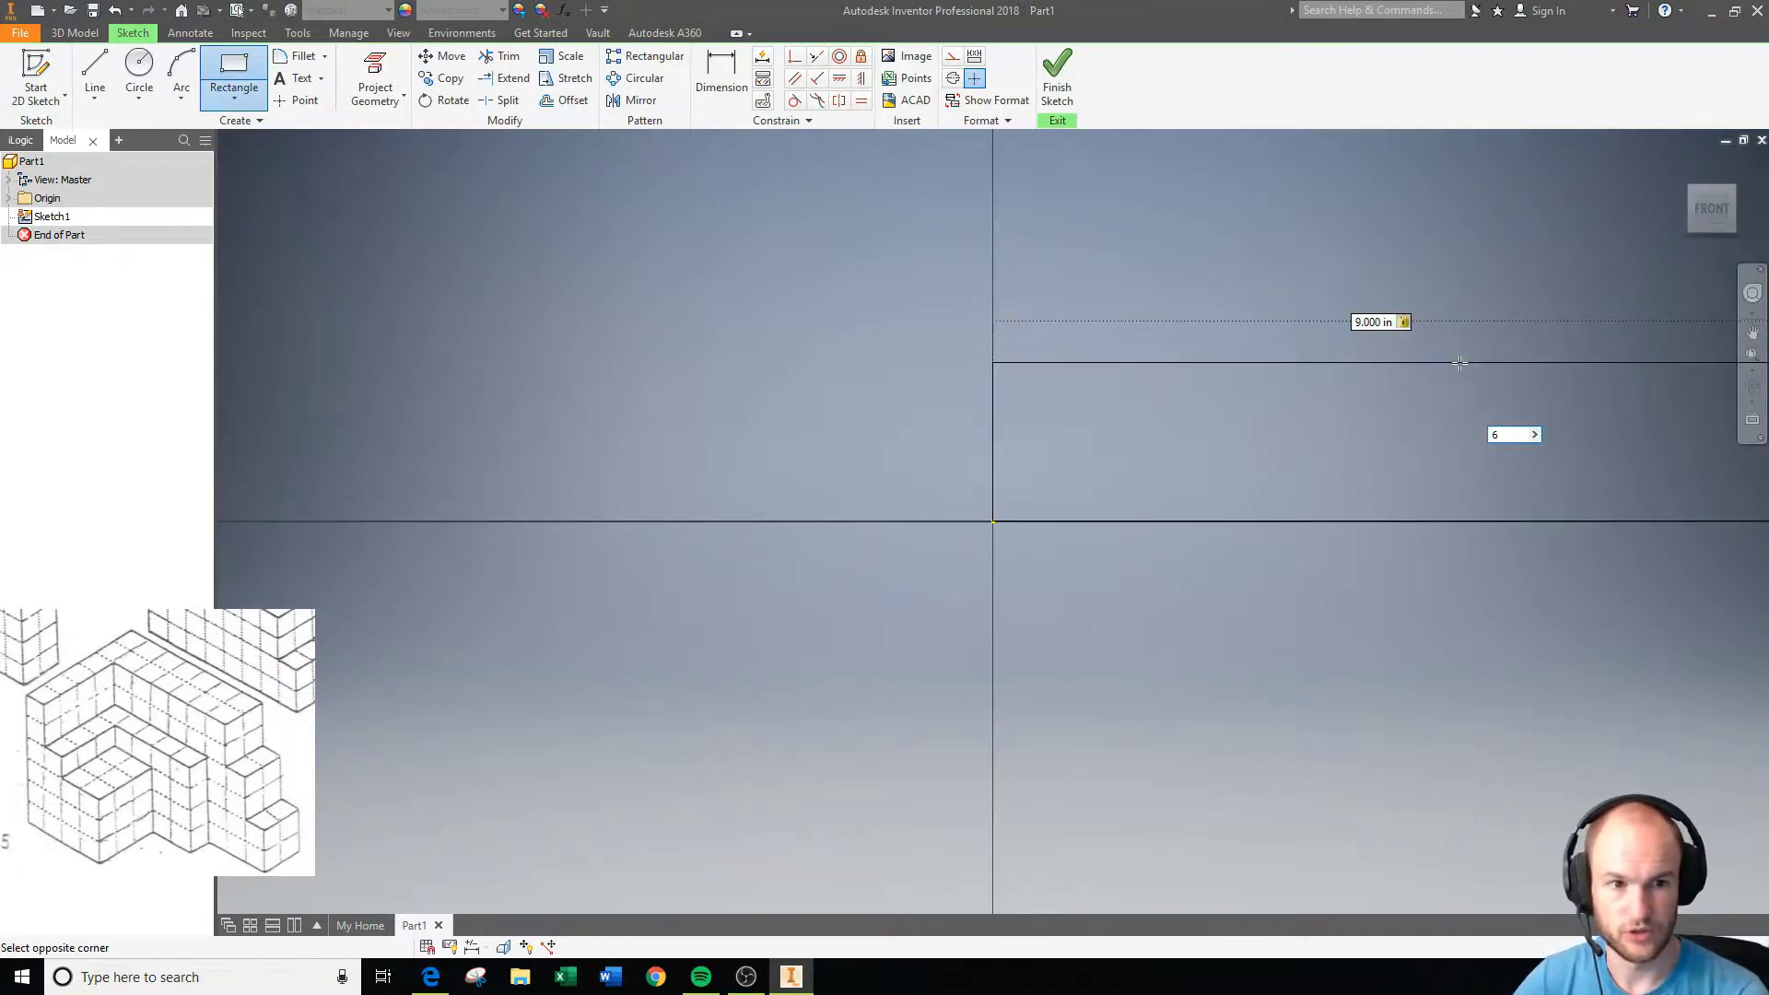
pyautogui.press('Return')
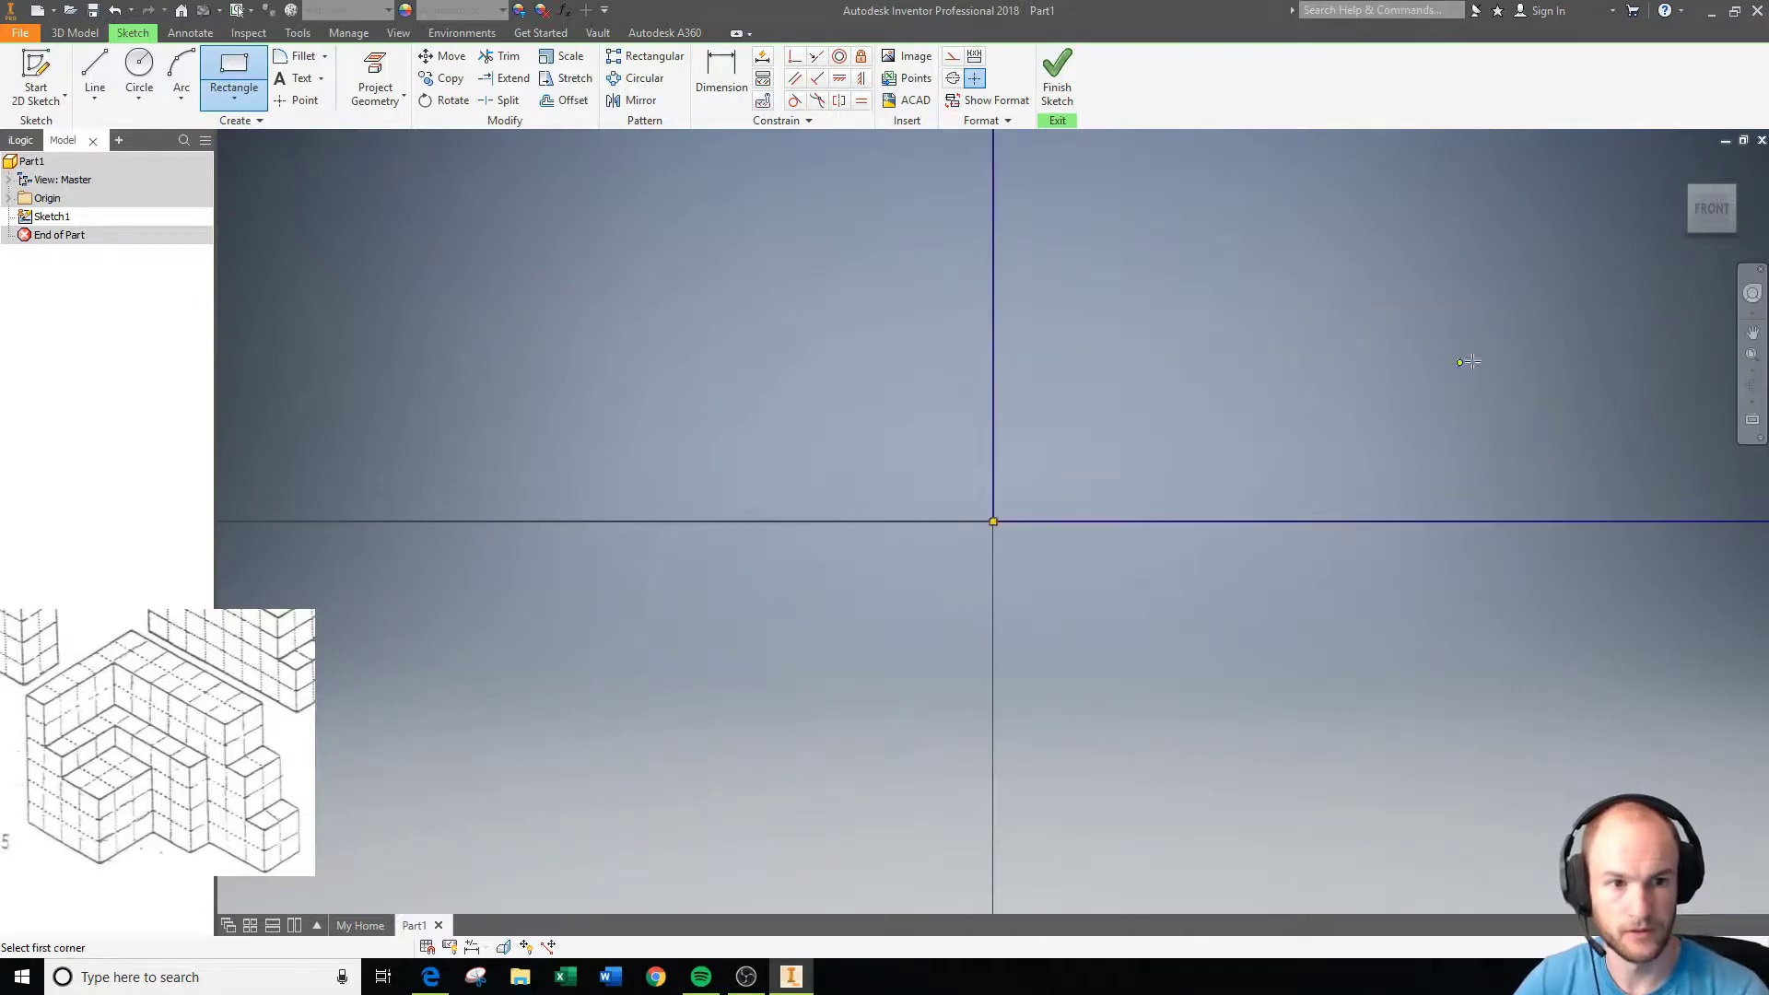
pyautogui.click(1713, 211)
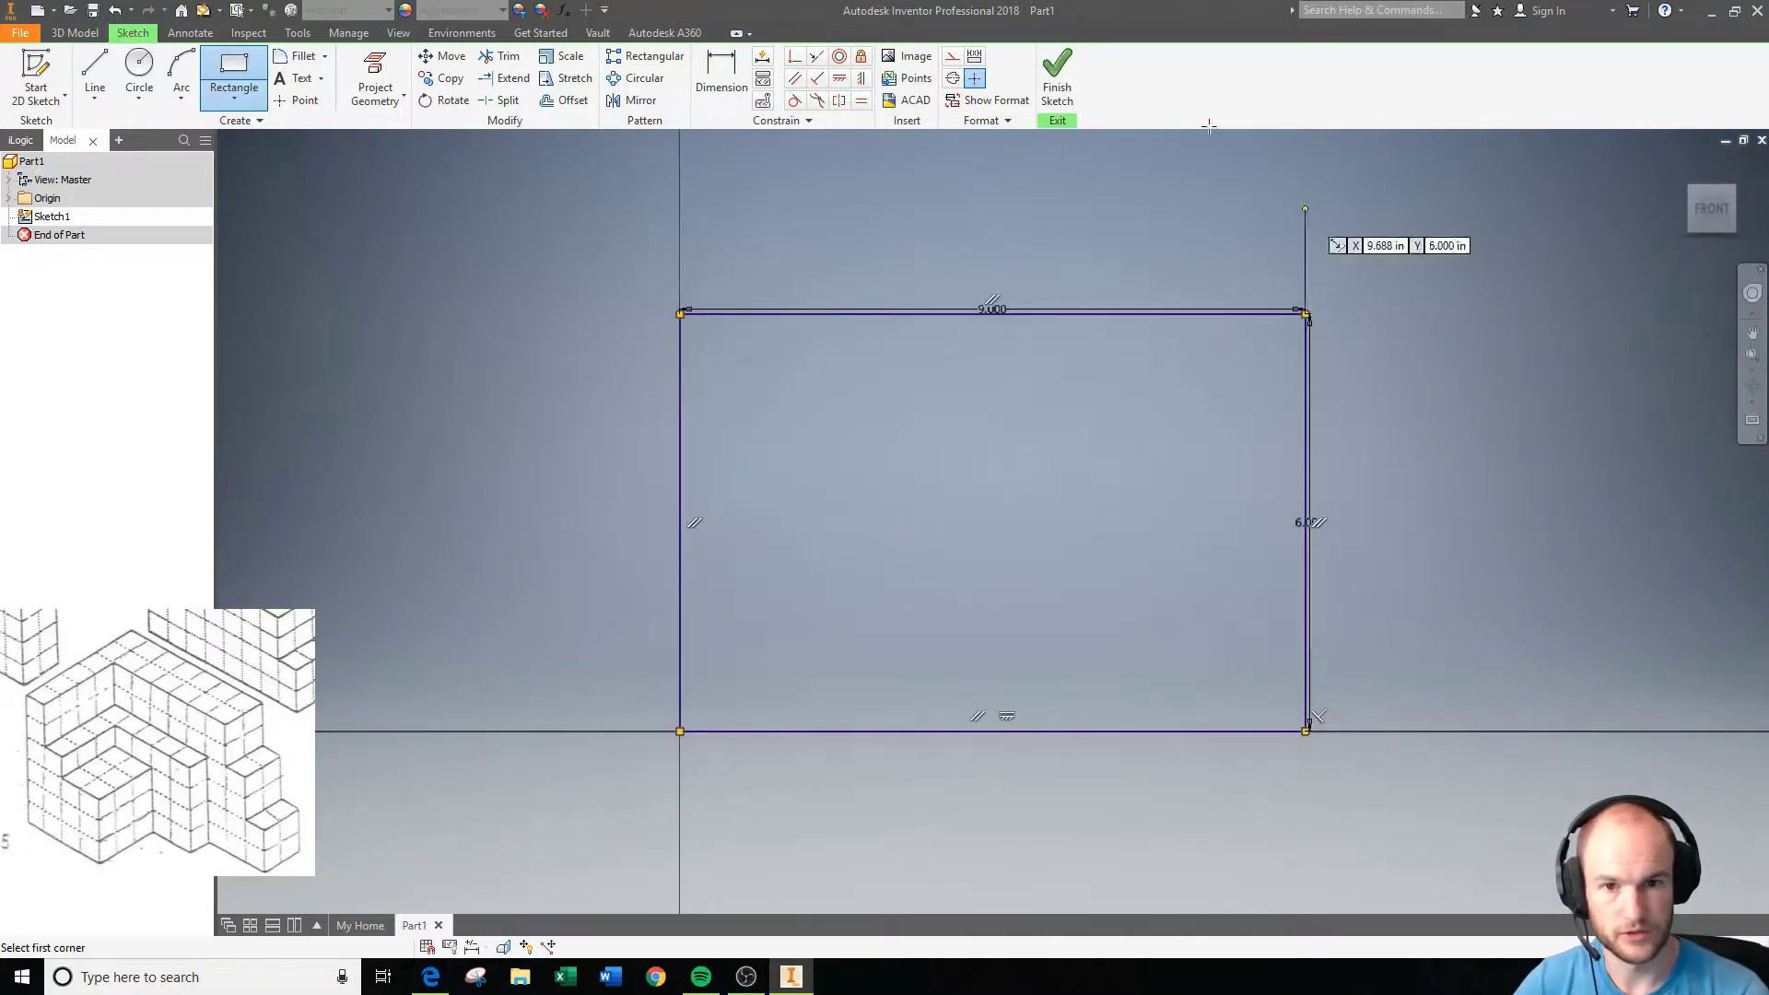
pyautogui.click(1059, 78)
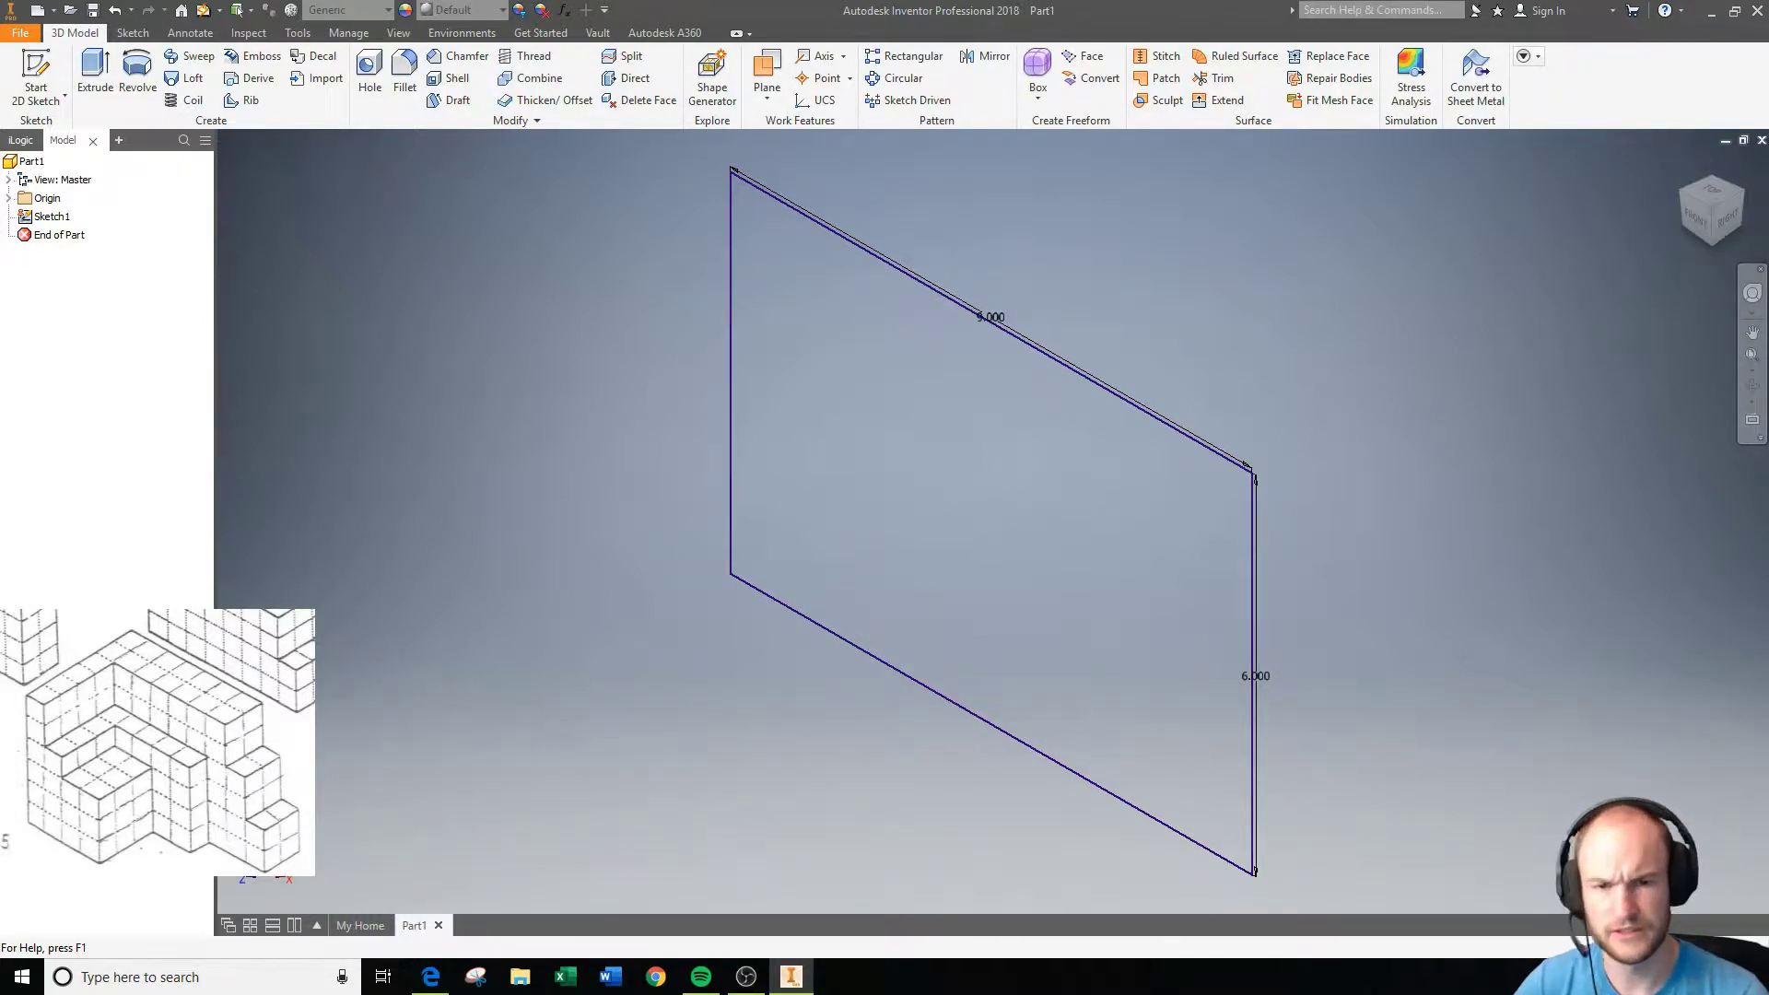
# Extrude the rectangle profile 6 in towards the front to form a solid block.
pyautogui.click(95, 79)
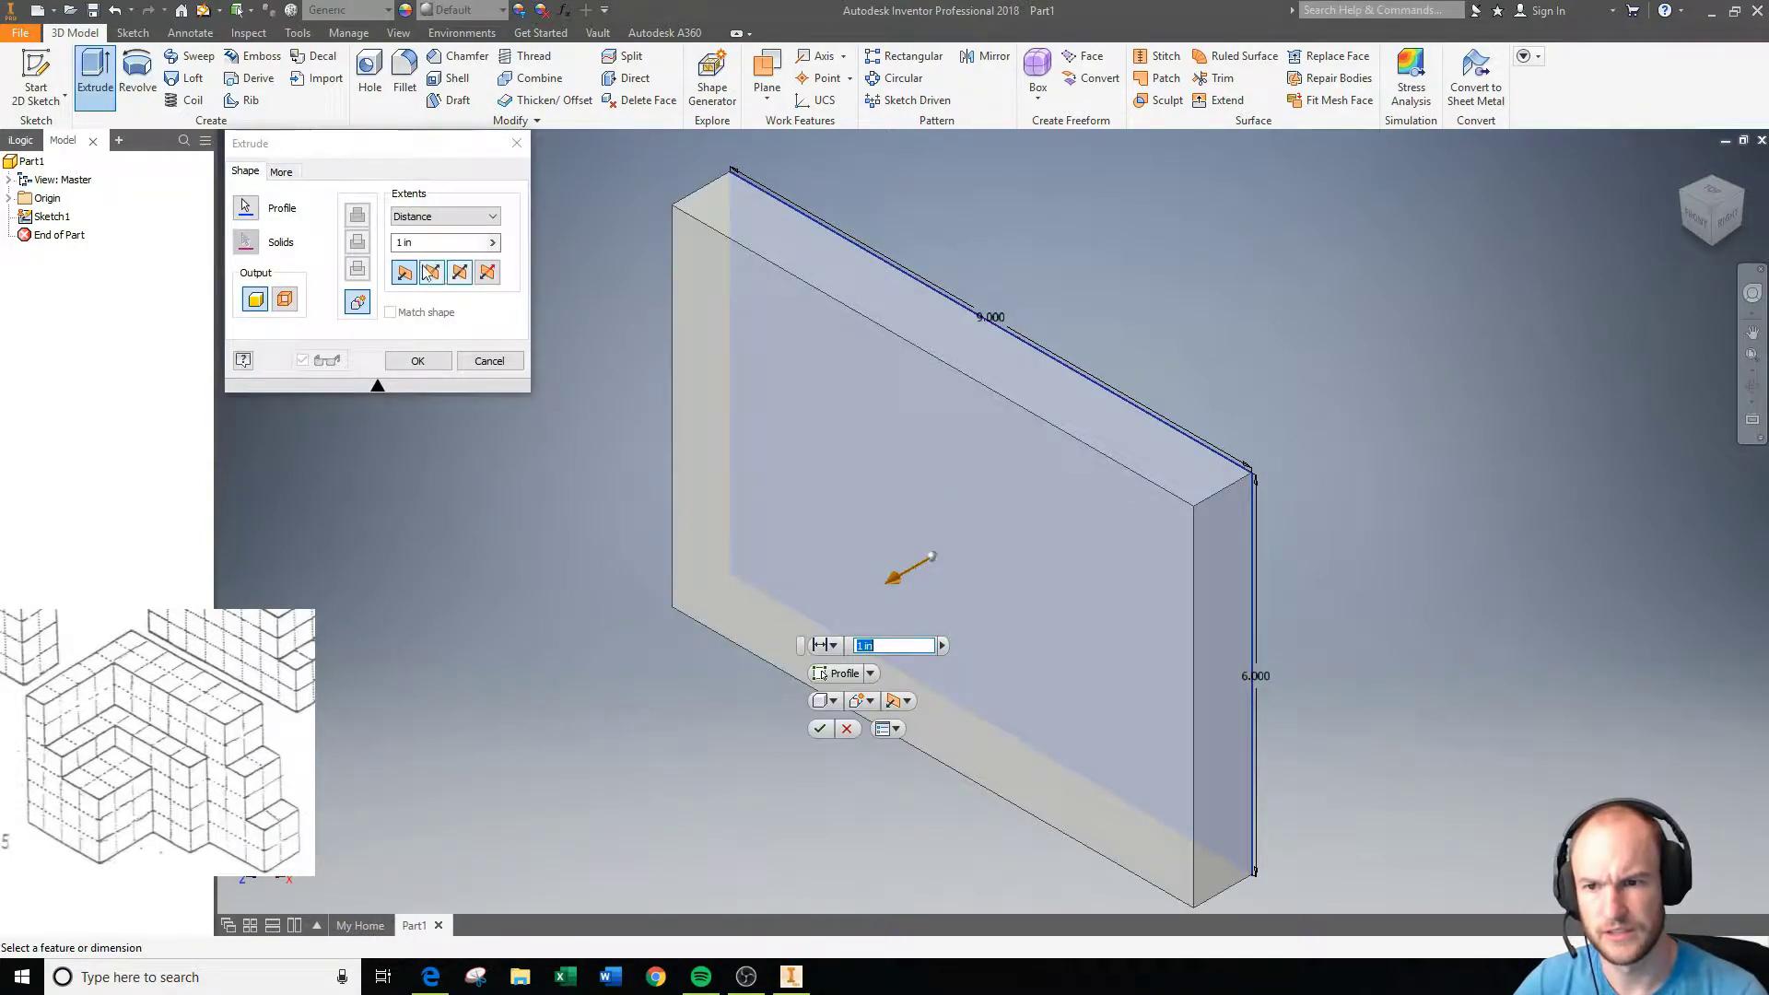
pyautogui.write('6')
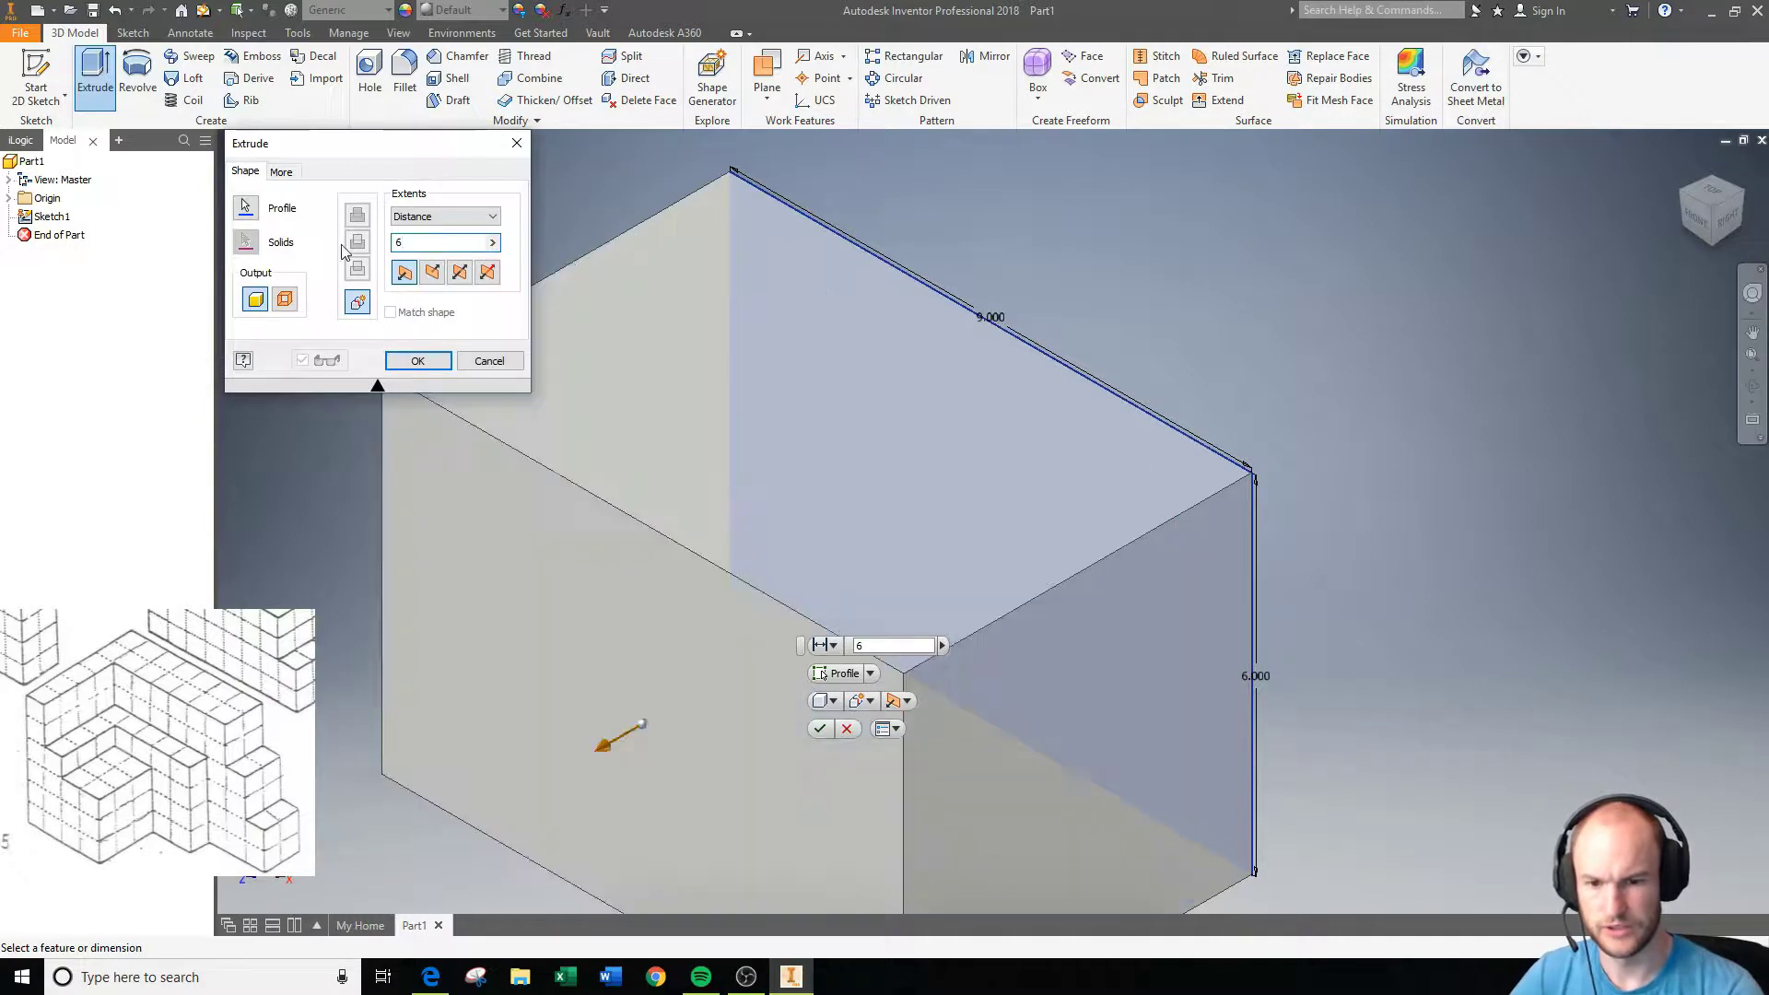
pyautogui.press('Return')
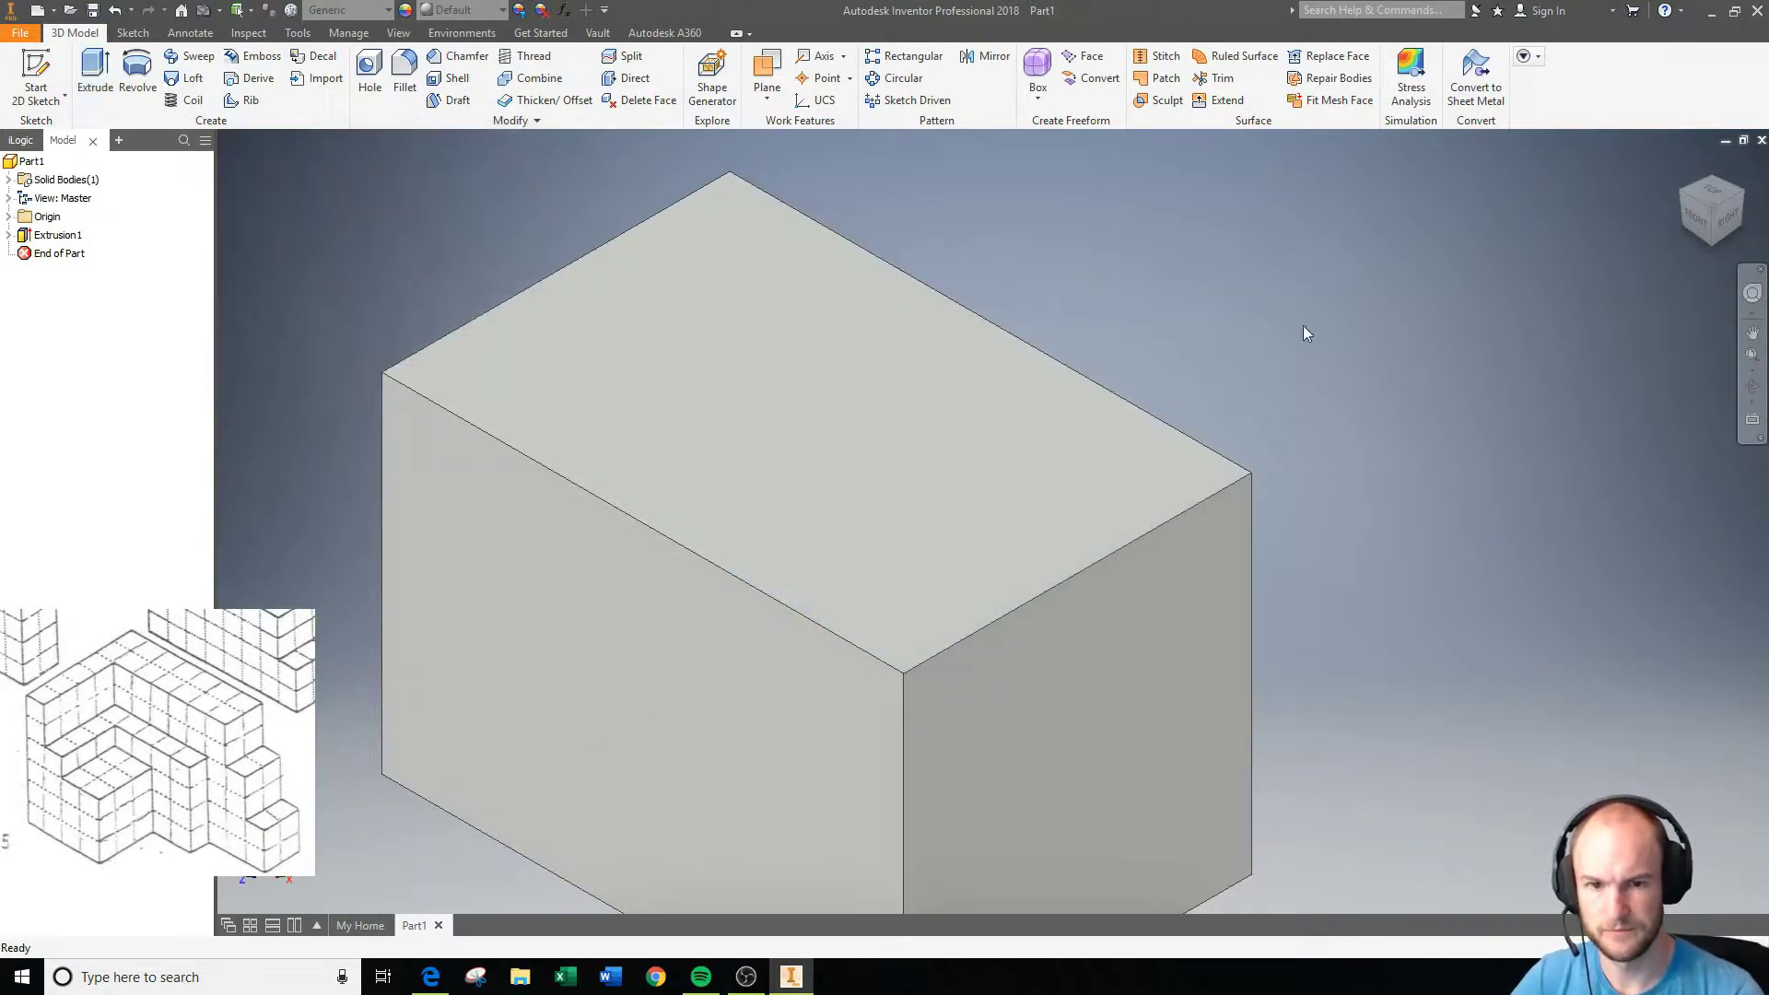
# Start a sketch on the block's front face and draw a rectangle 4 in wide and 2 in tall from its upper-right corner.
pyautogui.scroll(-3, 1299, 350)
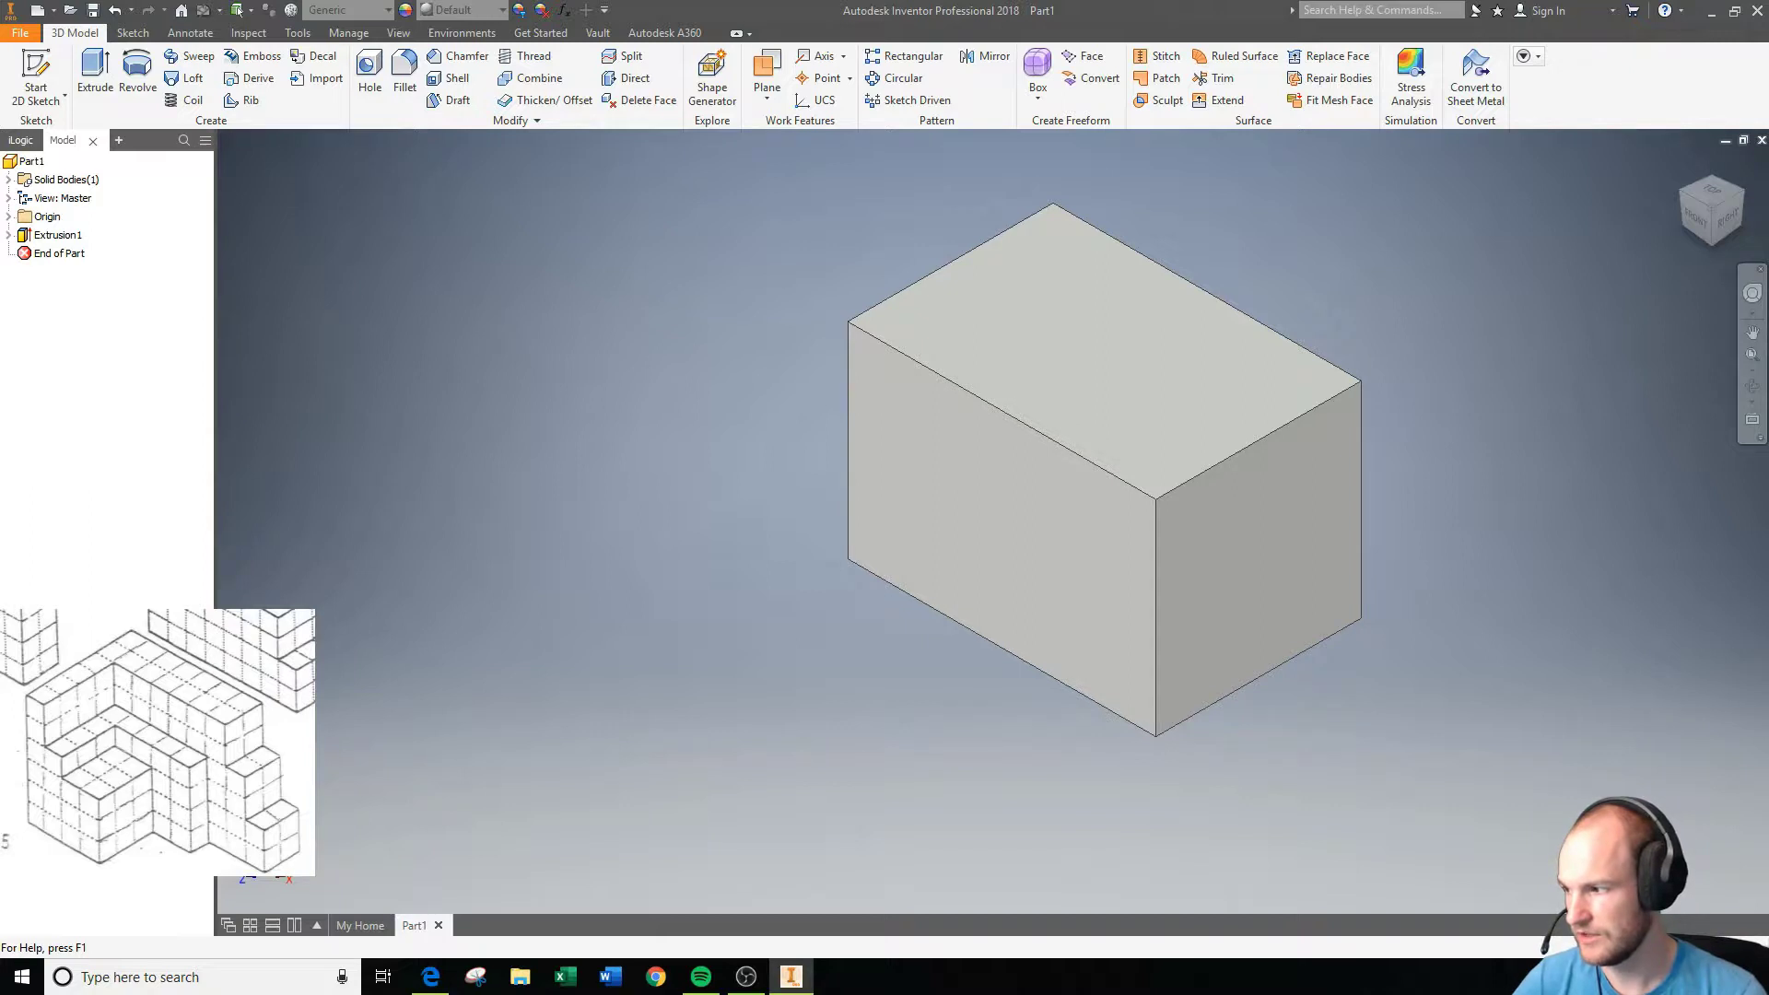
pyautogui.click(36, 79)
pyautogui.click(1025, 530)
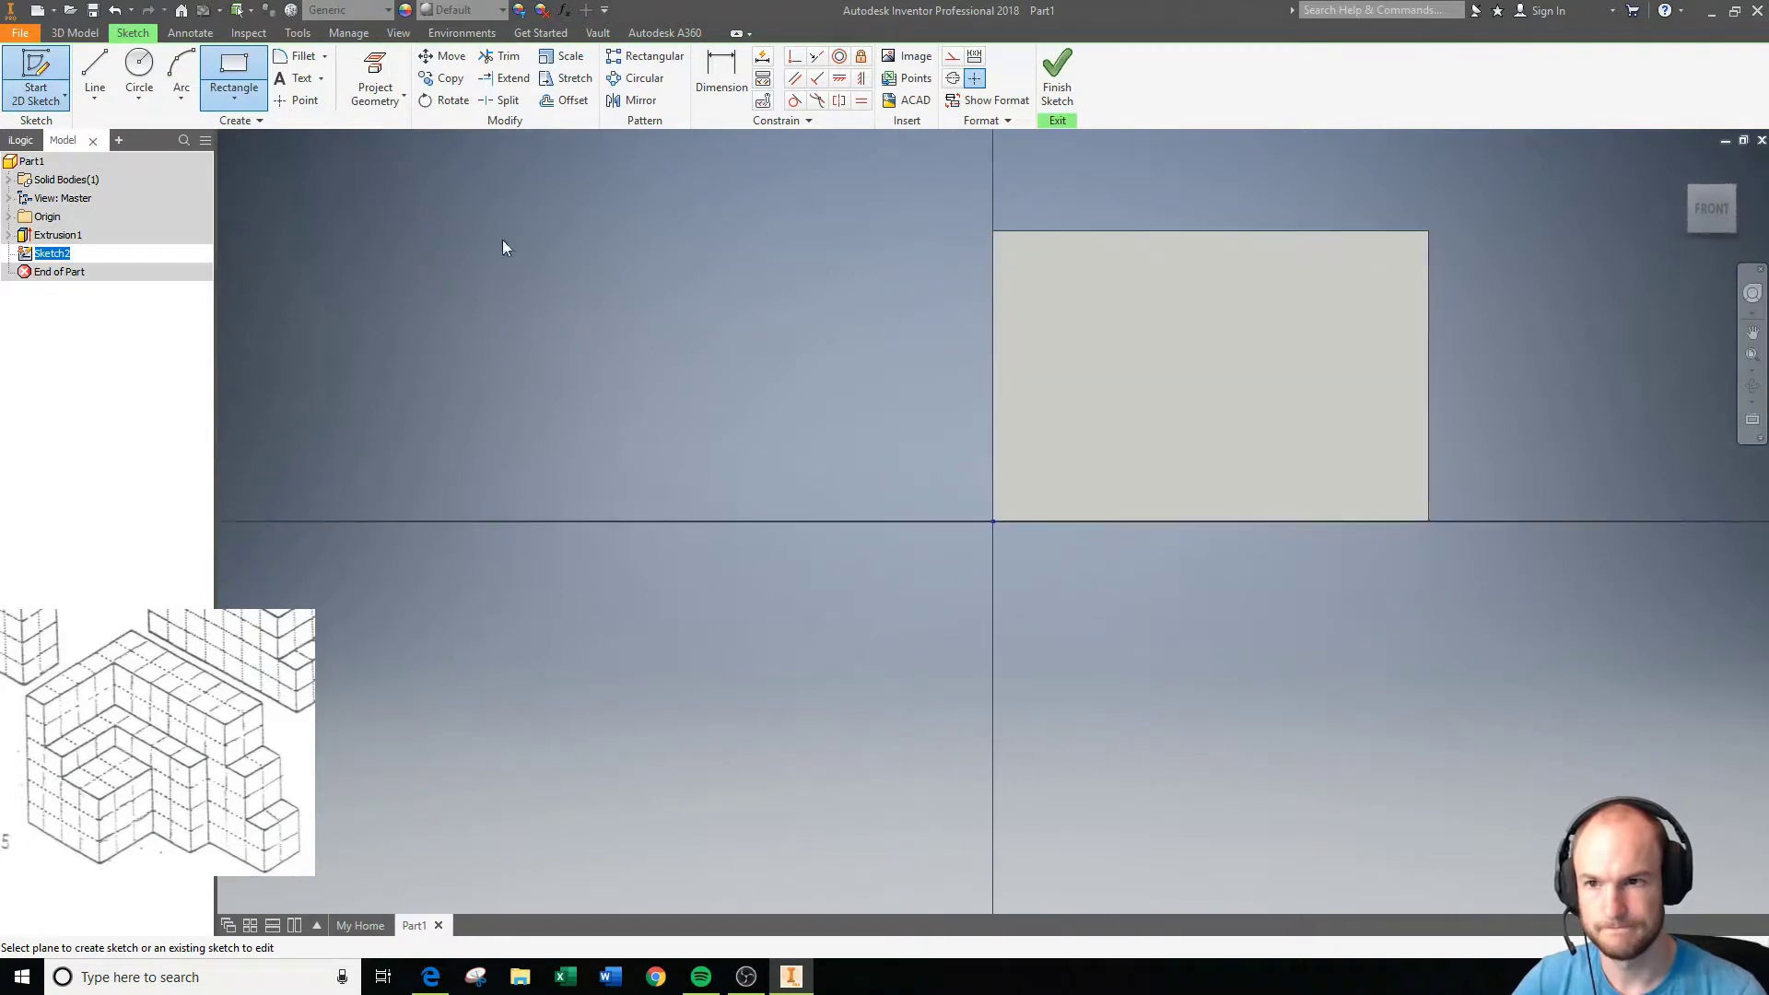
pyautogui.click(234, 74)
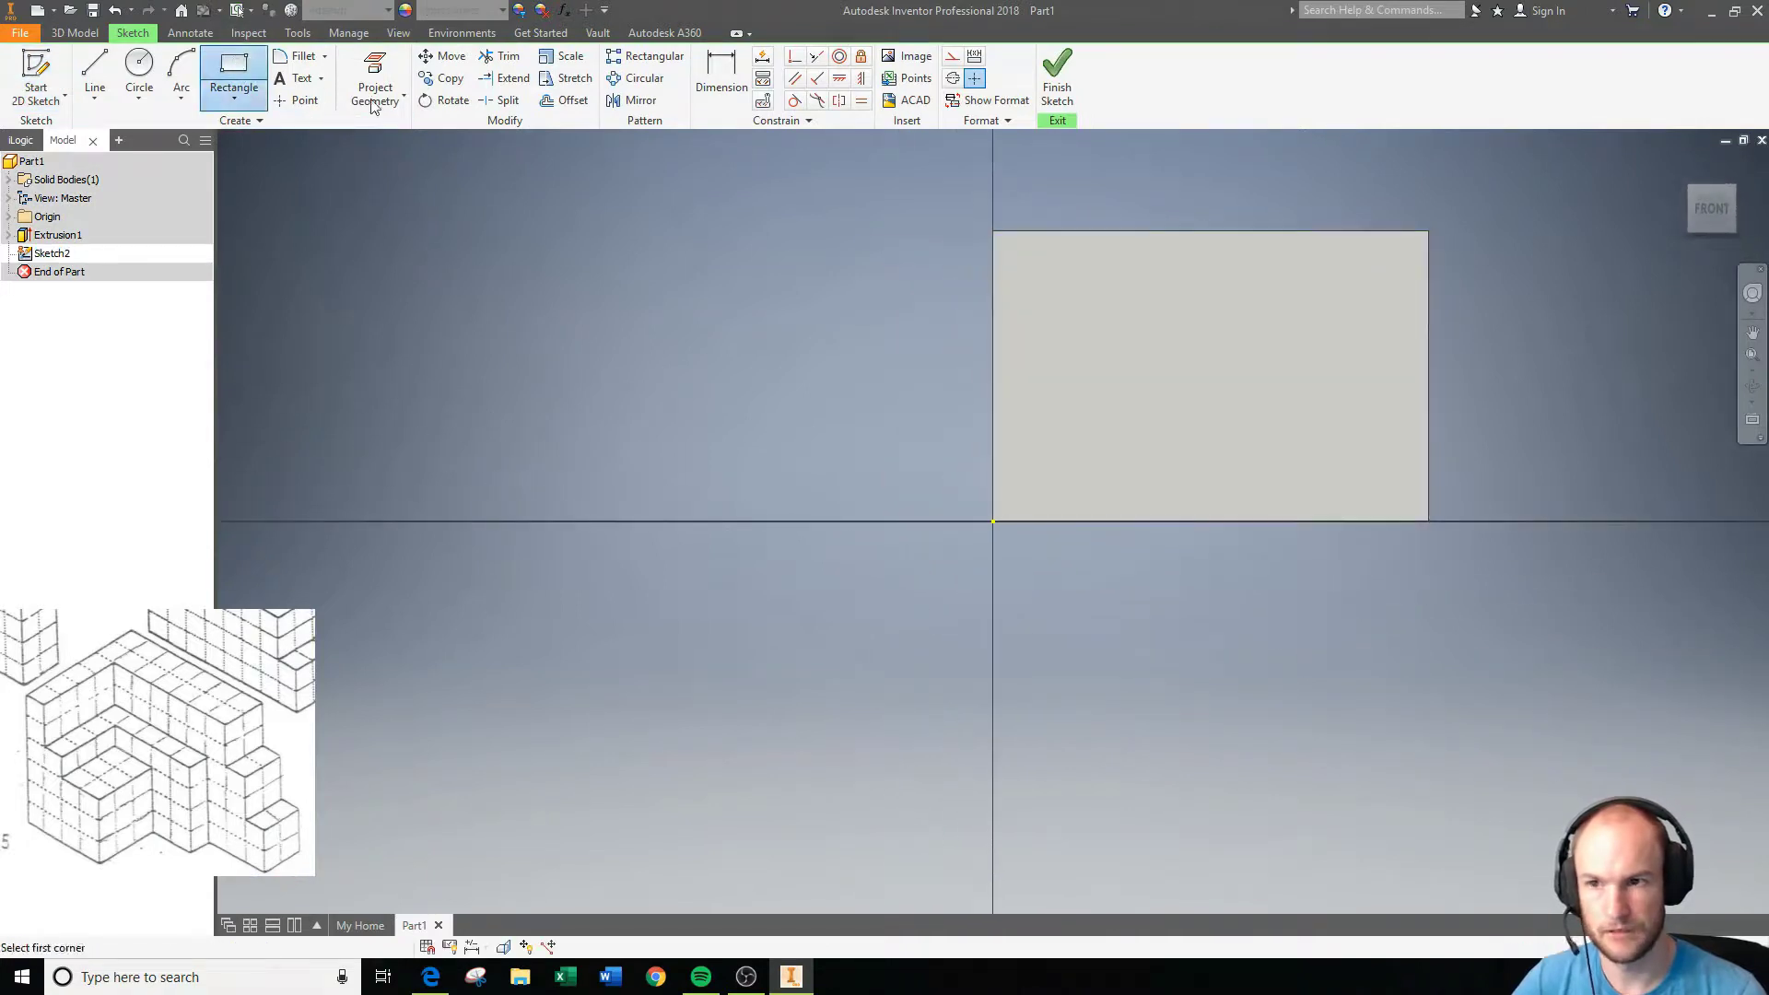
pyautogui.click(1428, 232)
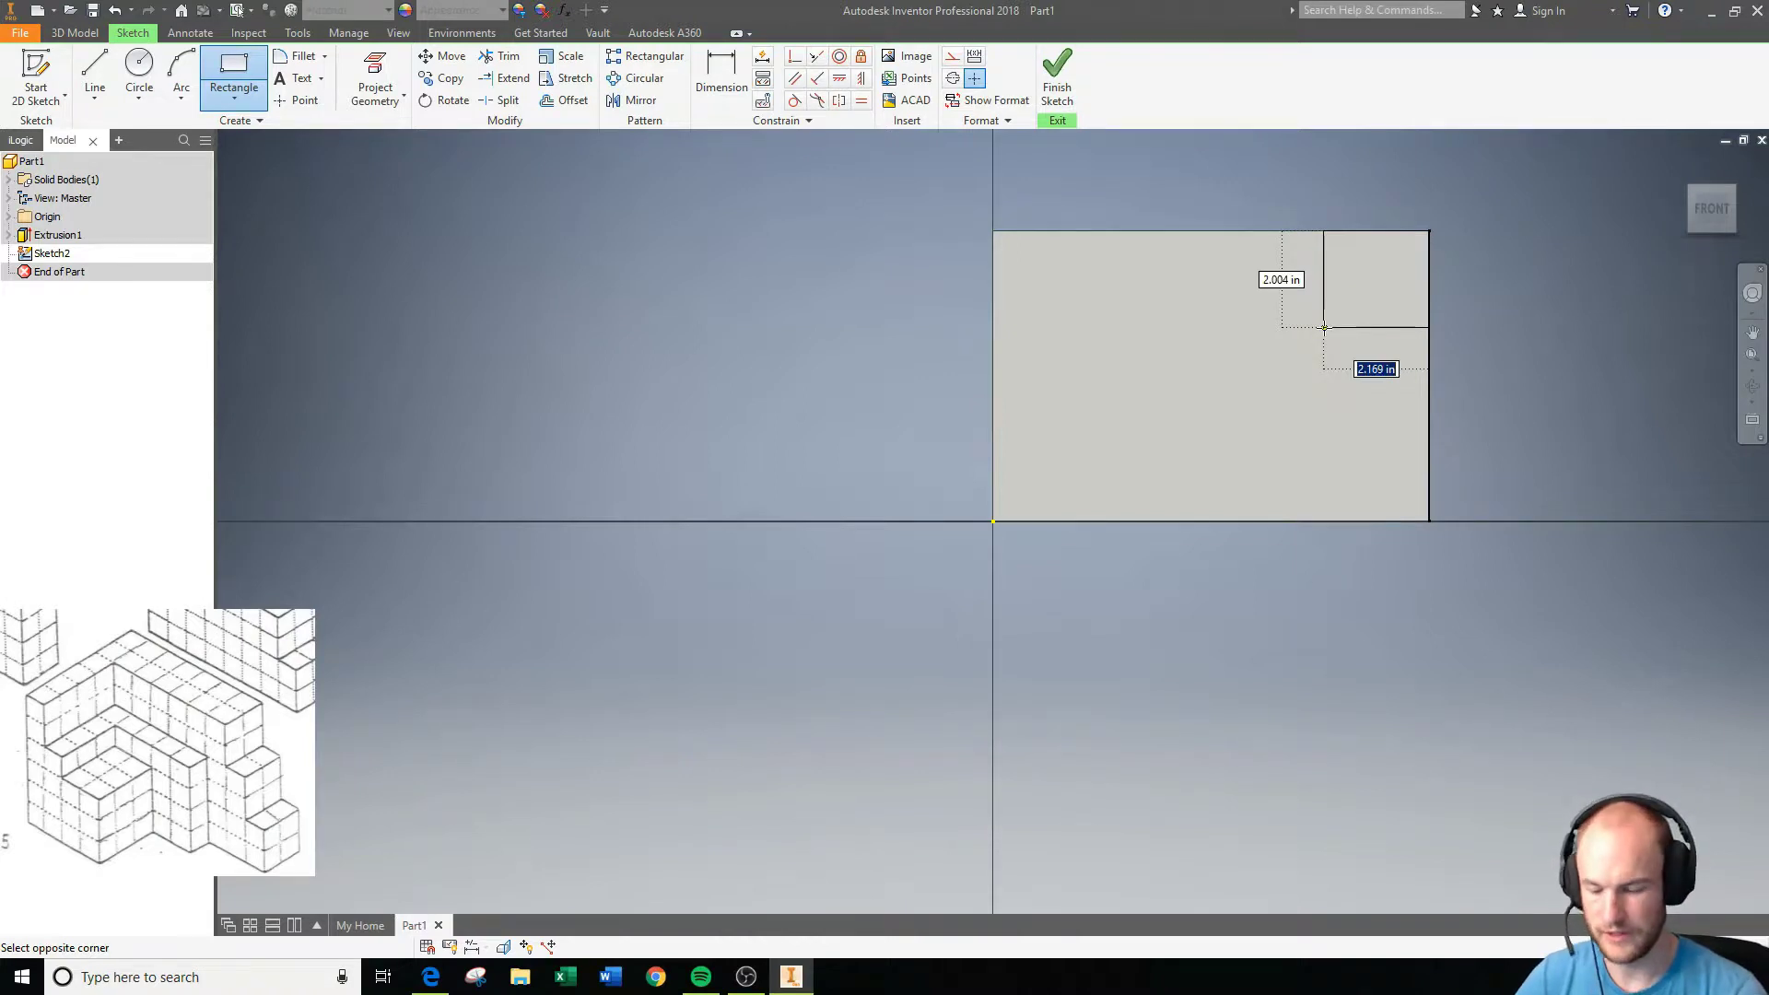
pyautogui.write('24')
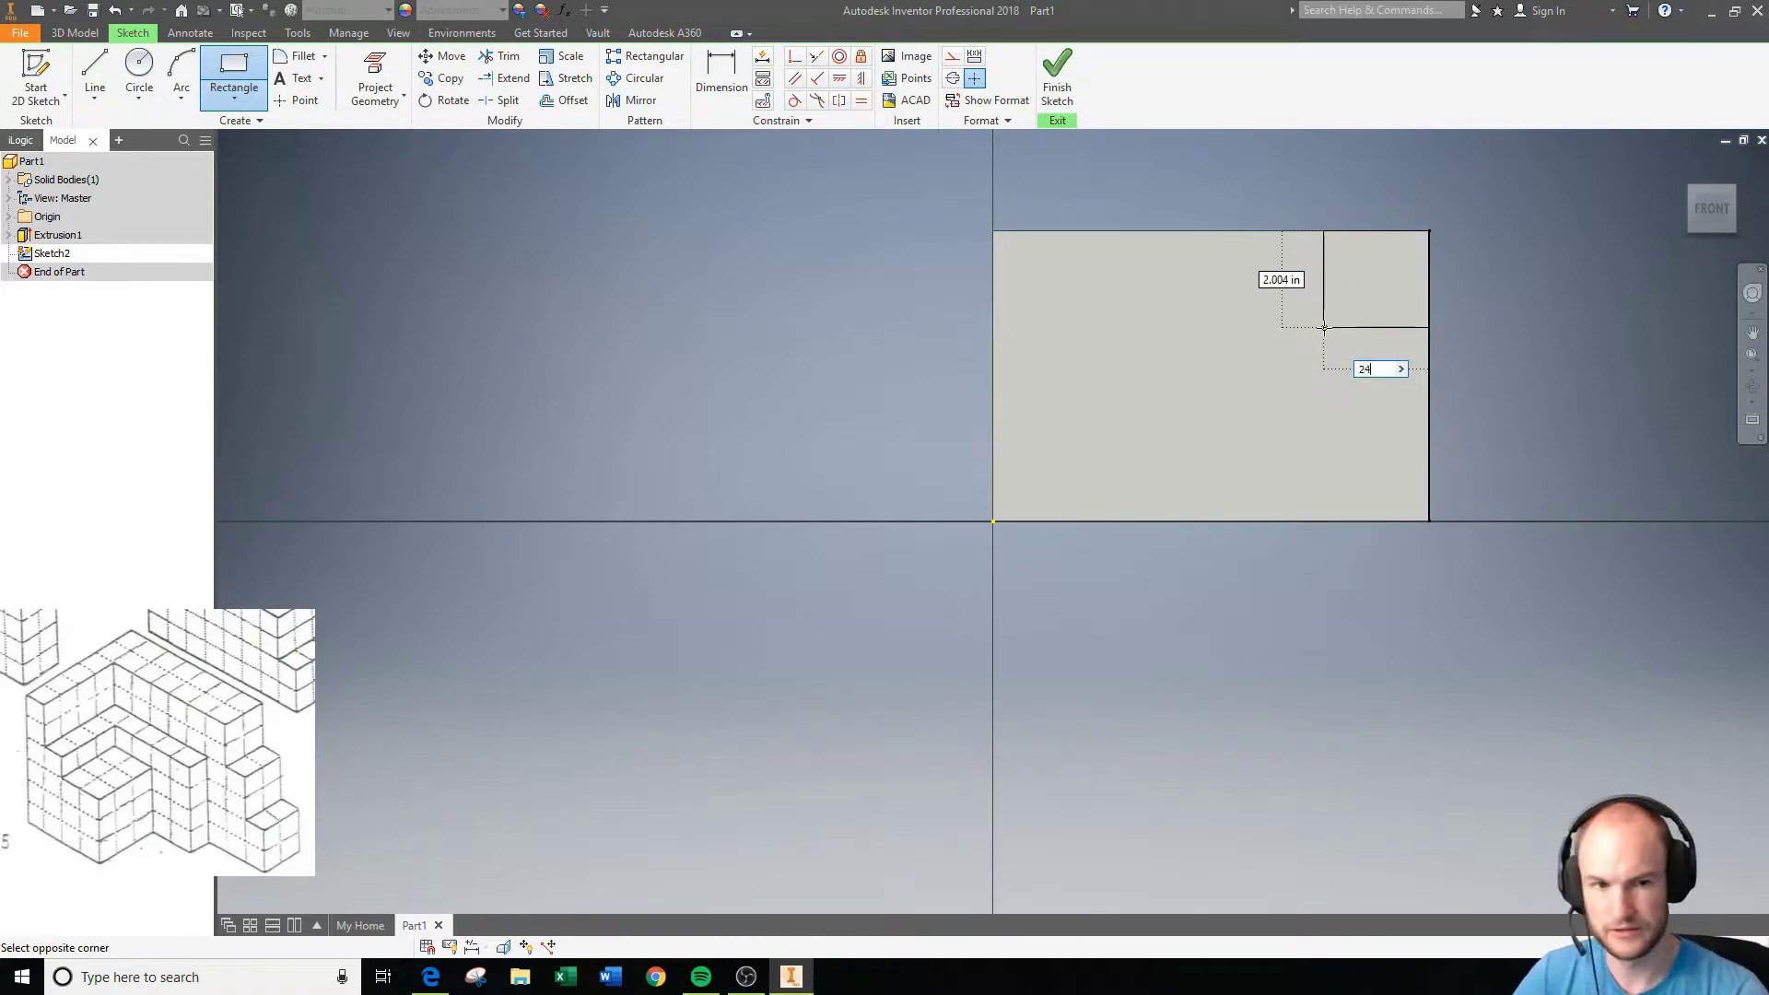
pyautogui.press('BackSpace')
pyautogui.press('BackSpace')
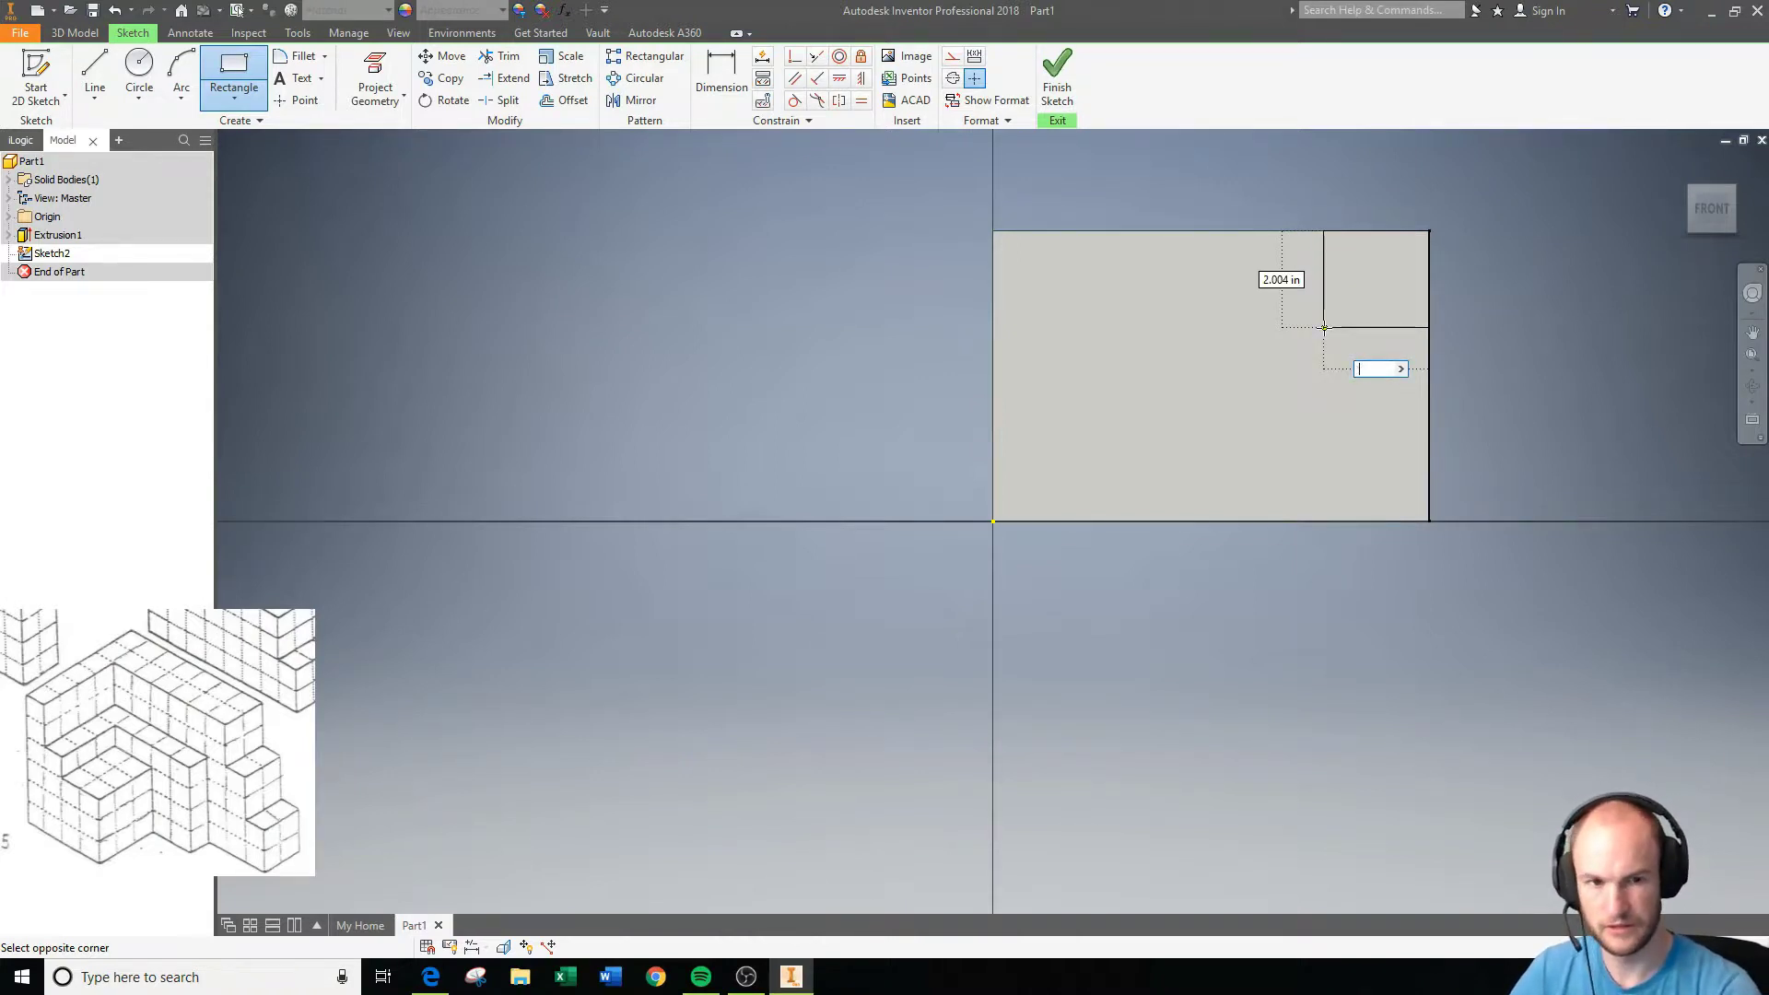
pyautogui.write('4')
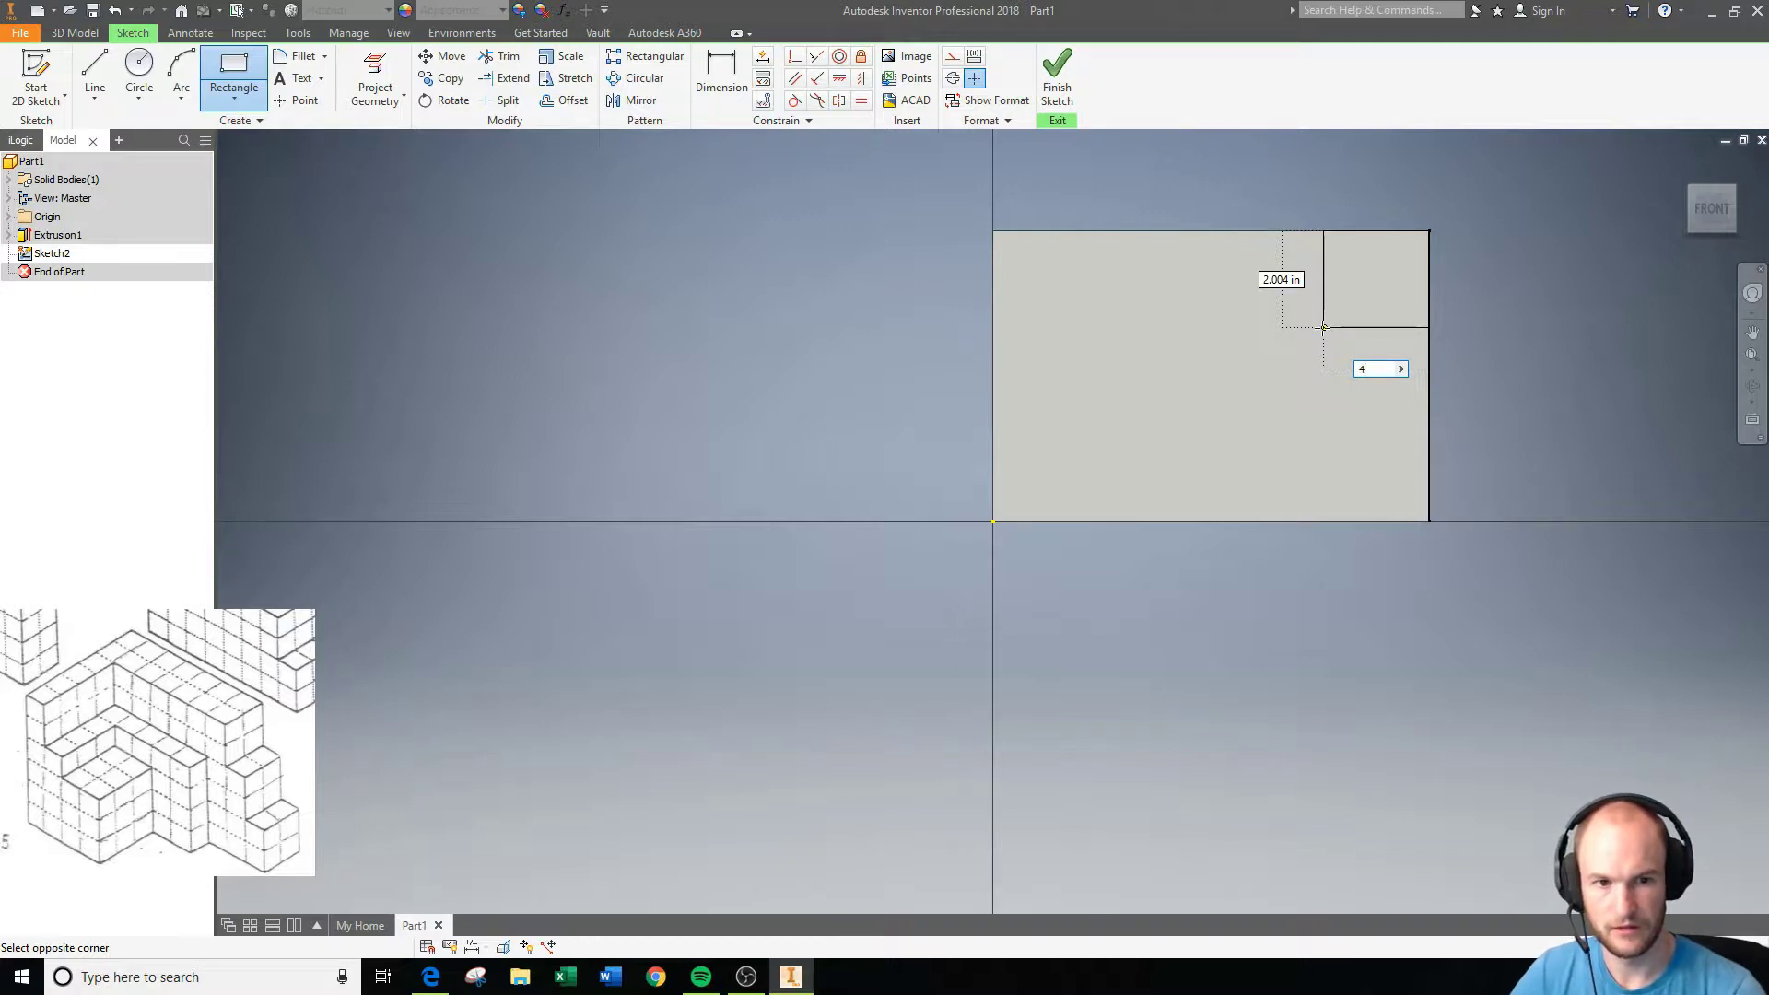
pyautogui.press('Tab')
pyautogui.write('2')
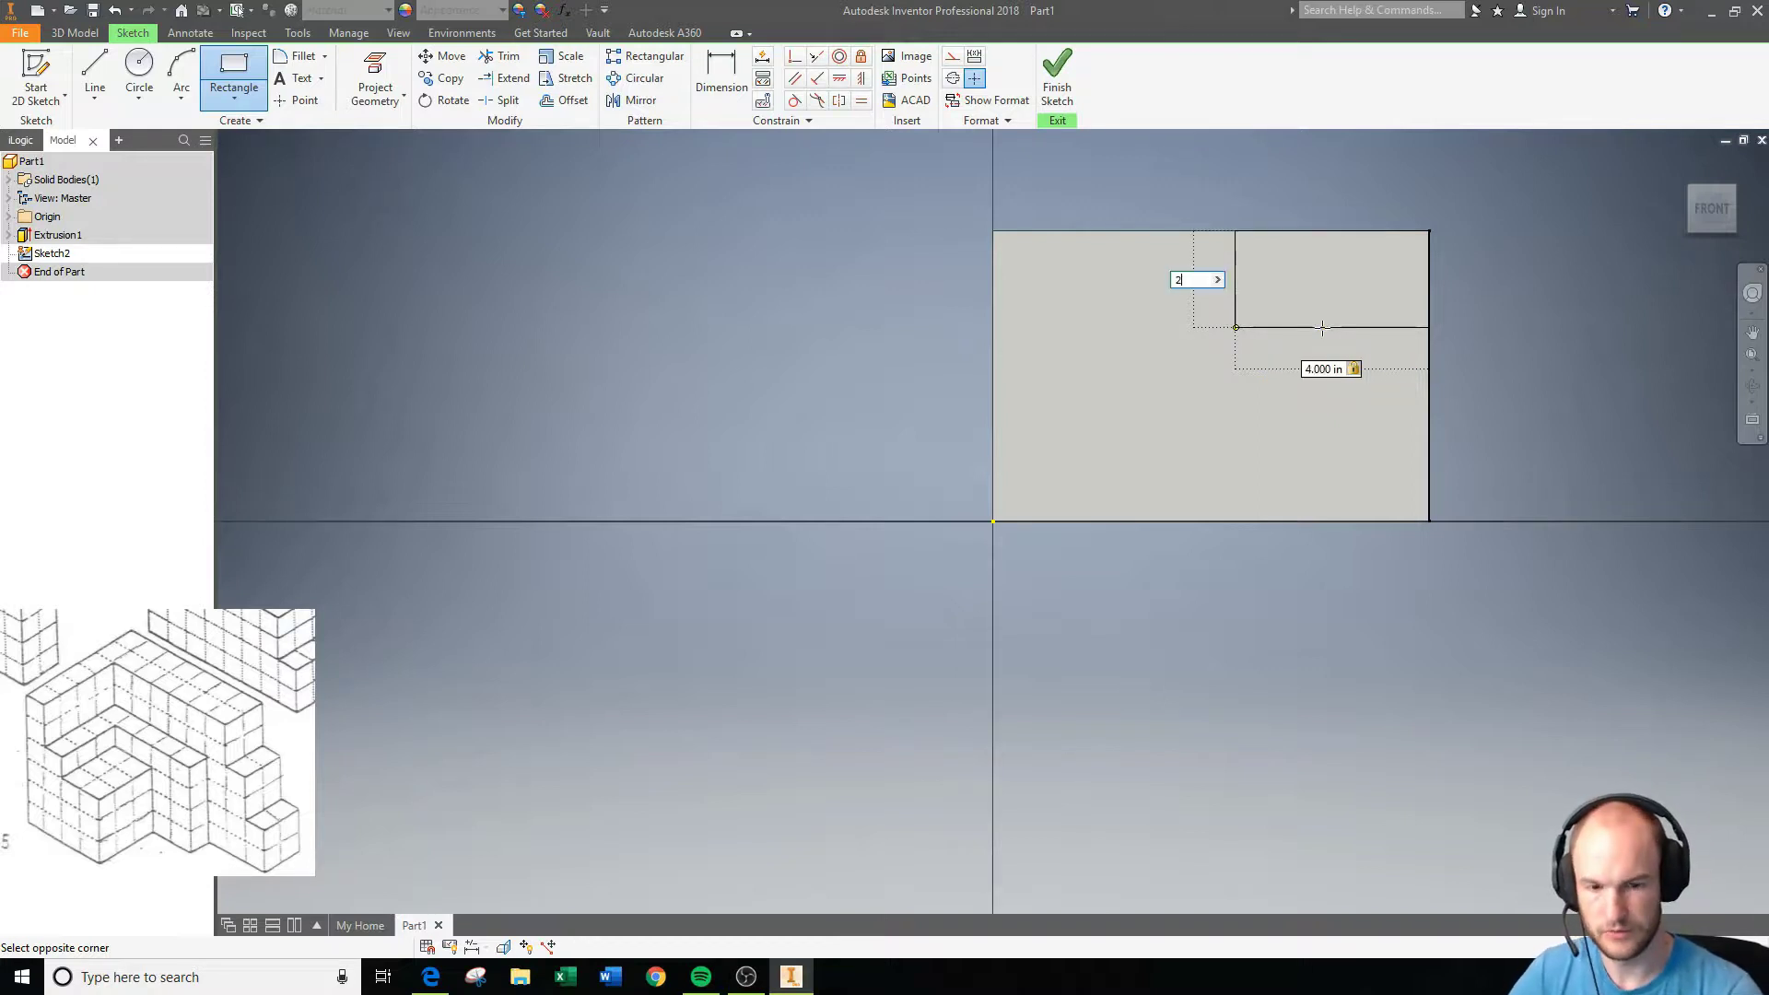
pyautogui.press('Tab')
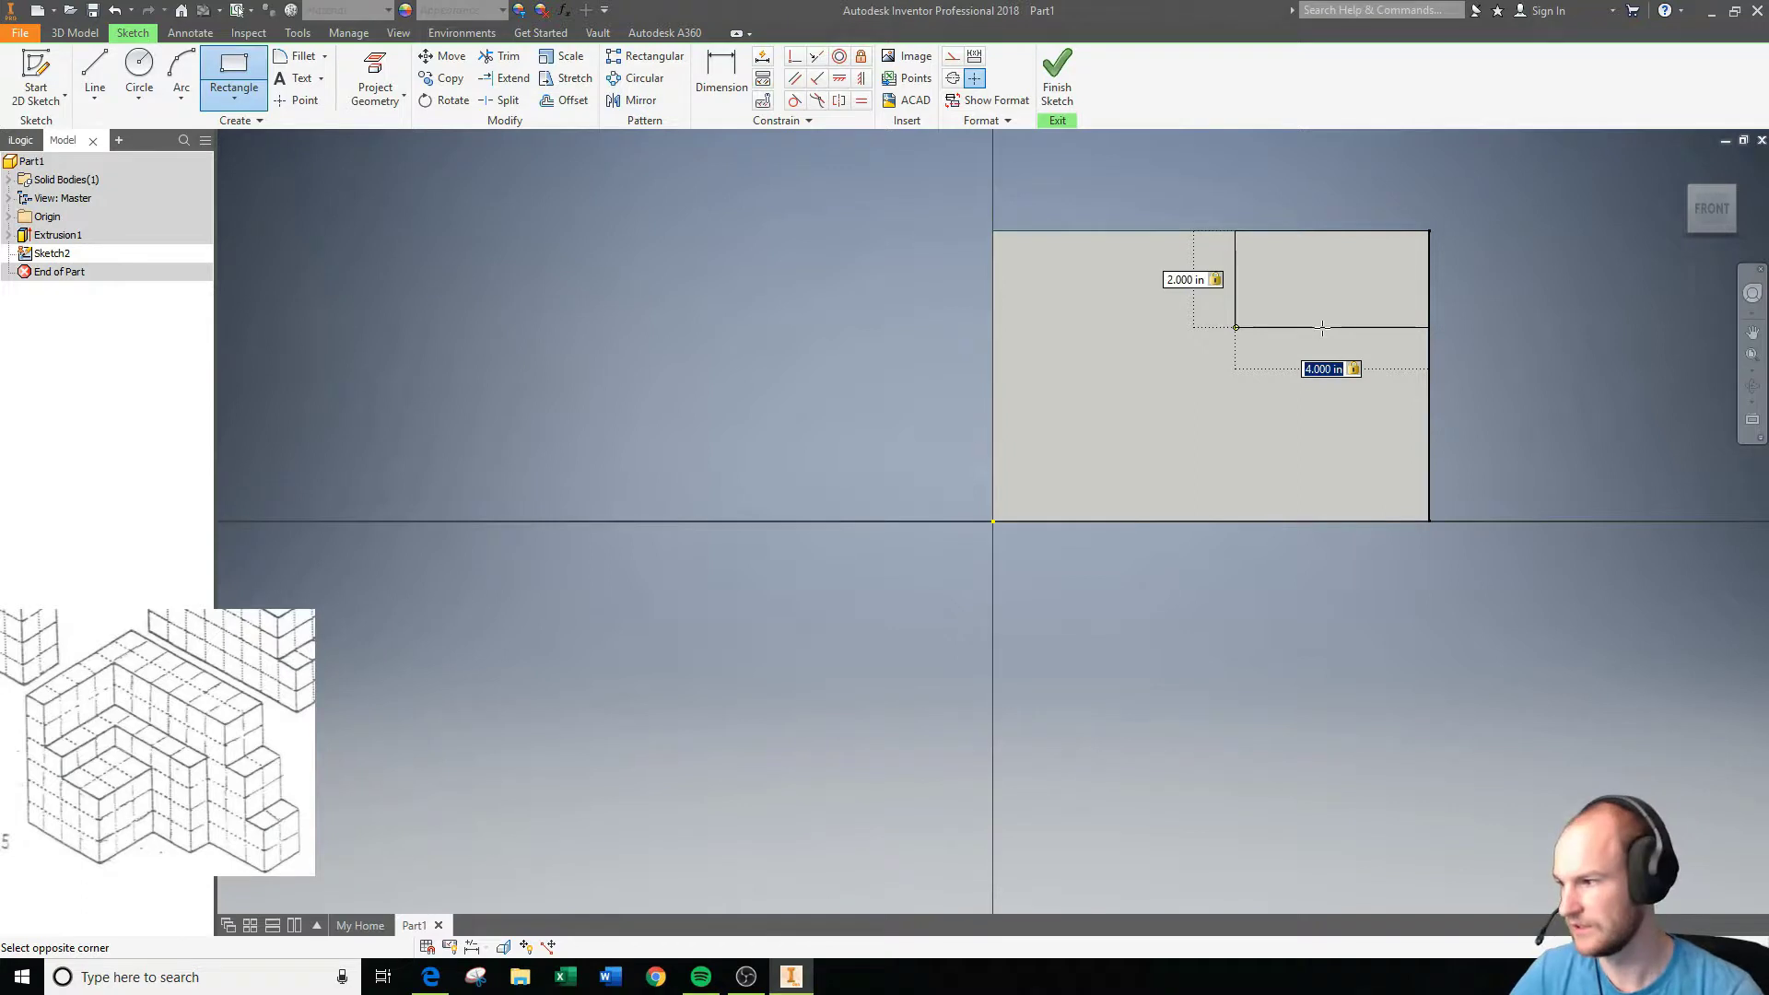
pyautogui.press('Return')
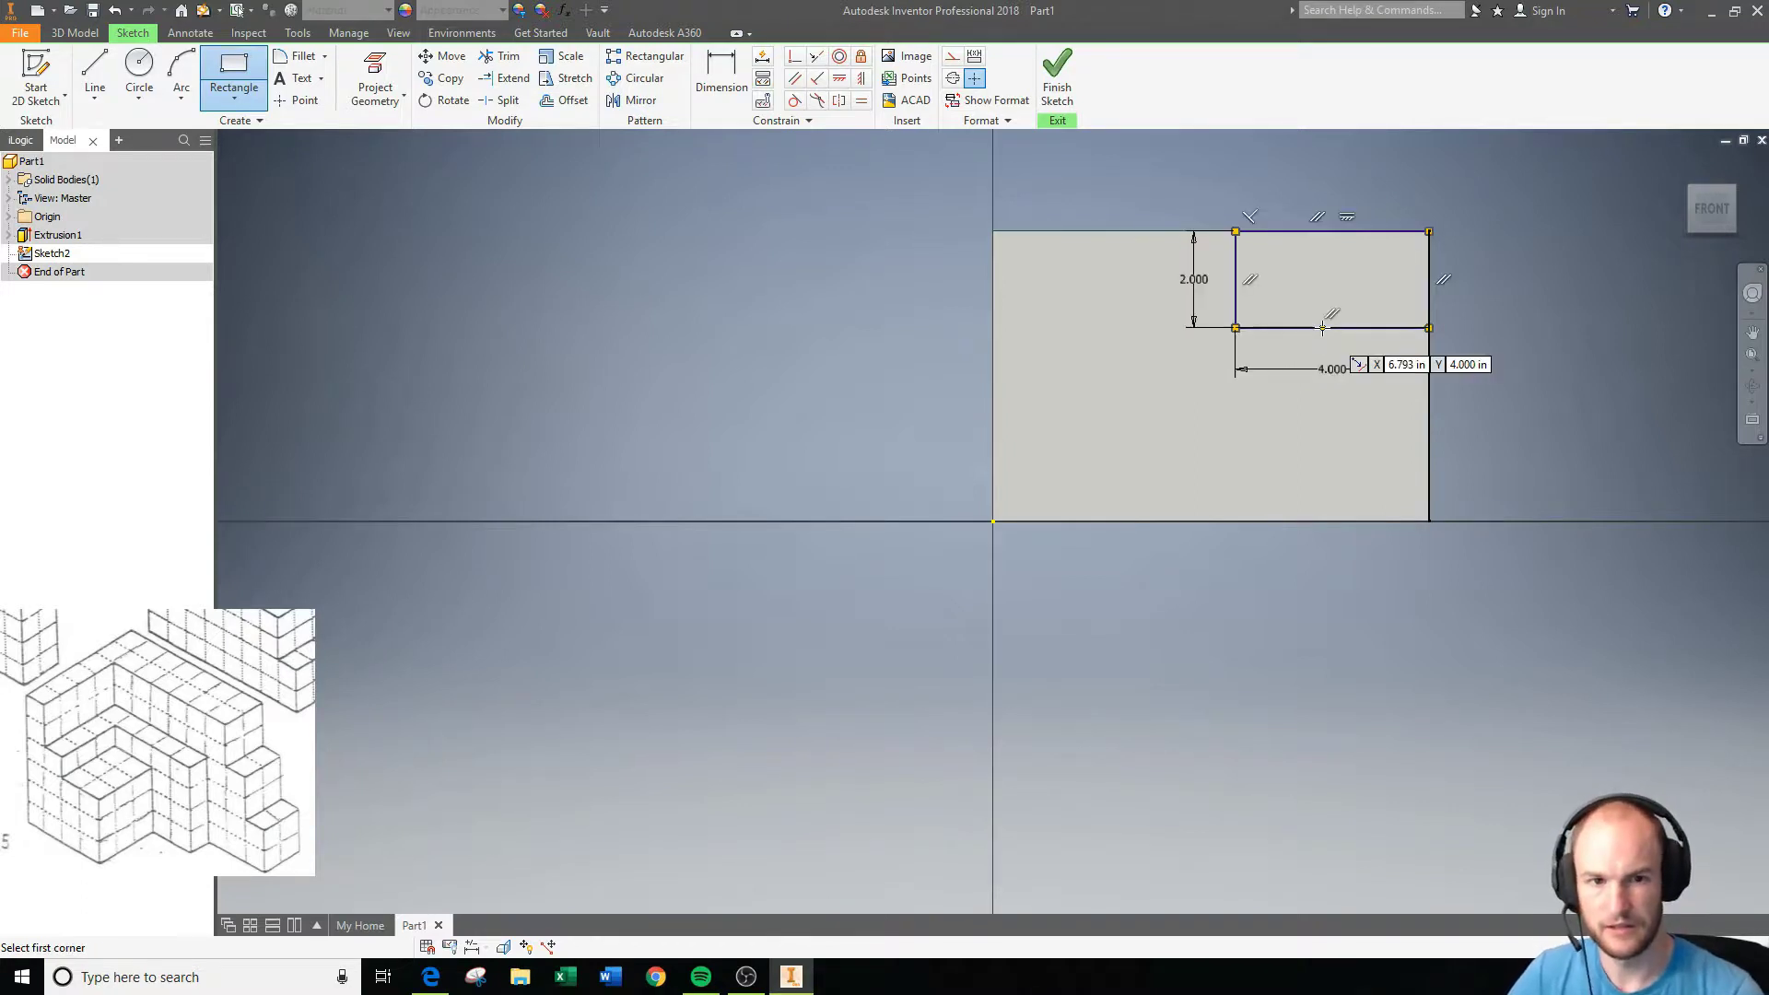
# Sketch a second rectangle about 1.4 in wide and 2.1 in tall directly below the first, against the block's right edge.
pyautogui.click(242, 69)
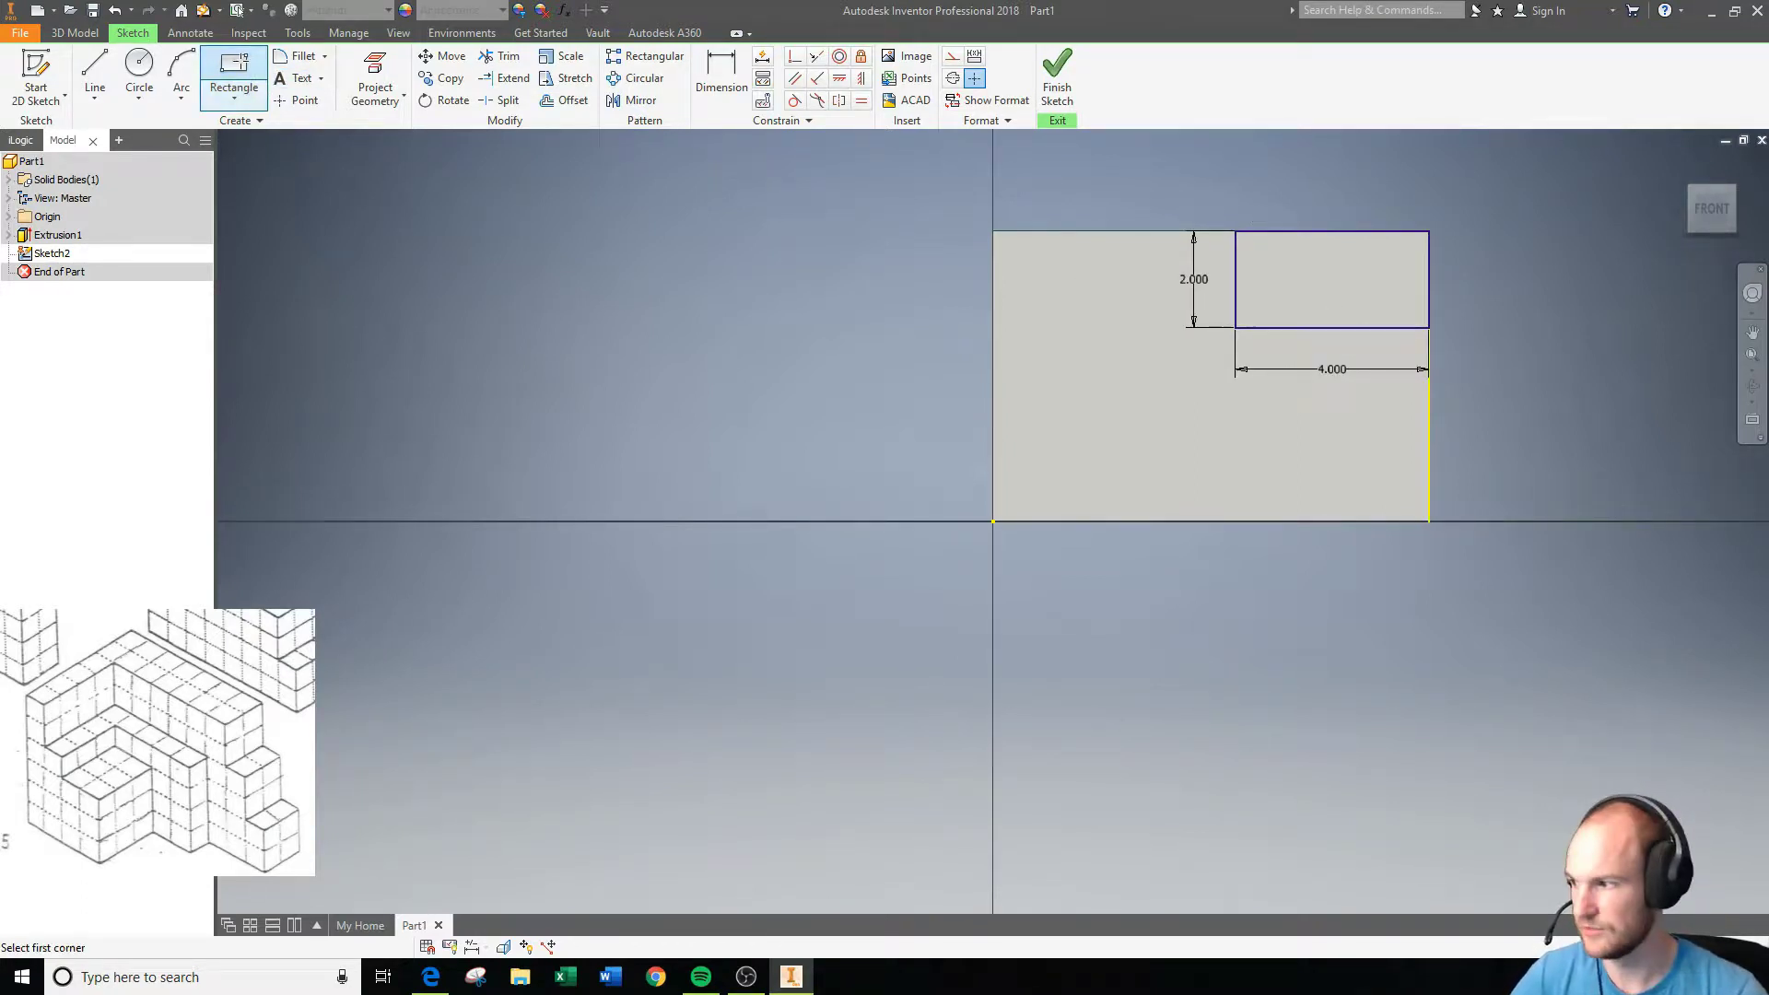
pyautogui.click(1361, 327)
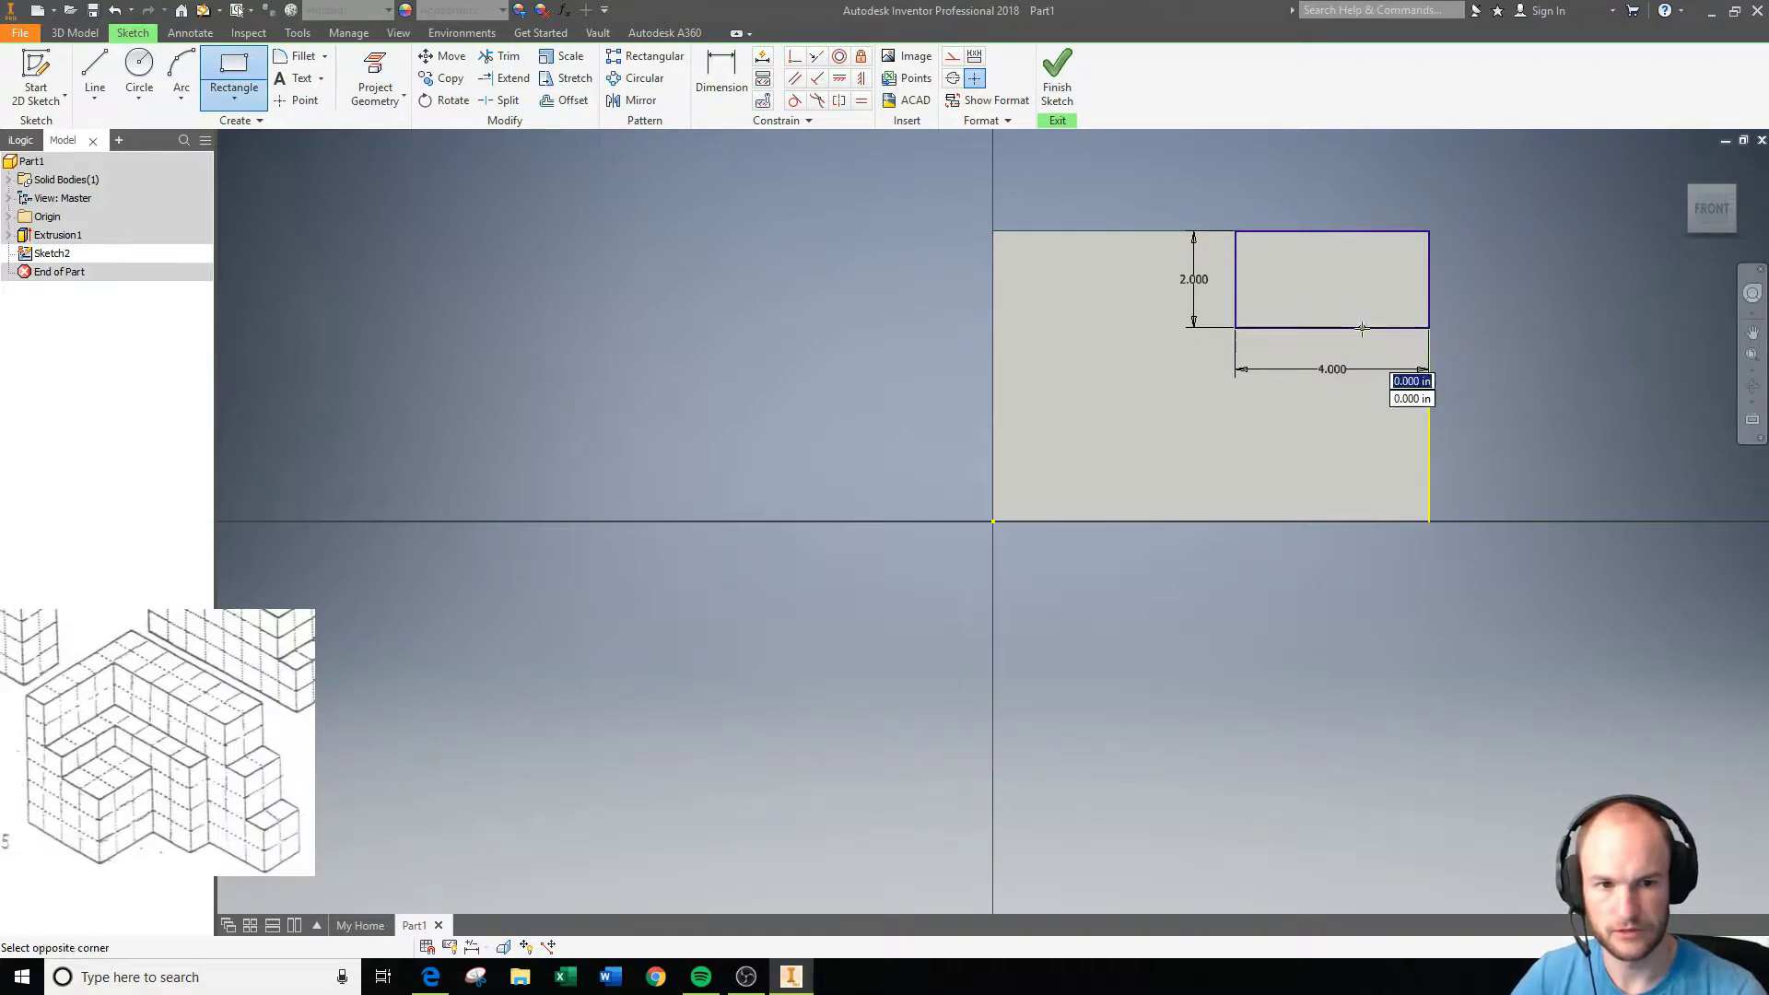
pyautogui.click(1428, 431)
# Dimension the lower rectangle to 1 in wide and 2 in tall.
pyautogui.press('d')
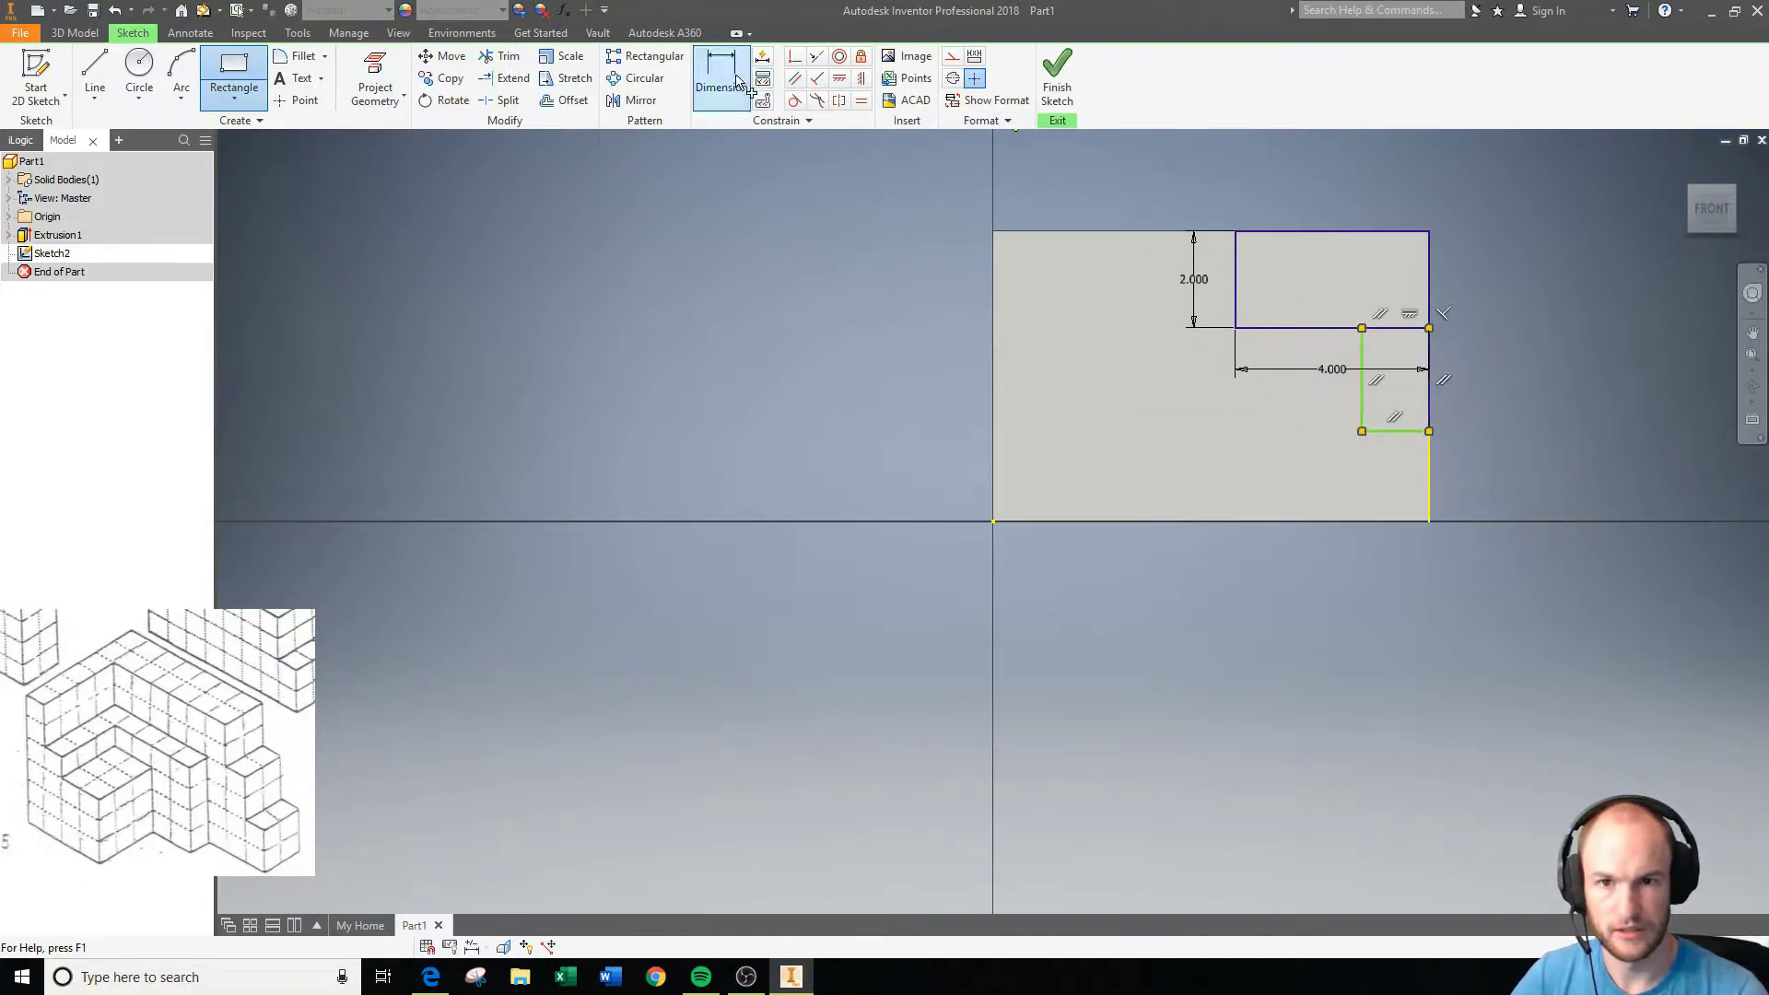
pyautogui.click(1400, 471)
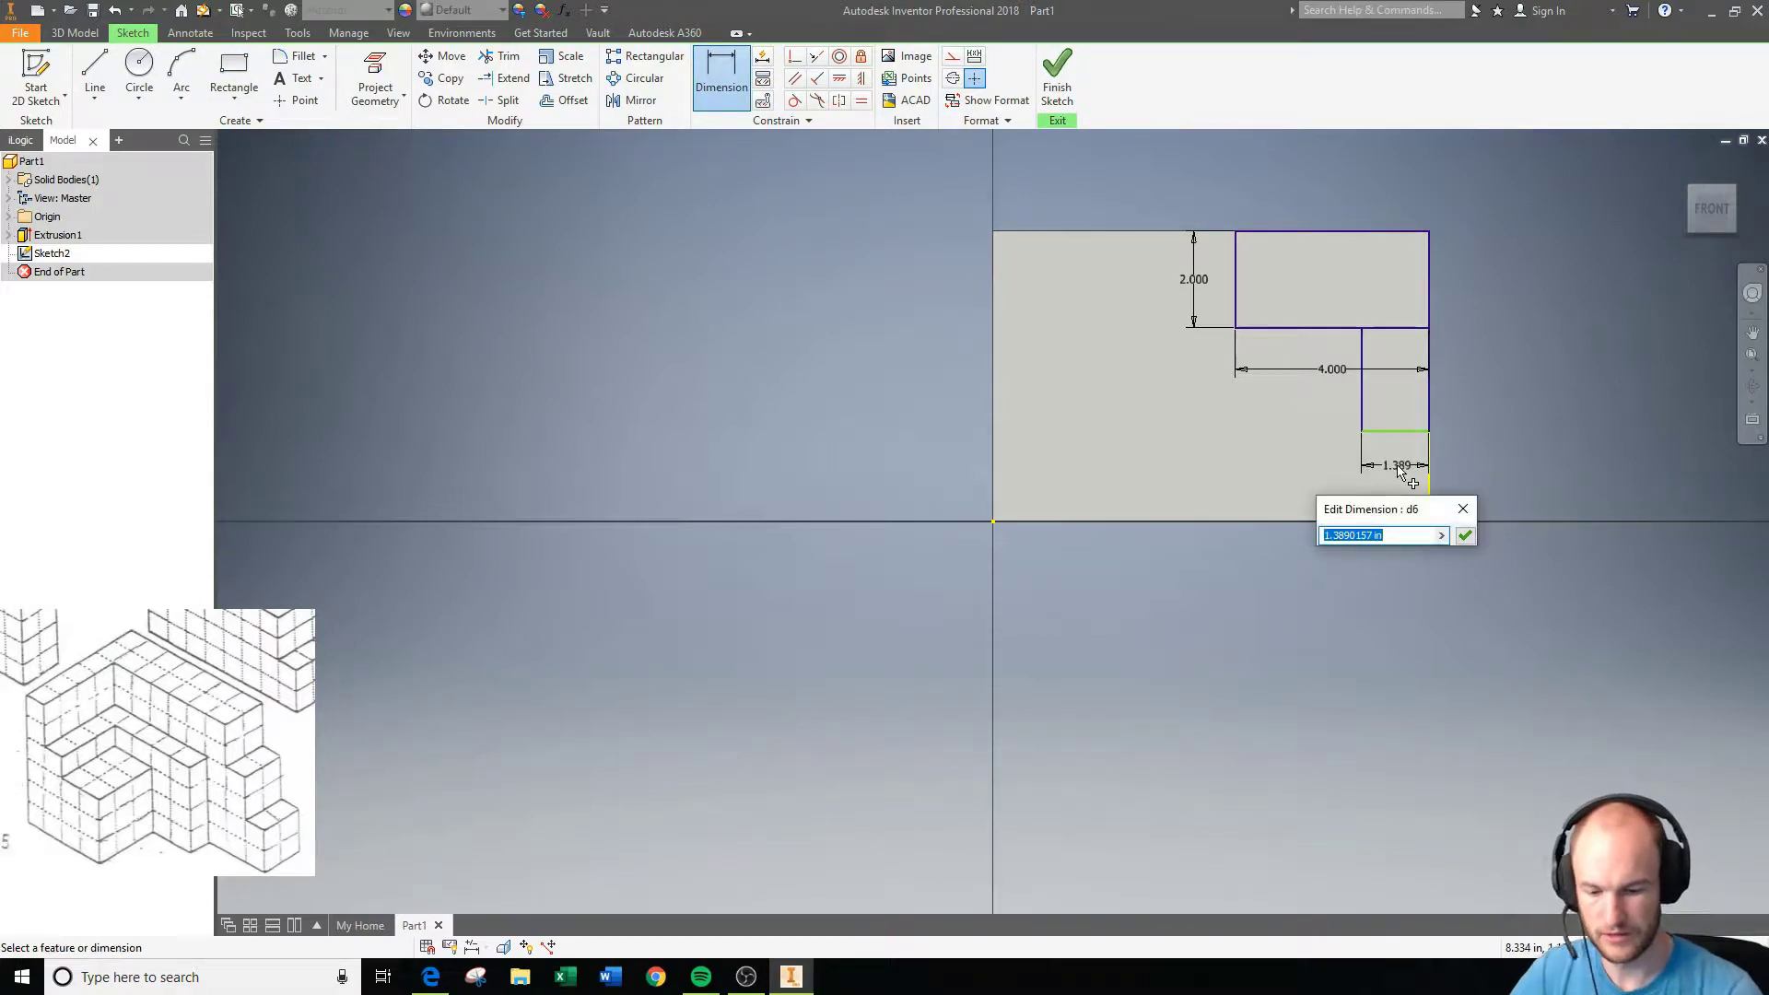
pyautogui.write('1')
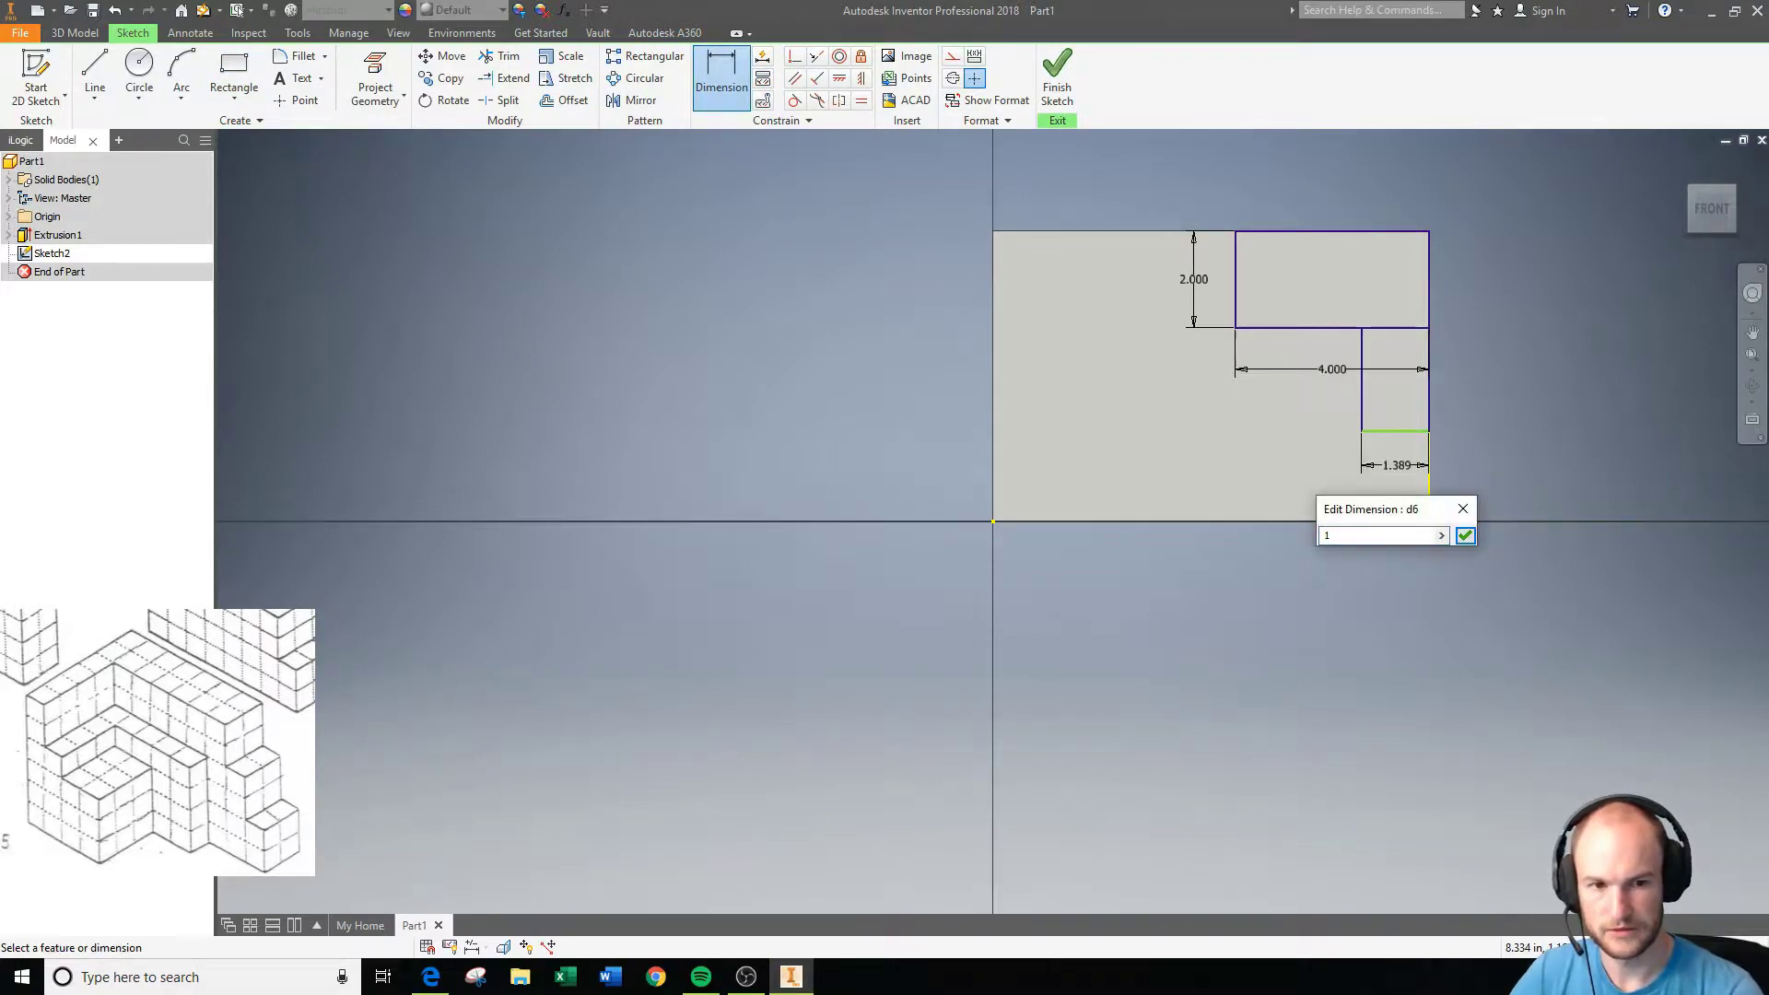
pyautogui.click(1464, 535)
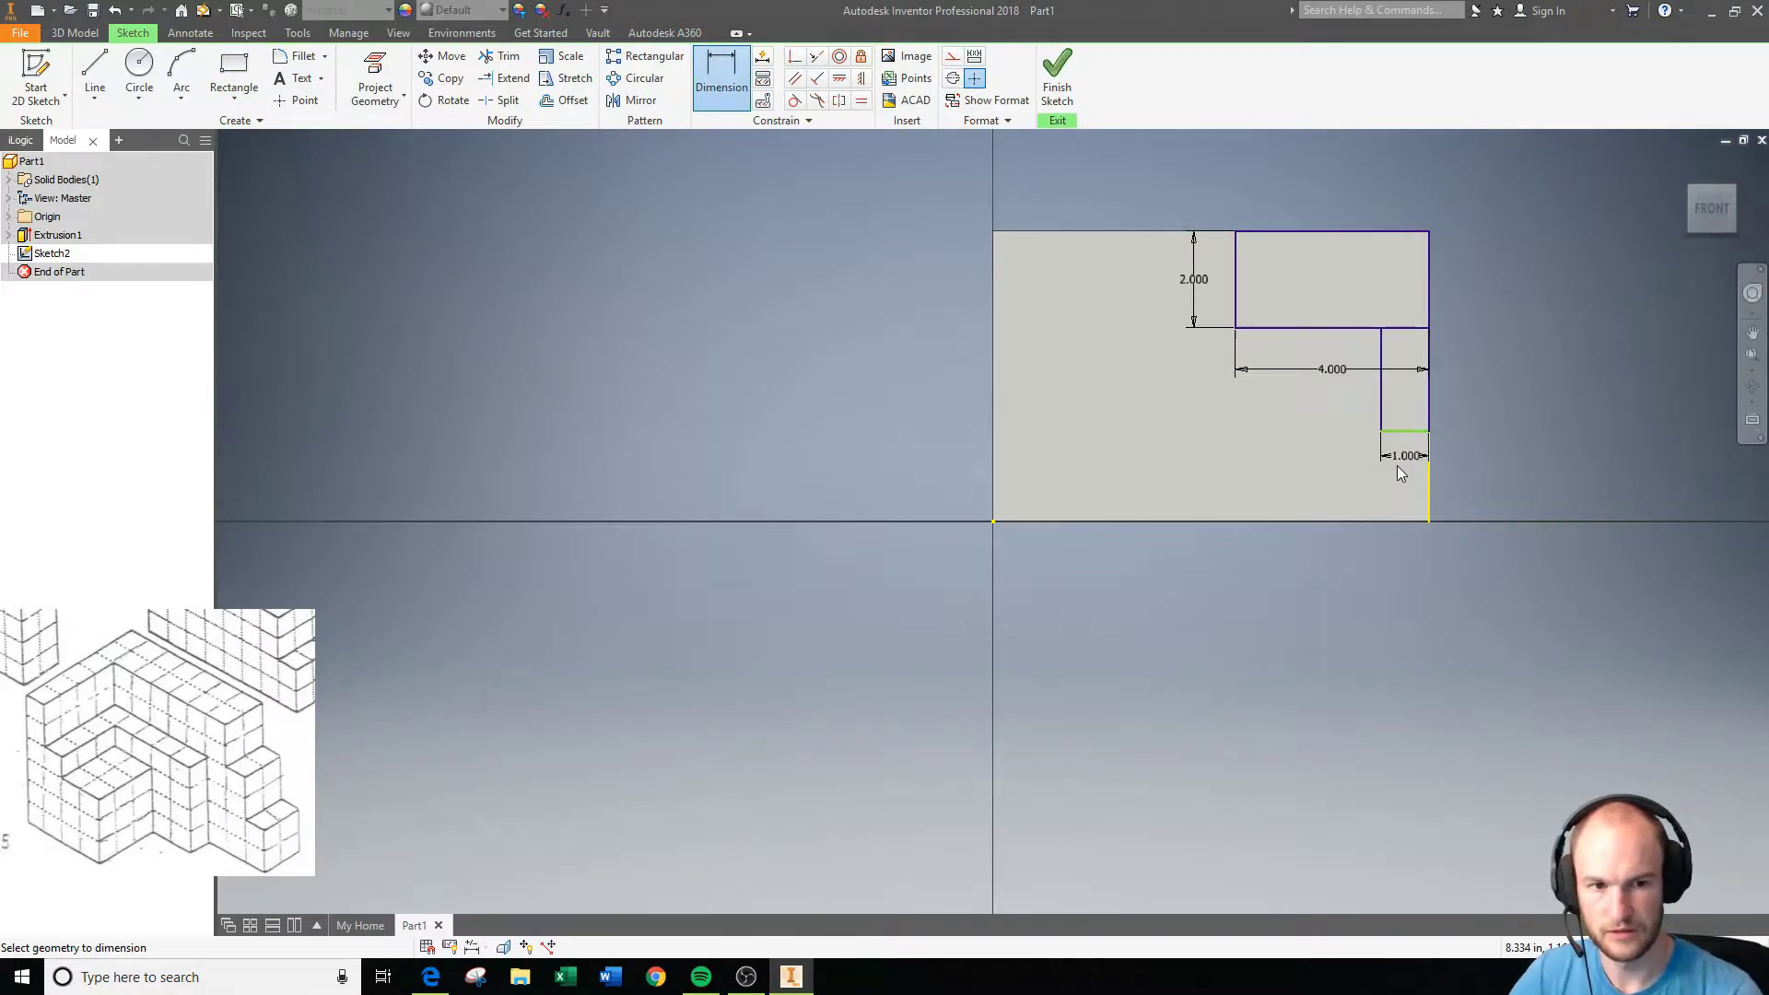
pyautogui.click(1381, 417)
pyautogui.click(1369, 416)
pyautogui.write('2')
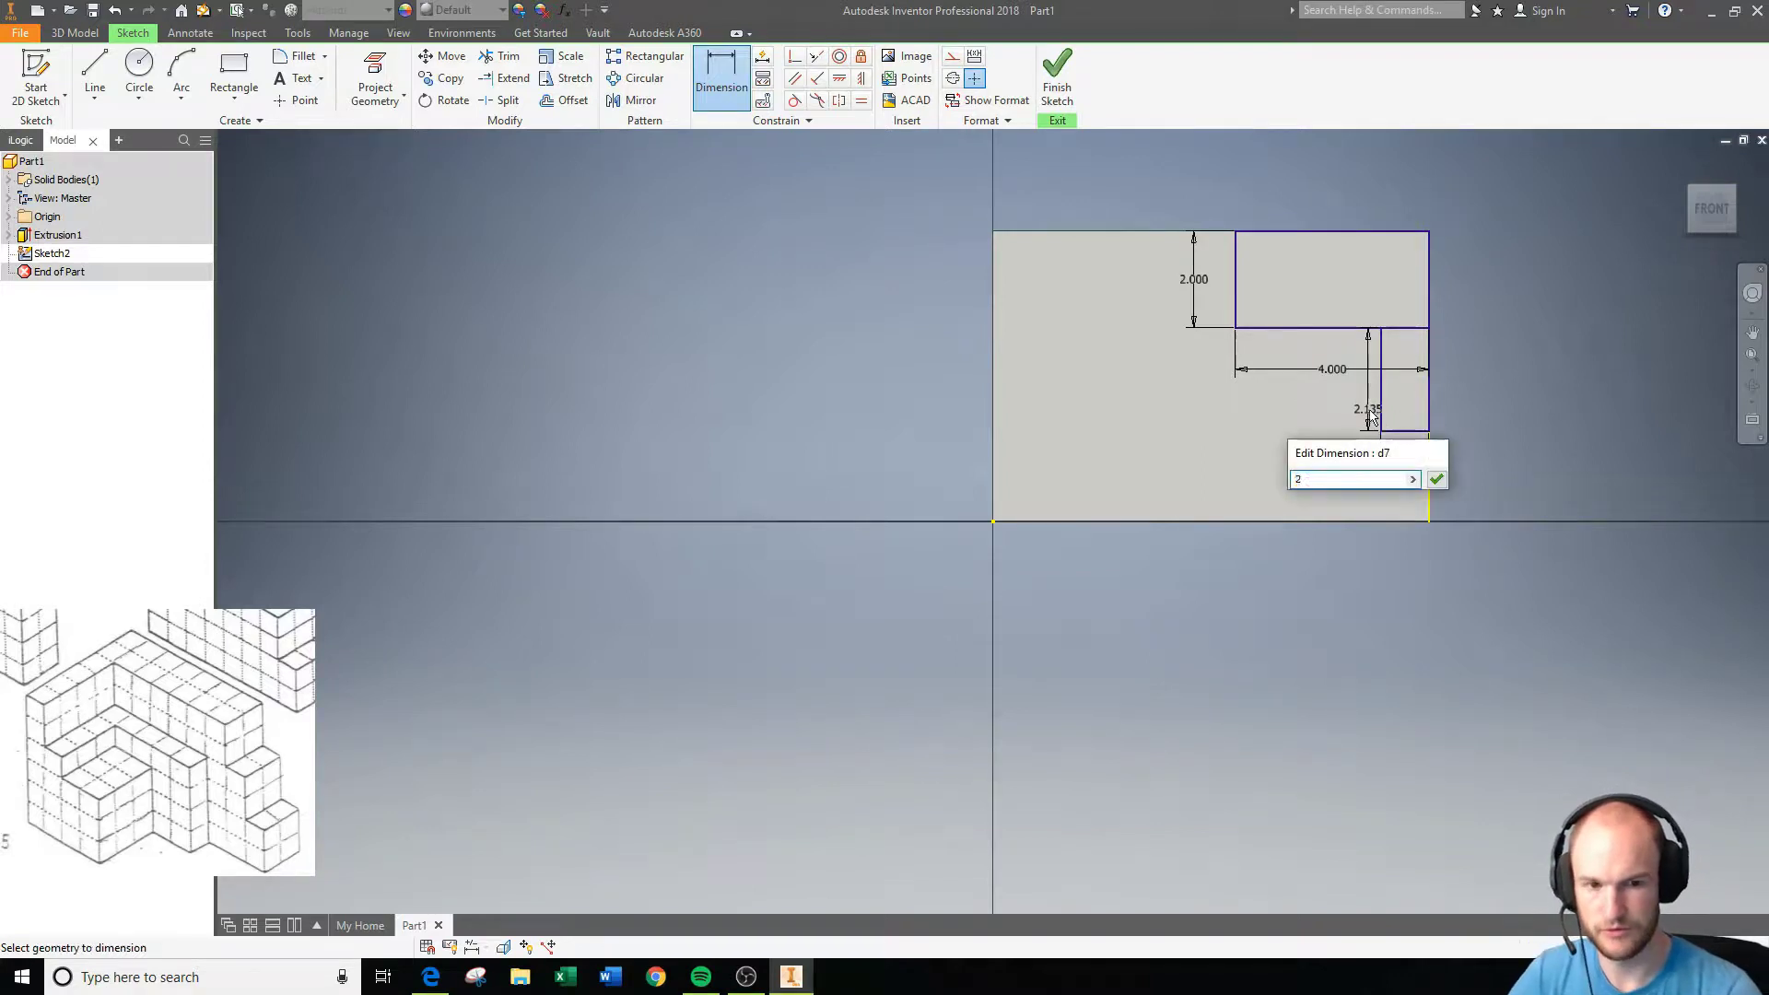
pyautogui.press('Return')
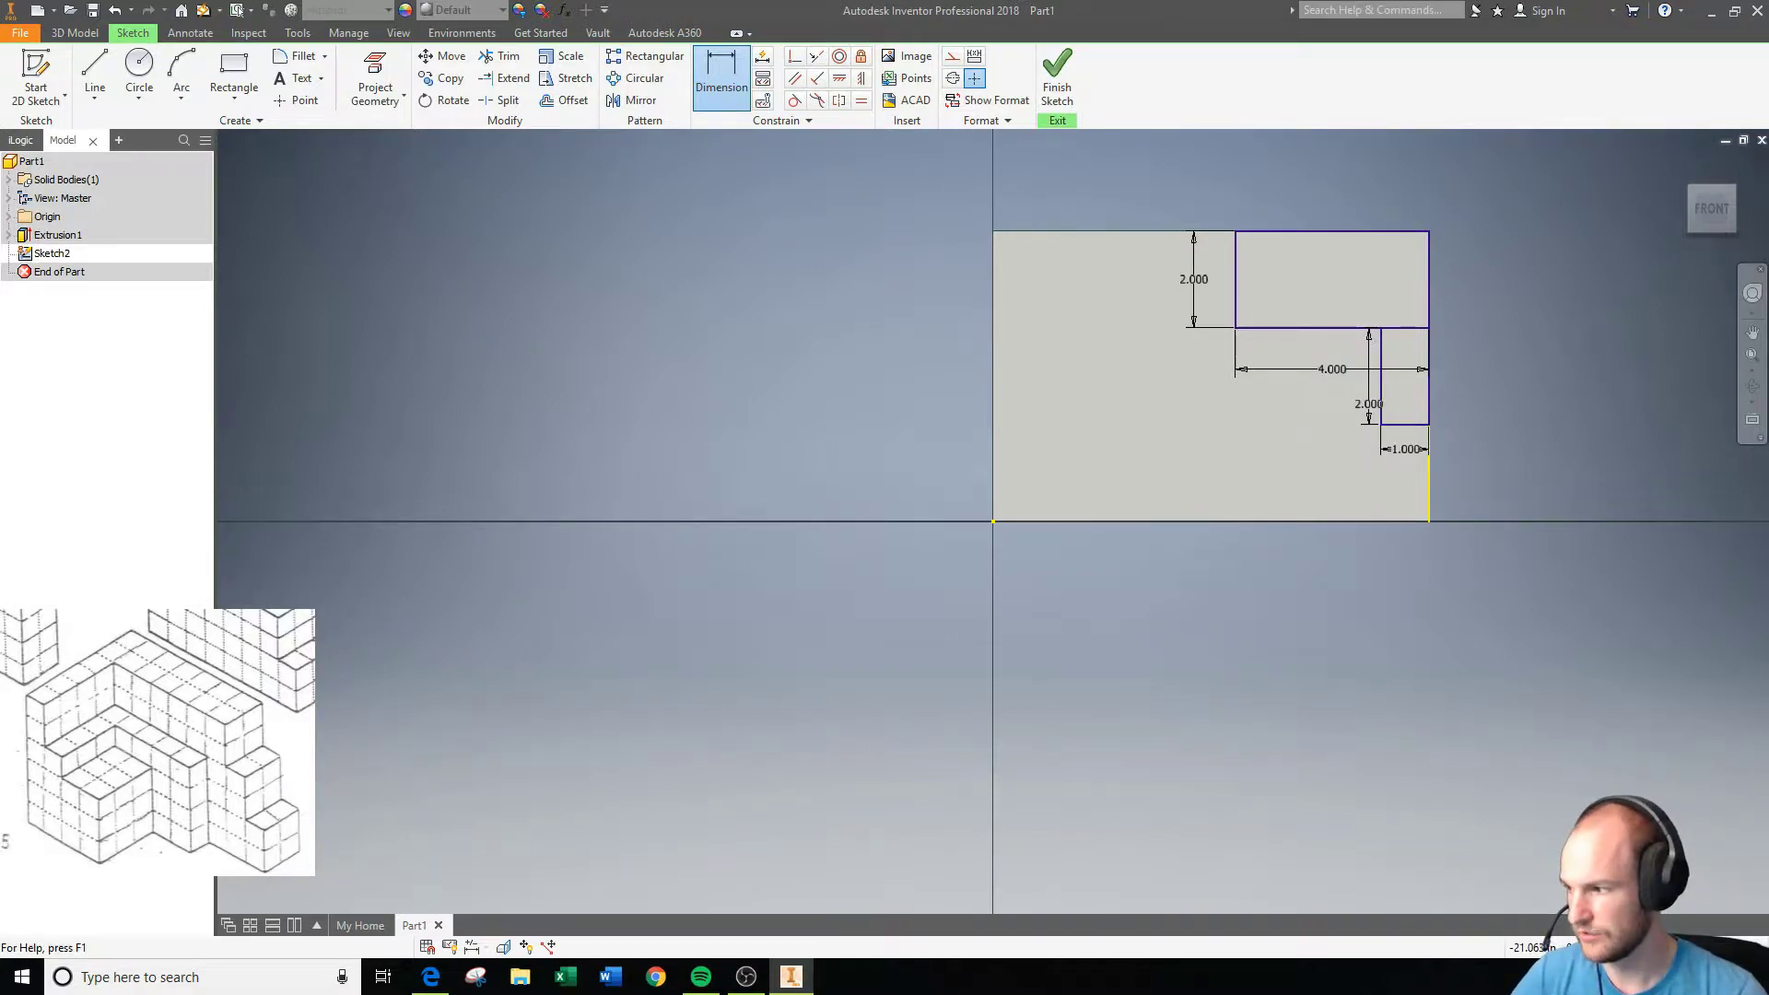
# Set the width of the upper rectangle to 2 in.
pyautogui.doubleClick(1289, 370)
pyautogui.write('2')
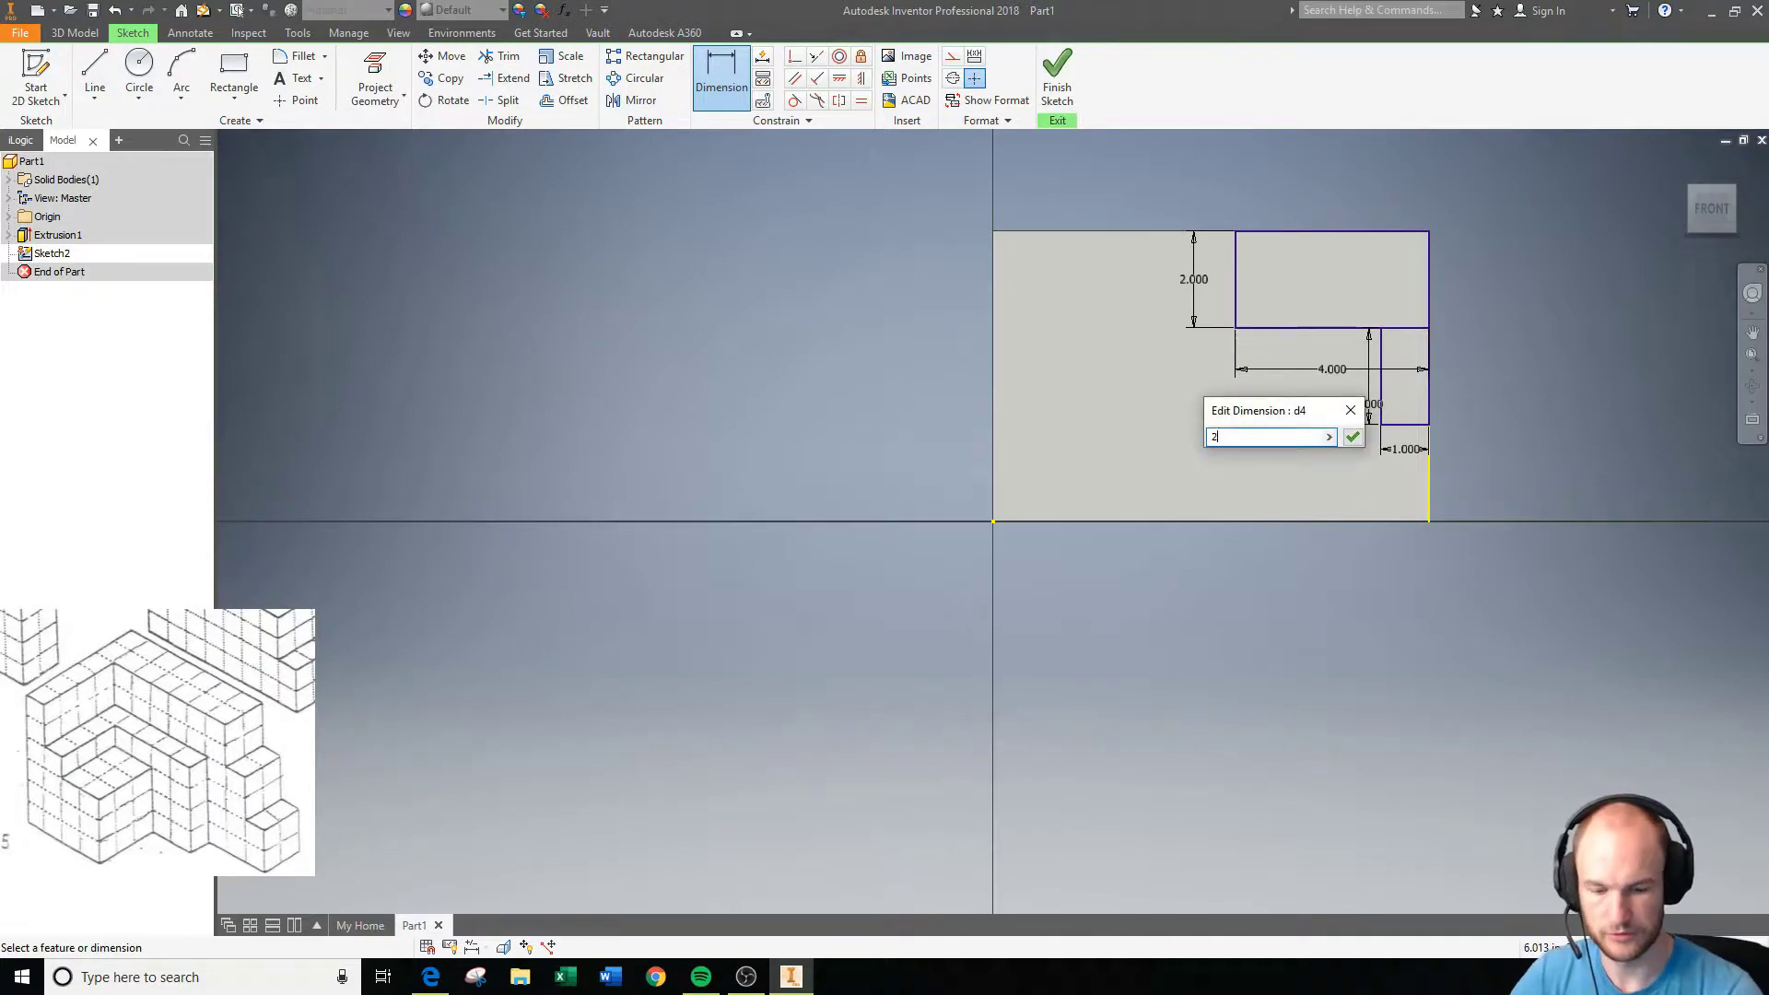
pyautogui.press('Return')
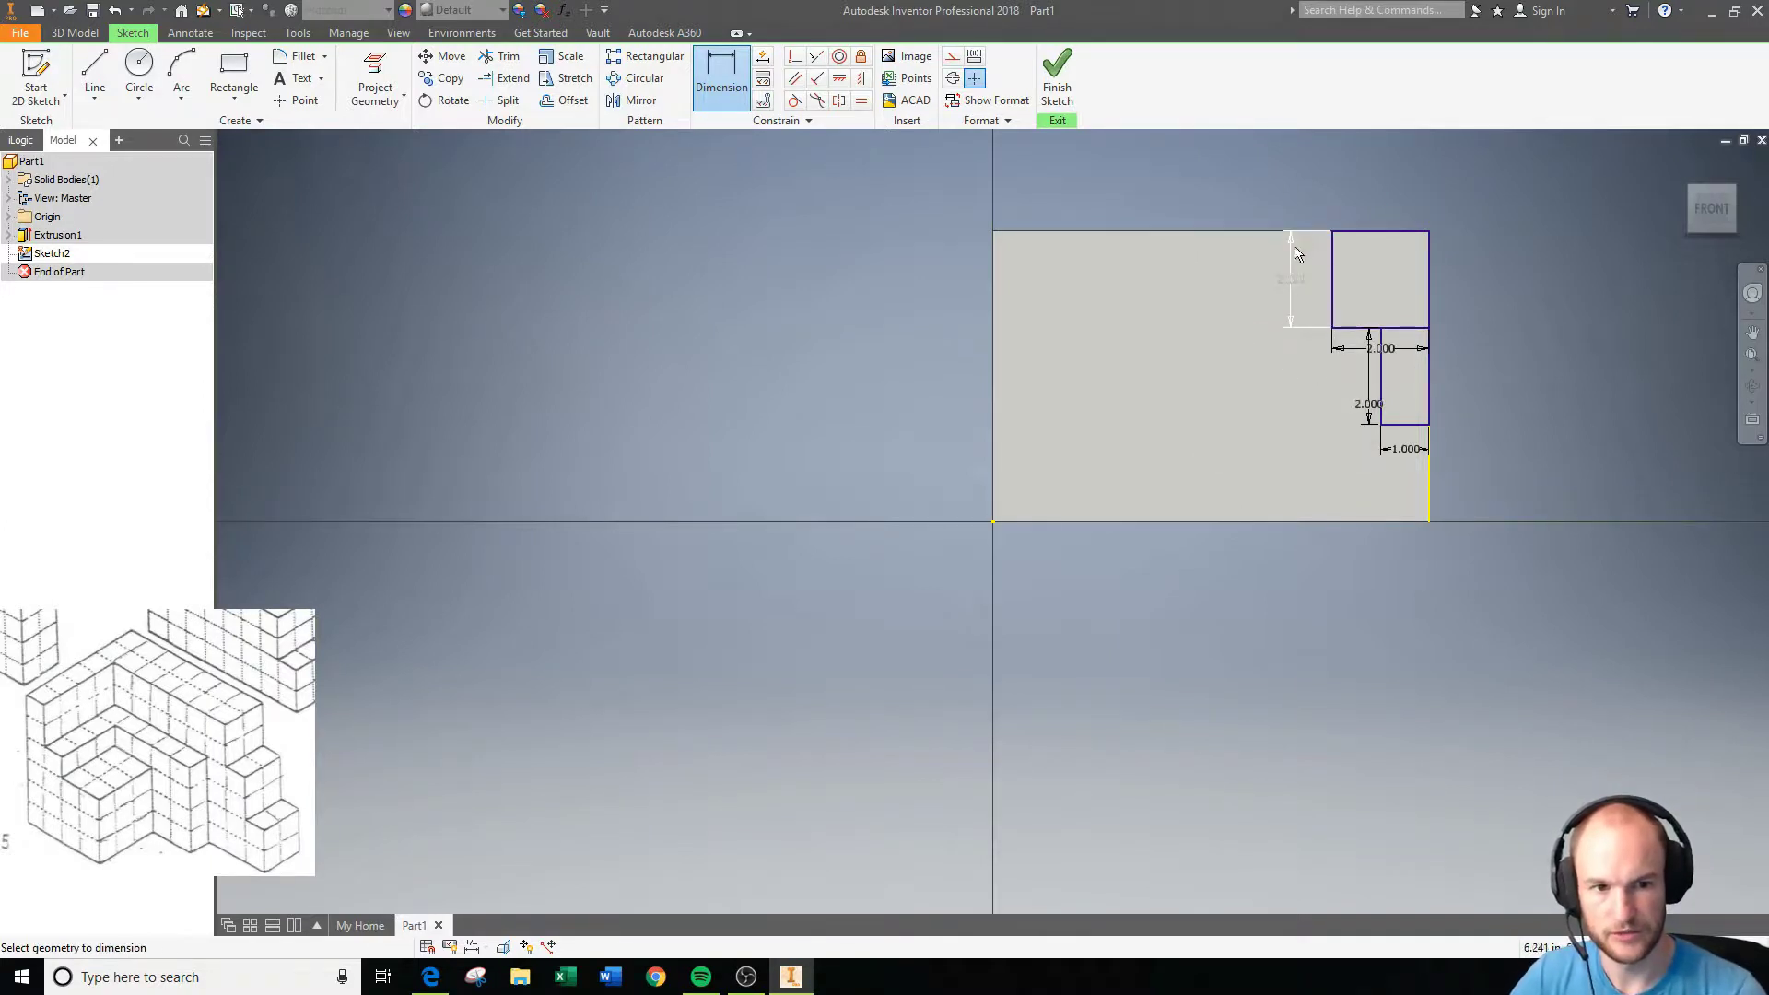
# Finish the sketch and cut both rectangles 6 in deep through the block with Extrude.
pyautogui.click(1369, 411)
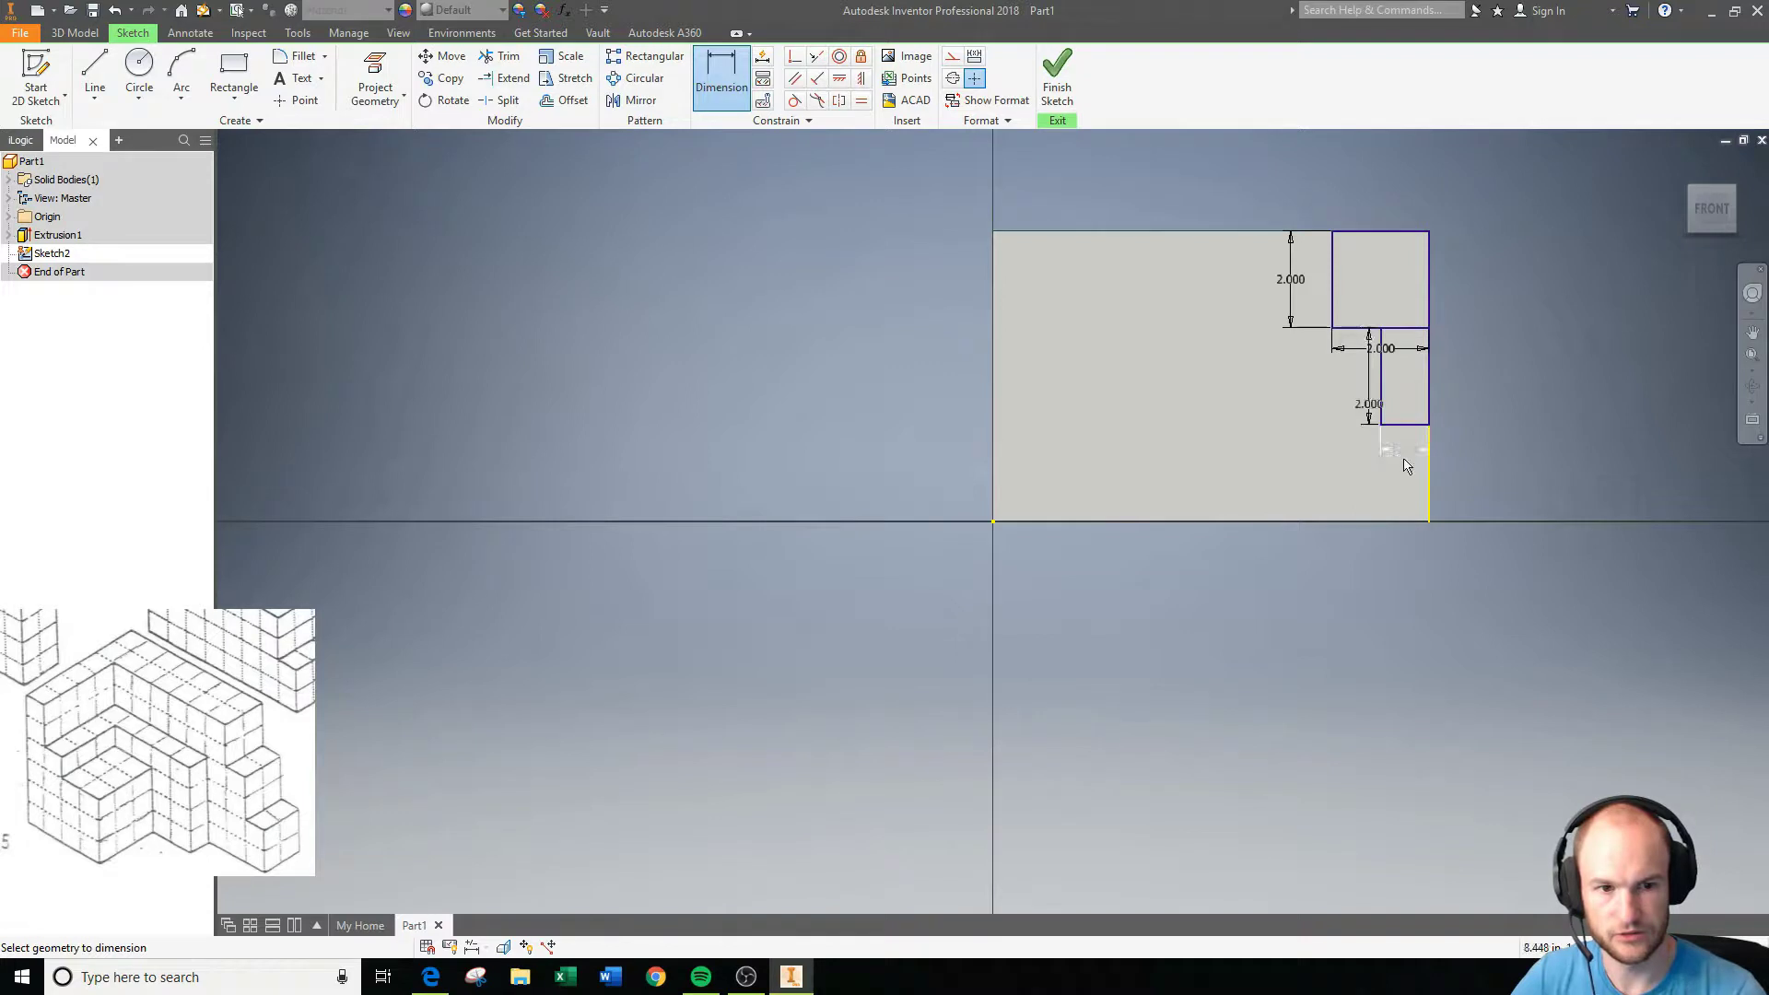
pyautogui.click(1057, 87)
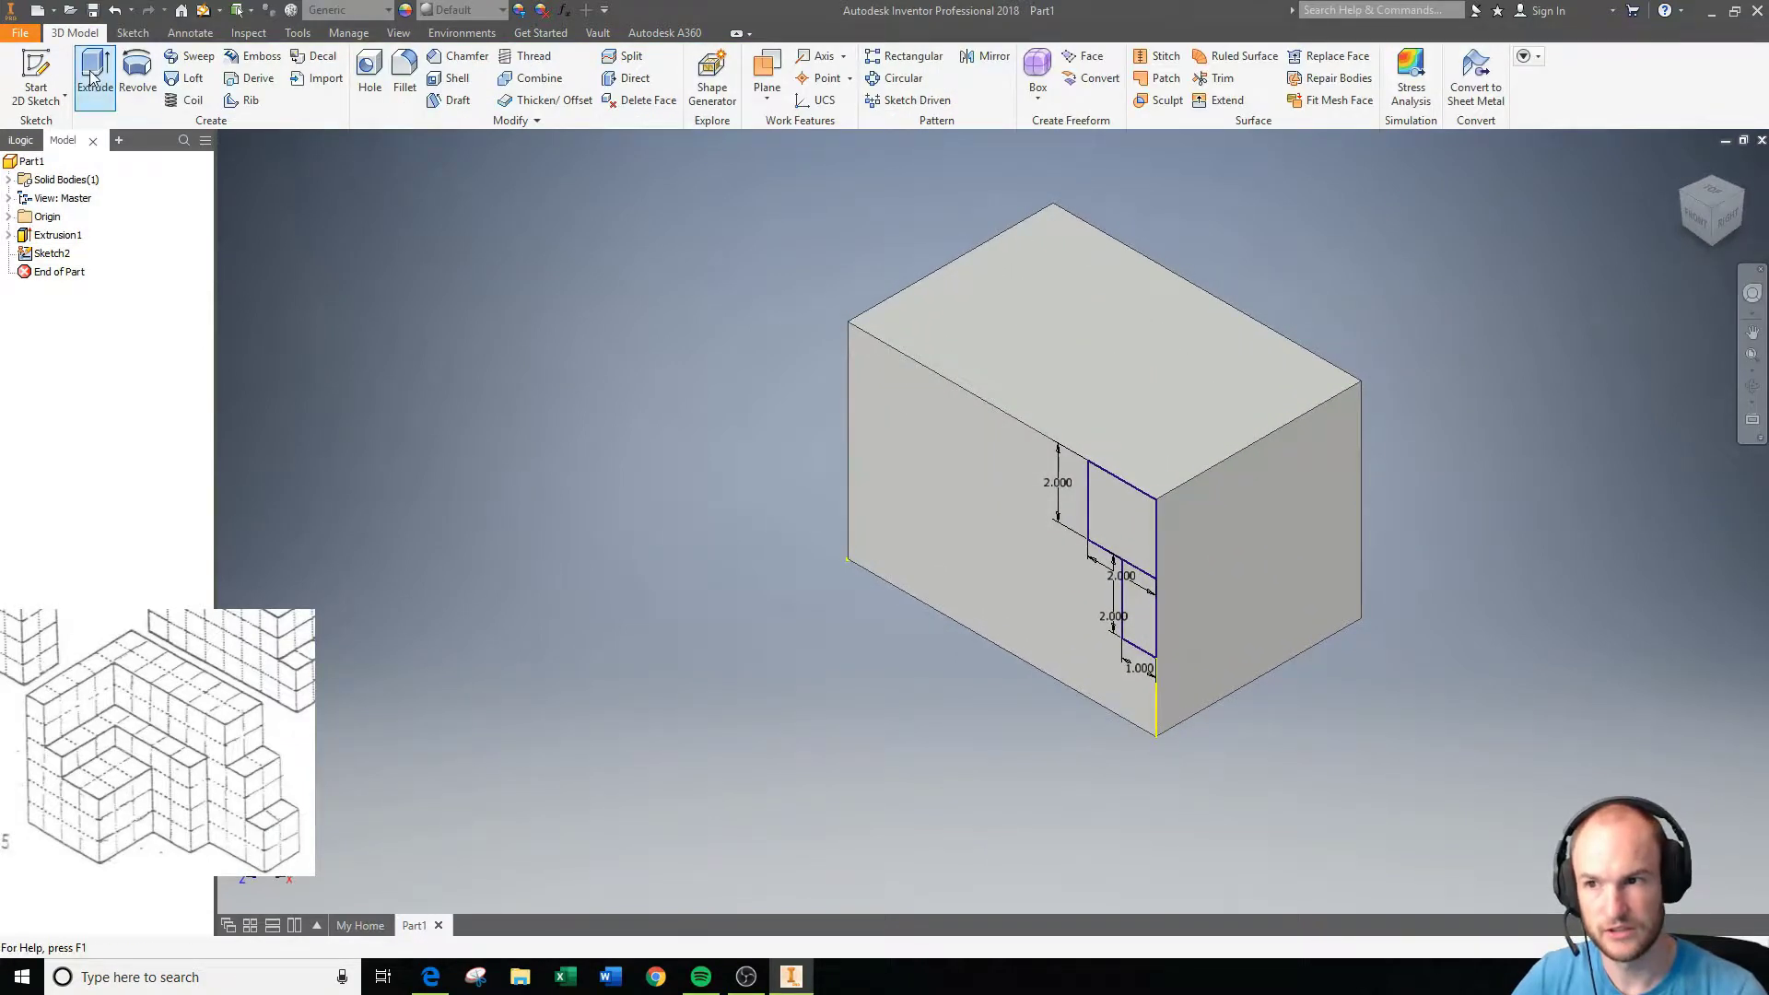
pyautogui.click(93, 78)
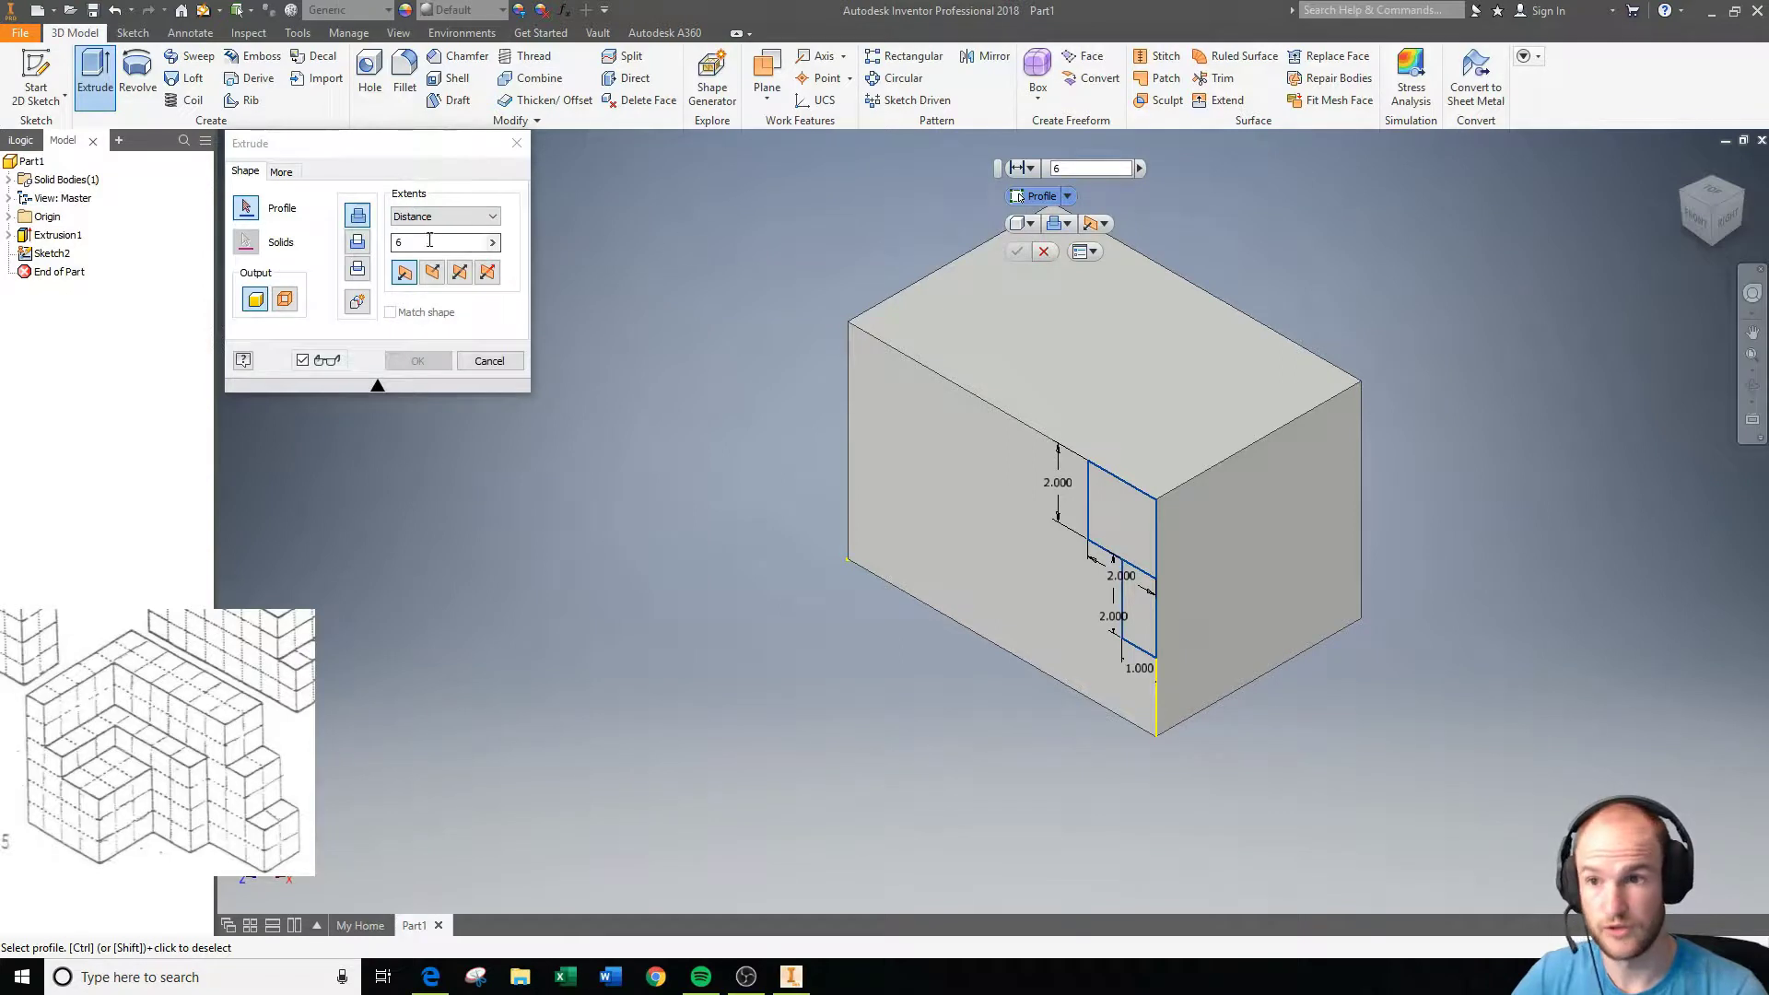
pyautogui.click(357, 241)
pyautogui.click(1134, 519)
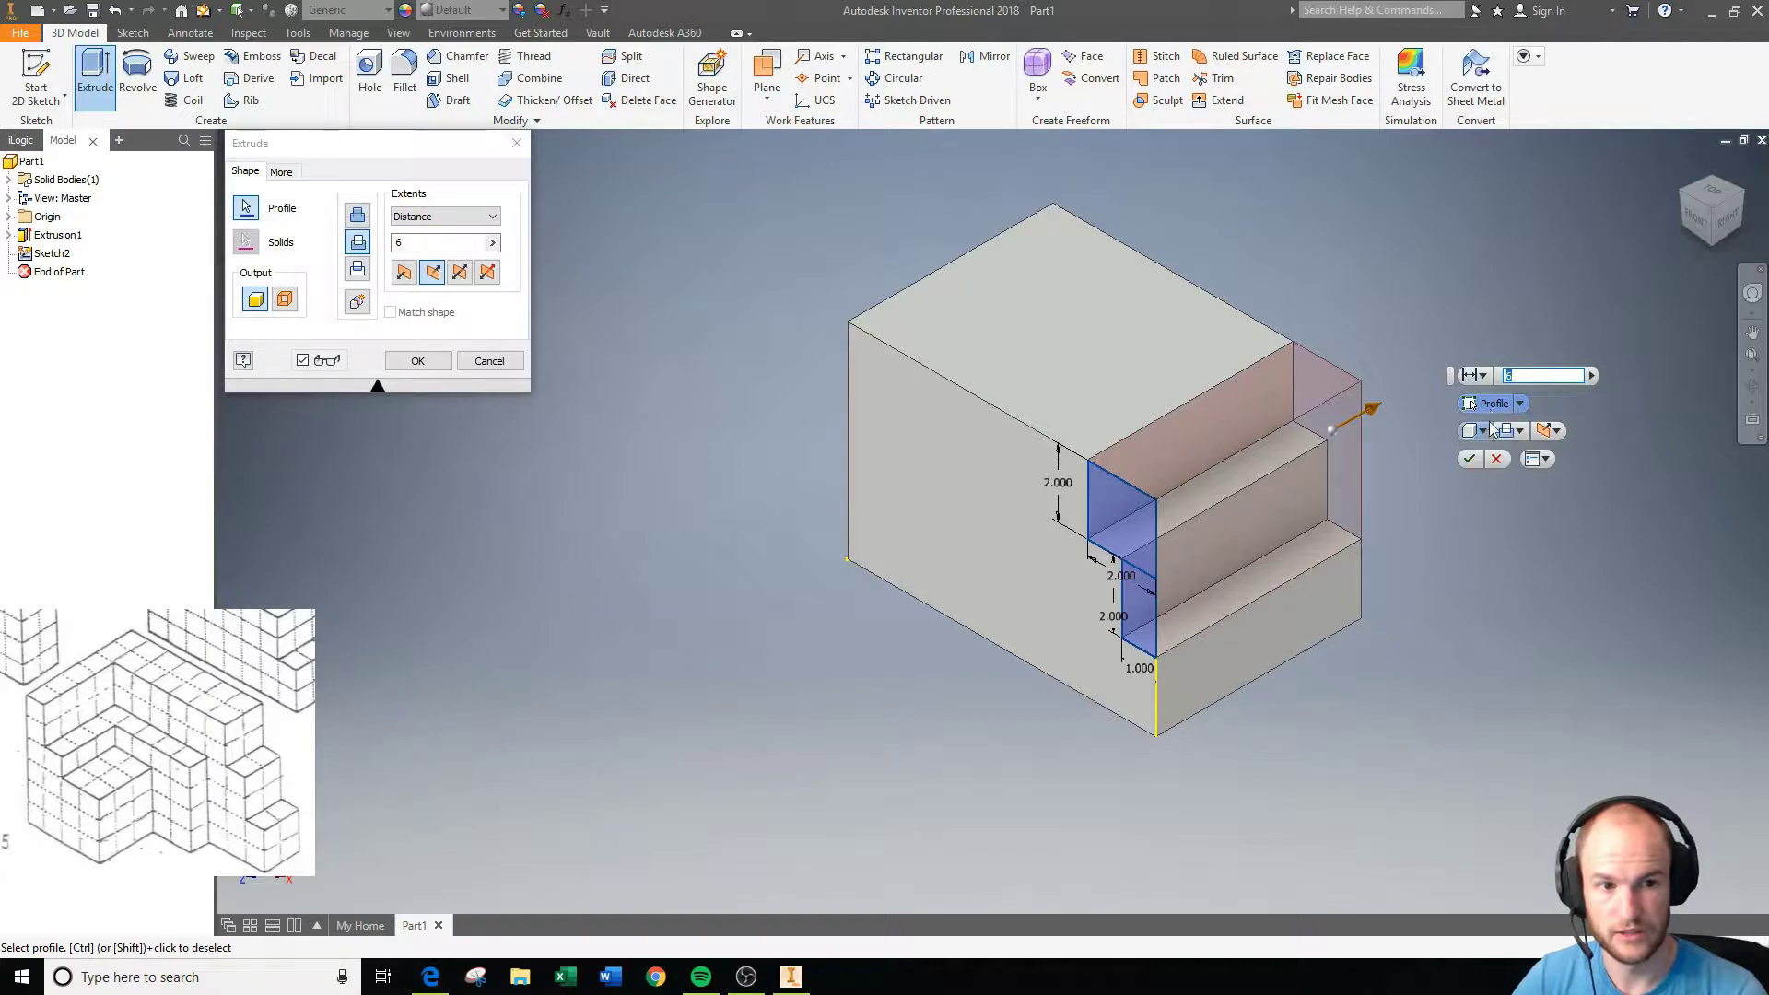
pyautogui.click(1469, 457)
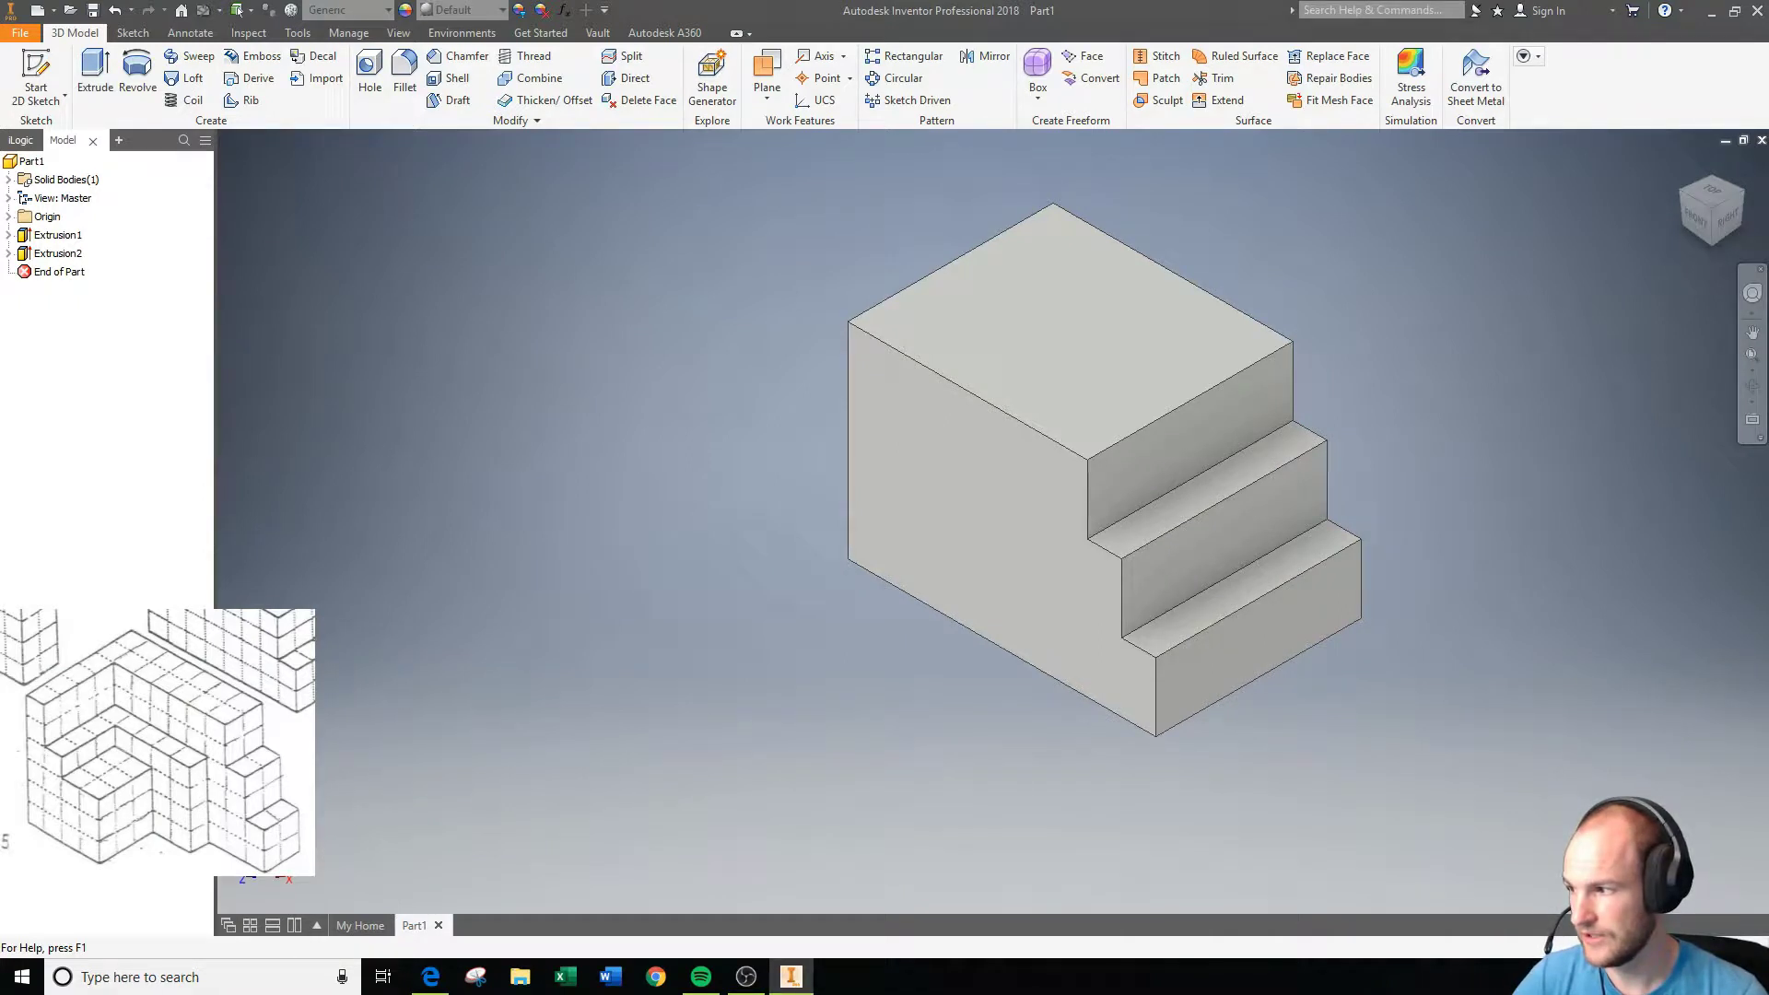
# Start a sketch on the front face and draw a rectangle about 2.1 in tall along the top edge, extending past the stepped side.
pyautogui.click(36, 79)
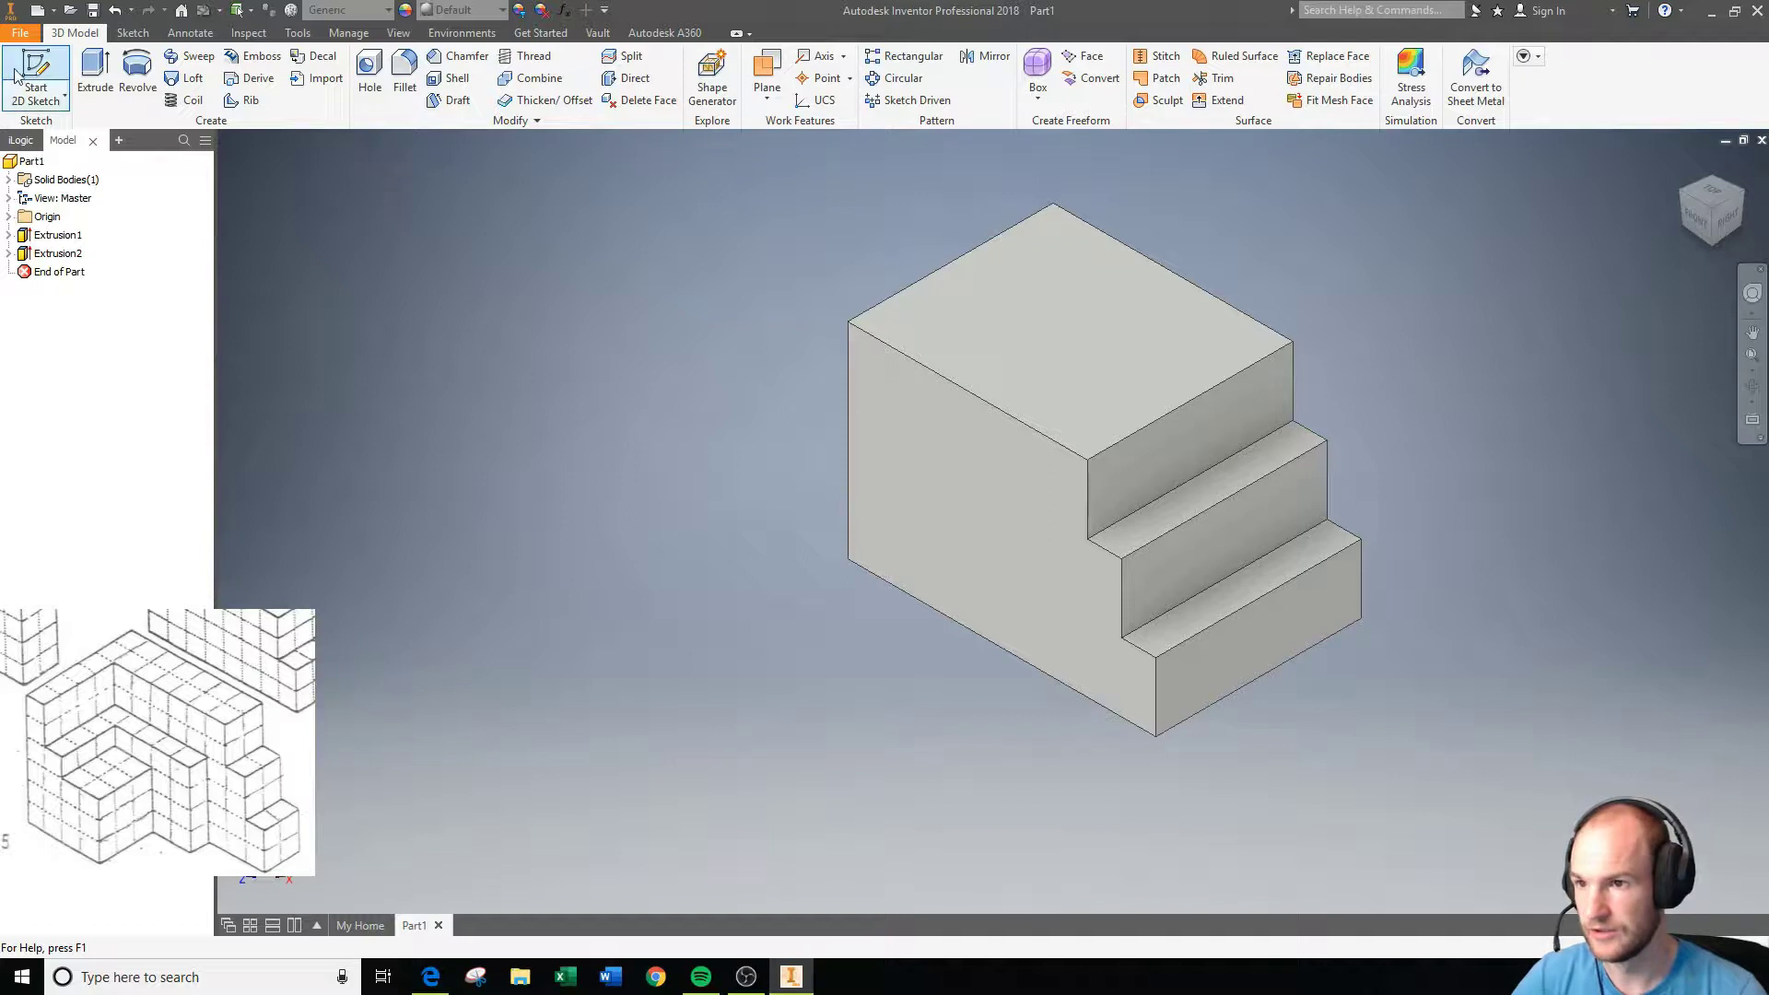
pyautogui.click(821, 457)
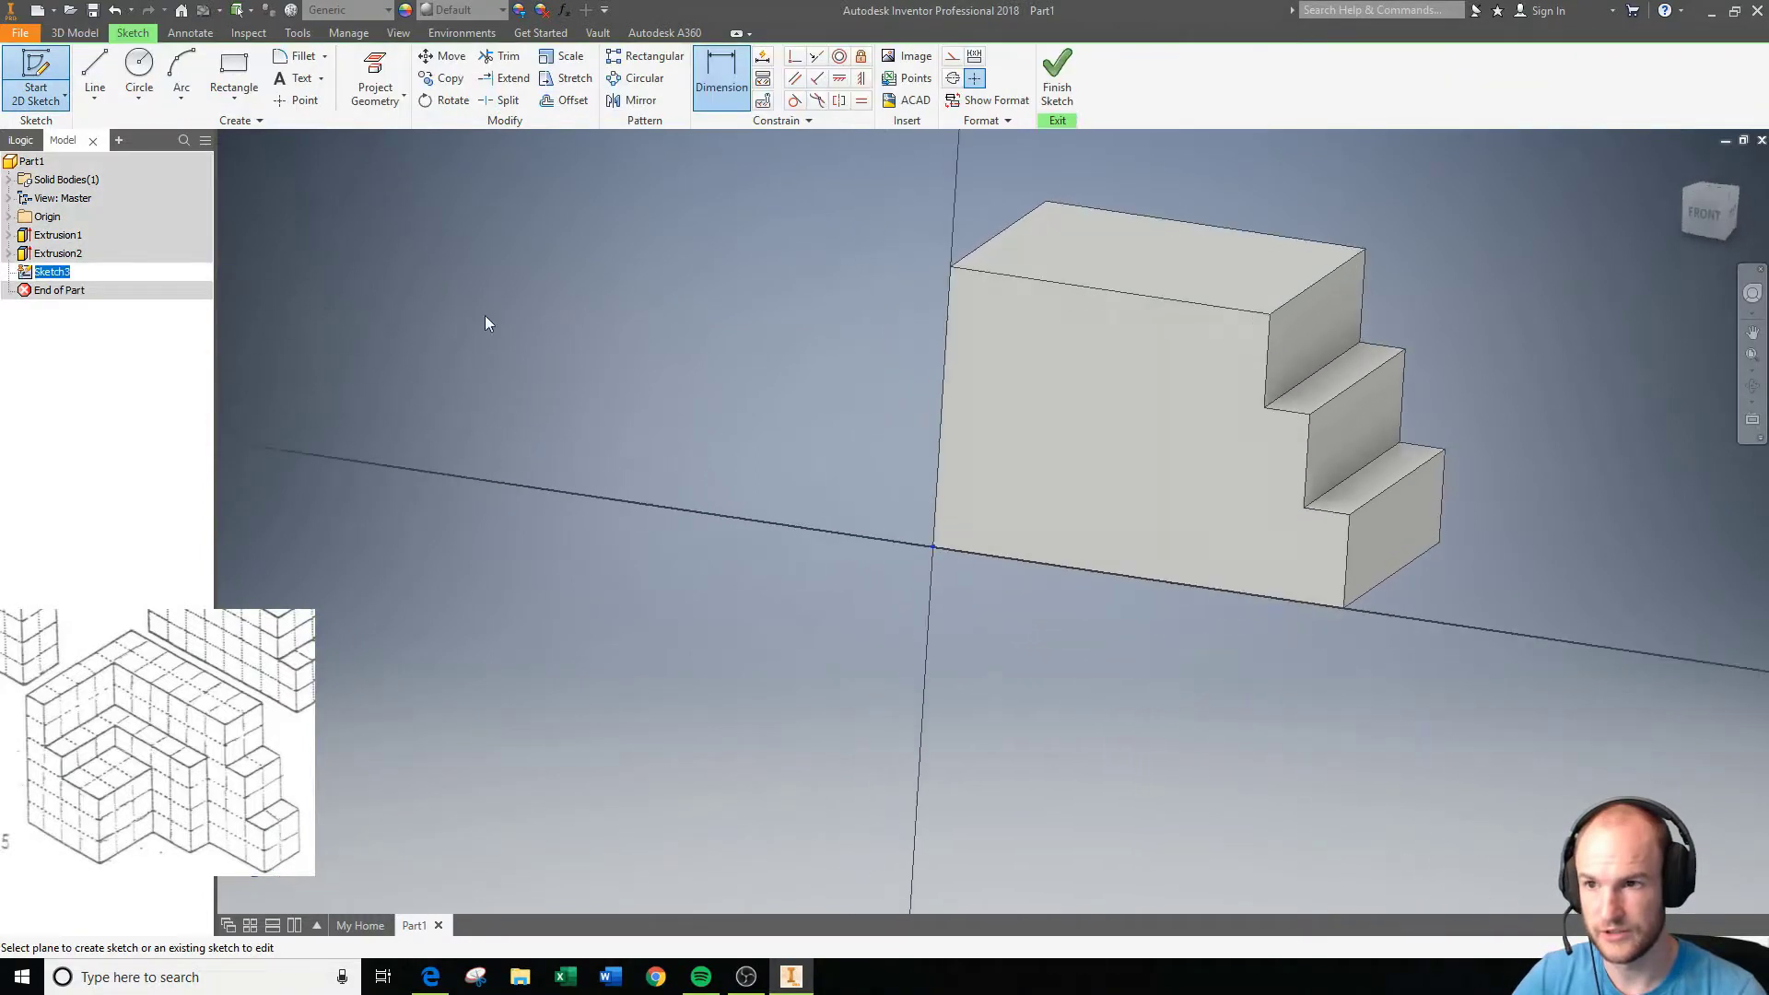
pyautogui.click(234, 73)
pyautogui.click(1032, 231)
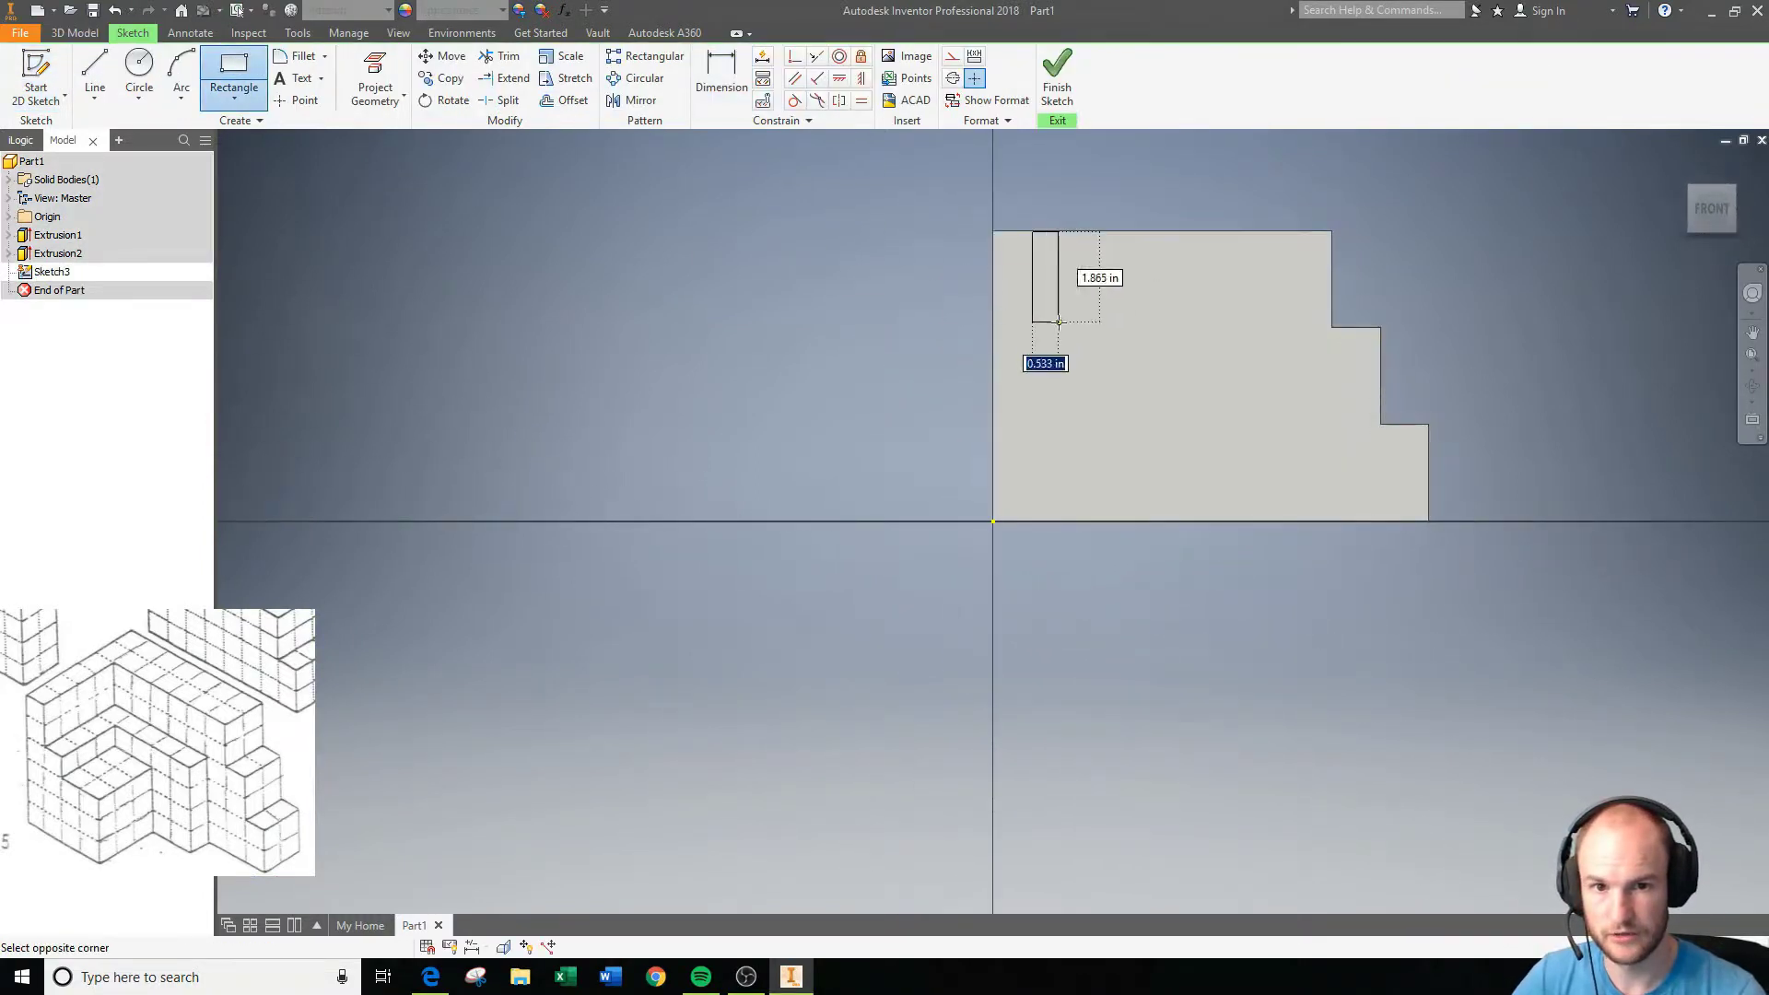
pyautogui.click(1542, 332)
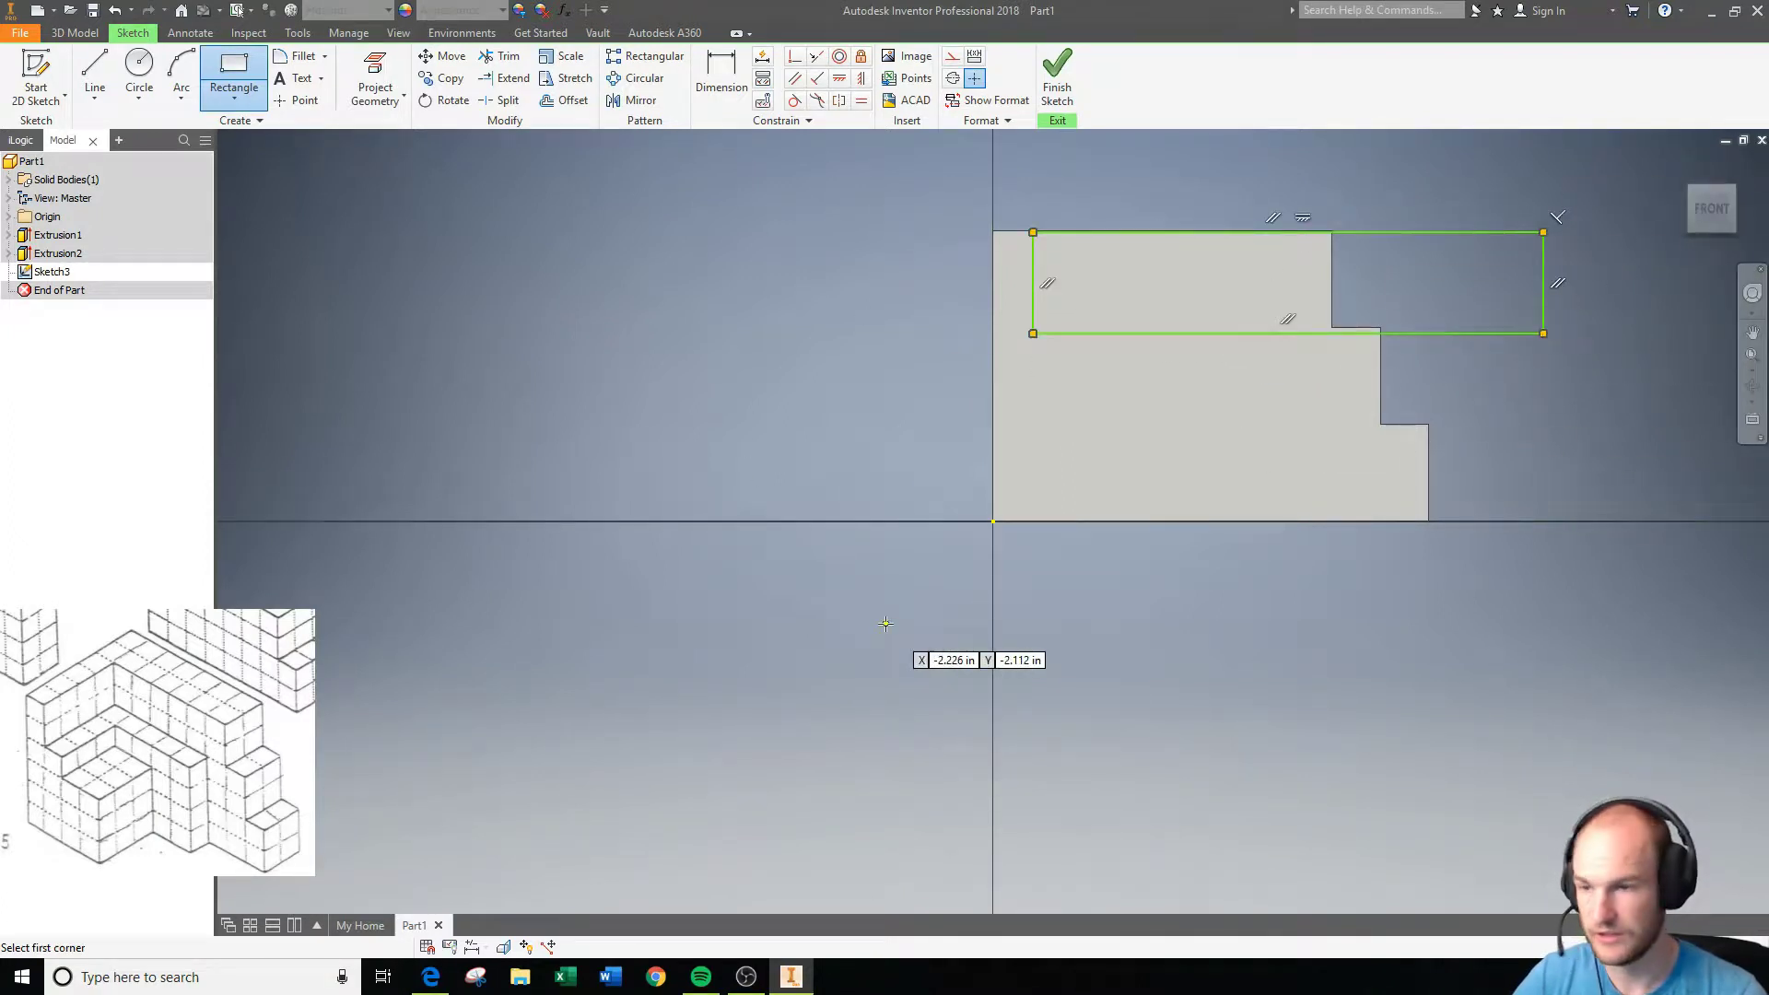
# Dimension the rectangle's left edge 1 in from the block's left edge.
pyautogui.click(725, 89)
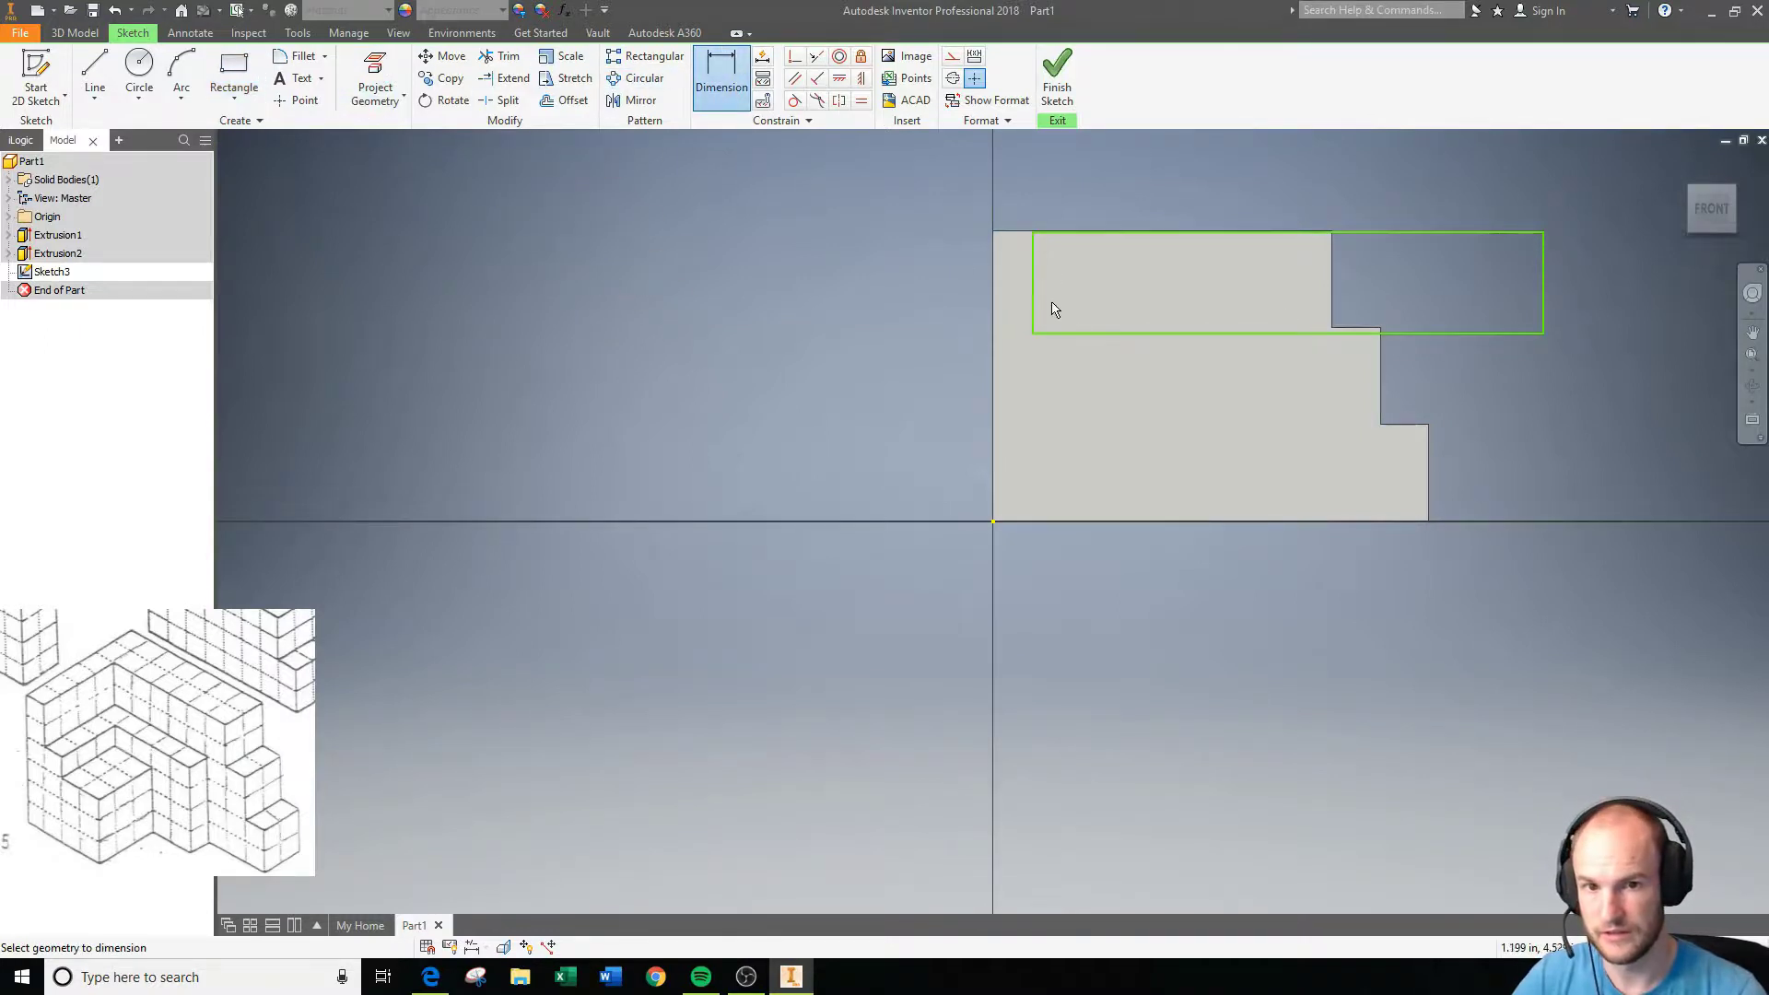
pyautogui.click(1034, 313)
pyautogui.click(994, 313)
pyautogui.click(990, 190)
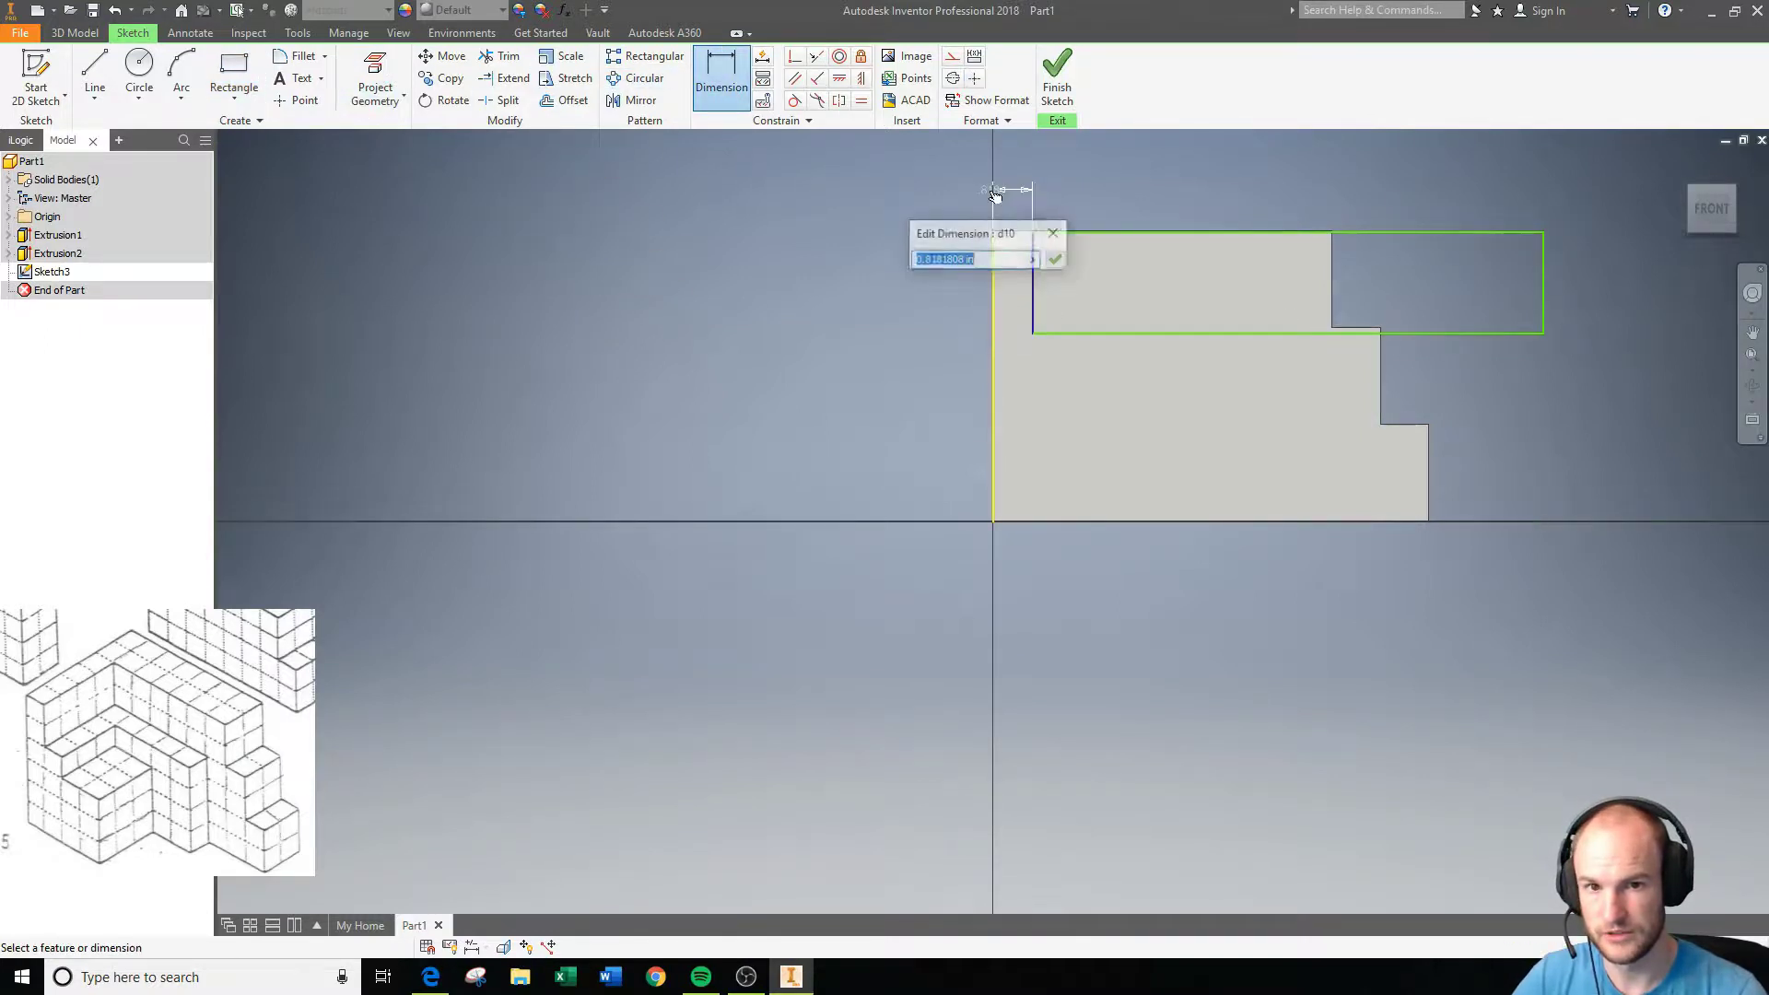
pyautogui.write('1')
pyautogui.press('Return')
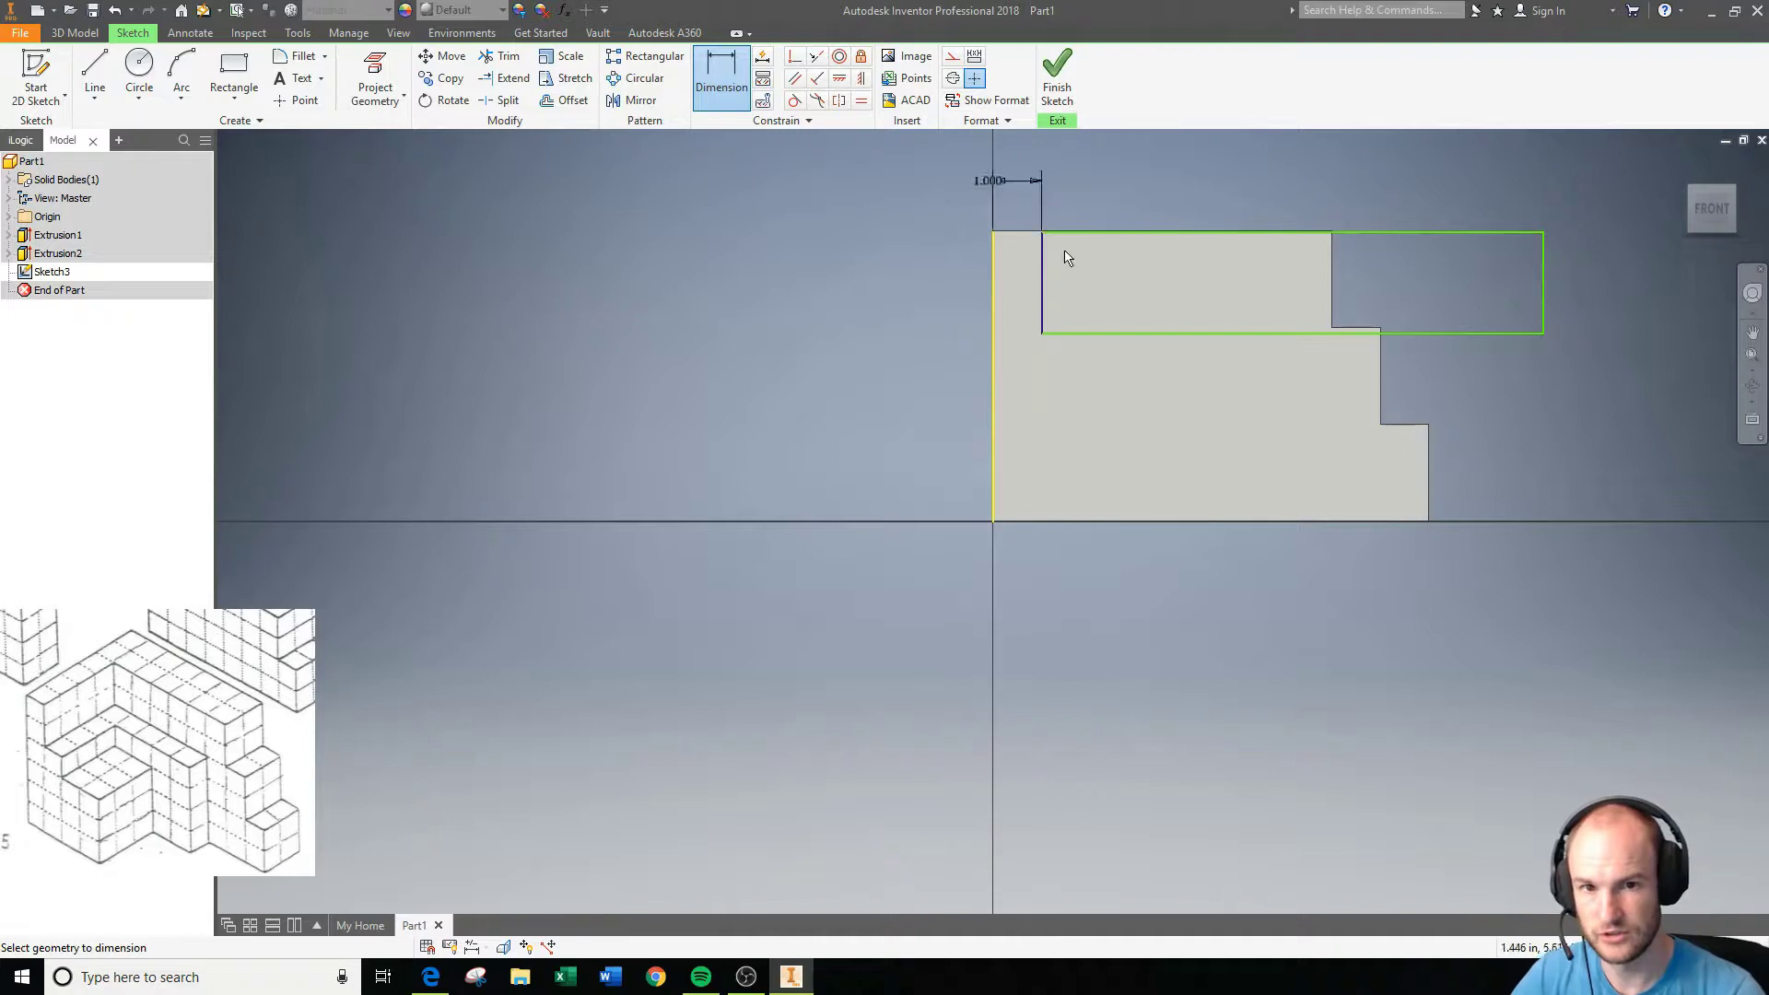
# Dimension the rectangle's height to 2 in.
pyautogui.click(1043, 277)
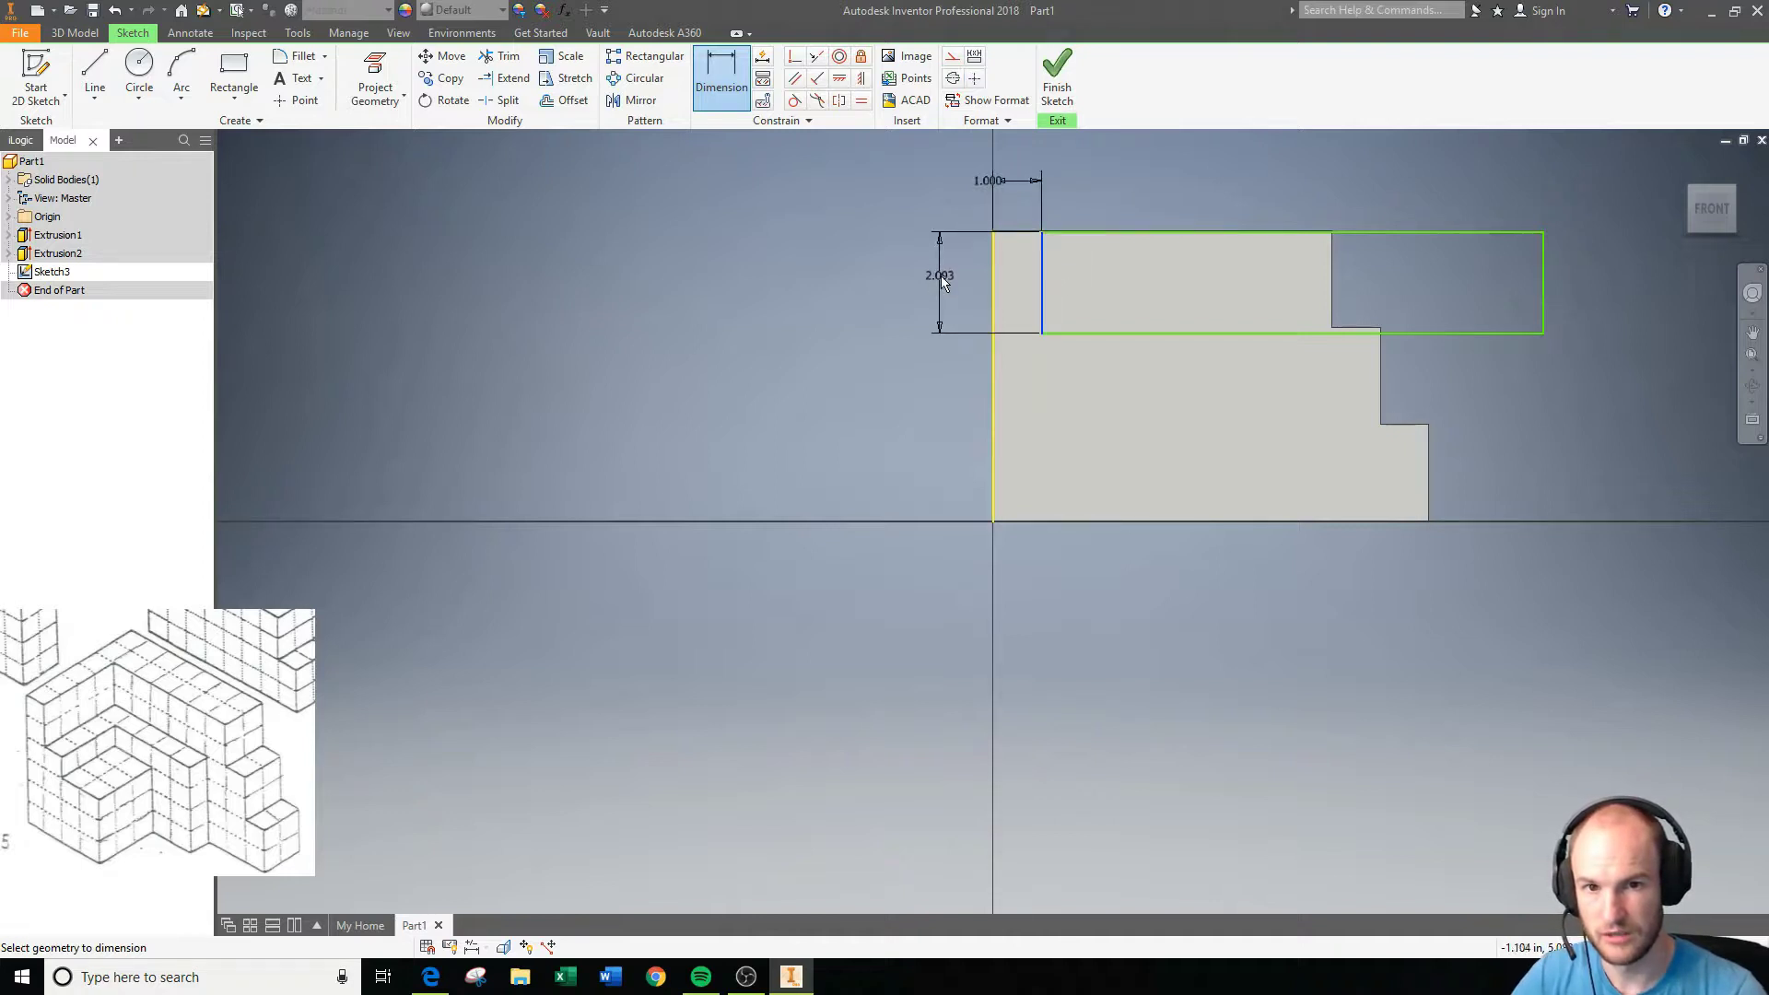
pyautogui.click(946, 281)
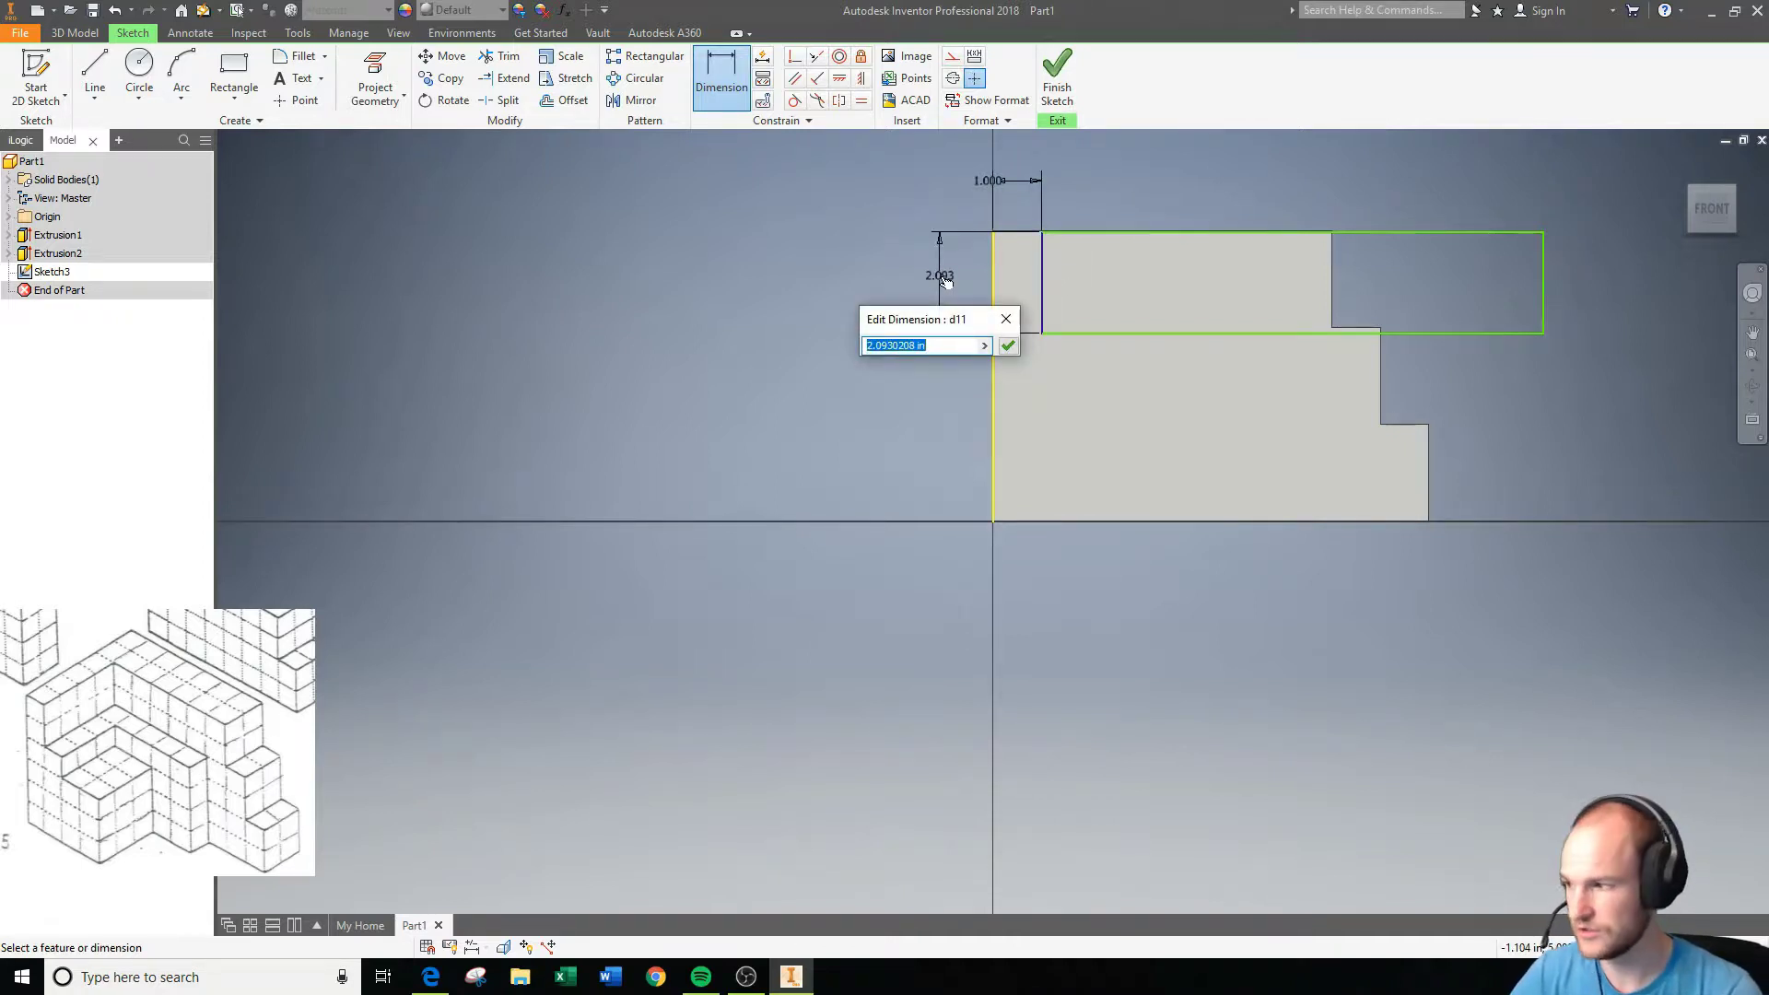
pyautogui.write('2')
pyautogui.press('Return')
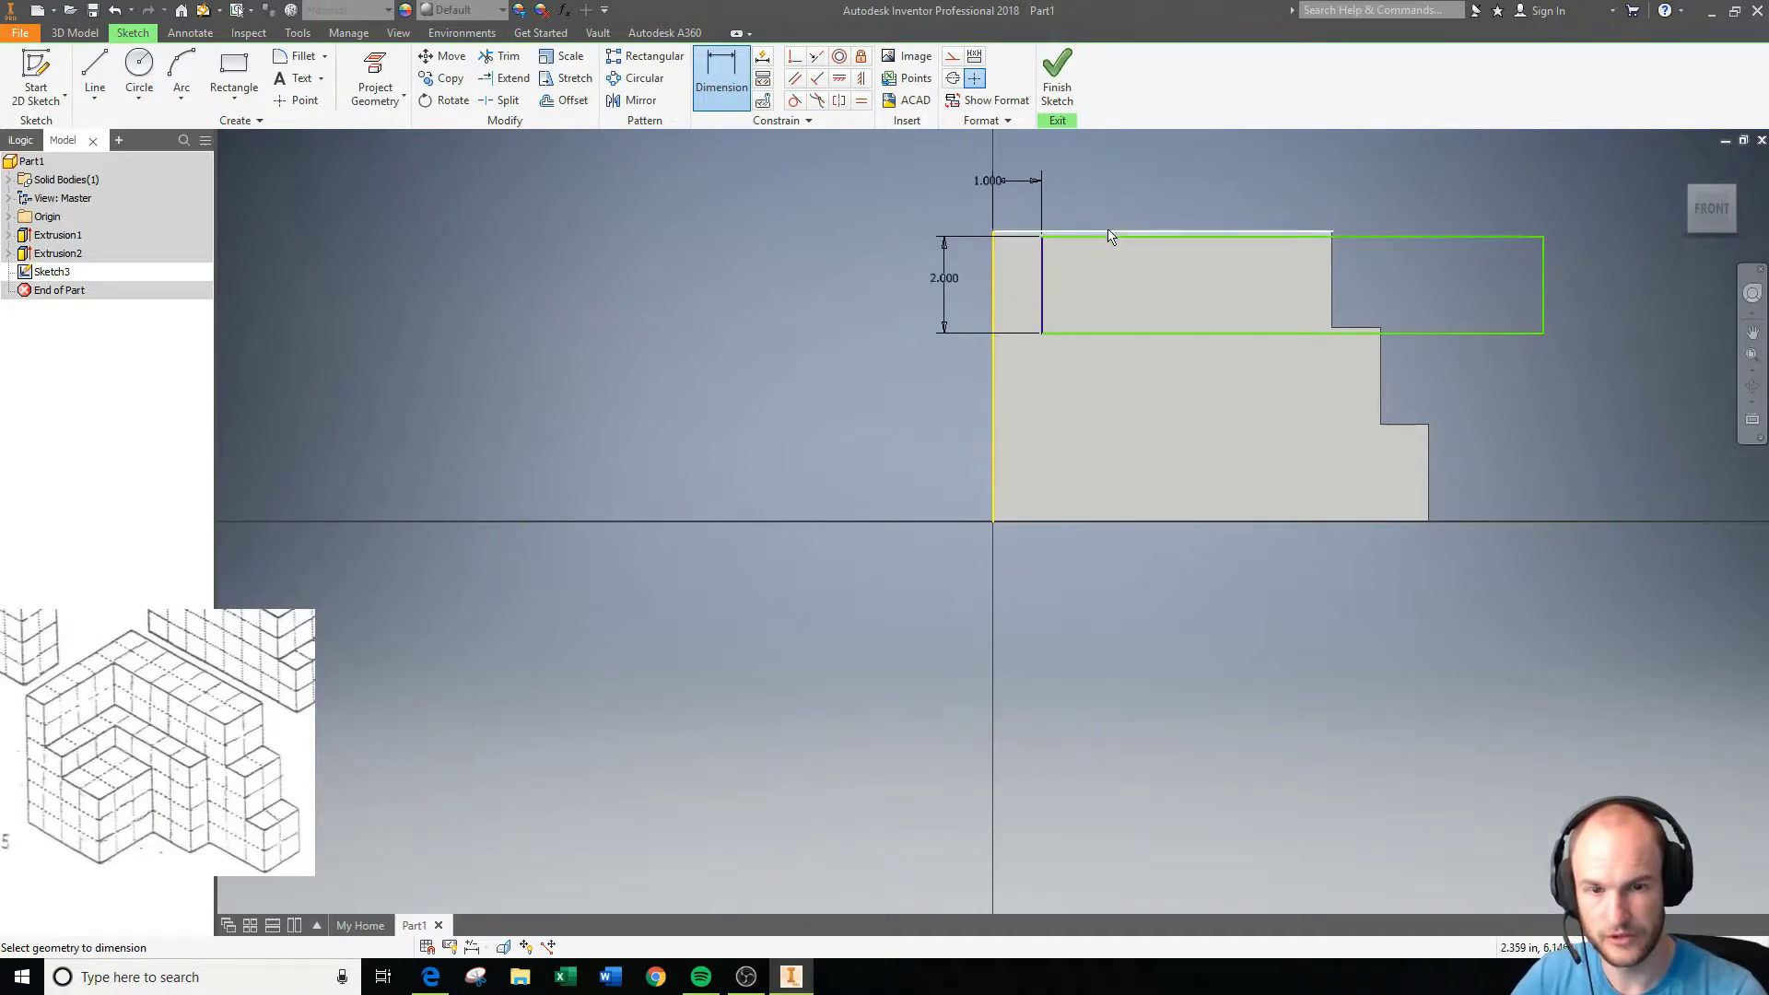
# Dimension the gap between the rectangle's top line and the block's top edge to 0 in.
pyautogui.scroll(-3, 1048, 249)
pyautogui.scroll(5, 1106, 247)
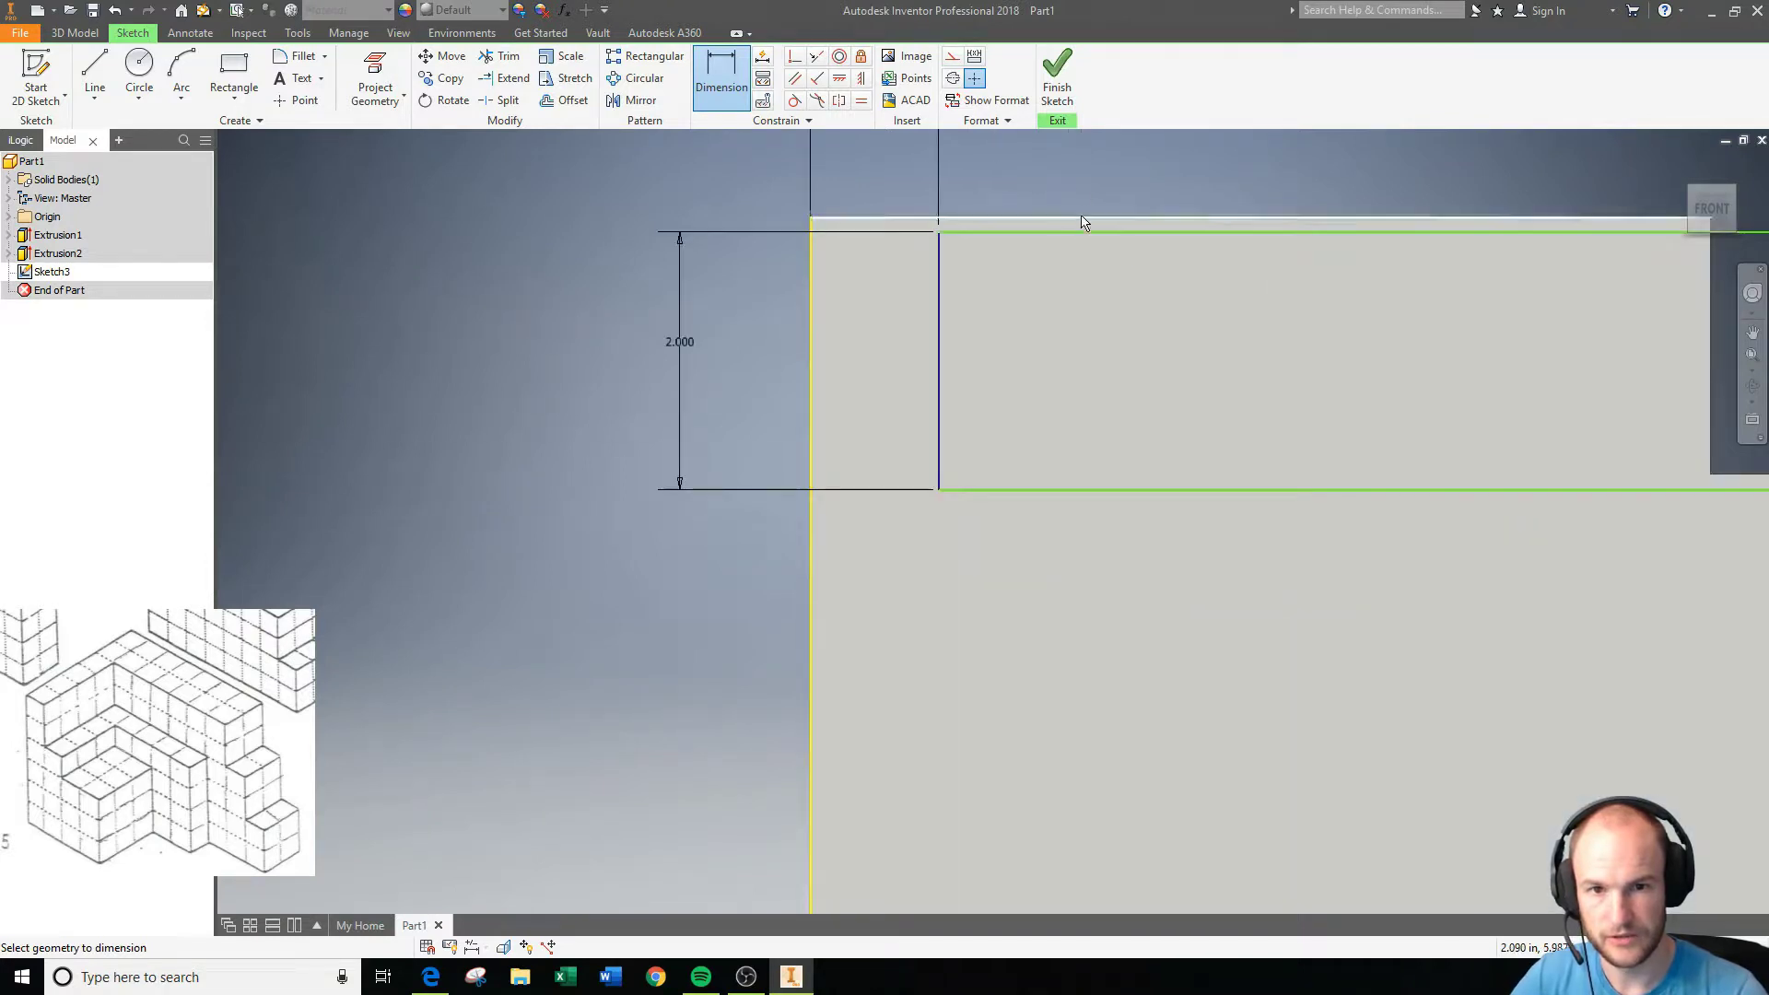
pyautogui.scroll(-2, 1089, 297)
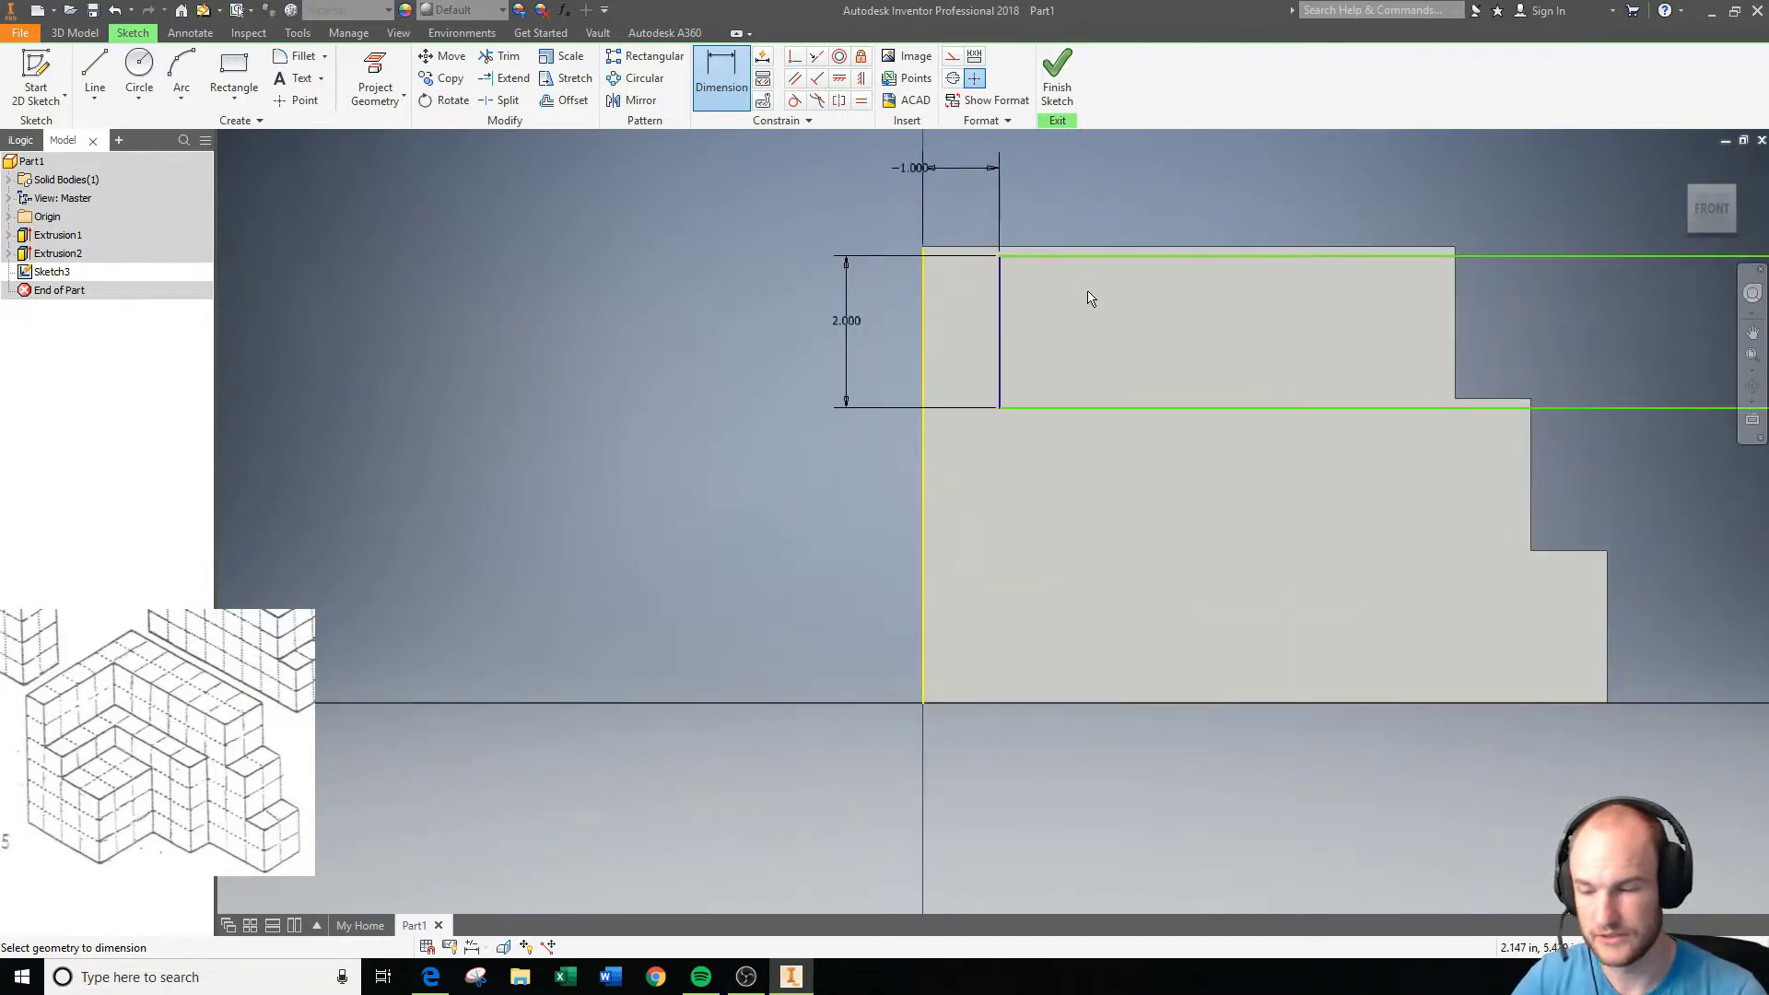
pyautogui.click(1086, 255)
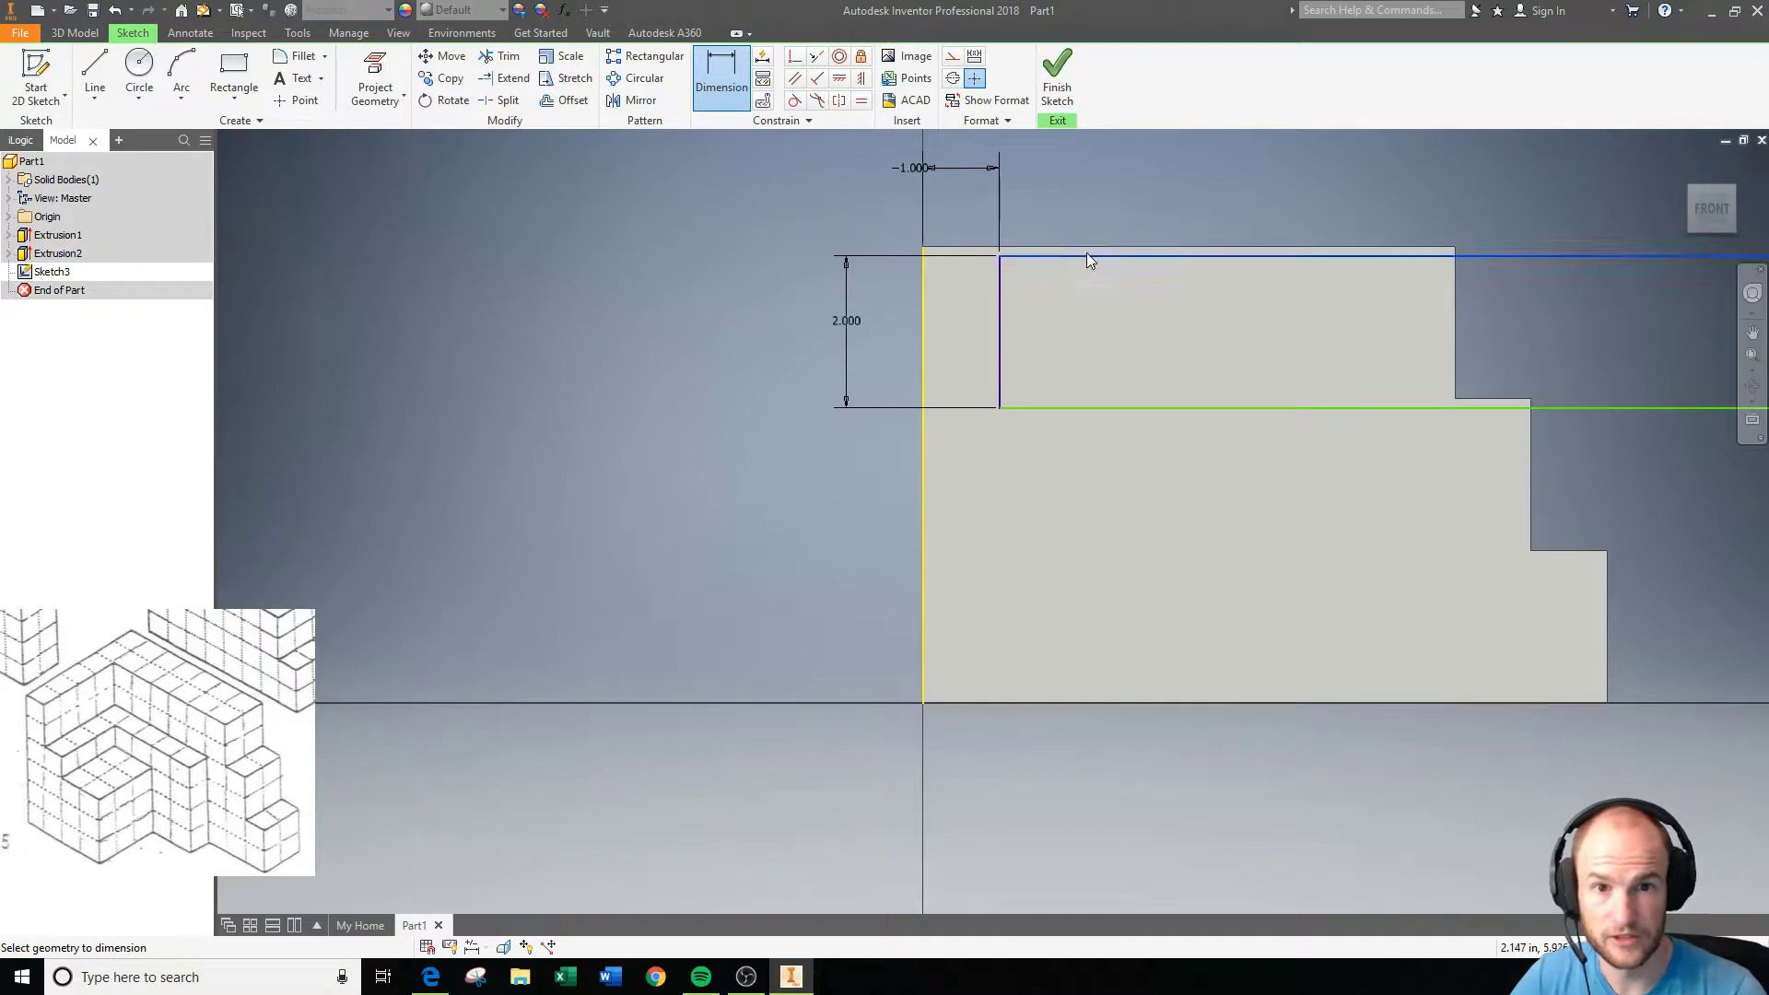
pyautogui.click(1085, 247)
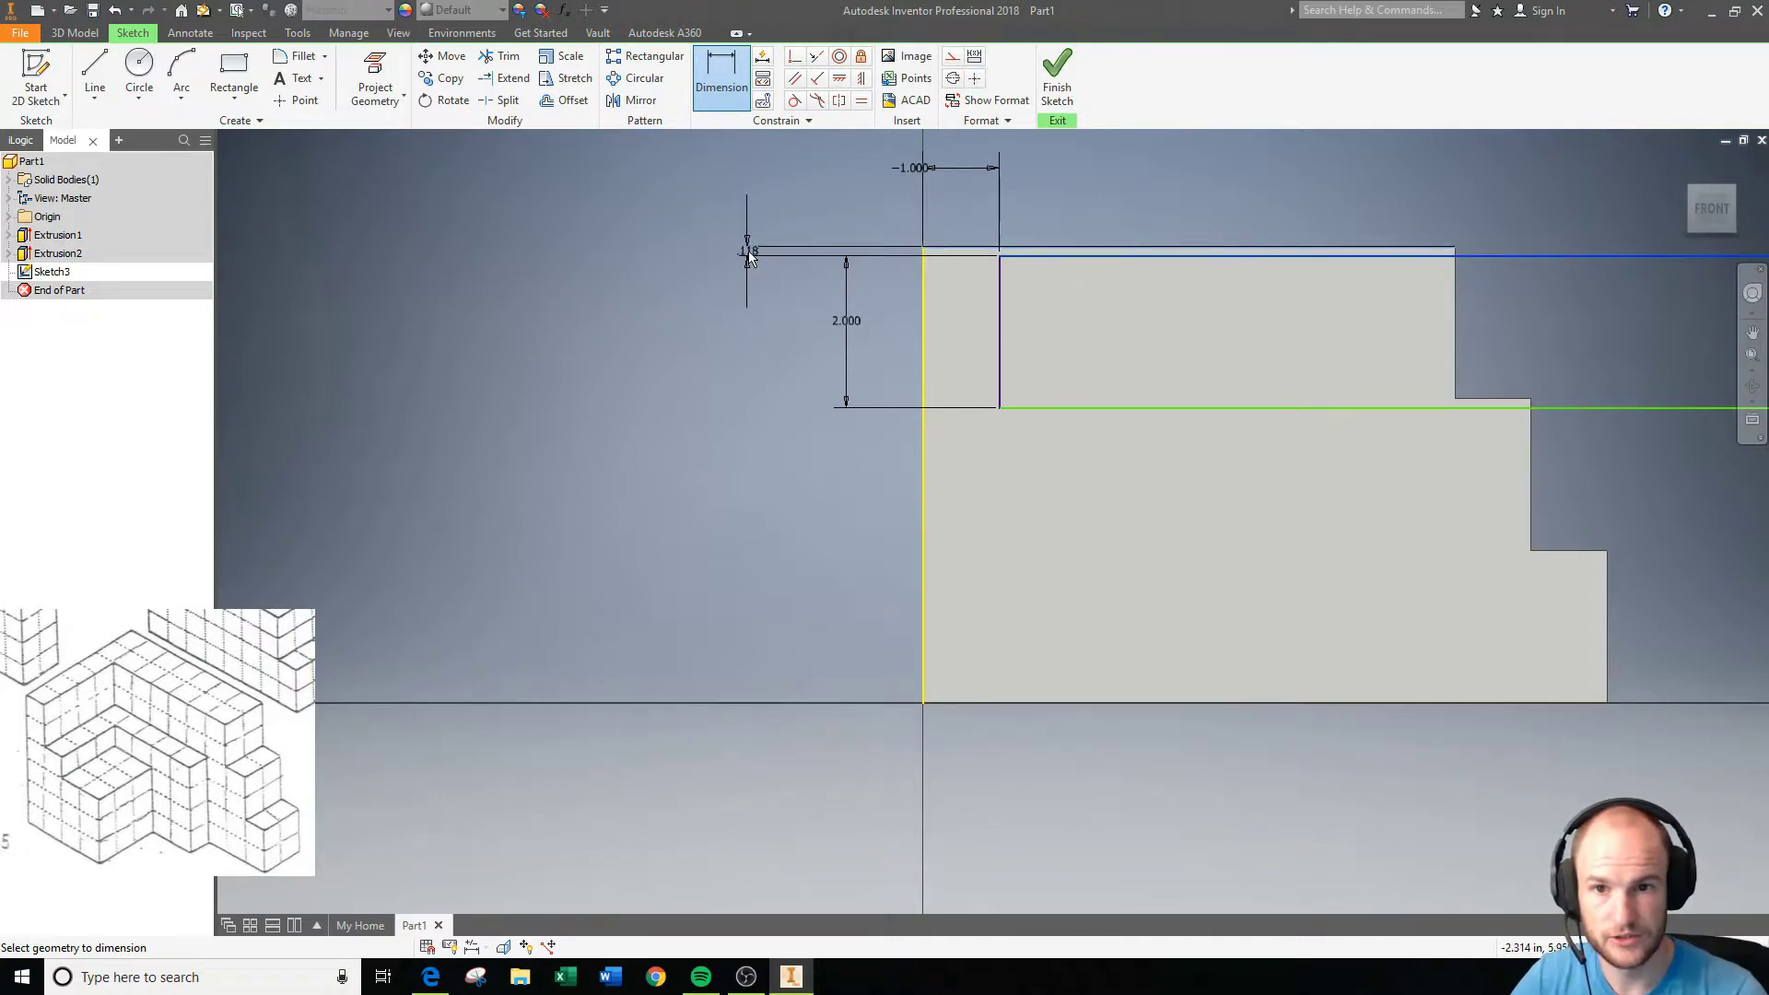
pyautogui.click(748, 251)
pyautogui.write('0.1183978')
pyautogui.press('Return')
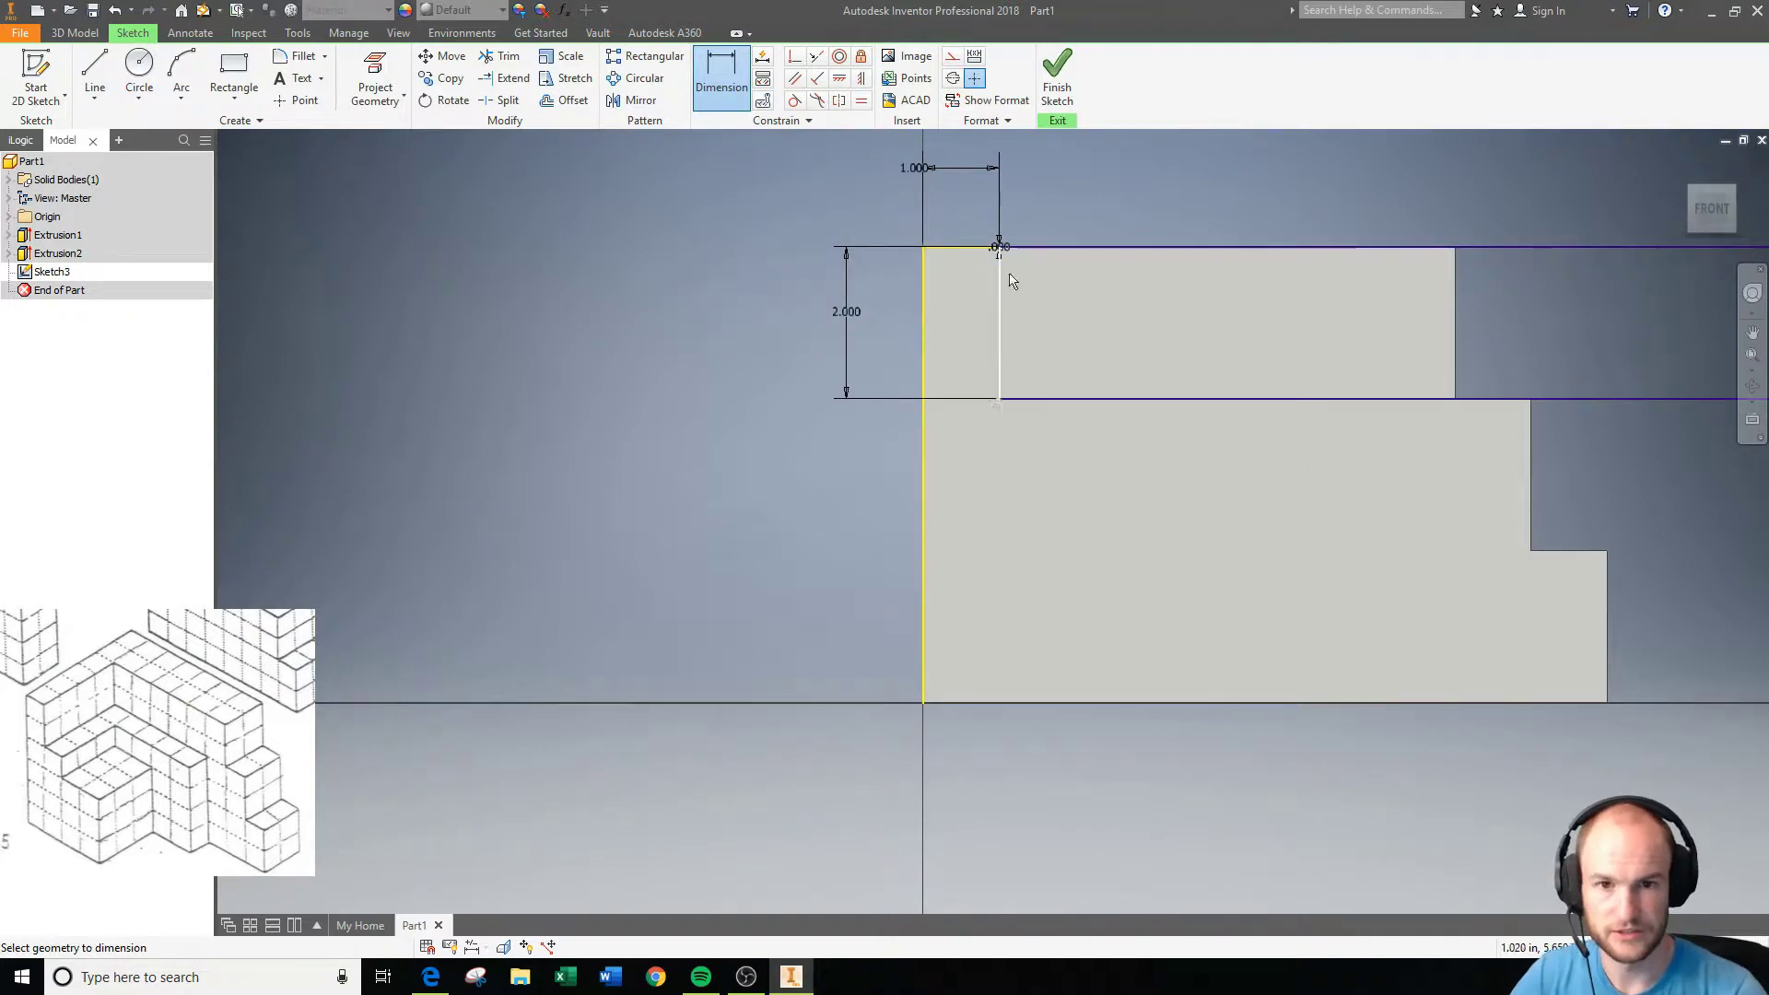
# Dimension the upper rectangle's width to 8 in.
pyautogui.scroll(-2, 1212, 369)
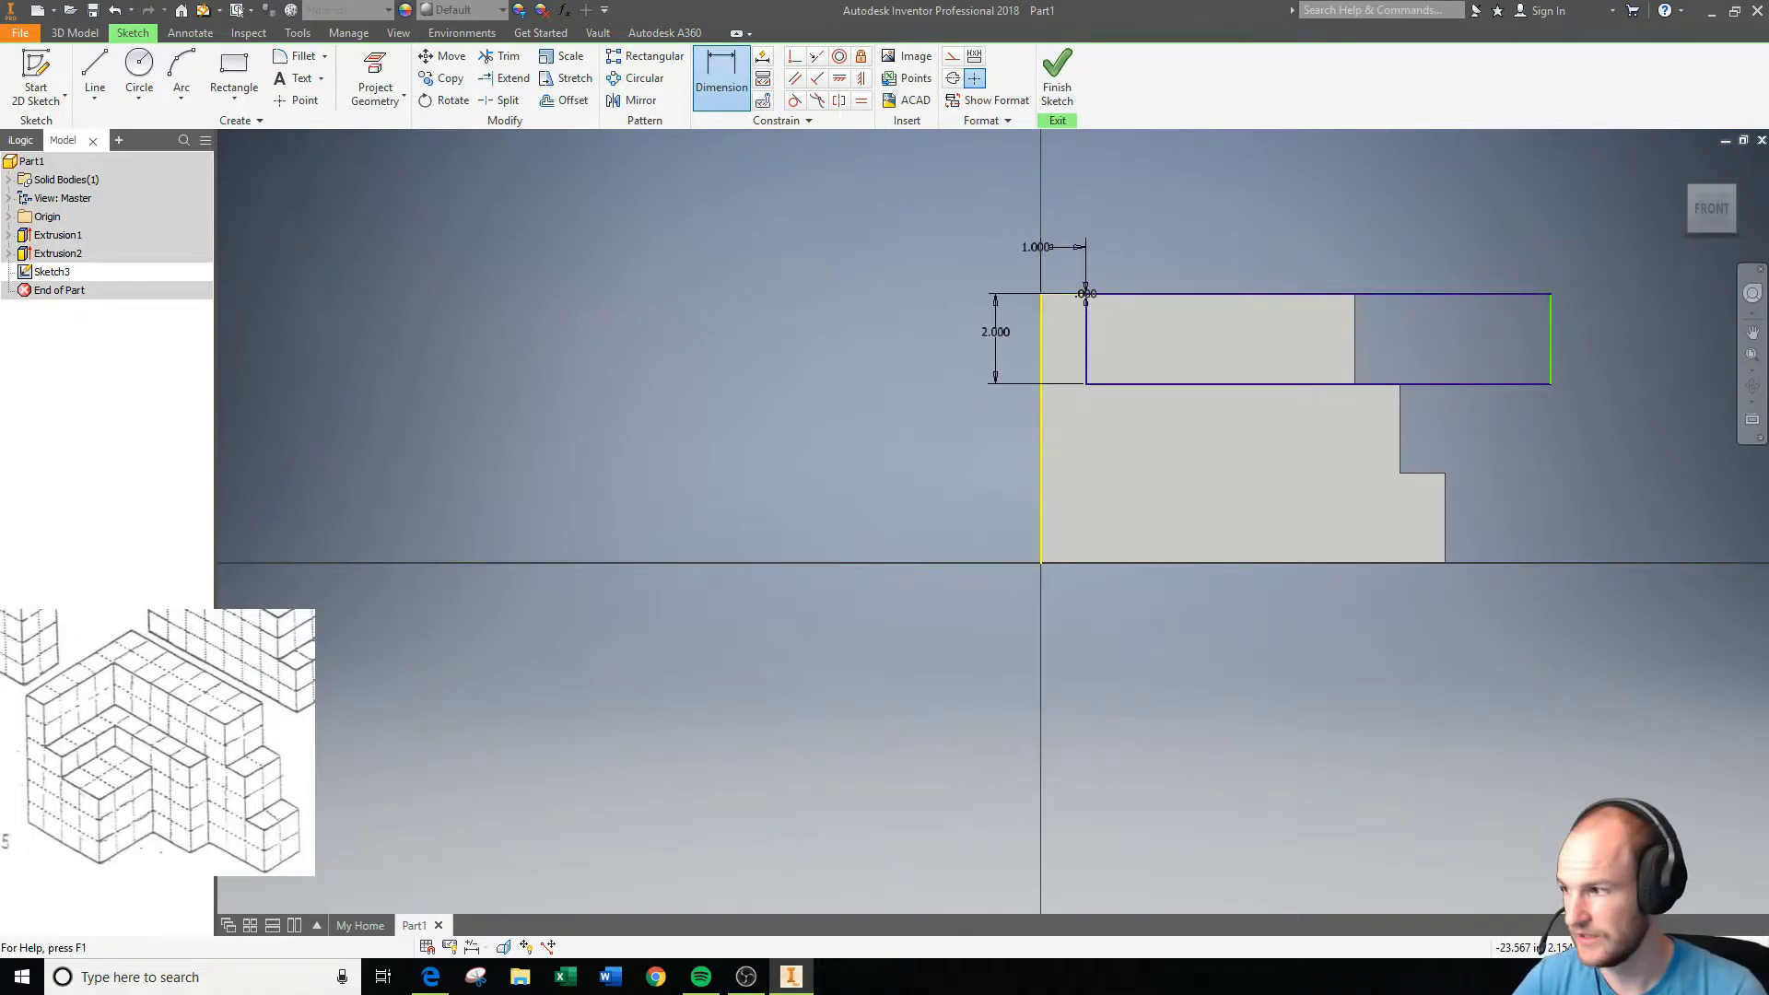
pyautogui.click(1478, 295)
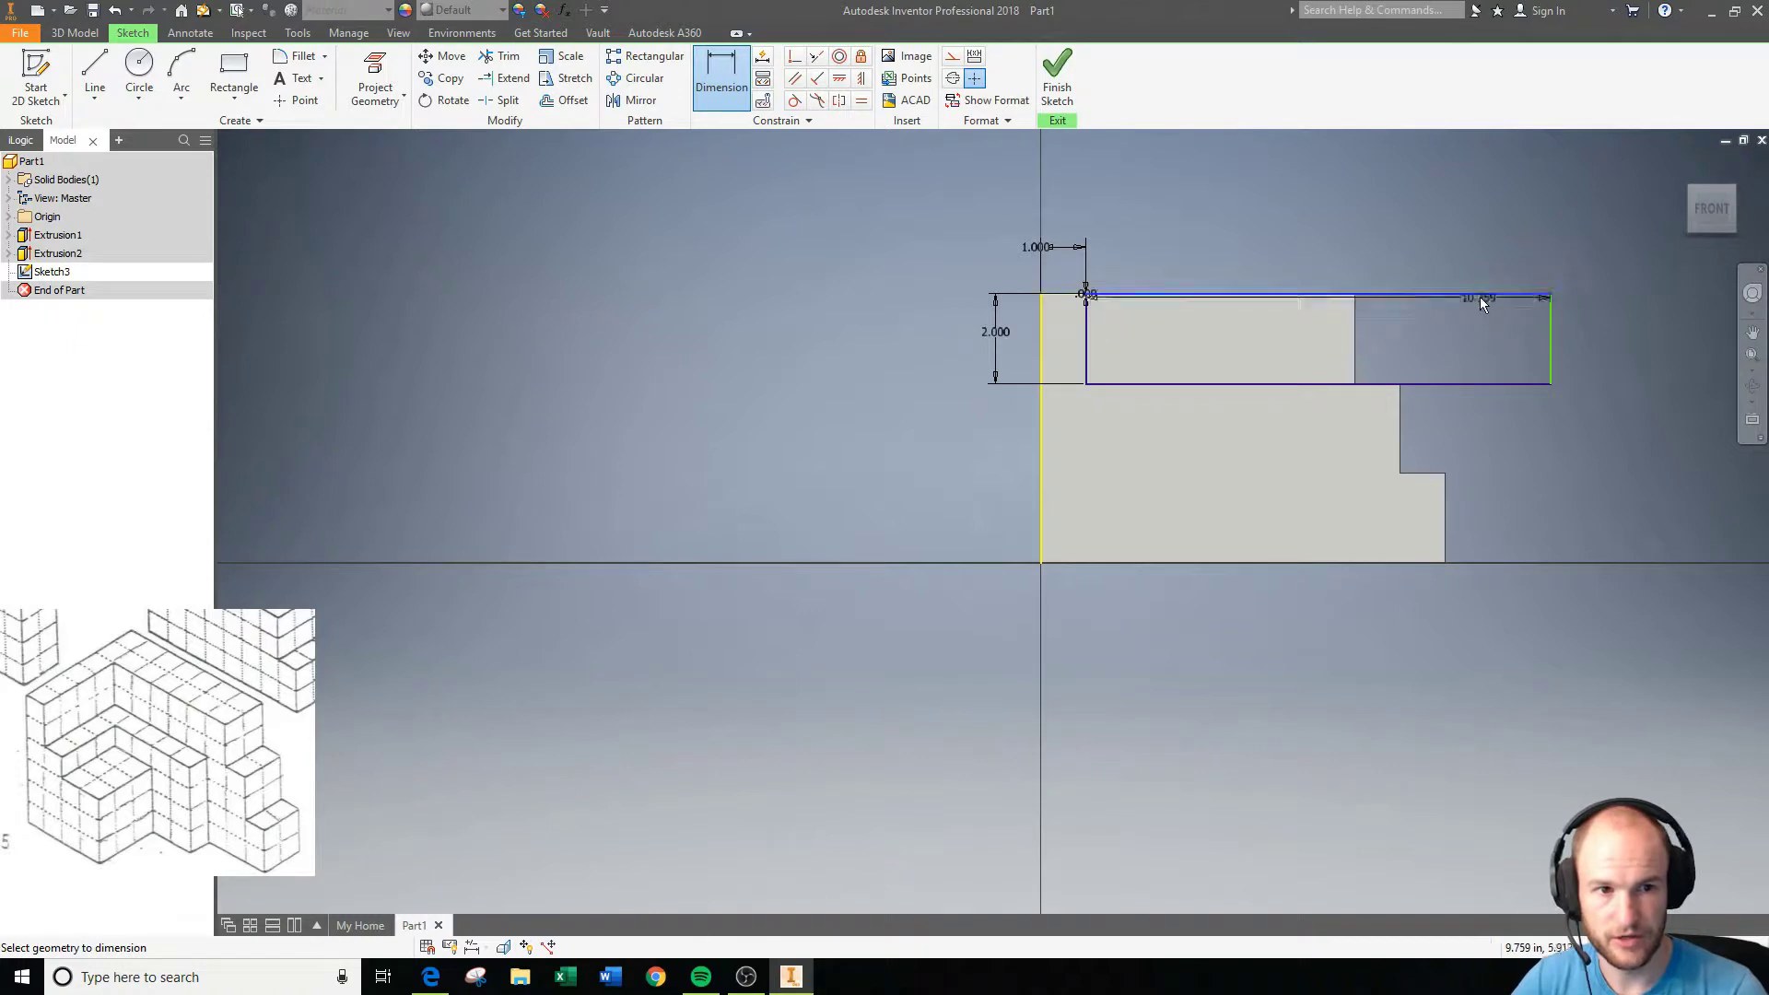
pyautogui.click(1470, 250)
pyautogui.write('8')
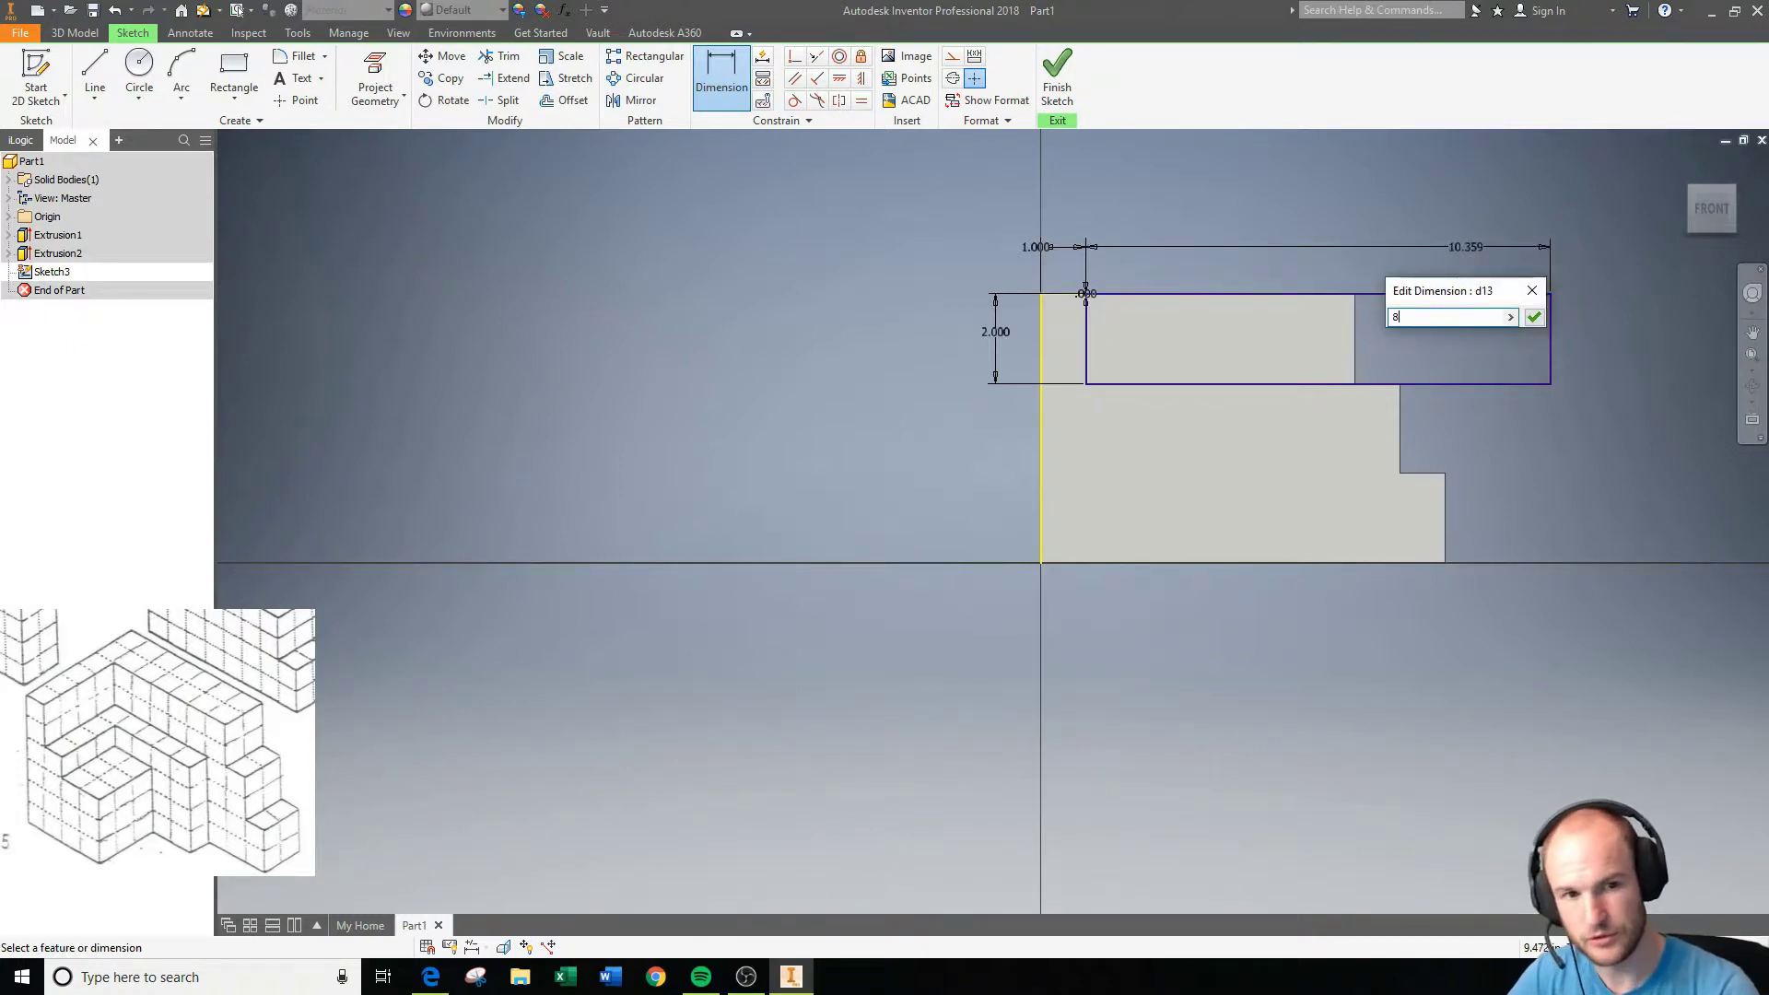
pyautogui.press('Return')
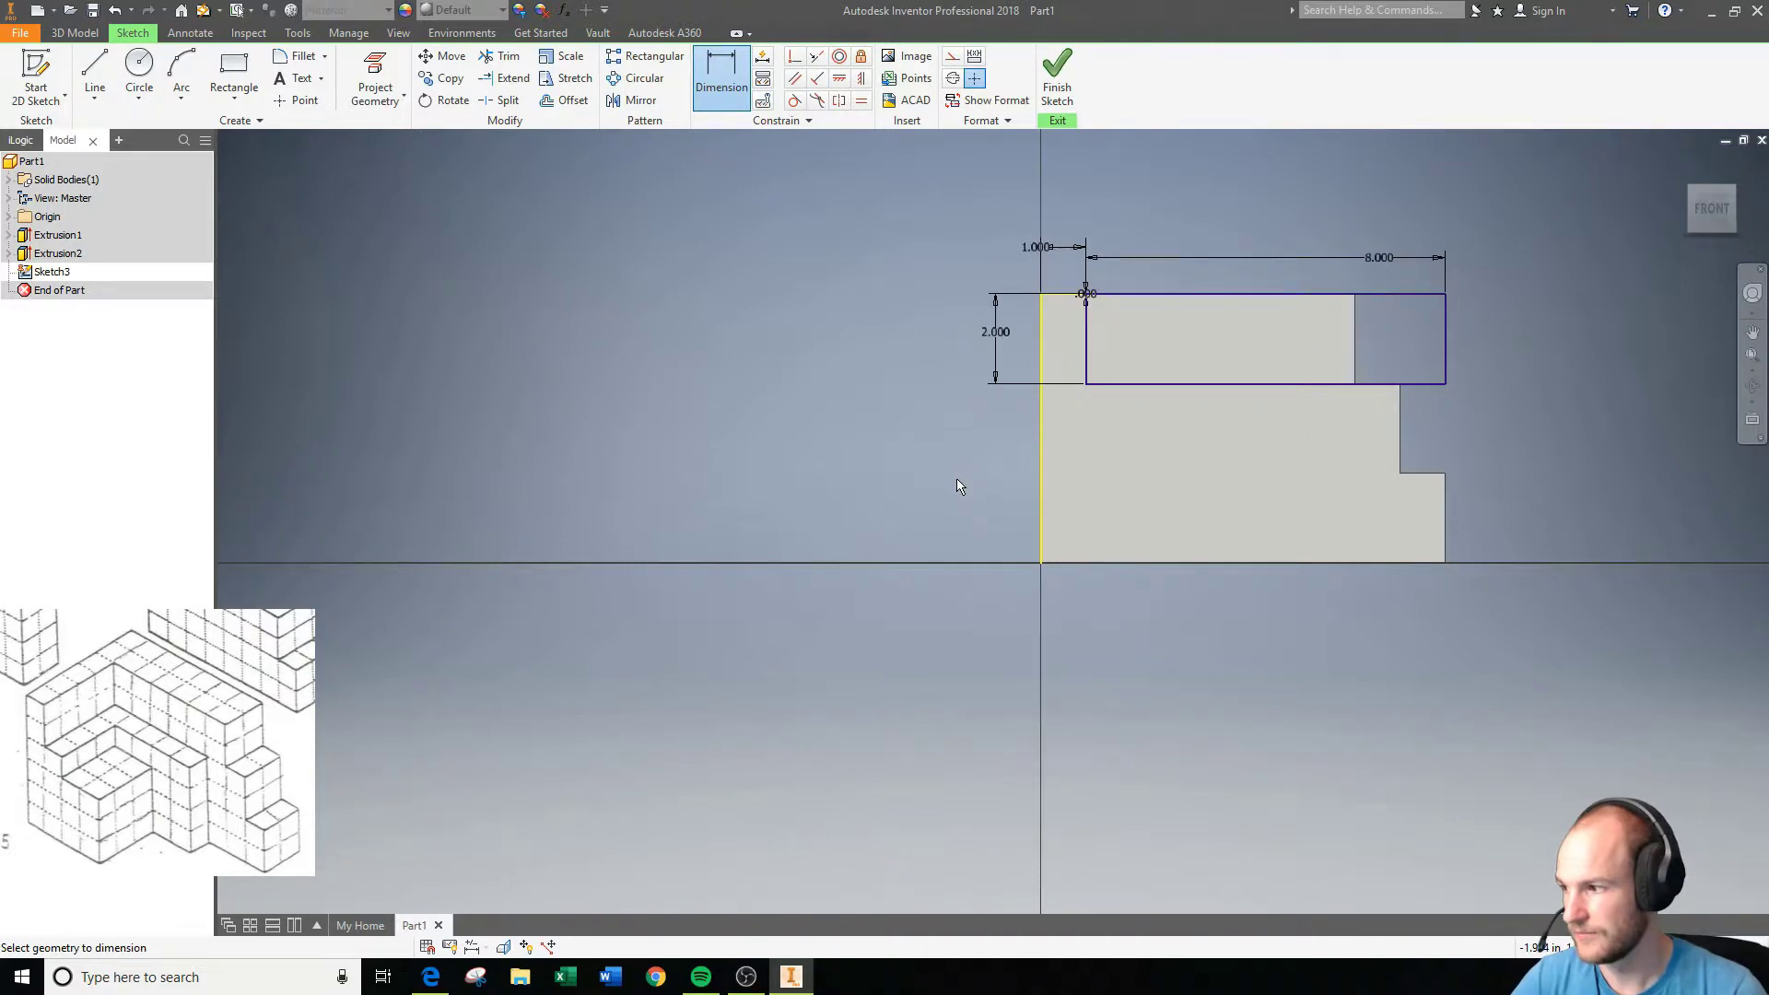
# Draw a rectangle about 3.4 in wide and 4 in tall from the upper rectangle's lower-right corner down to the block's bottom edge.
pyautogui.click(234, 75)
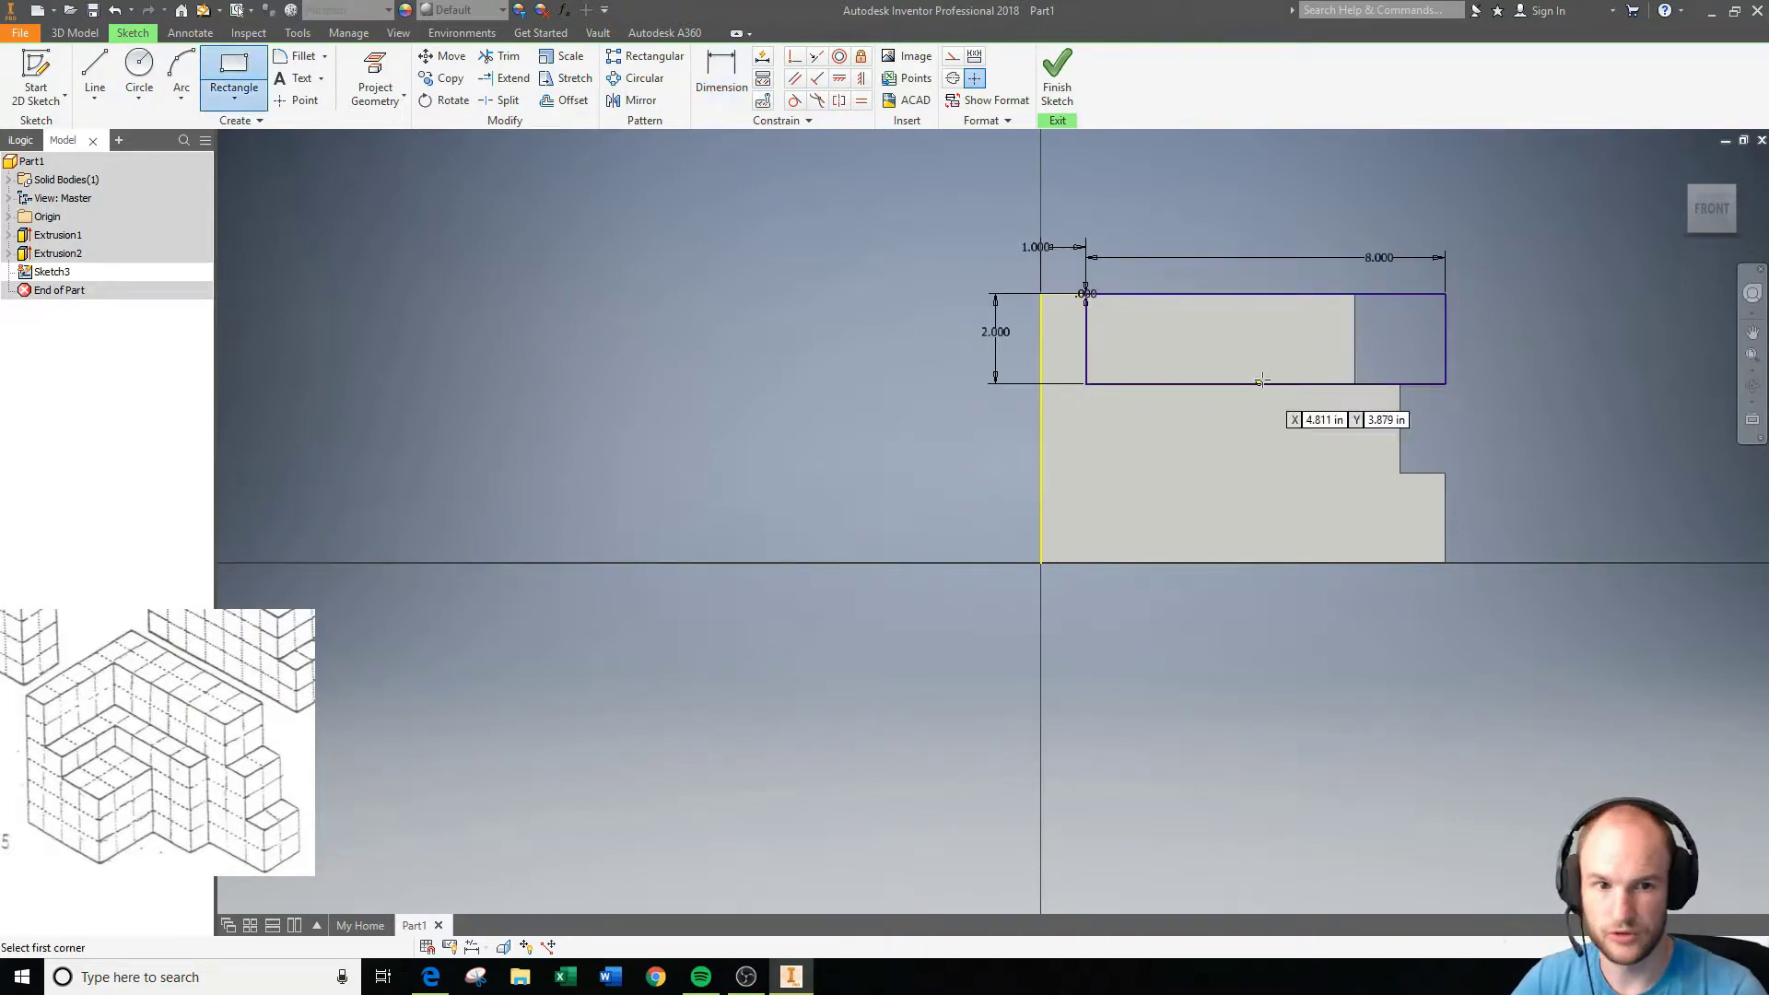
pyautogui.click(1445, 384)
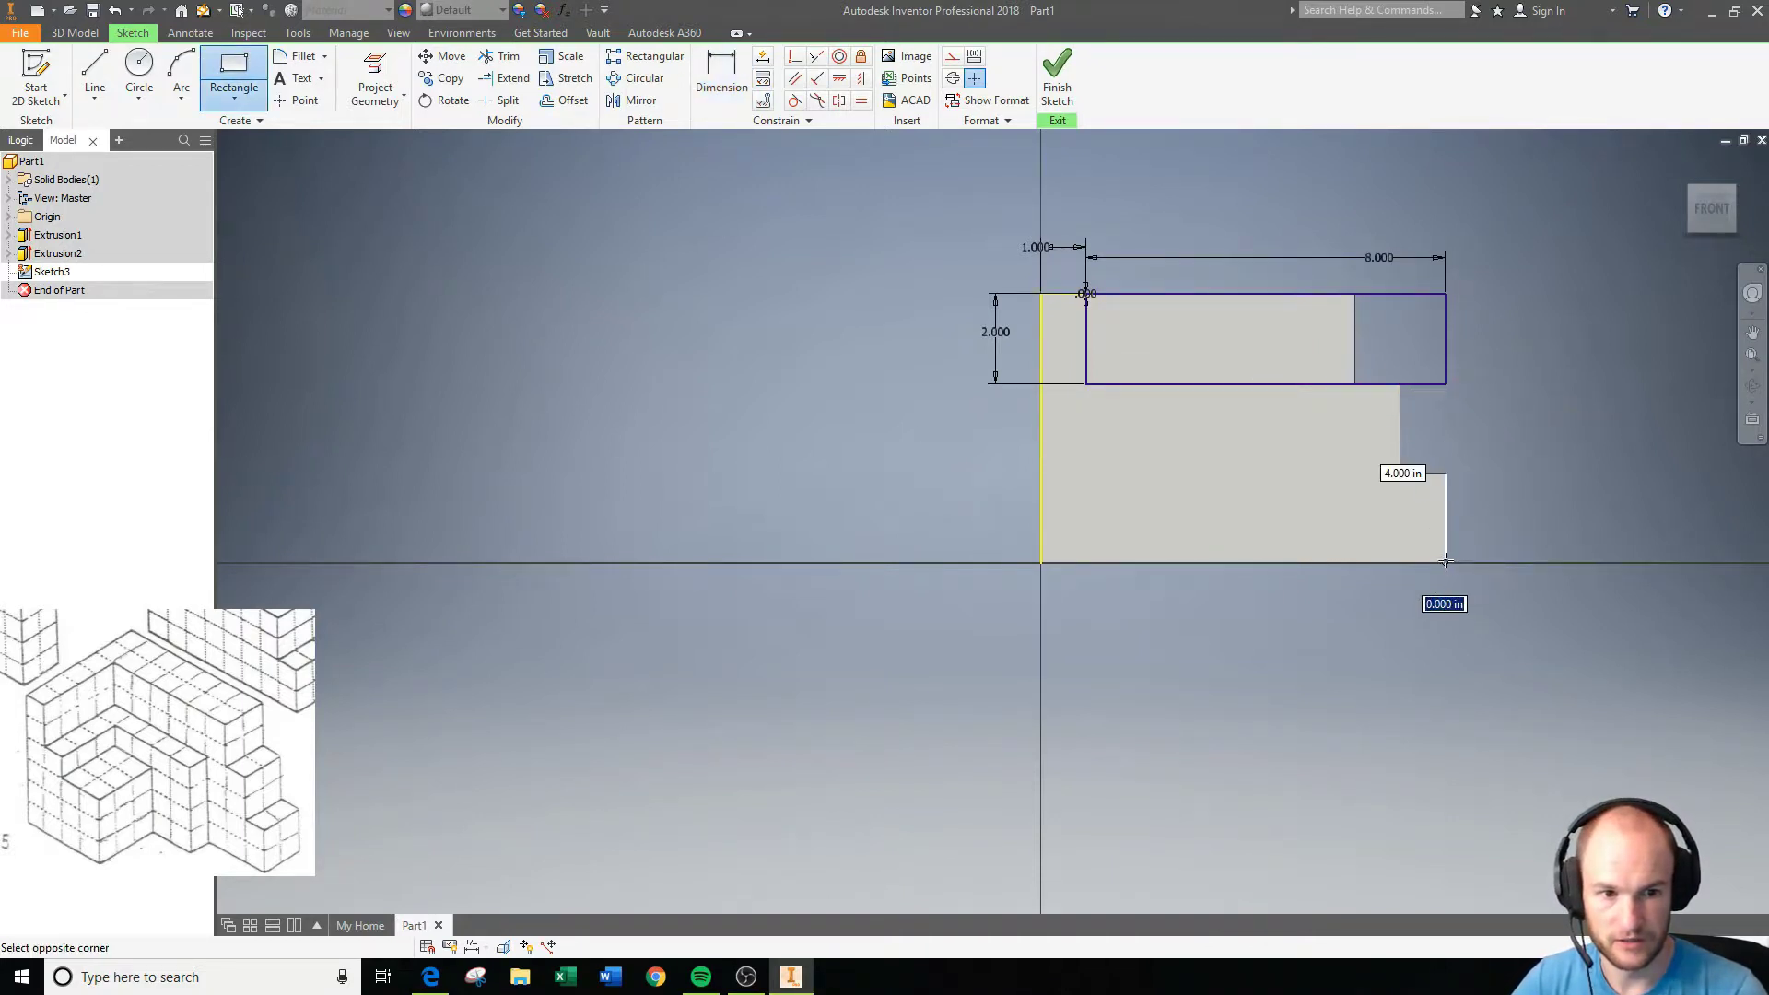
pyautogui.click(1292, 562)
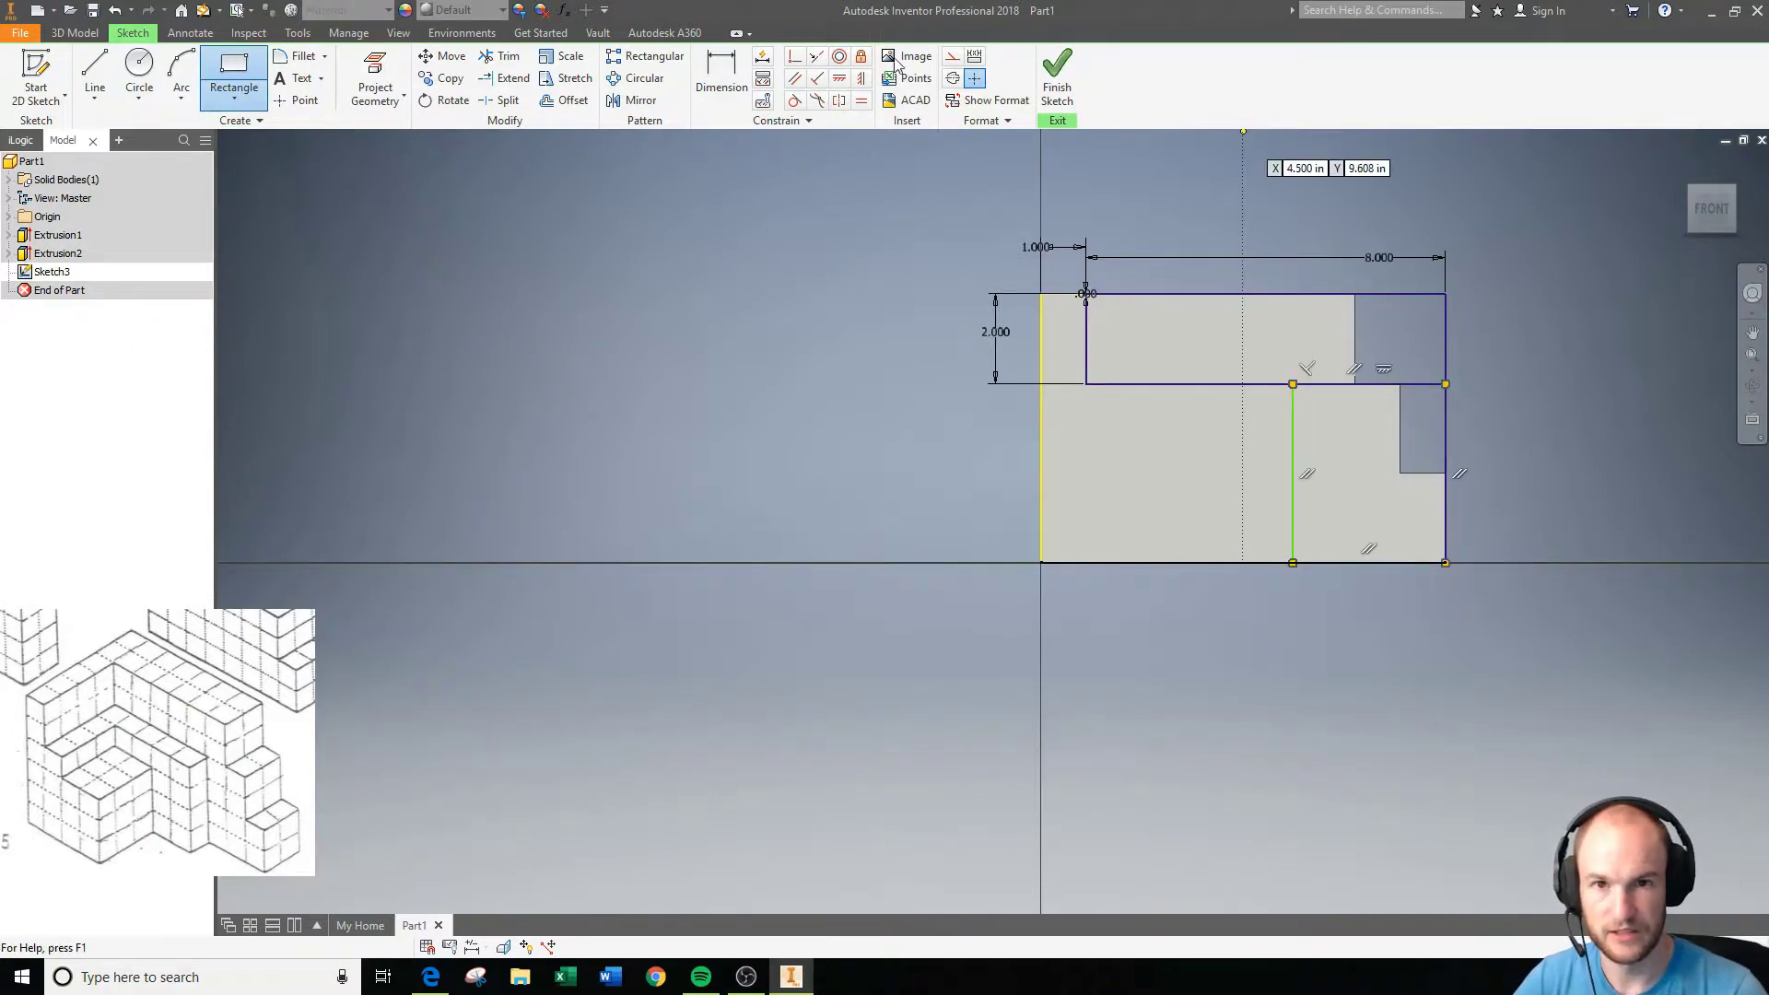
pyautogui.press('d')
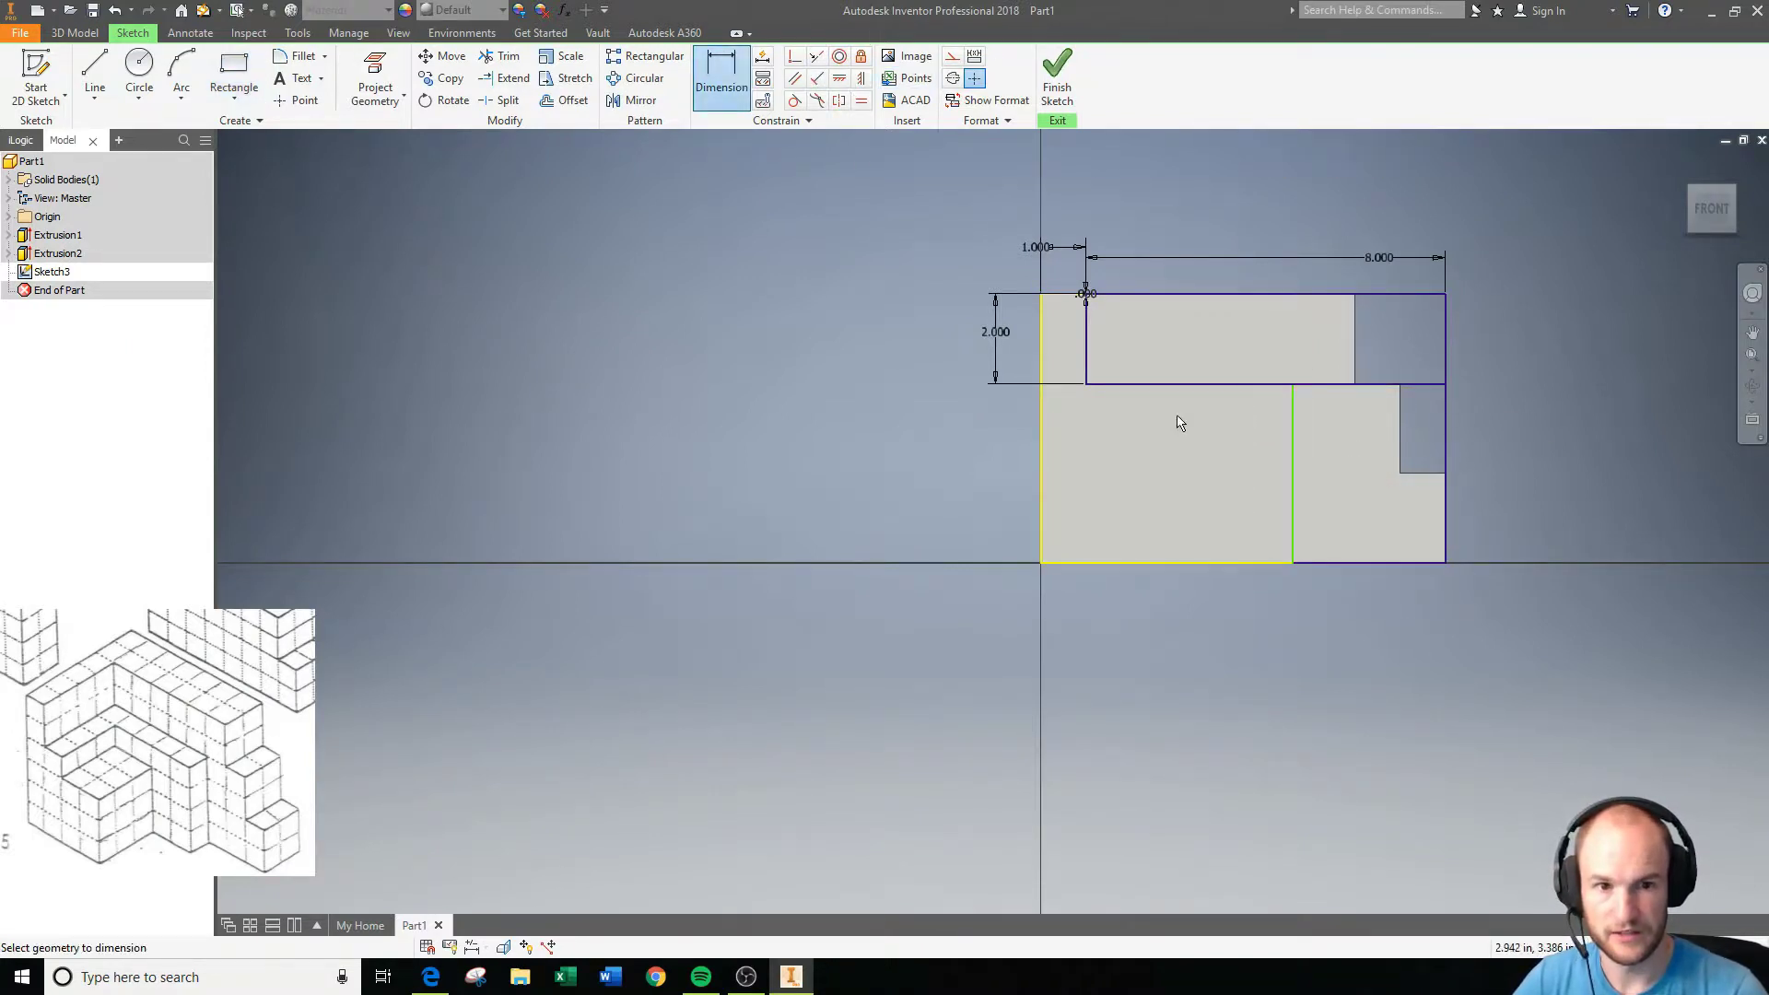
pyautogui.click(1389, 564)
pyautogui.rightClick(1407, 614)
pyautogui.click(1468, 613)
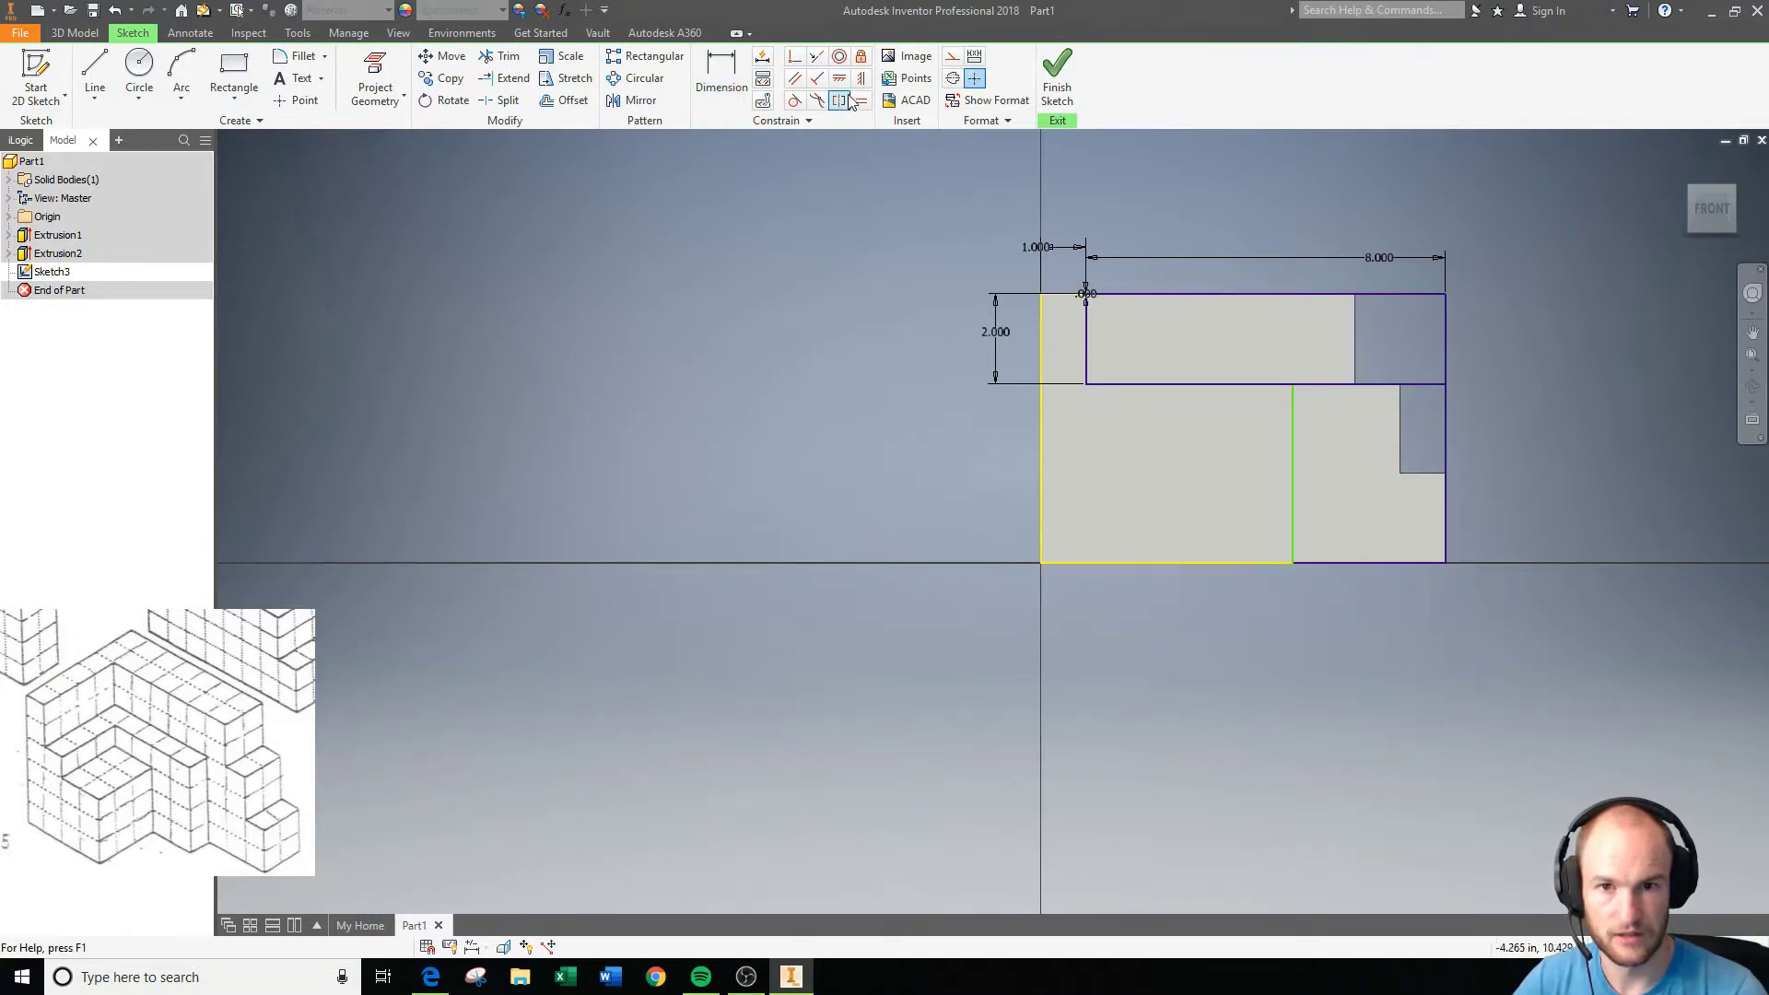
# Dimension the lower rectangle's width to 3 in between its two vertical sides.
pyautogui.click(727, 72)
pyautogui.click(1293, 474)
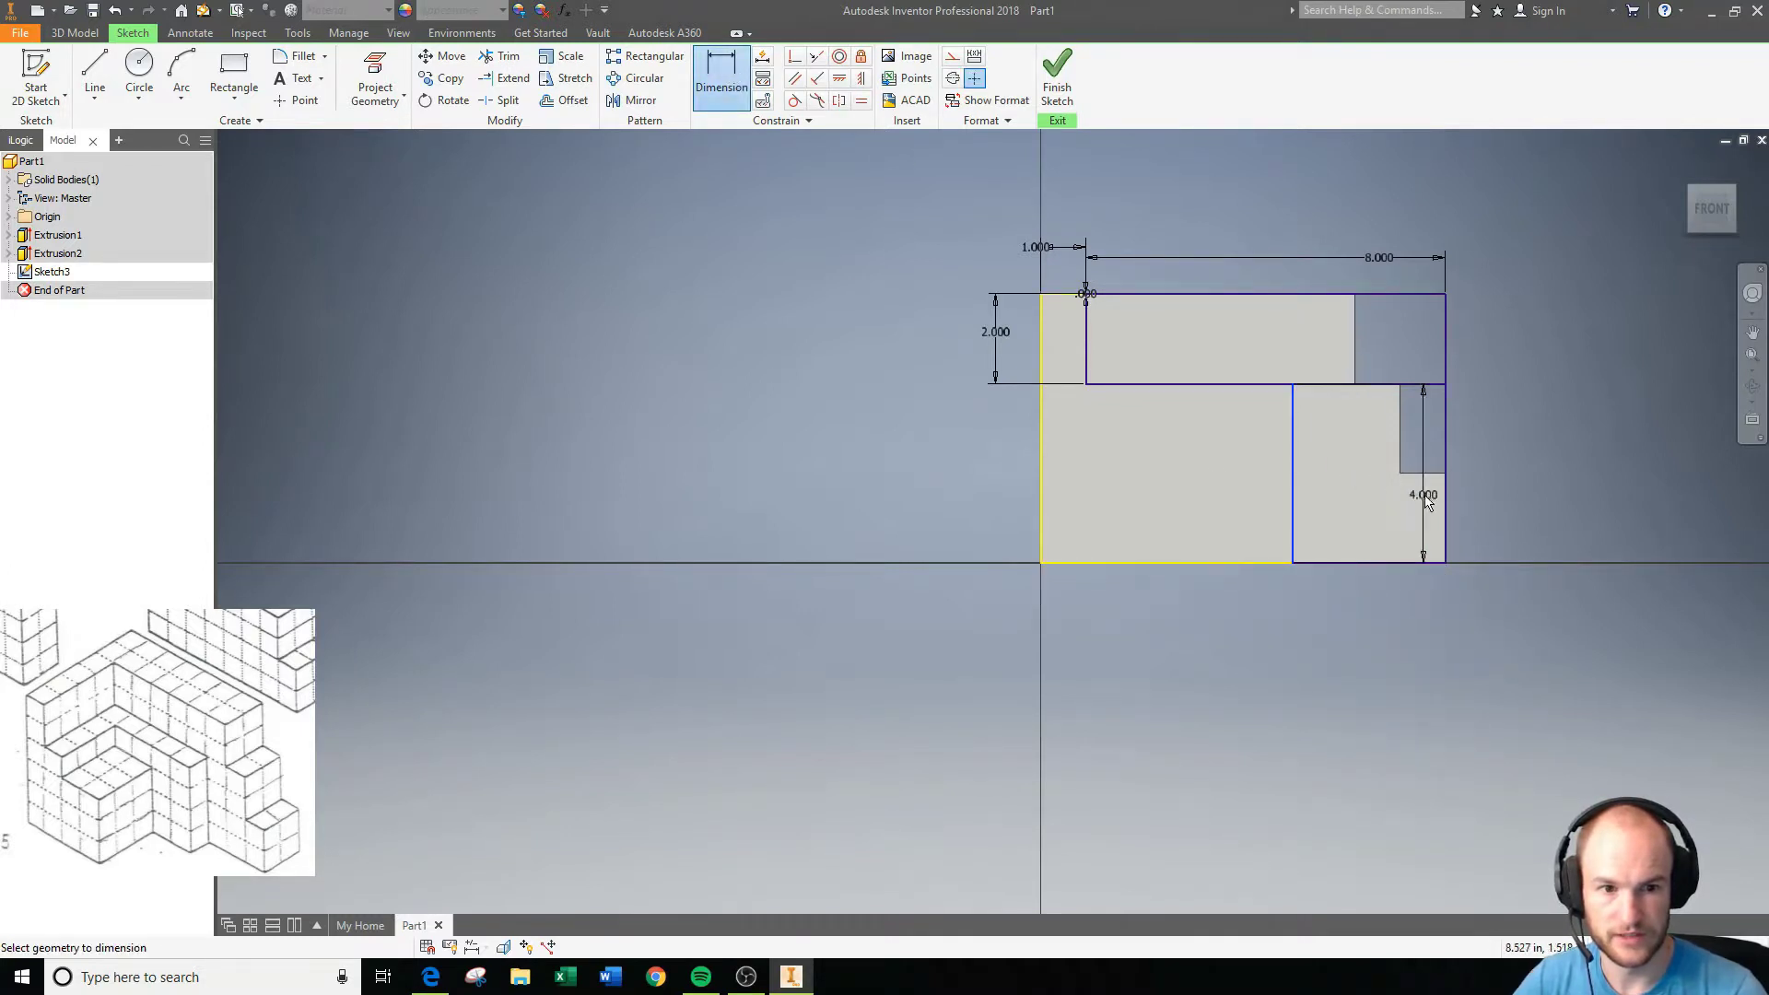
pyautogui.click(1445, 466)
pyautogui.click(1381, 608)
pyautogui.write('3.3885487')
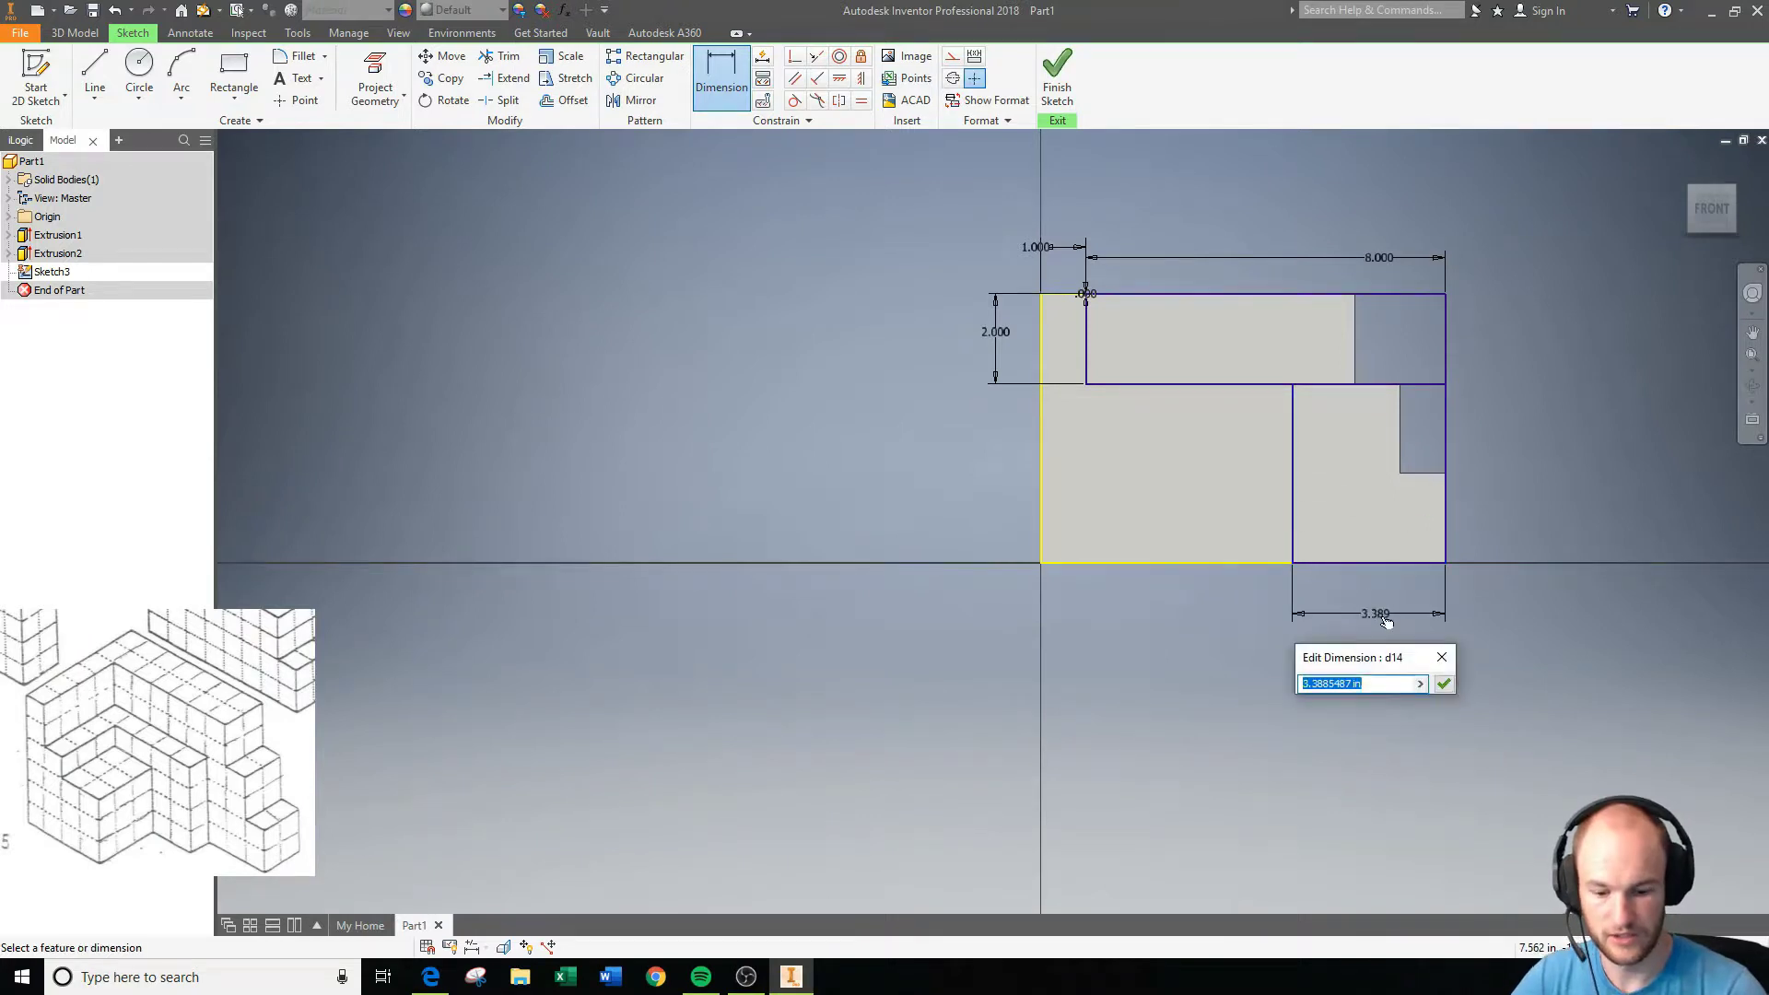
pyautogui.press('Return')
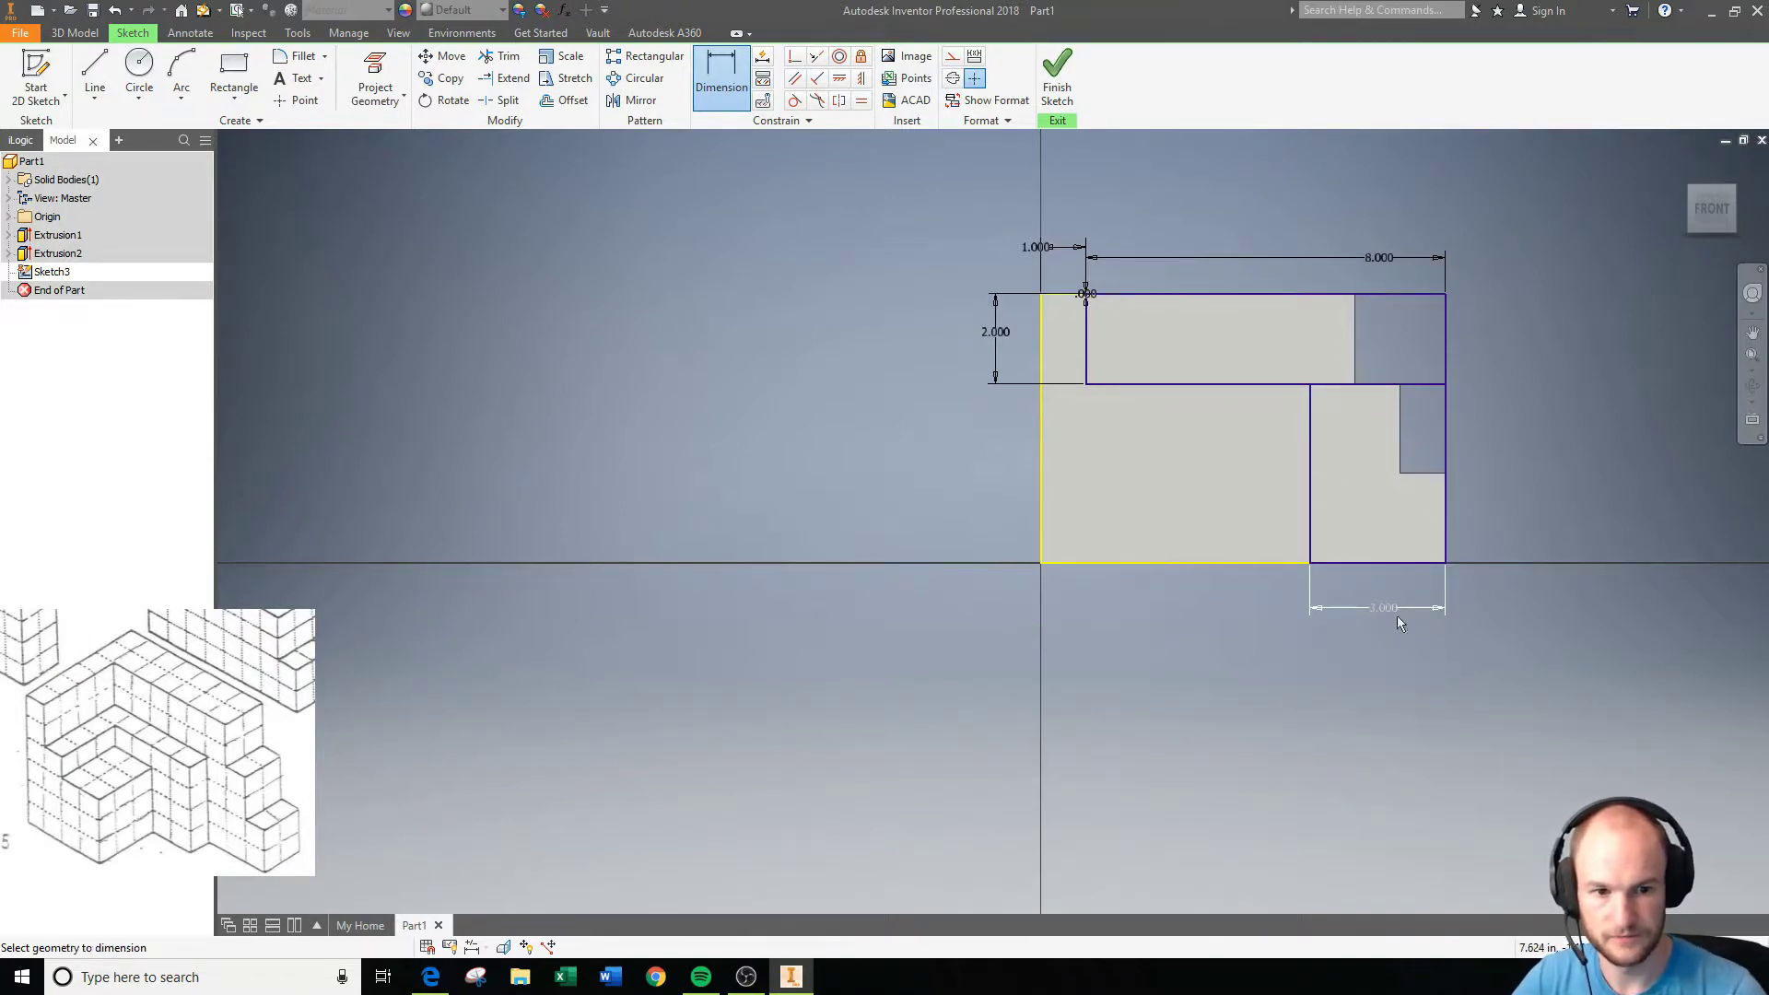
# Add a driven height dimension beside the lower rectangle's left side.
pyautogui.click(1311, 512)
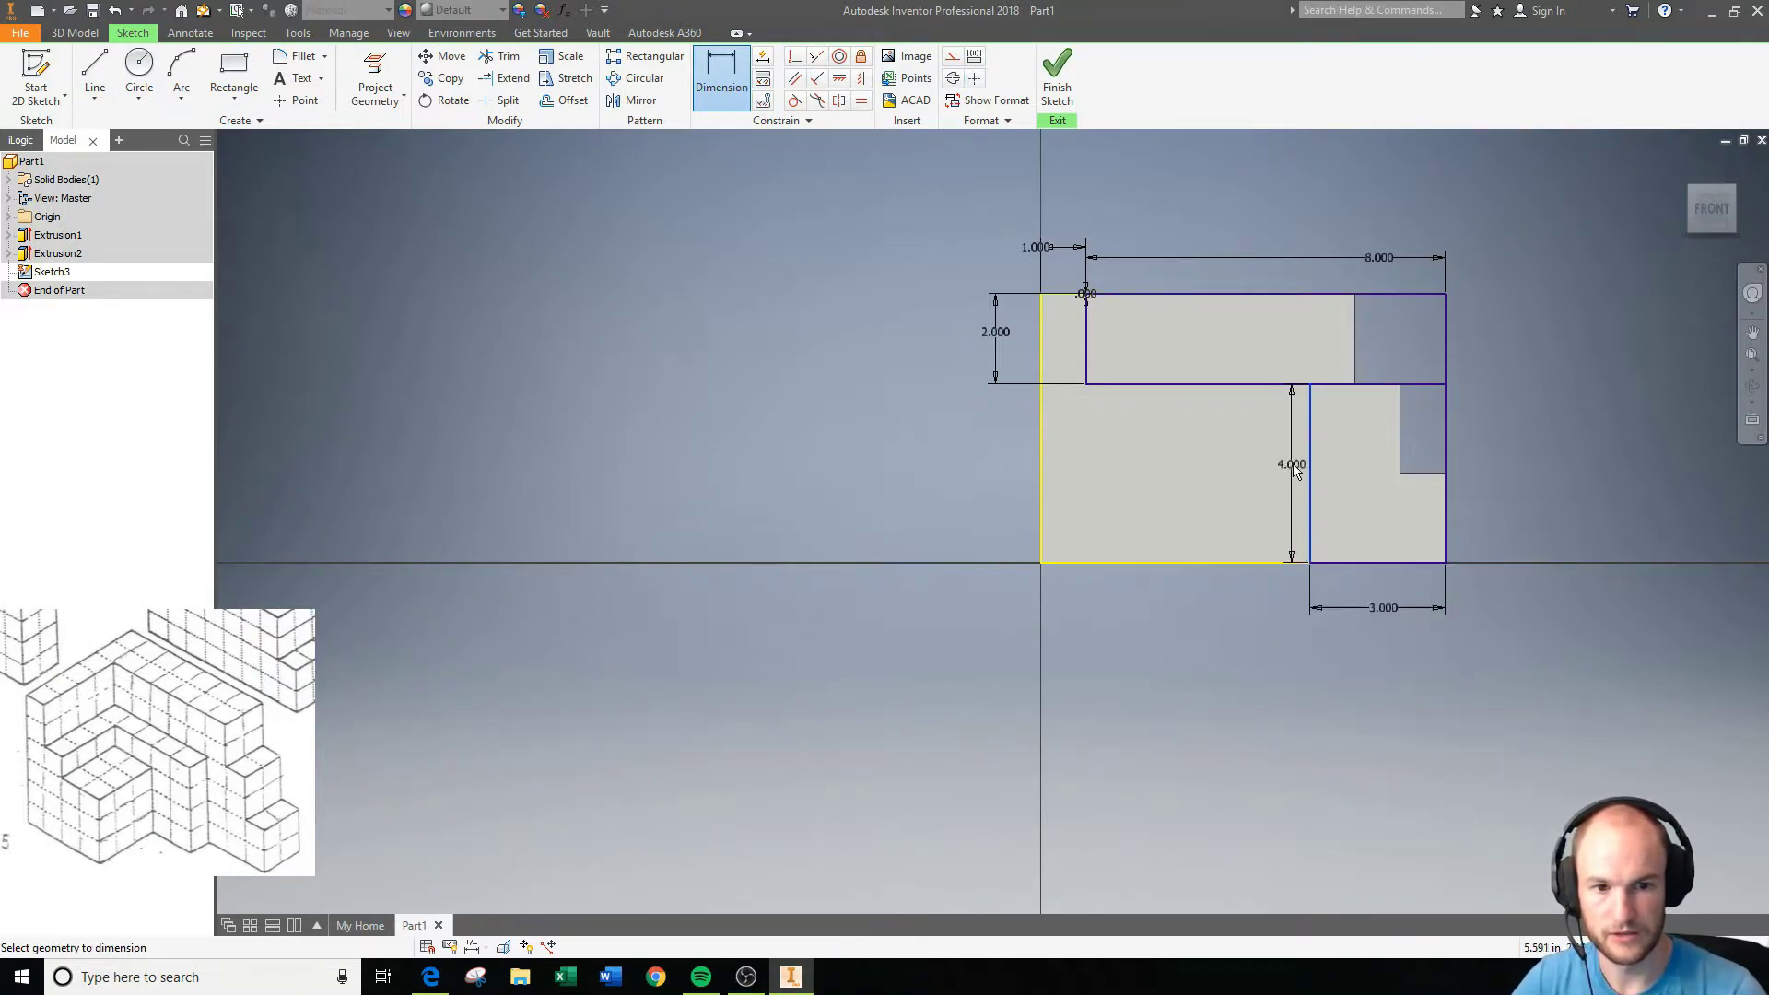
pyautogui.click(1287, 498)
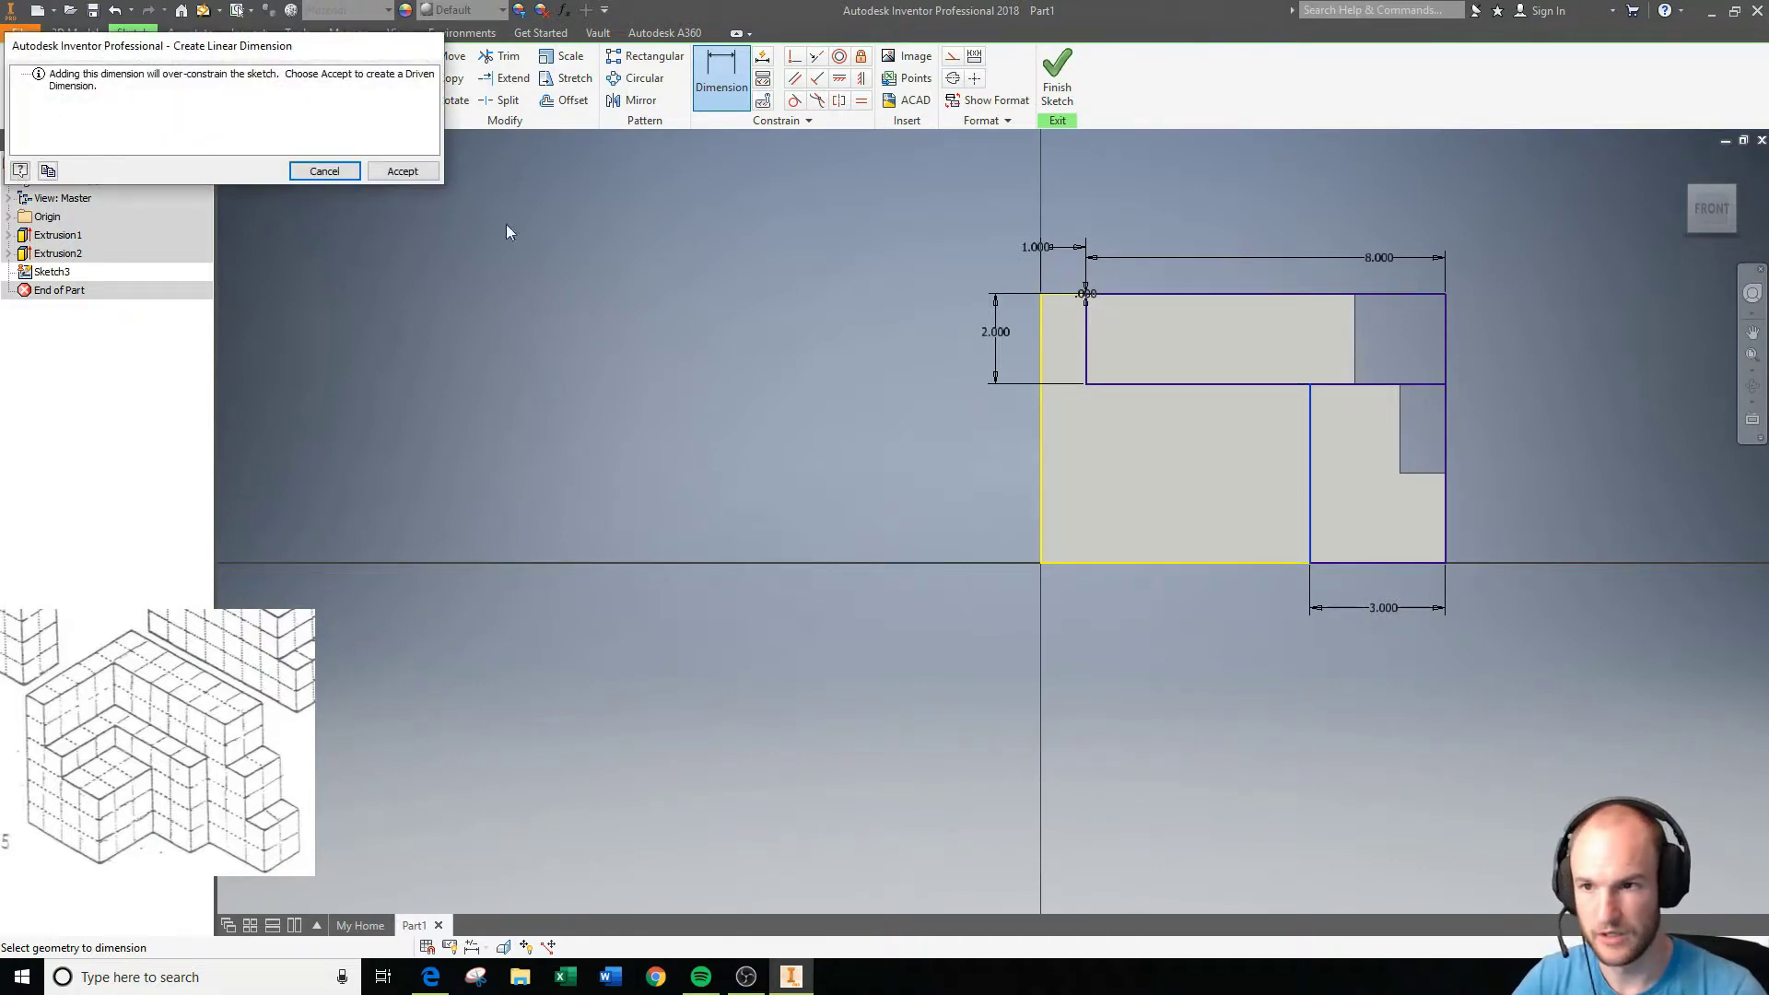
pyautogui.click(402, 172)
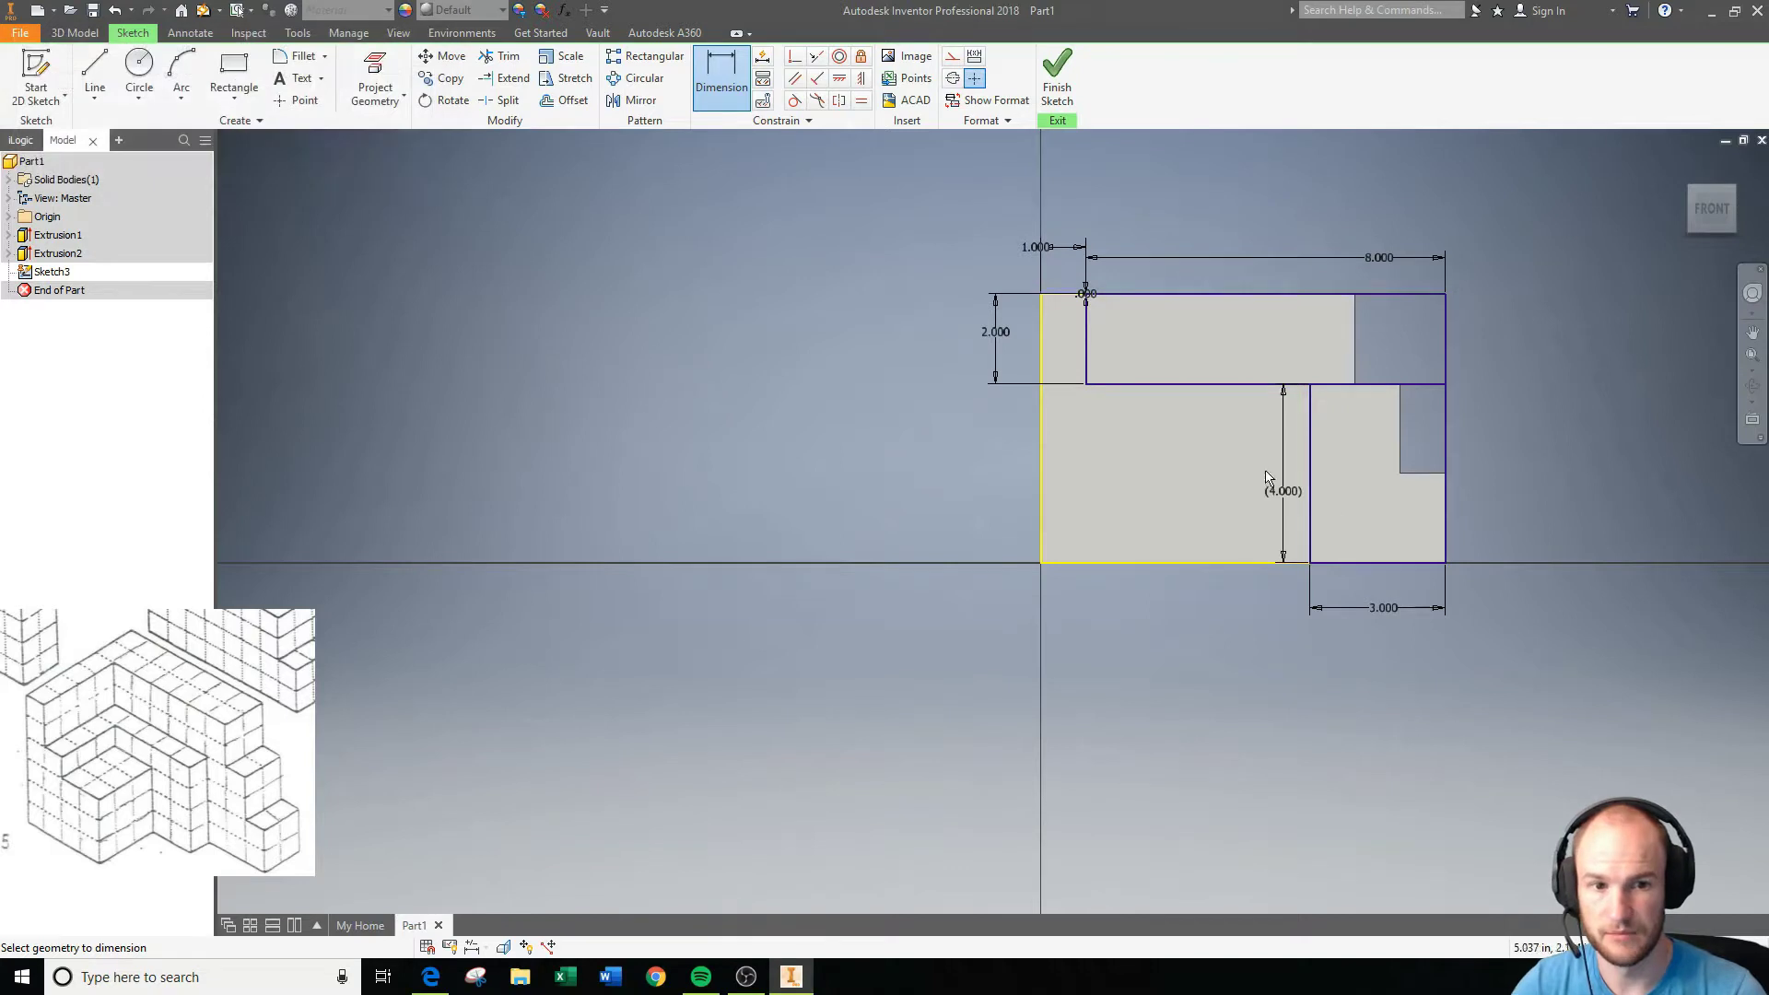
# Finish the sketch and extrude both rectangles as a 4 in deep cut into the block.
pyautogui.click(1042, 81)
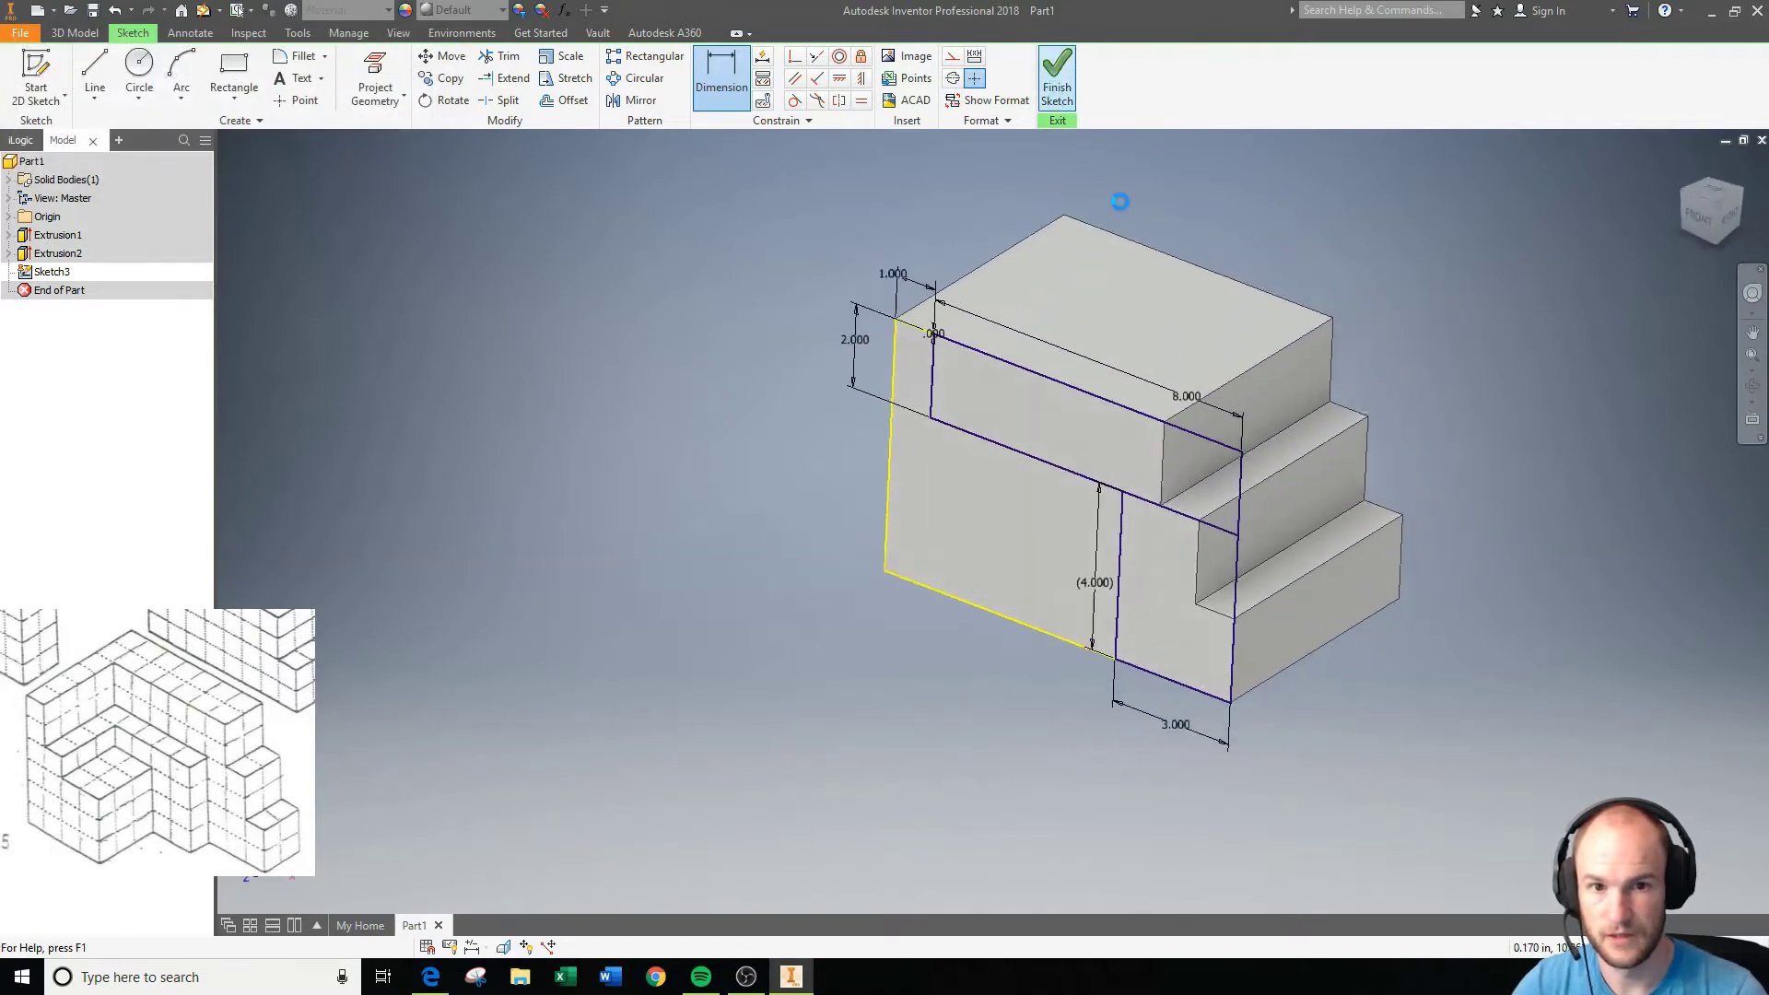
pyautogui.click(95, 74)
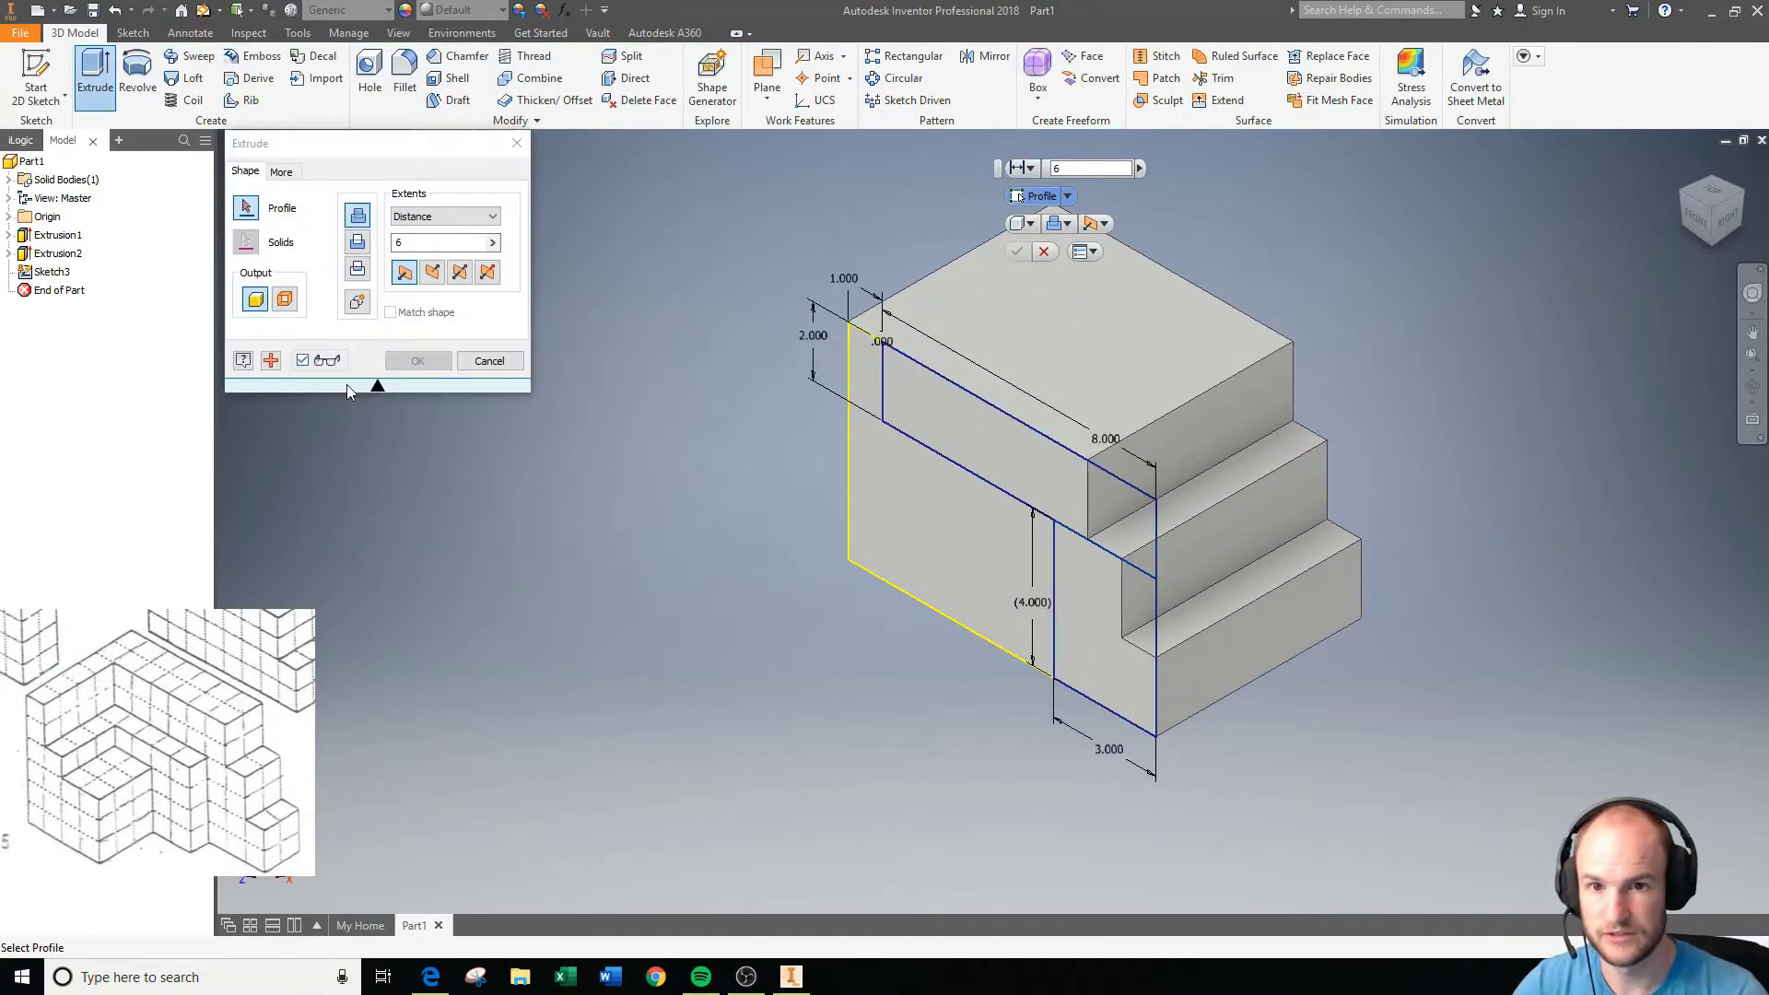
pyautogui.click(932, 420)
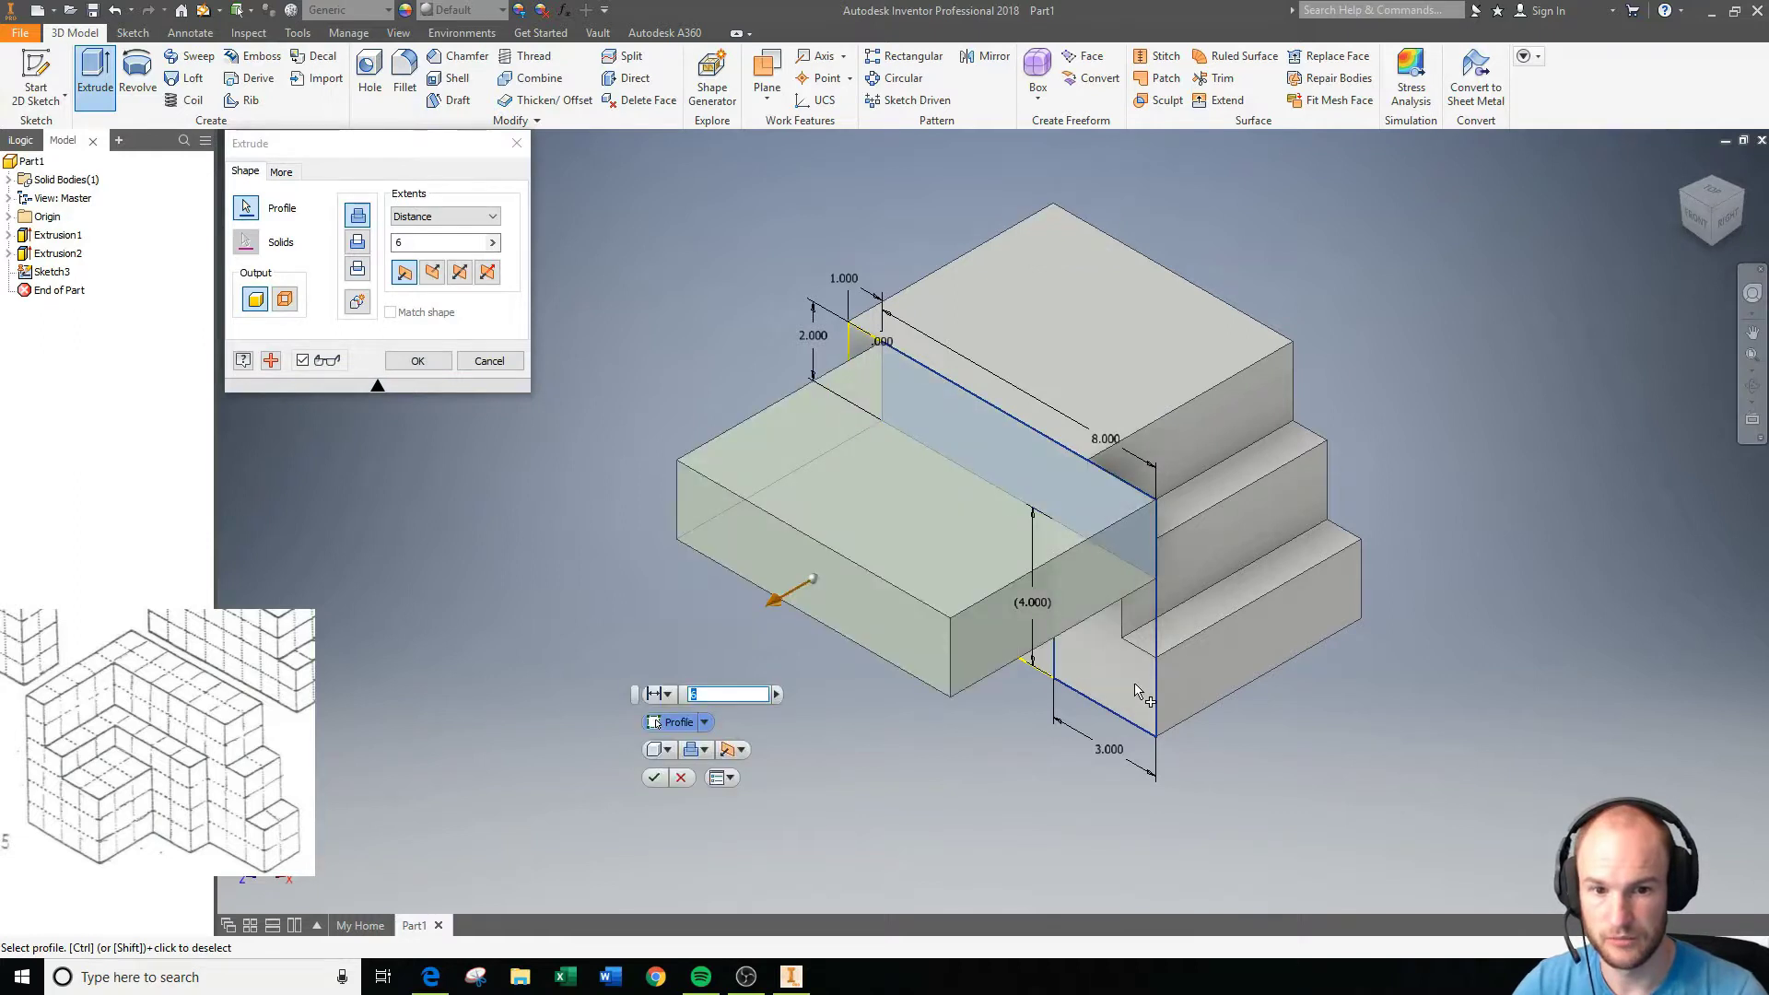
pyautogui.click(358, 241)
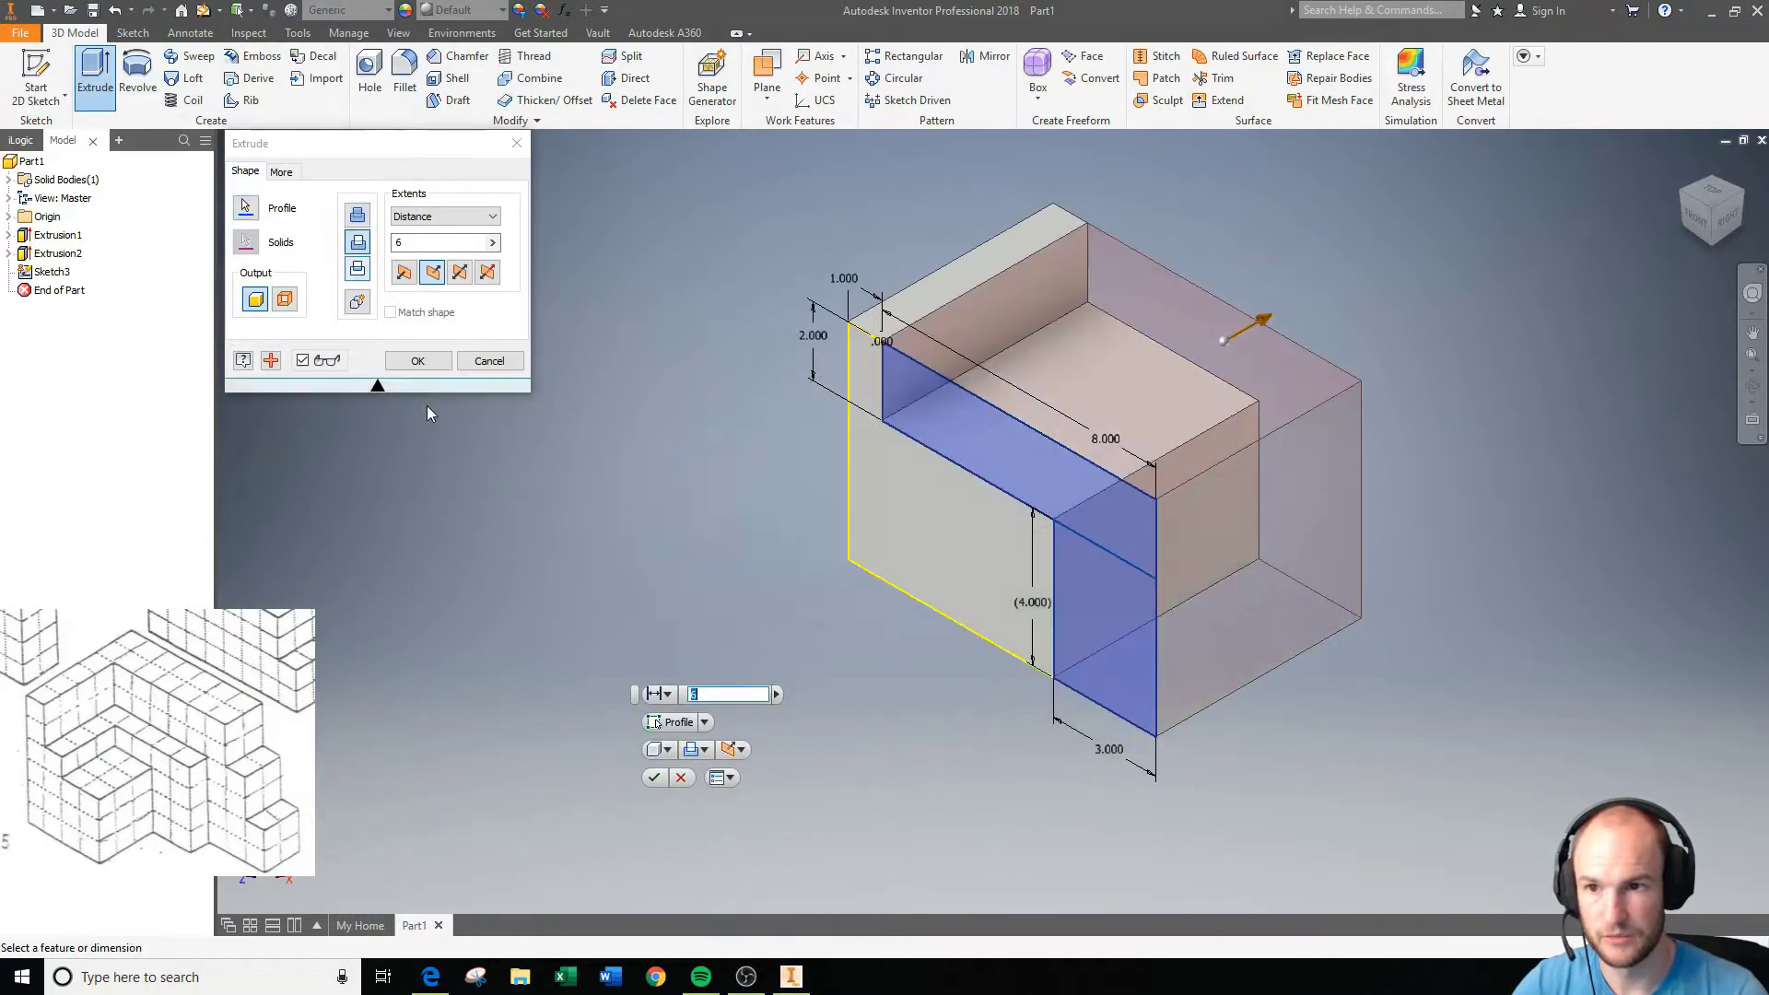
pyautogui.click(450, 242)
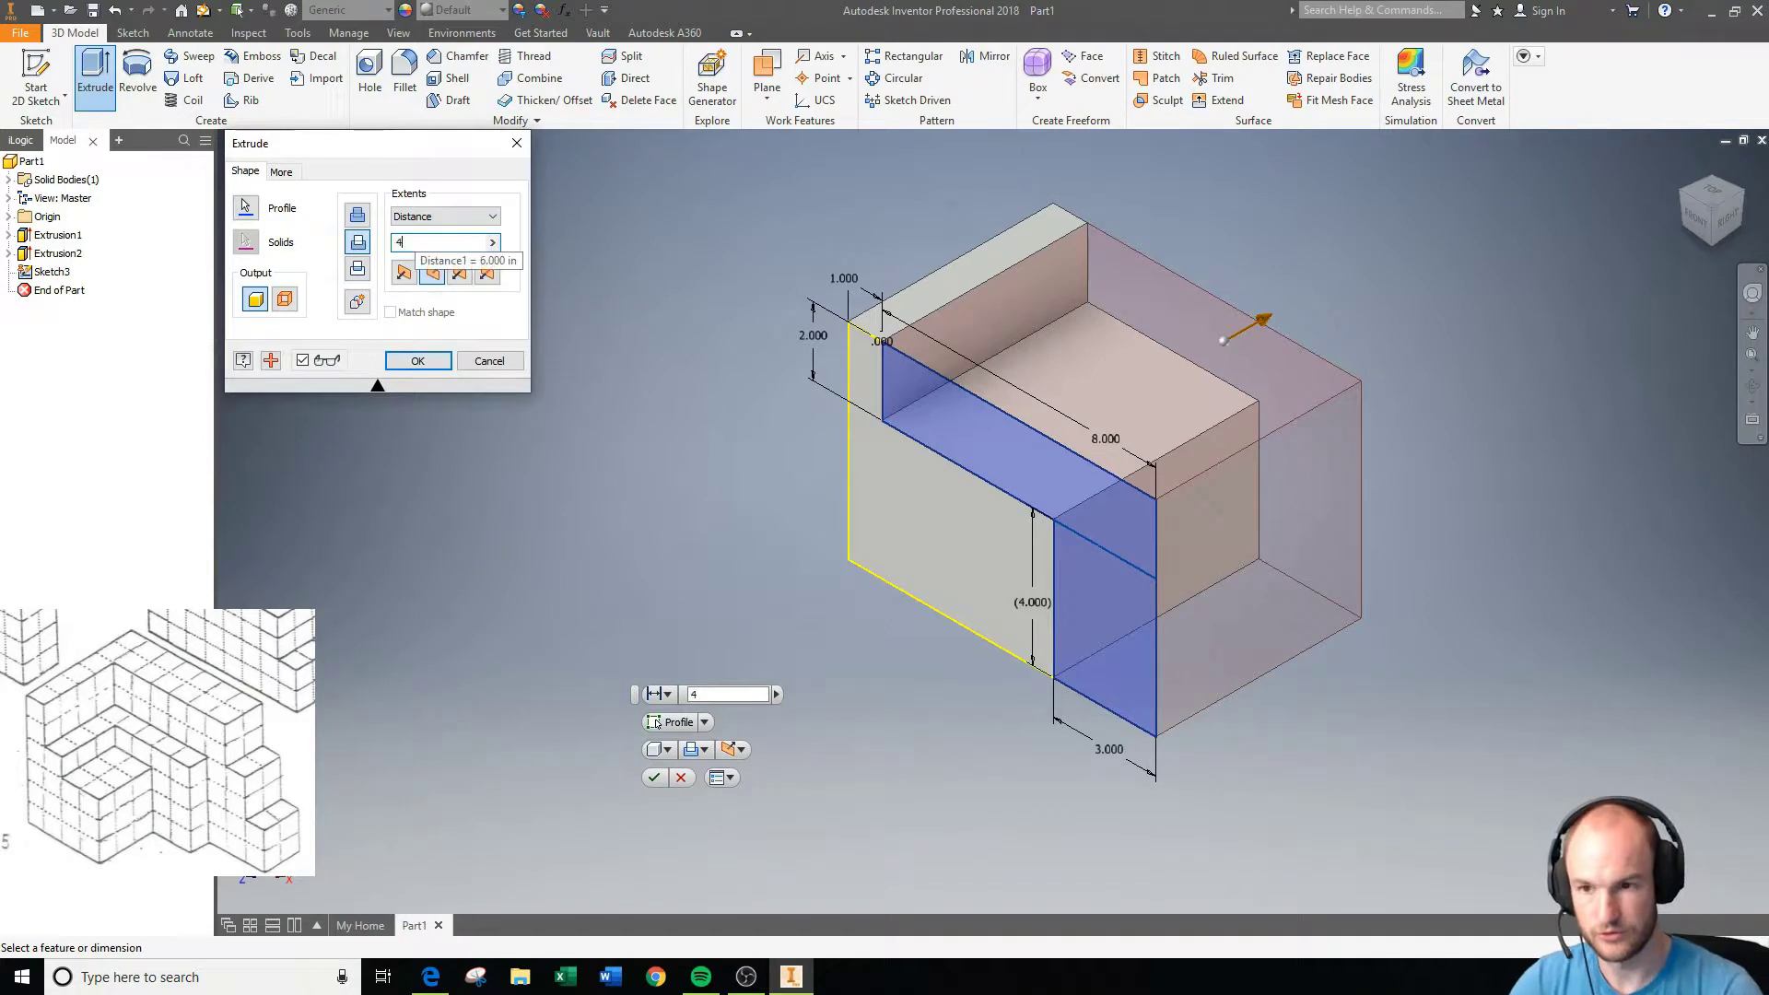
pyautogui.write('4')
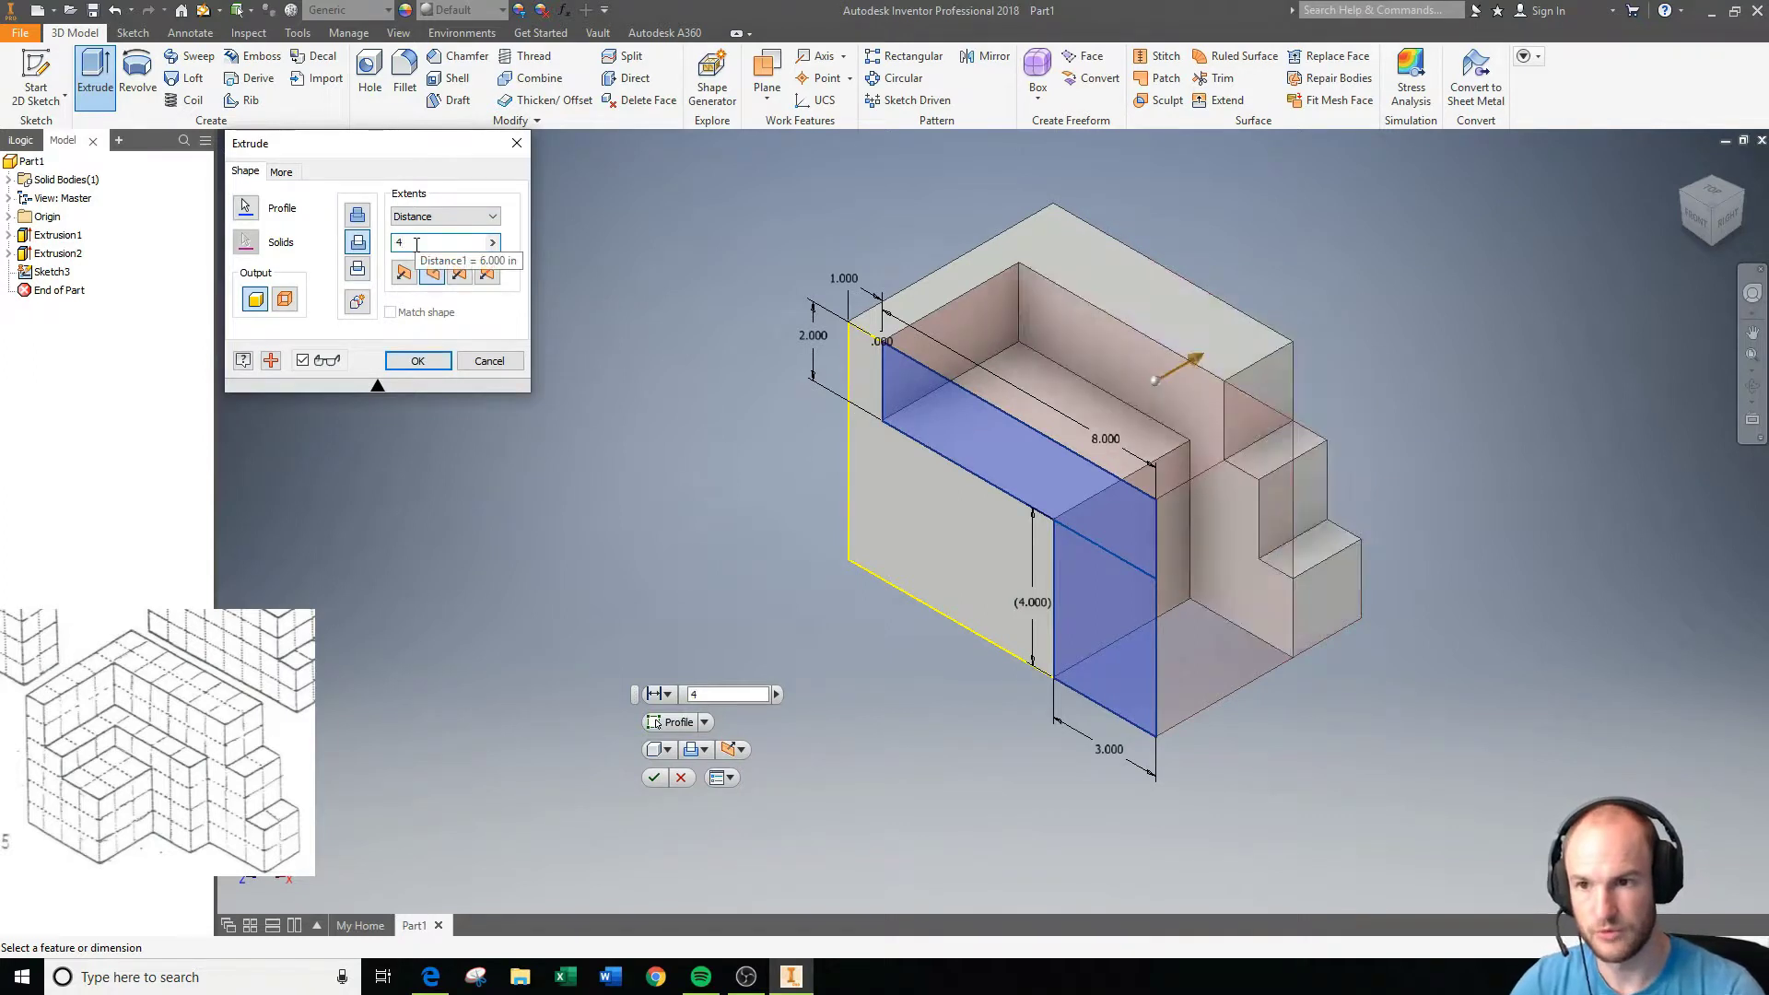
pyautogui.click(417, 362)
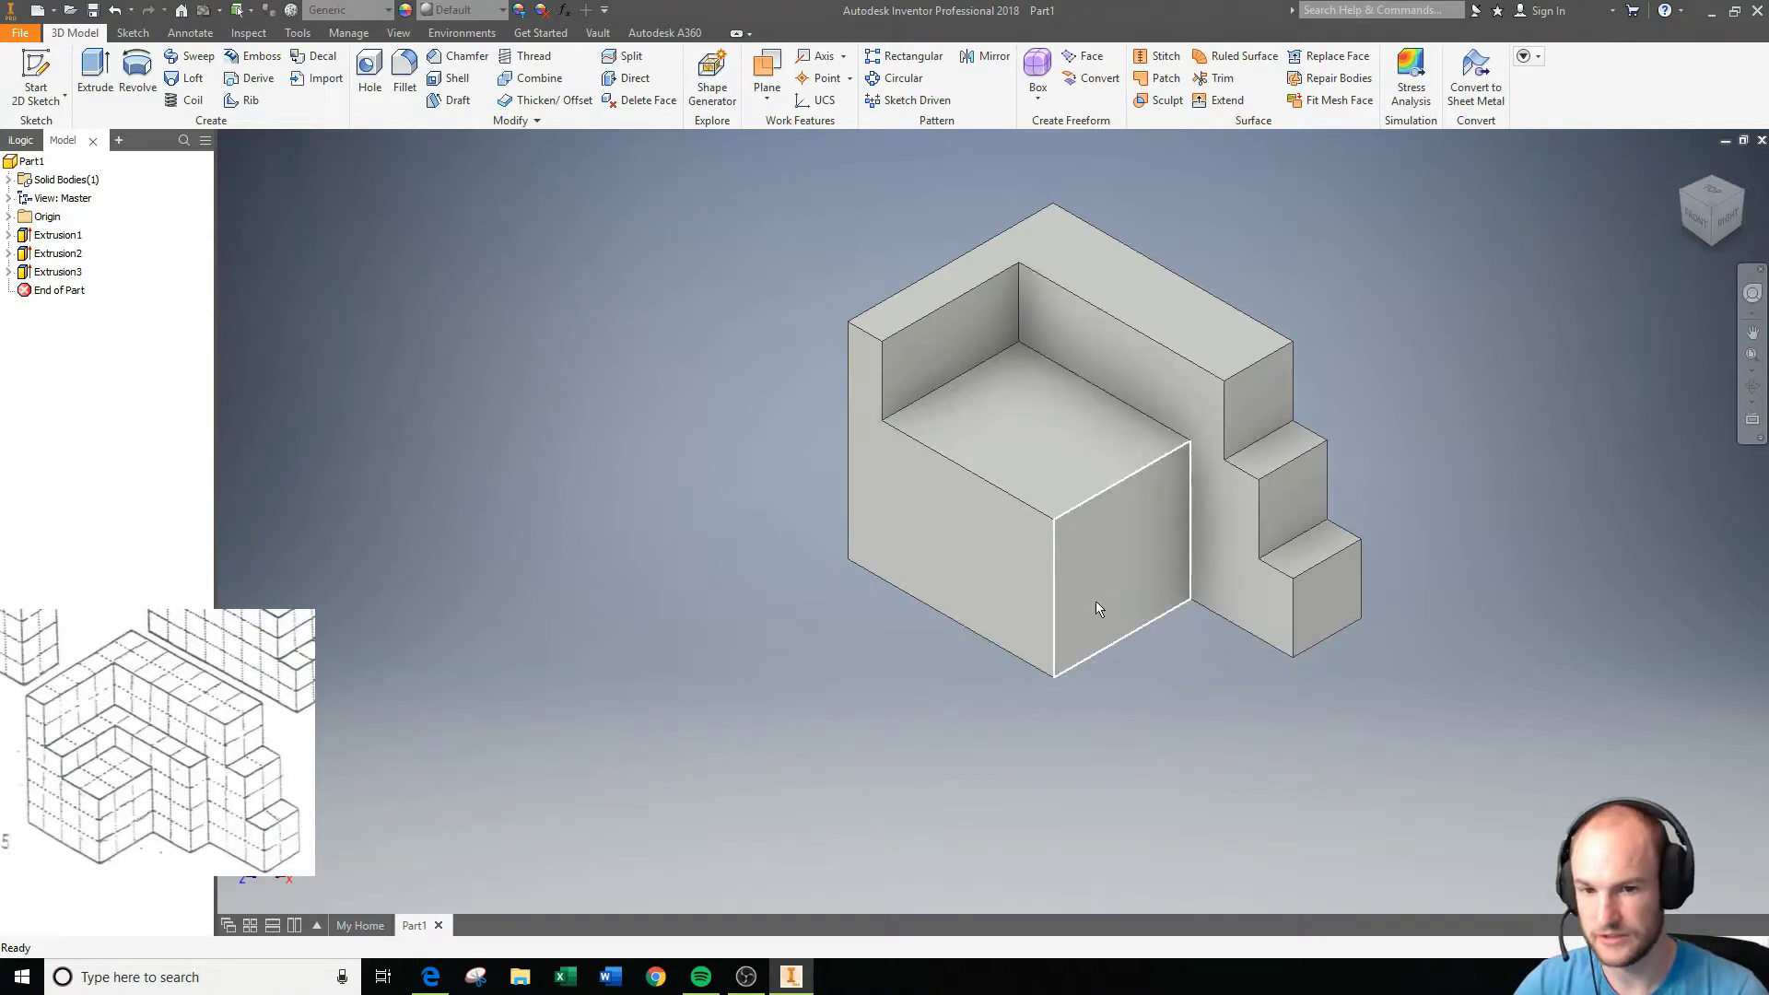
# On the front face, sketch a rectangle about 4.2 by 0.86 in along its top edge and a second from its lower-right corner to the bottom edge.
pyautogui.click(53, 78)
pyautogui.click(980, 538)
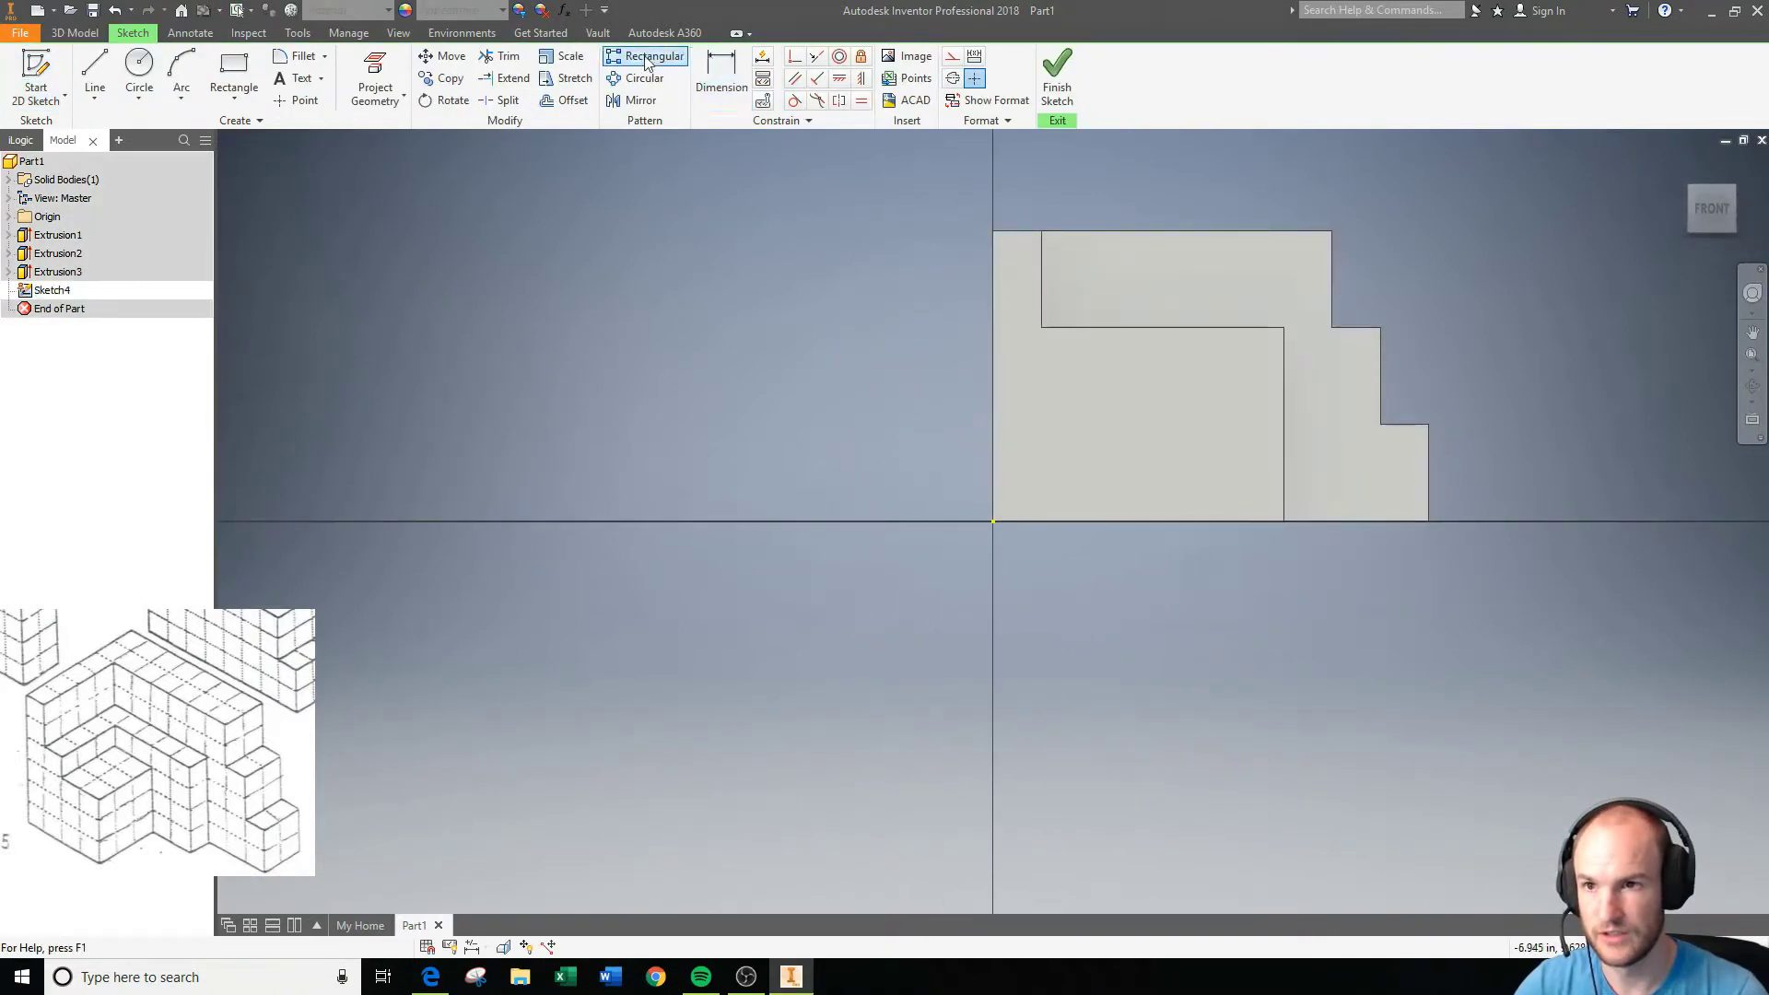
pyautogui.click(234, 72)
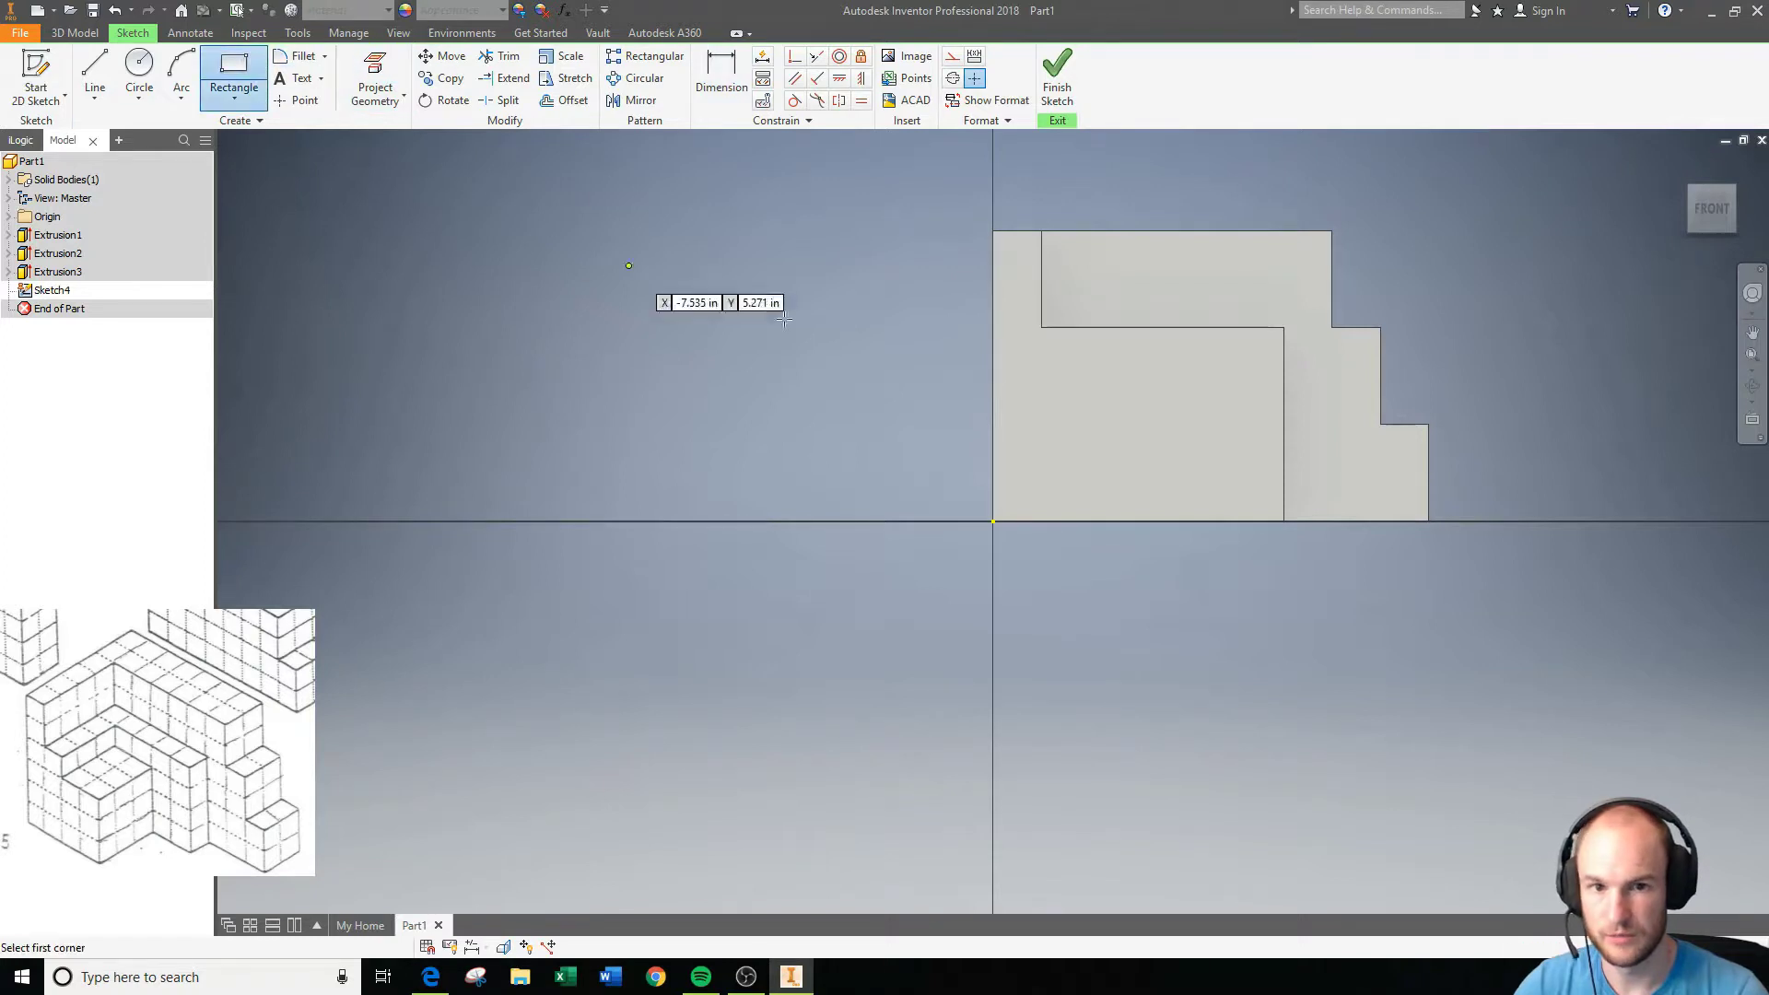
pyautogui.click(1079, 327)
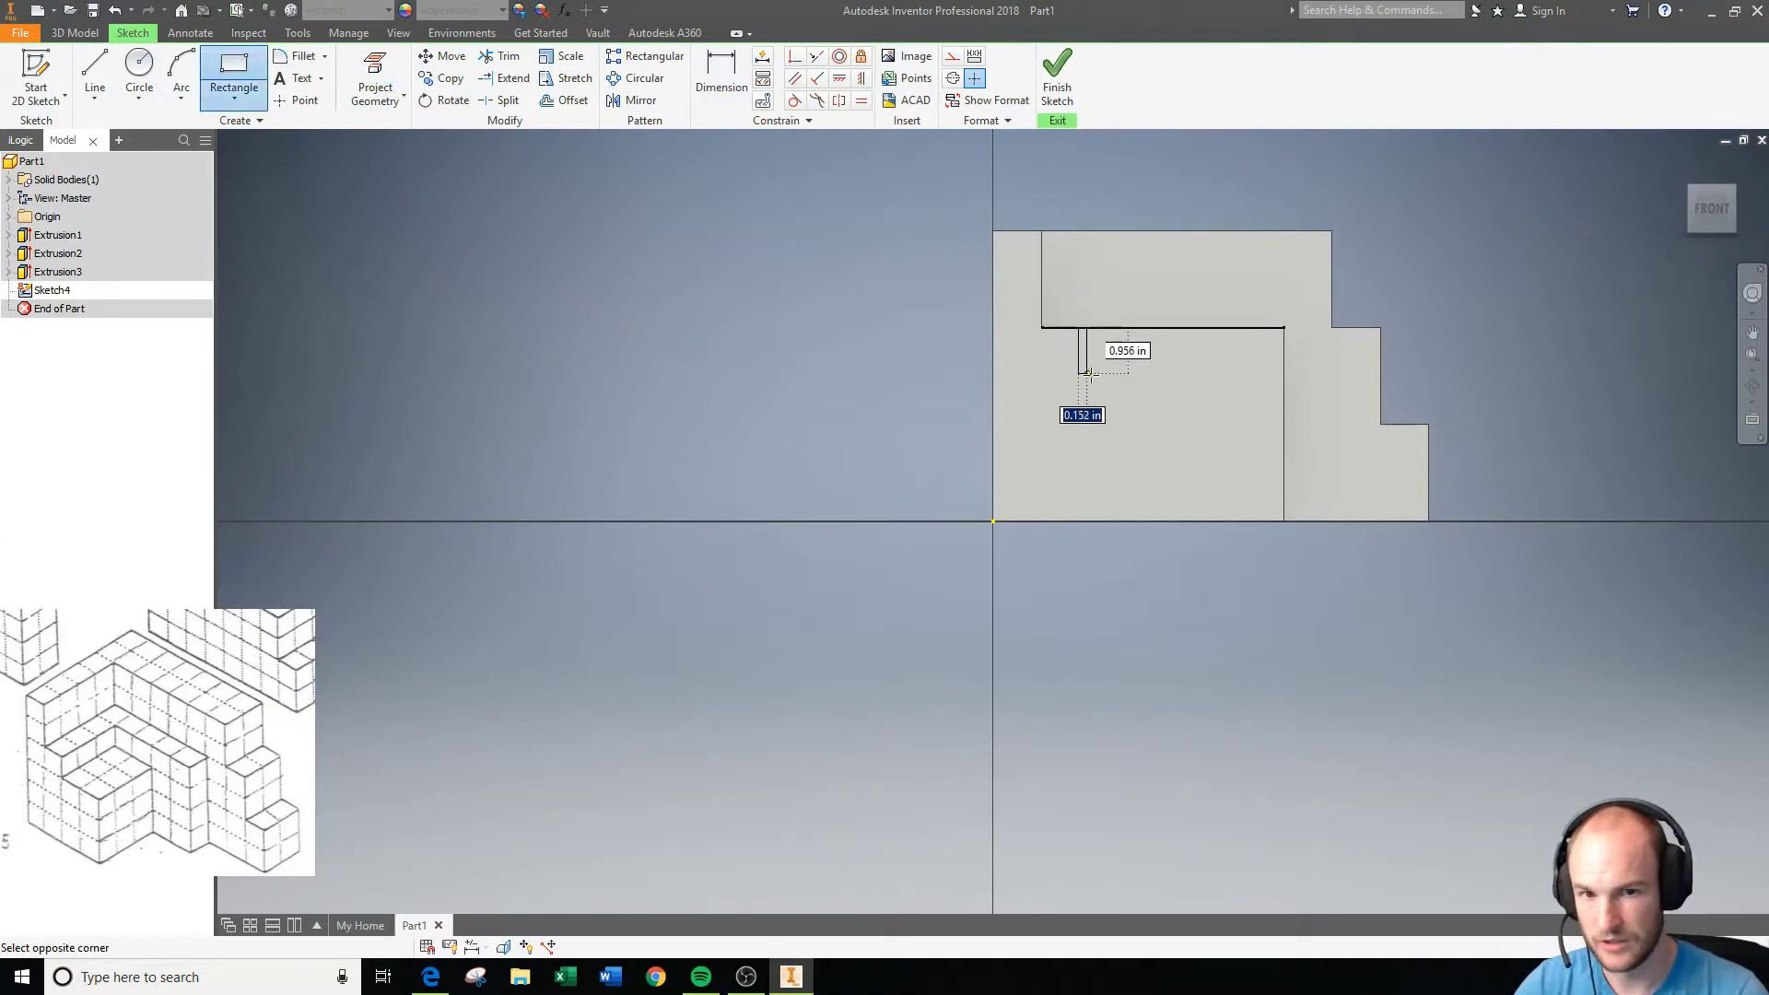
pyautogui.click(1283, 368)
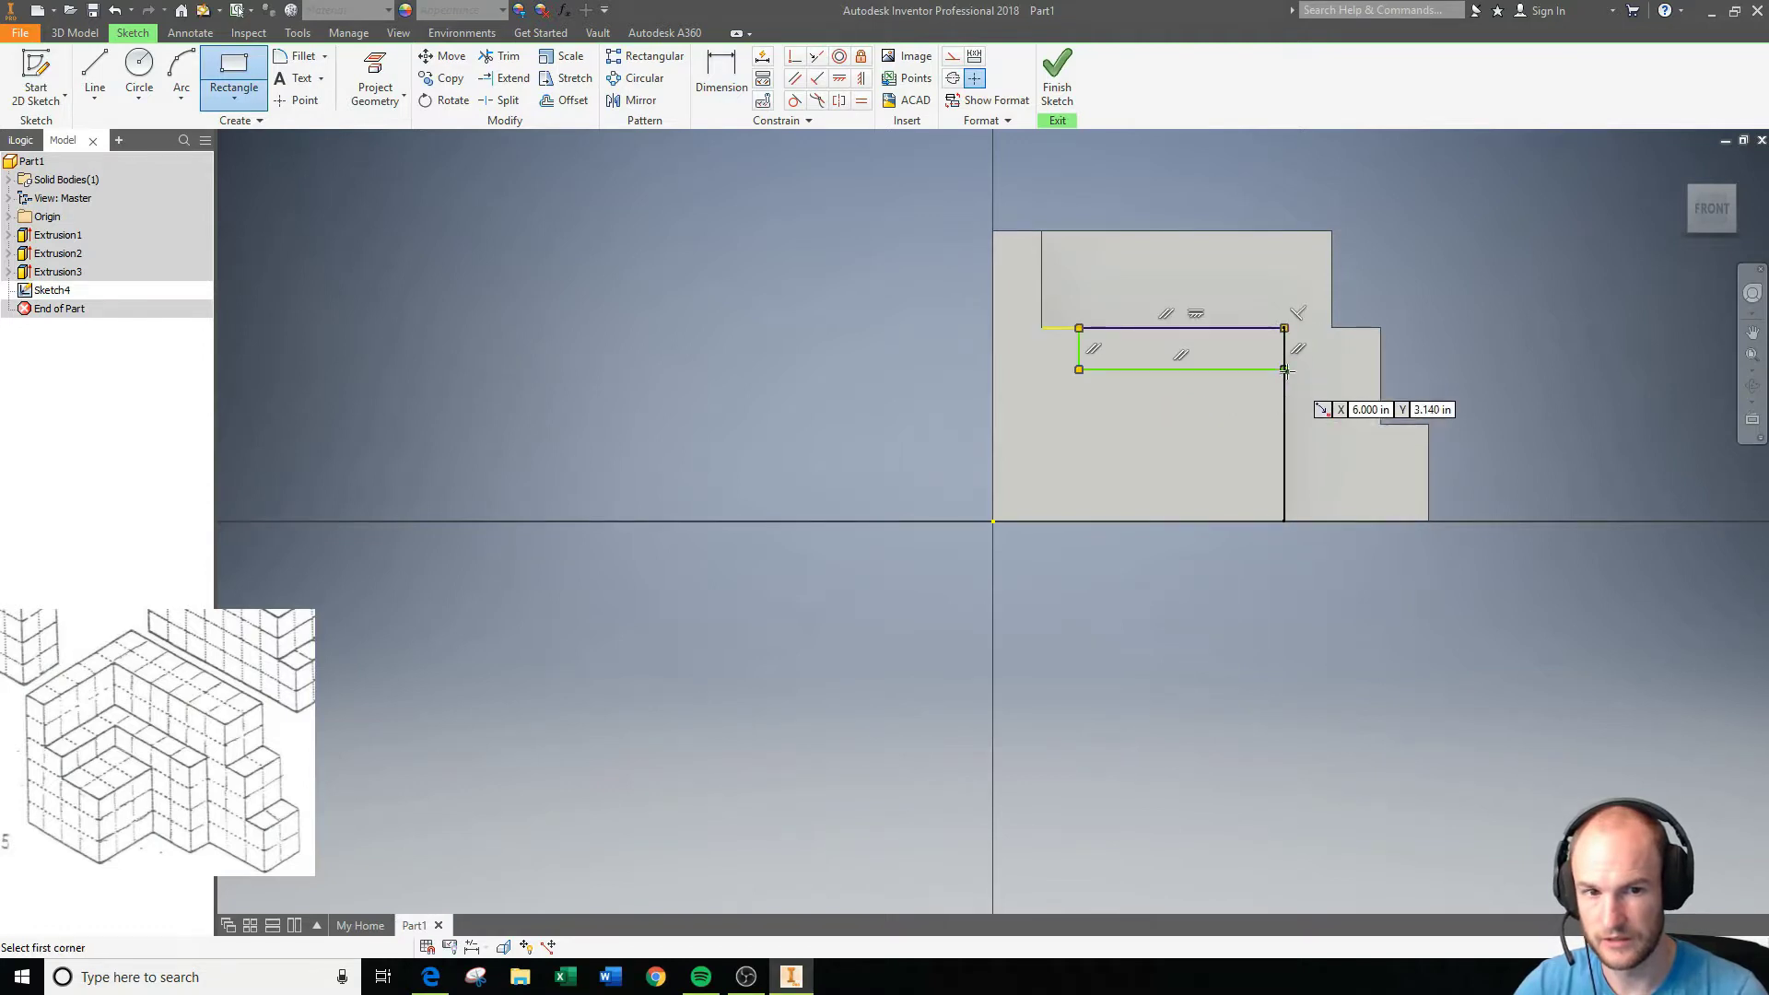
pyautogui.click(1283, 370)
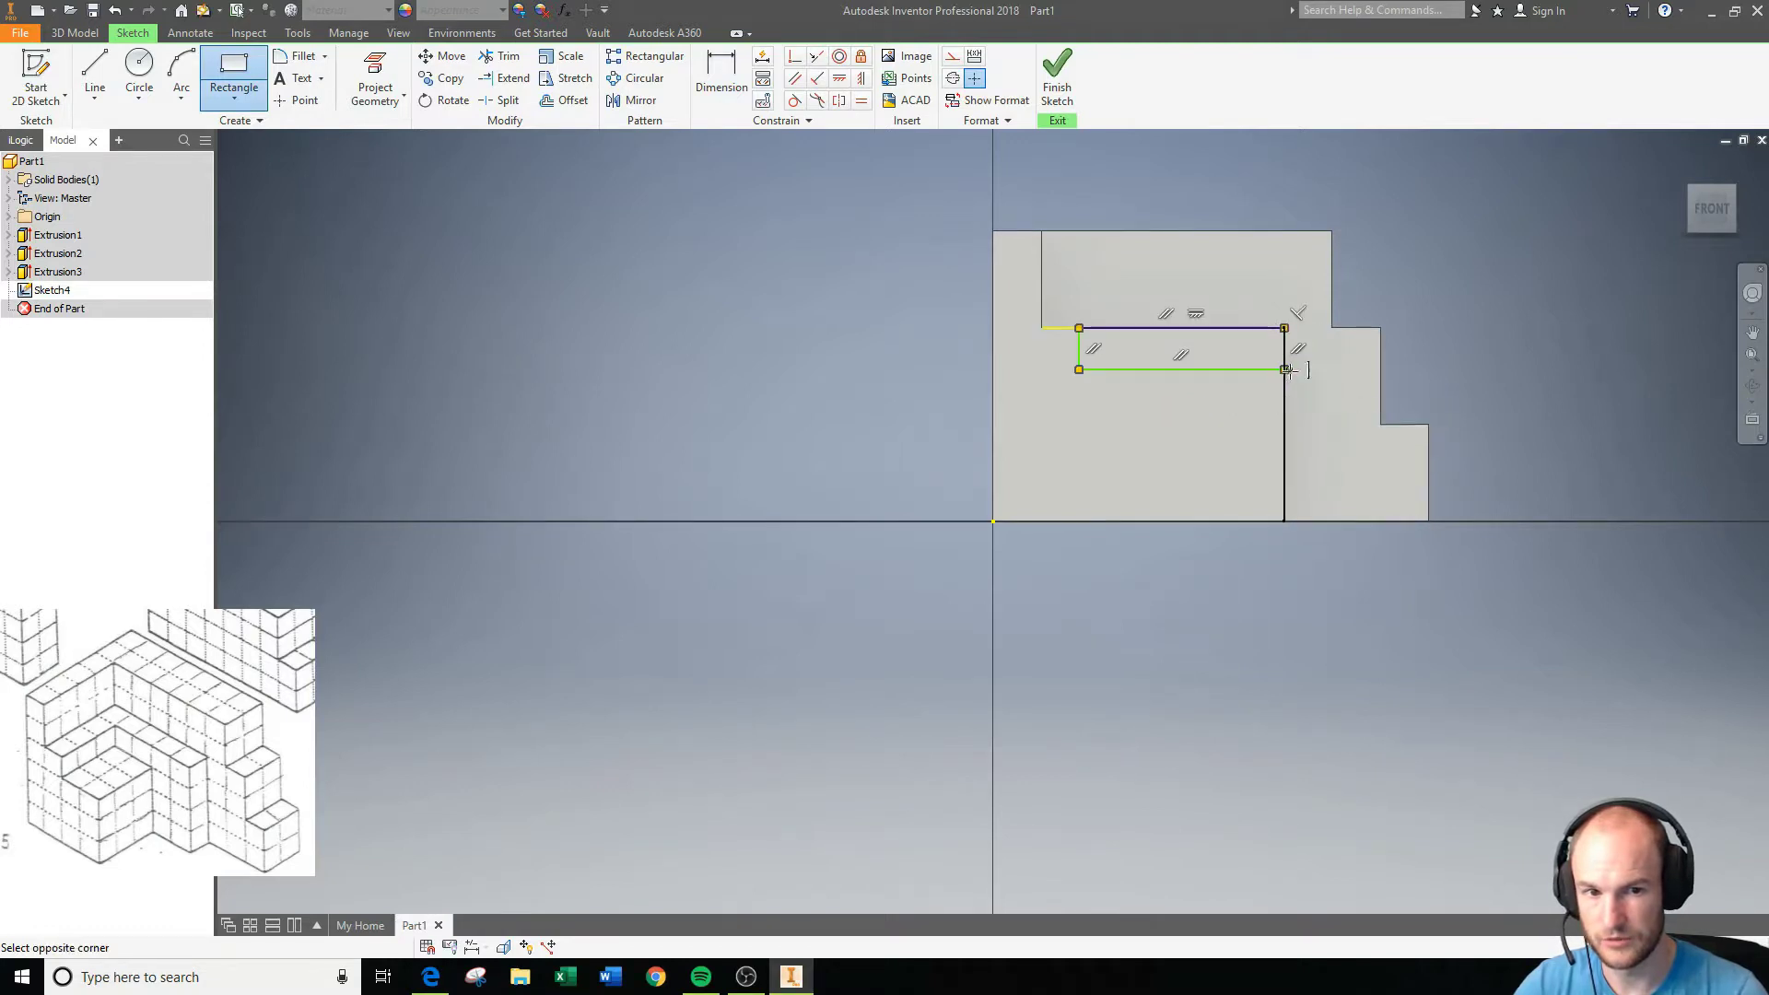
pyautogui.click(1205, 521)
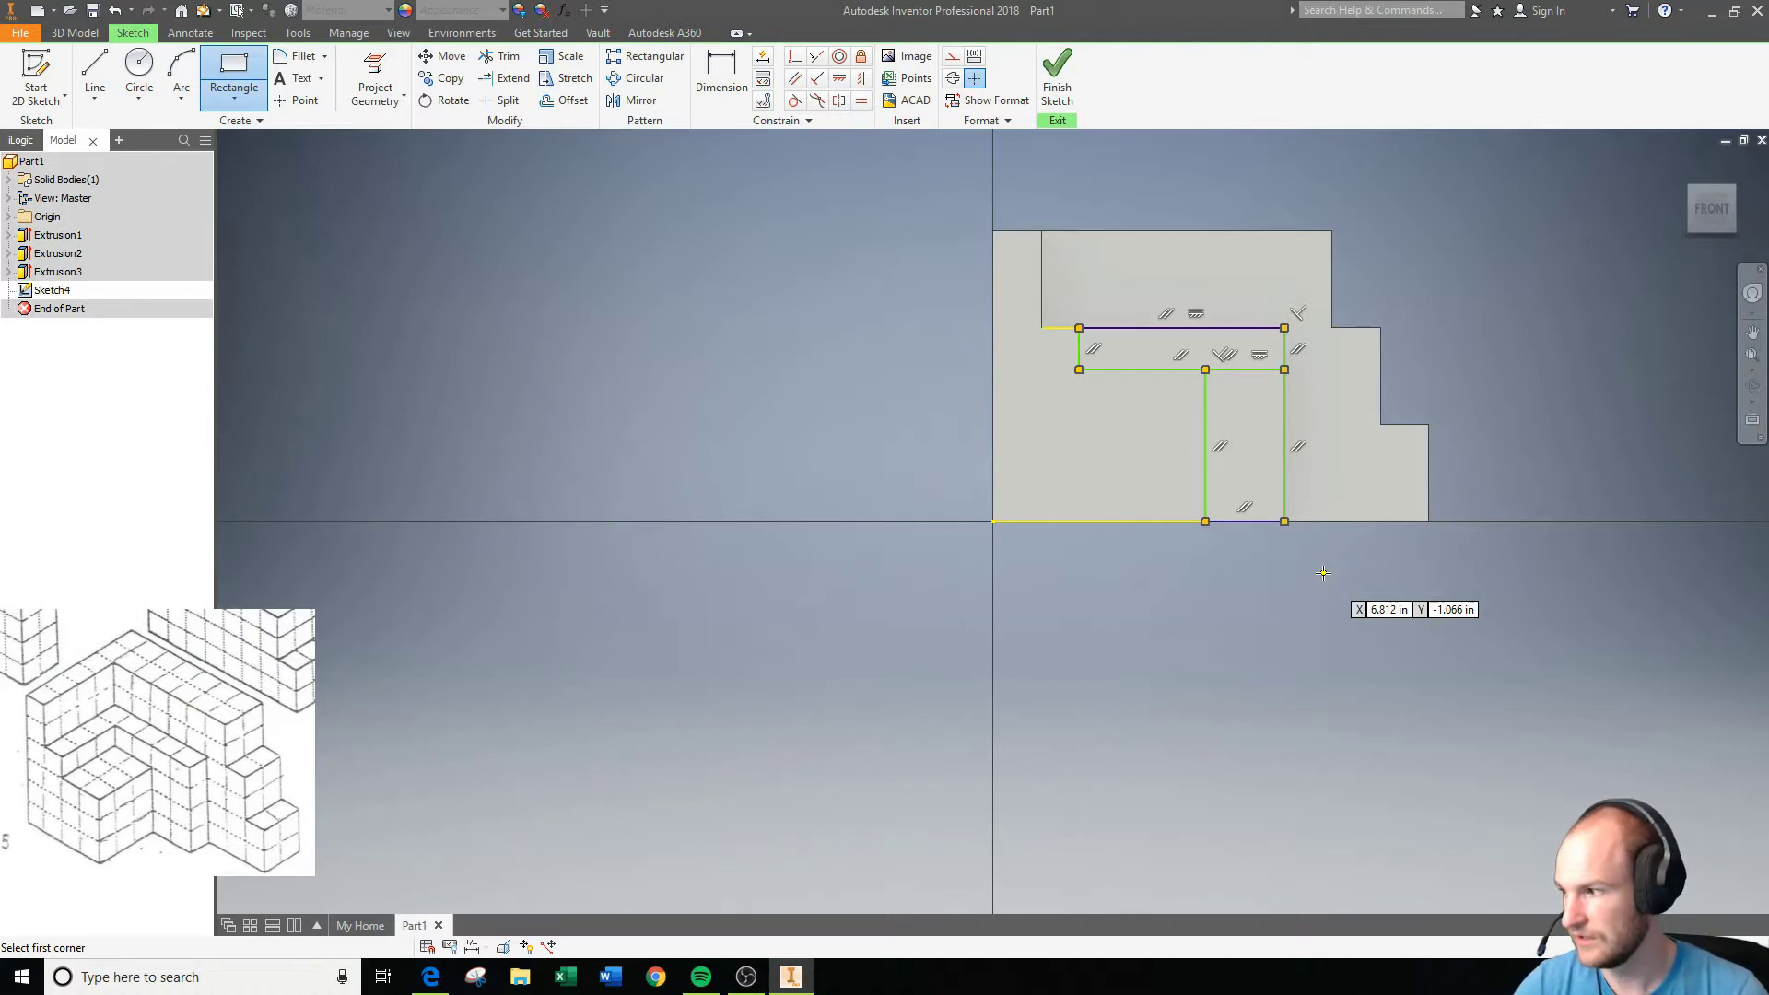
# Dimension the upper rectangle's left side 1 in from the vertical edge of the existing recess.
pyautogui.press('d')
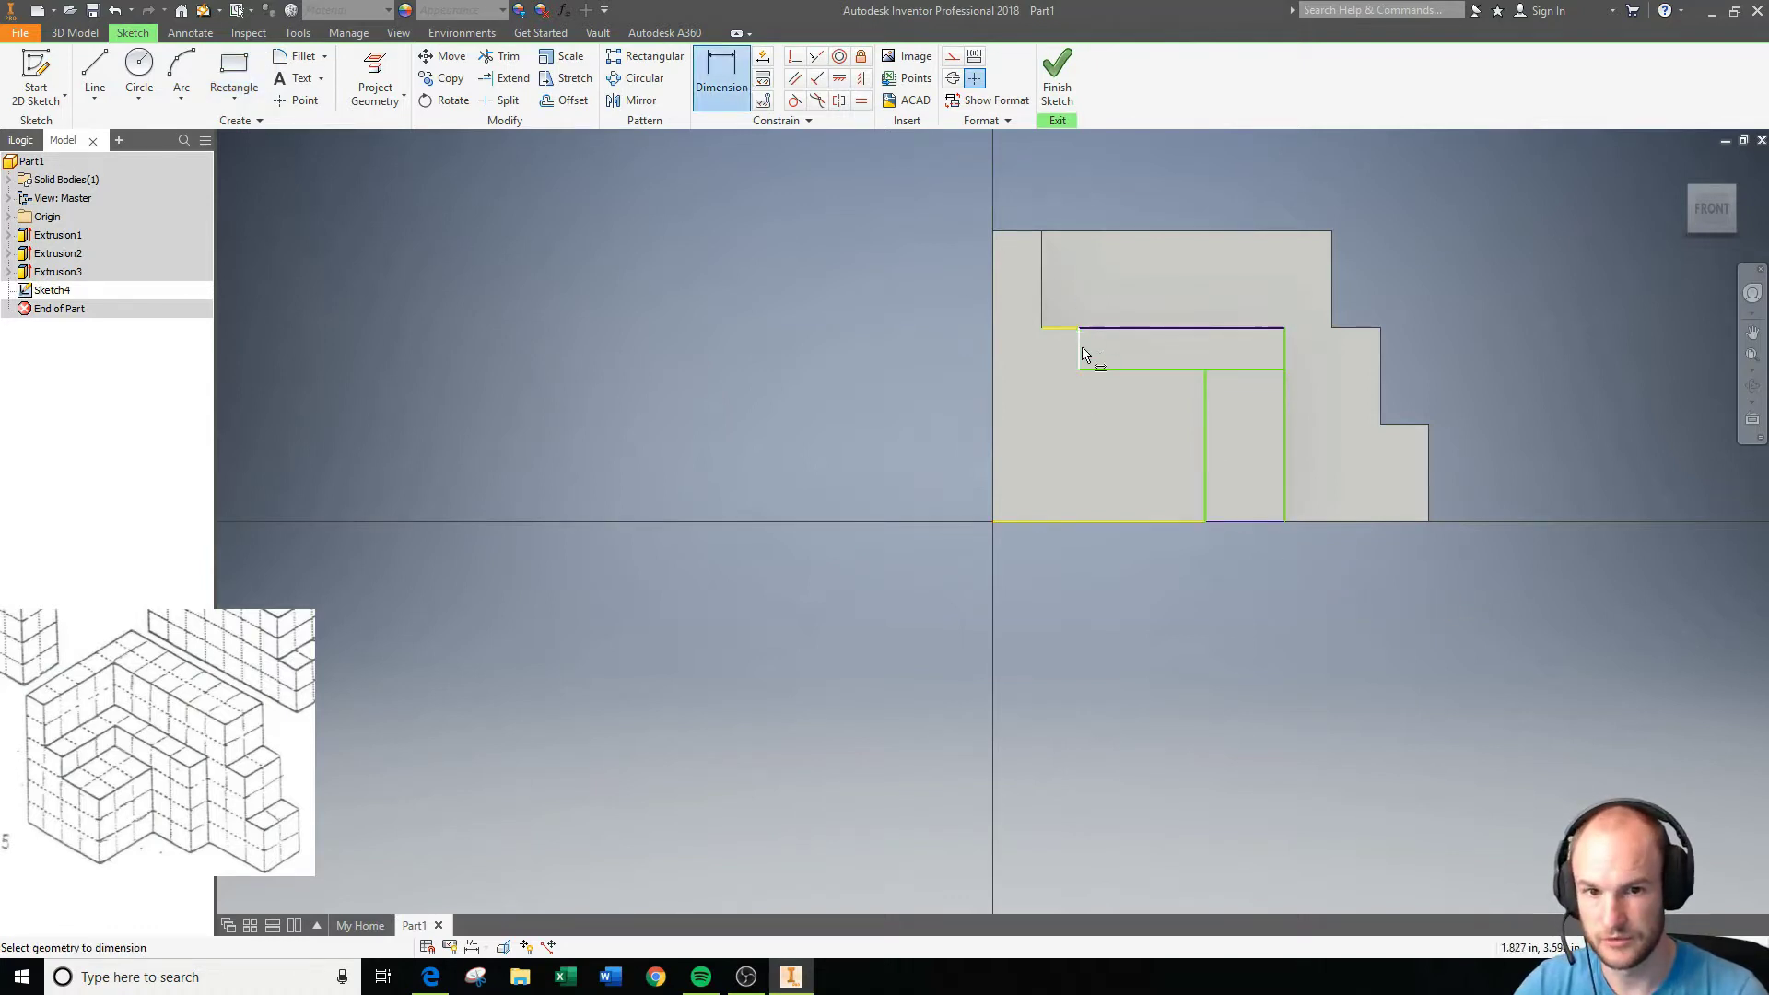
pyautogui.click(1081, 355)
pyautogui.click(1043, 325)
pyautogui.click(1056, 359)
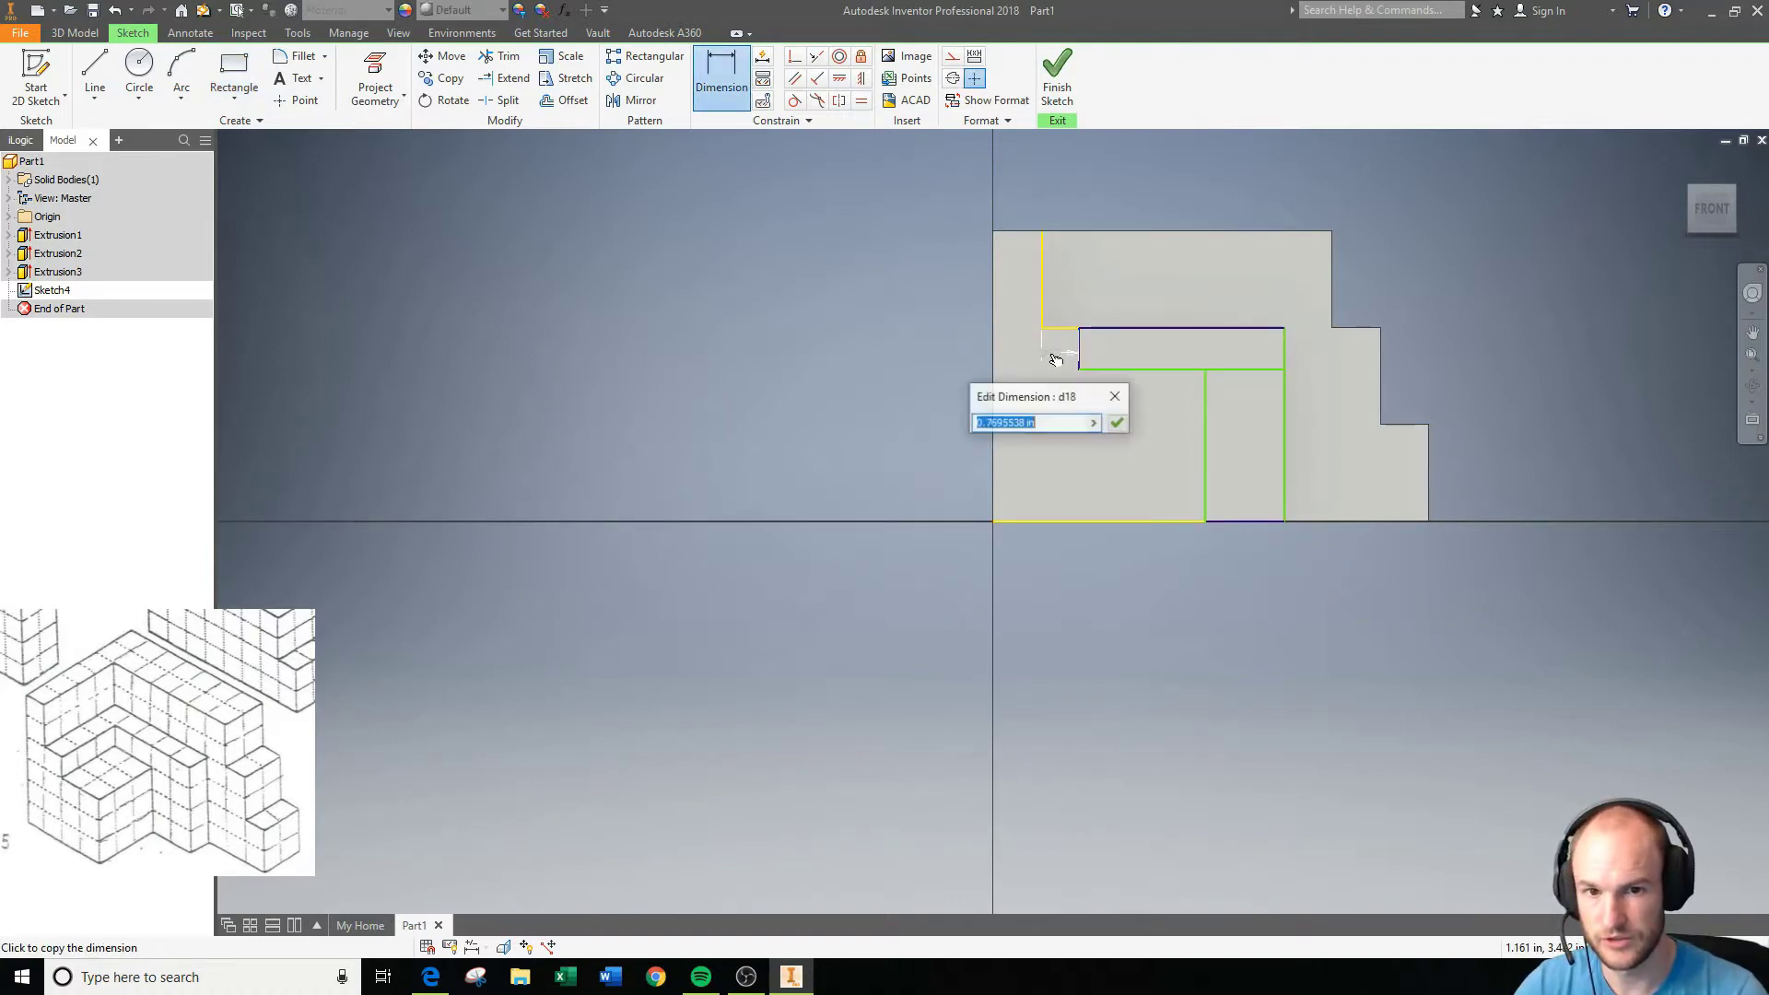
pyautogui.write('1')
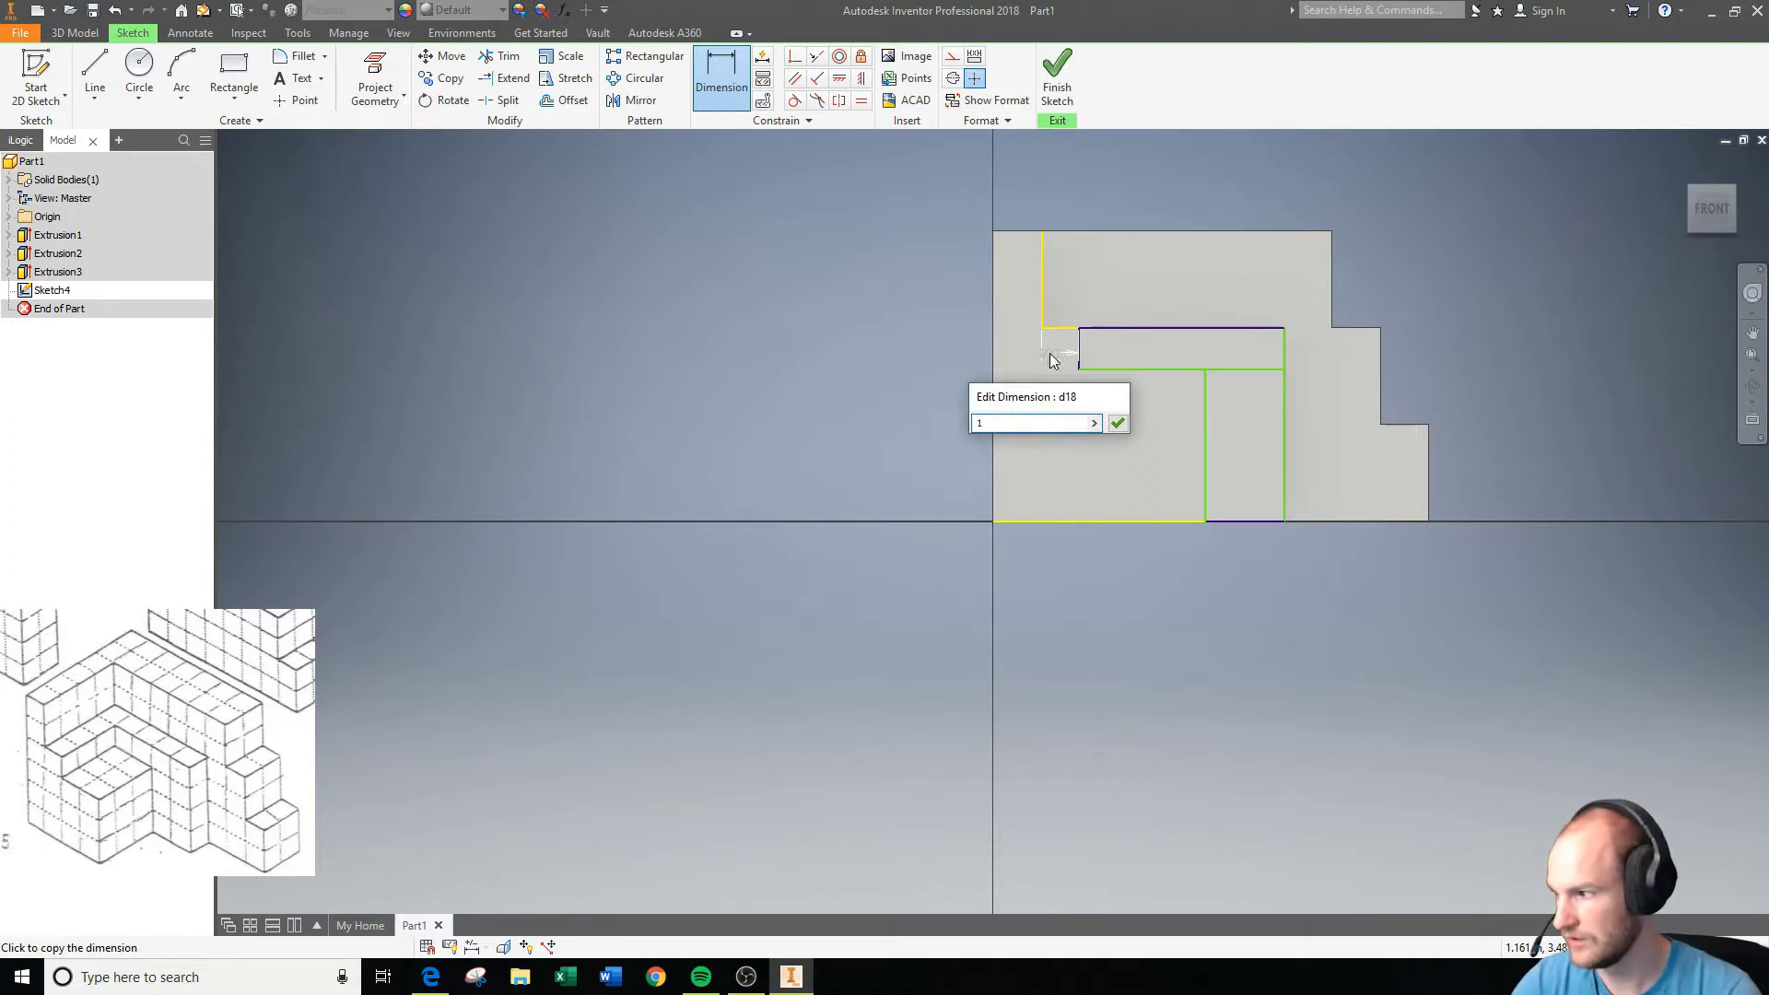
pyautogui.press('Return')
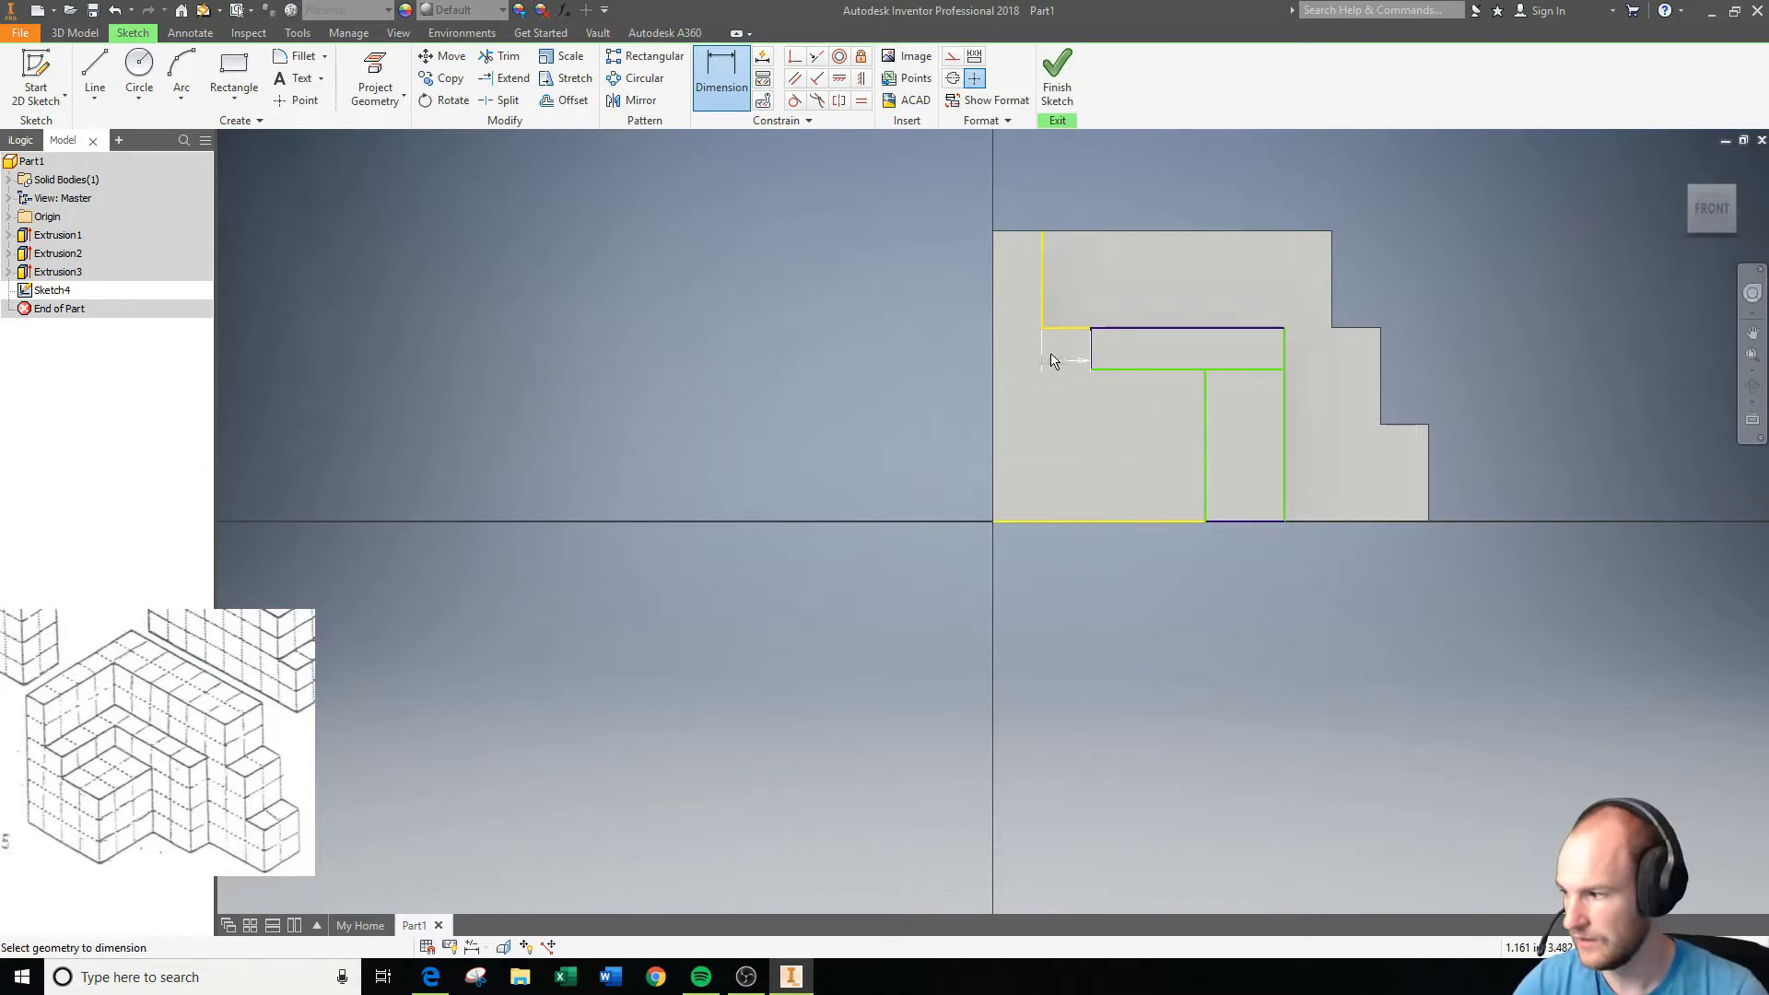
# Dimension the upper rectangle's height to 1 in.
pyautogui.click(1135, 369)
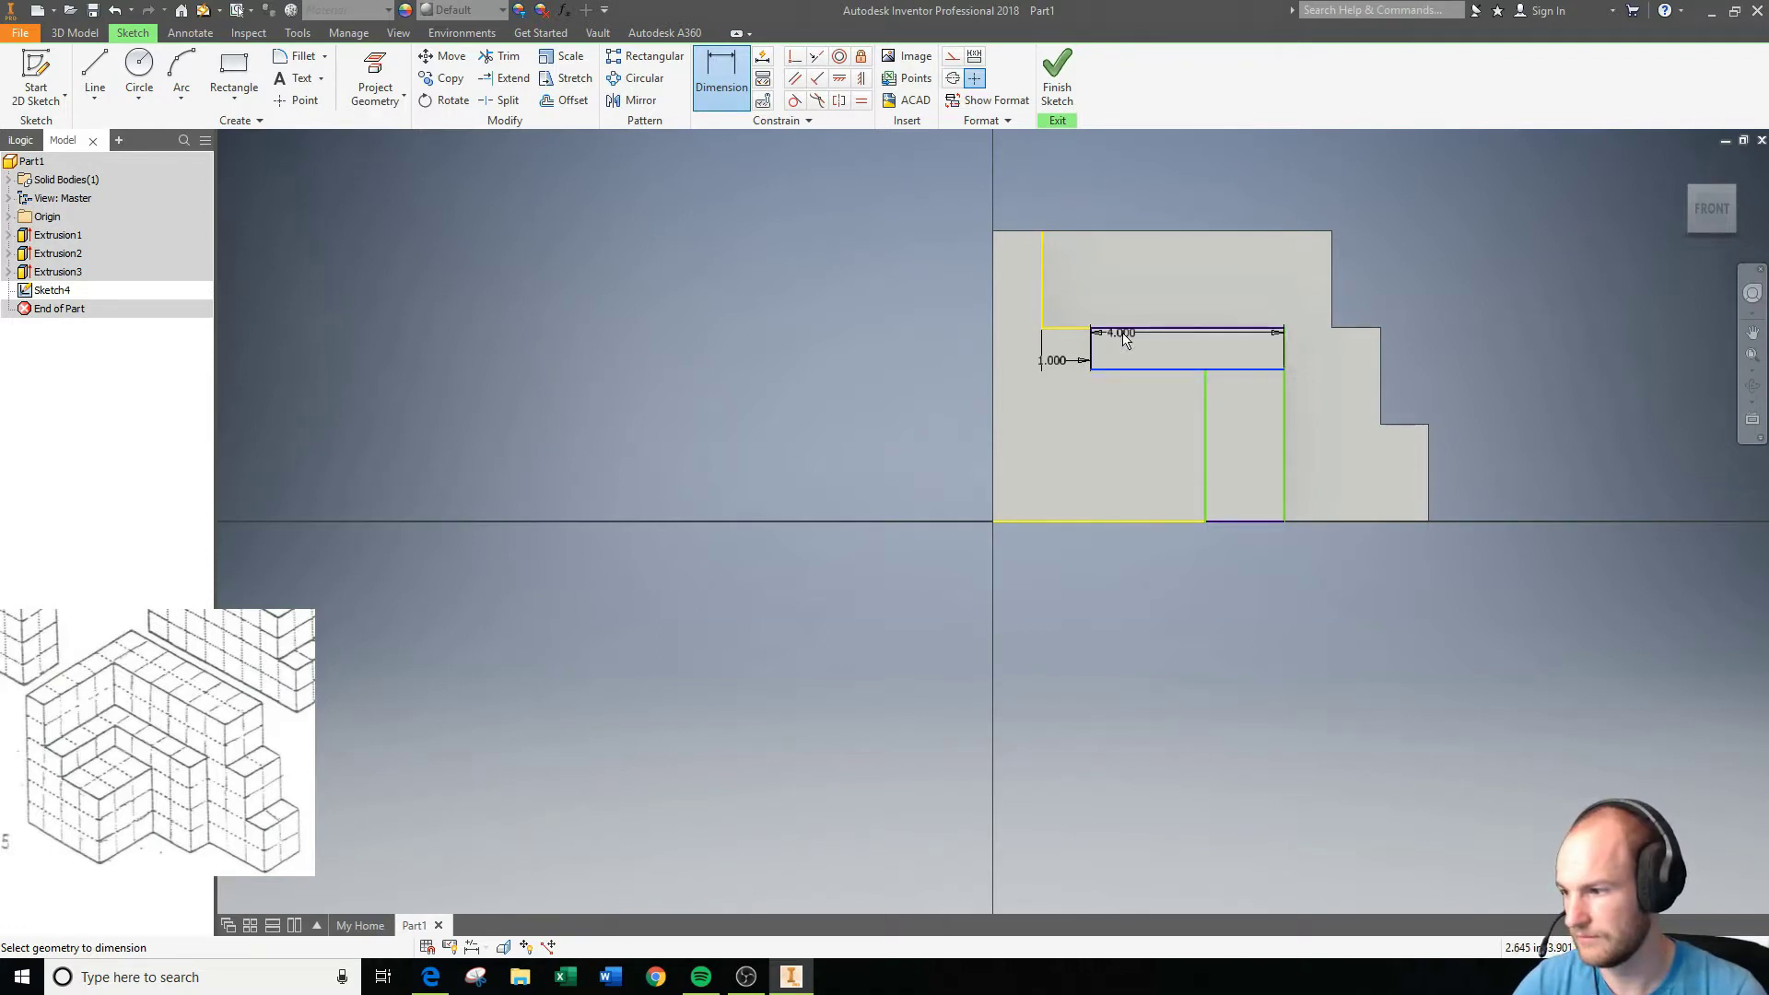
pyautogui.click(1119, 327)
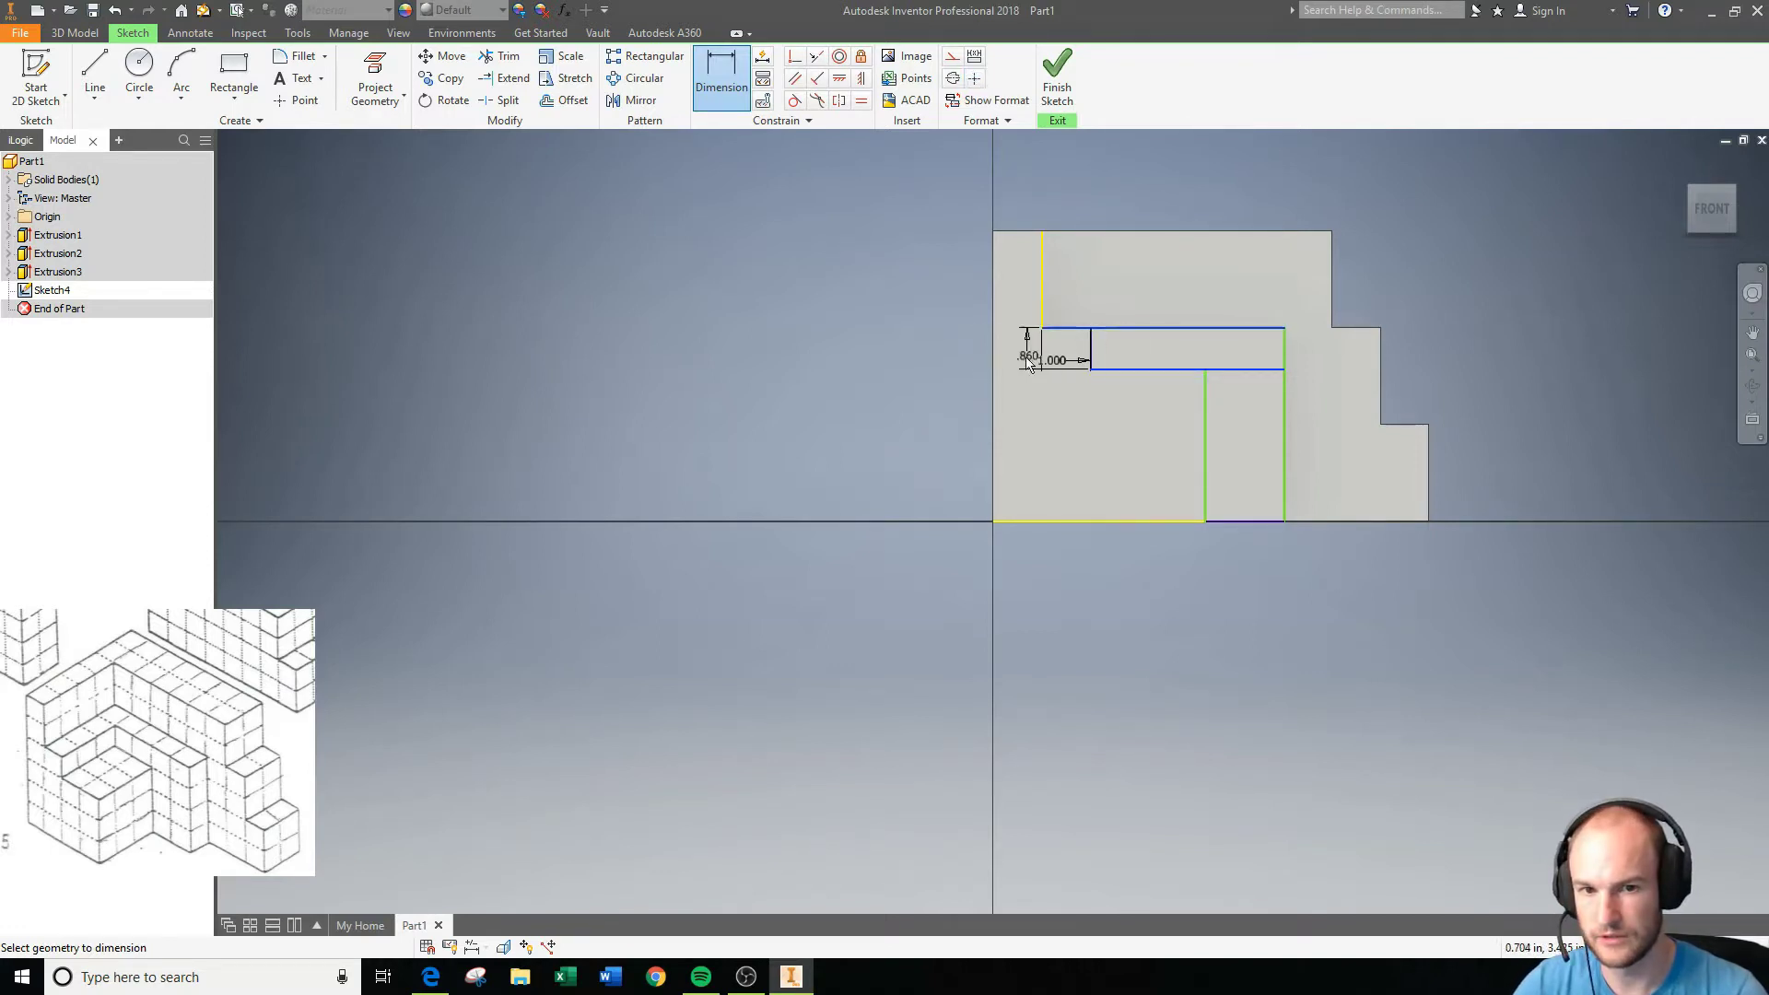
pyautogui.click(976, 359)
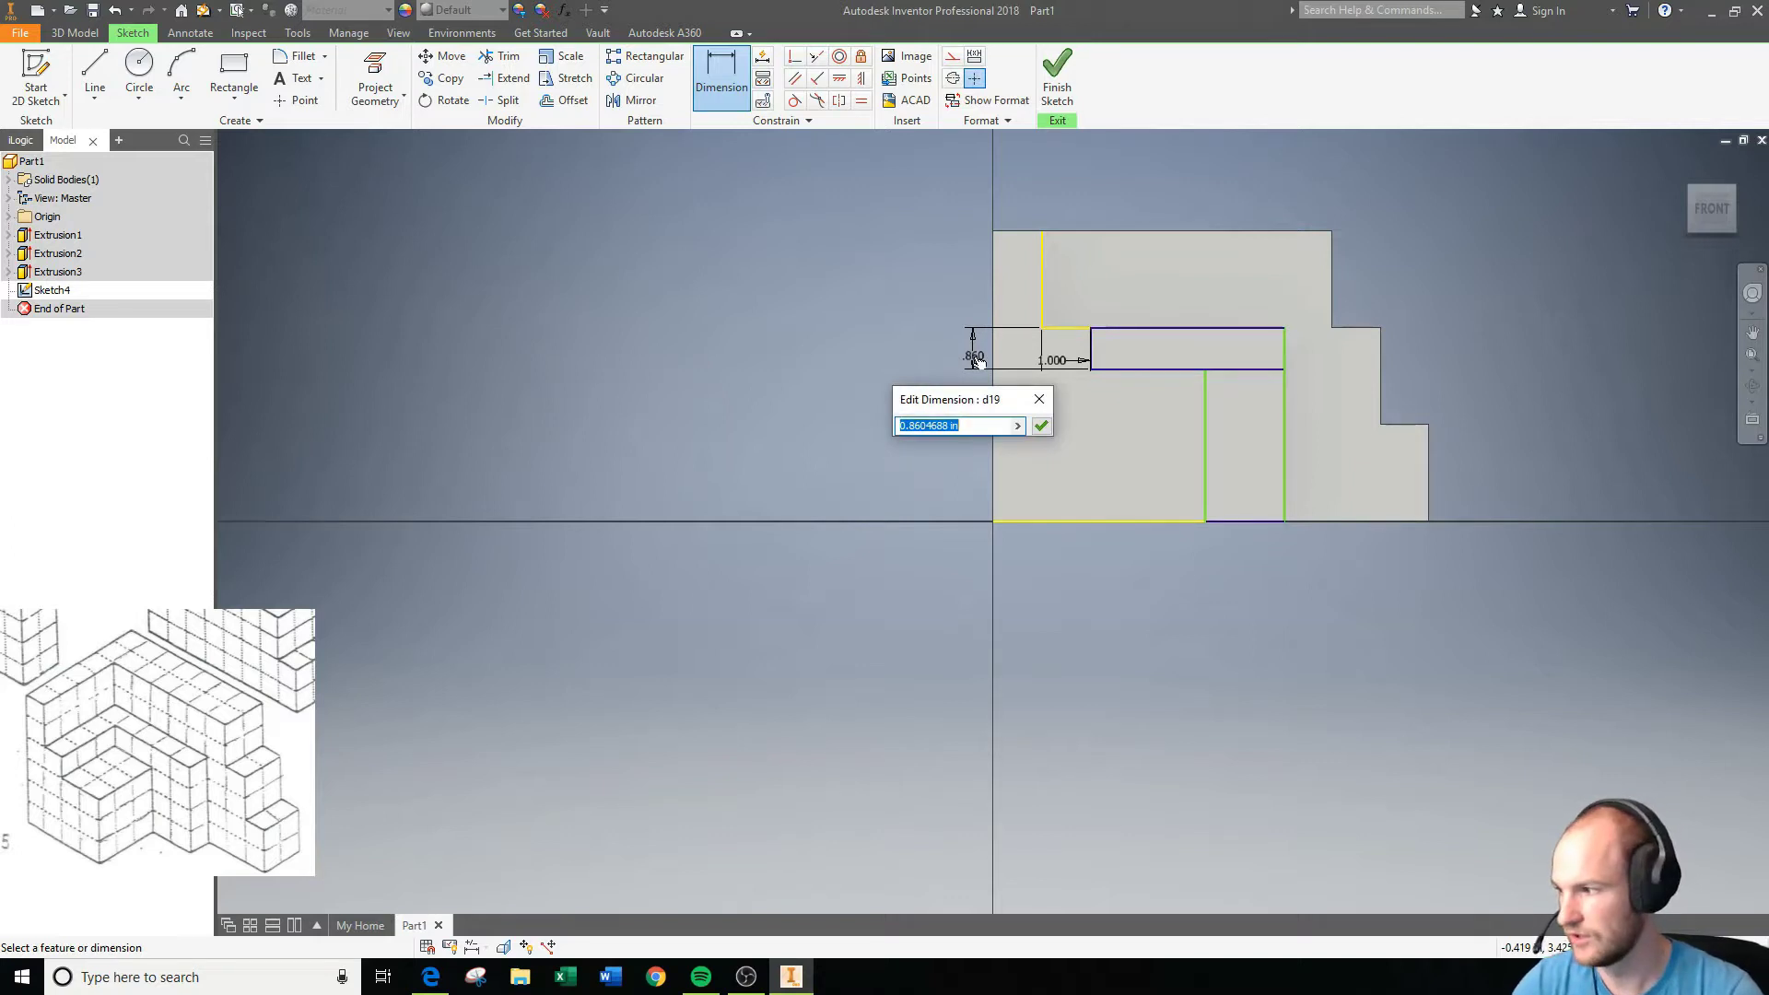
pyautogui.write('1')
pyautogui.press('Return')
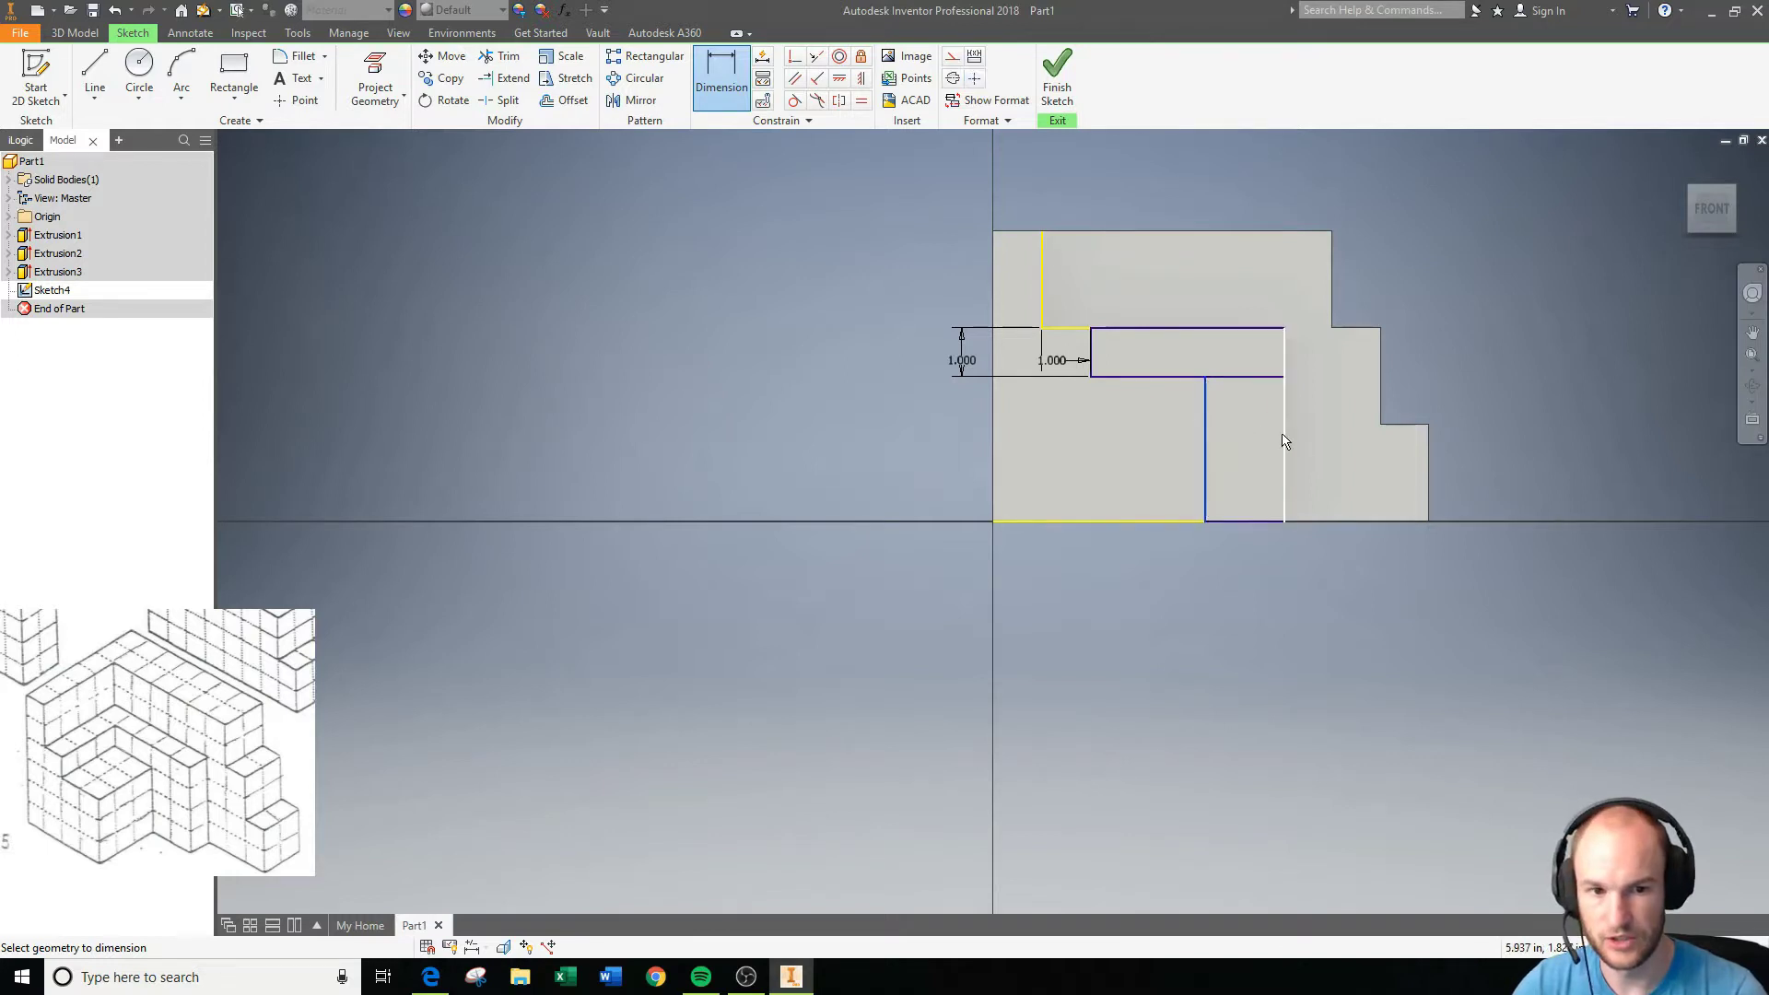
# Dimension the lower rectangle's width to 2 in along its bottom edge.
pyautogui.click(1243, 521)
pyautogui.click(1268, 566)
pyautogui.write('2')
pyautogui.press('Return')
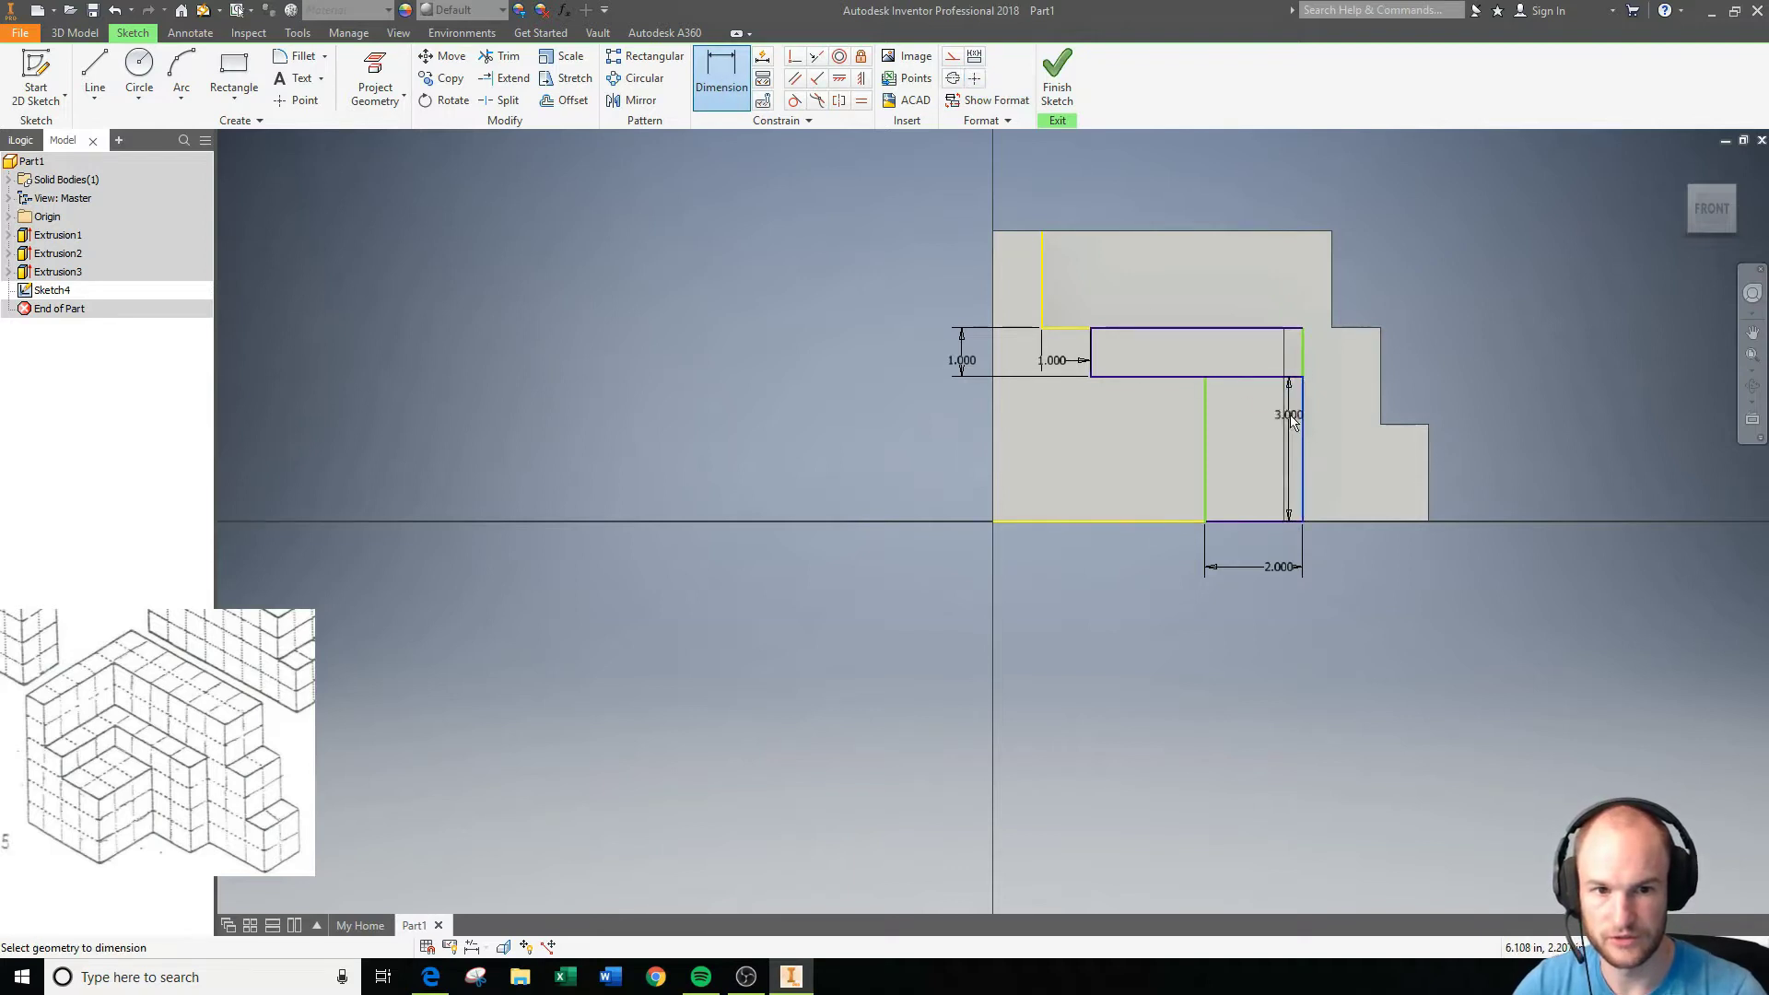
# Dimension the overall width to 4 in from the upper rectangle's left side to the lower rectangle's right side.
pyautogui.click(1090, 372)
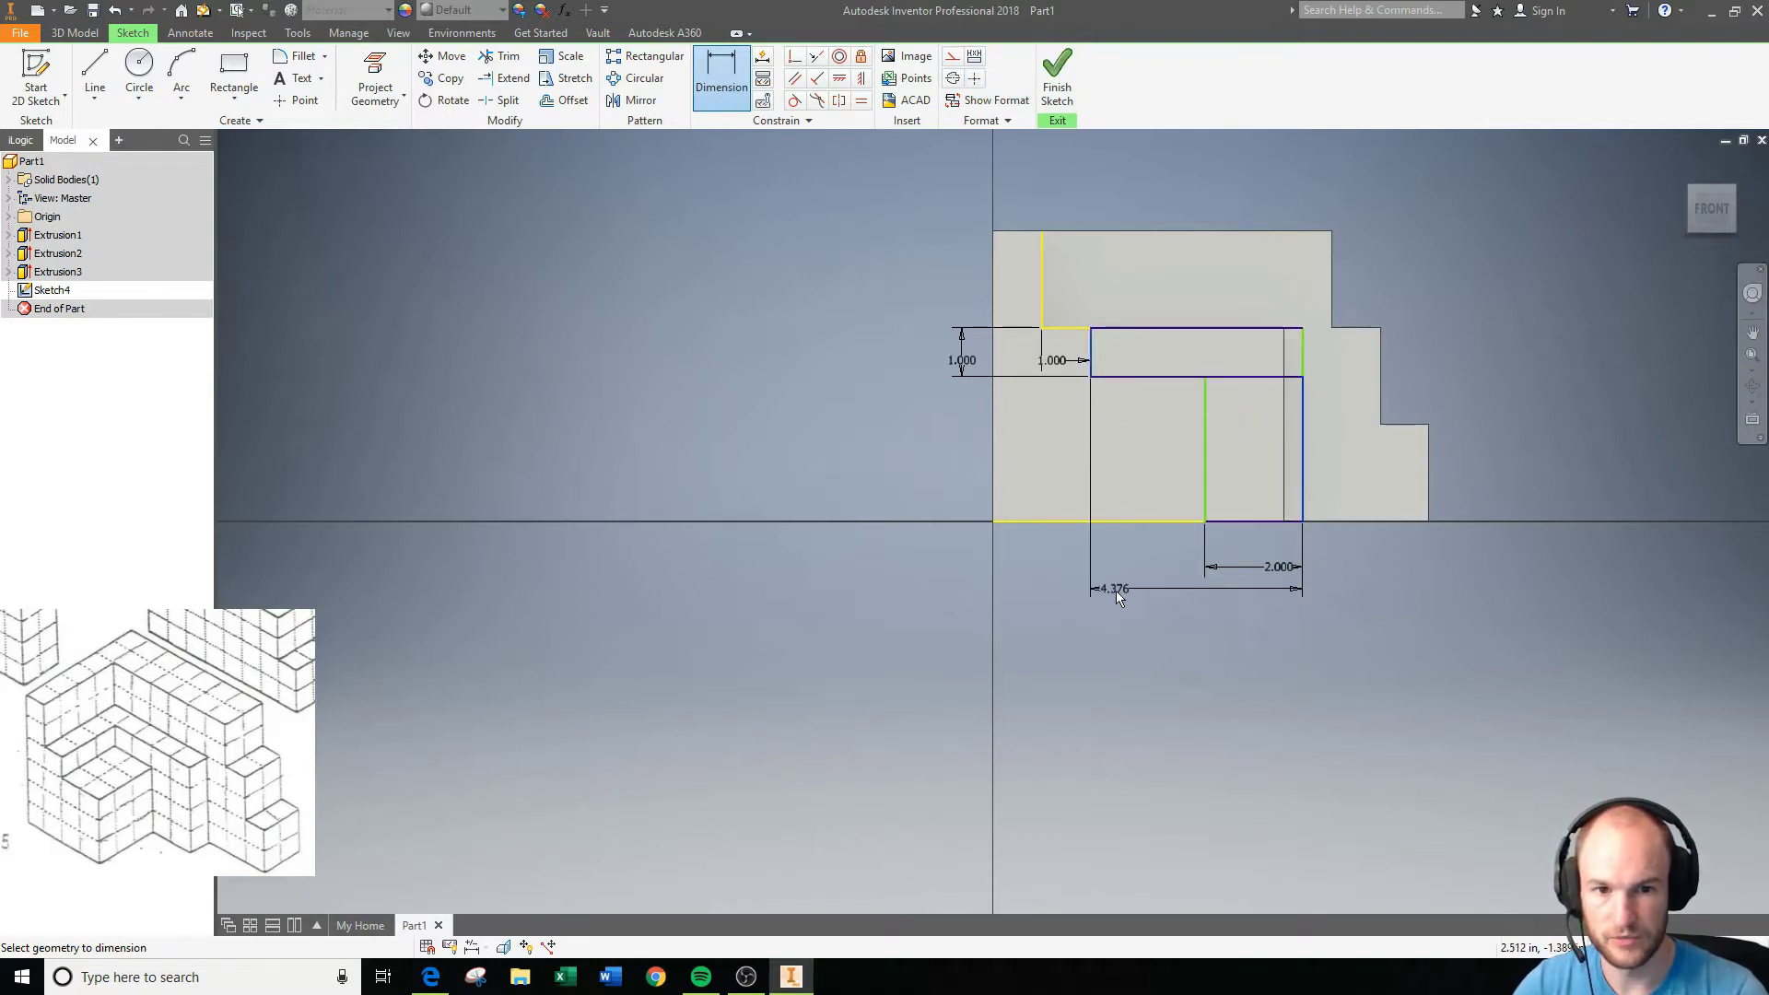
pyautogui.click(1133, 622)
pyautogui.write('4')
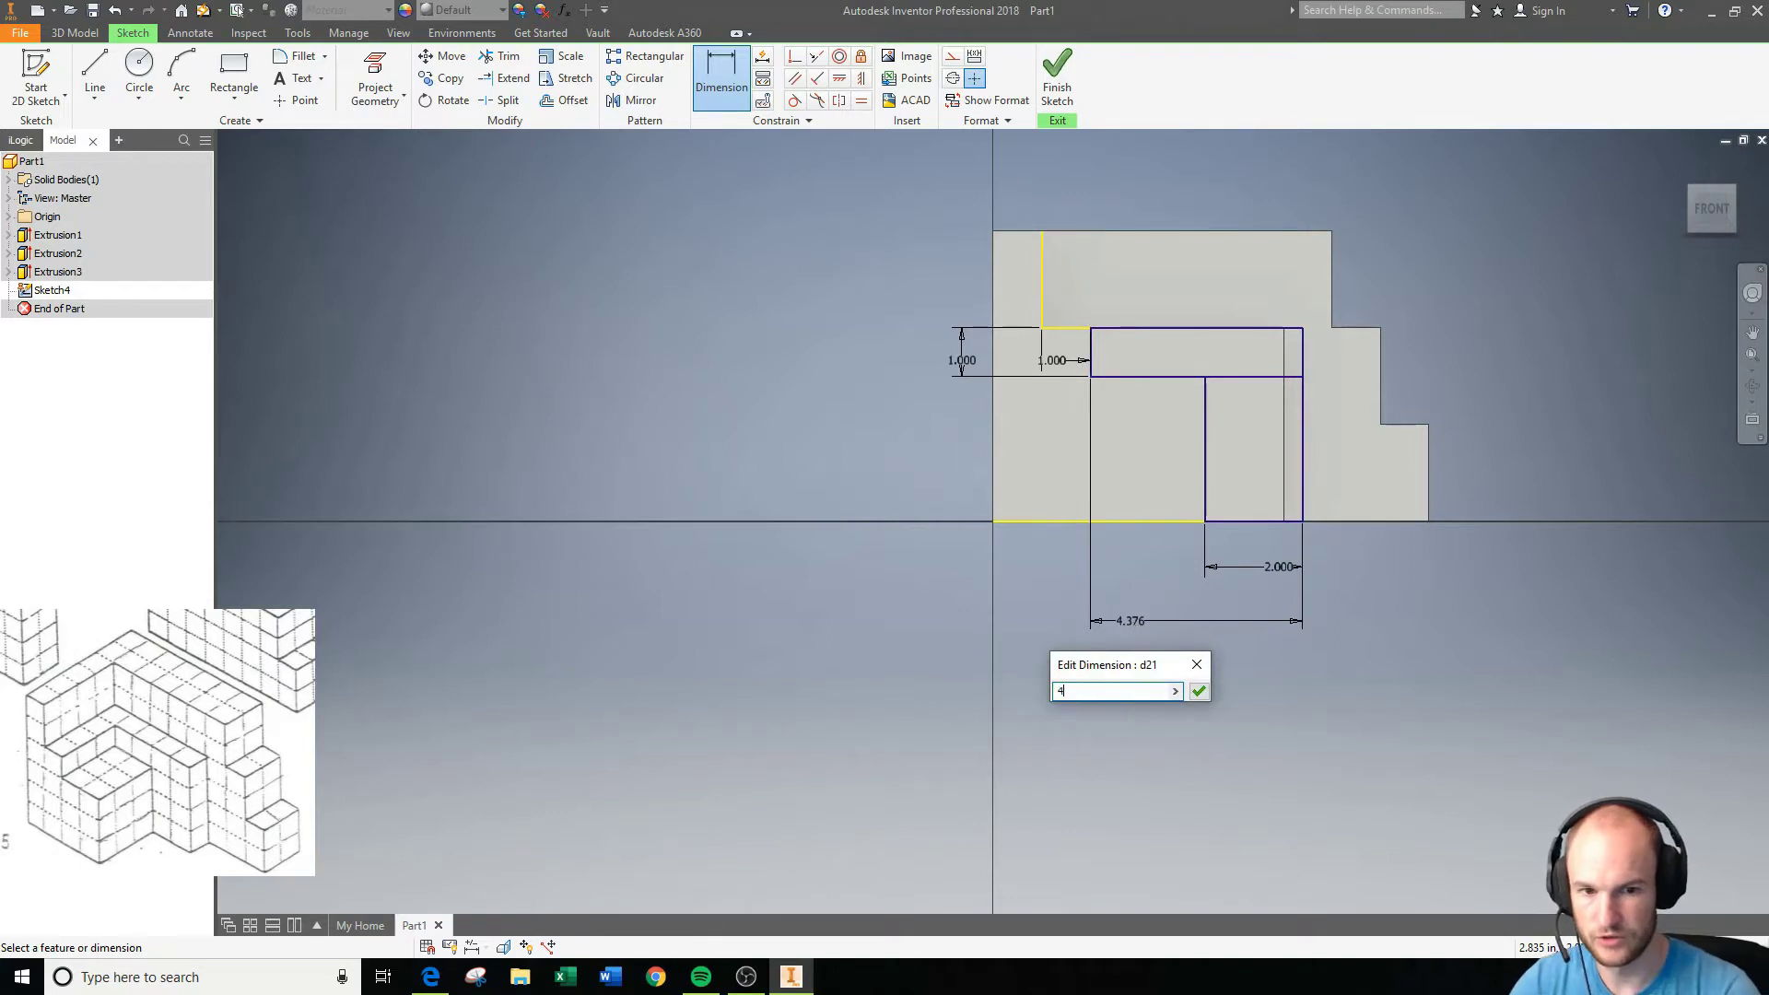
pyautogui.press('Return')
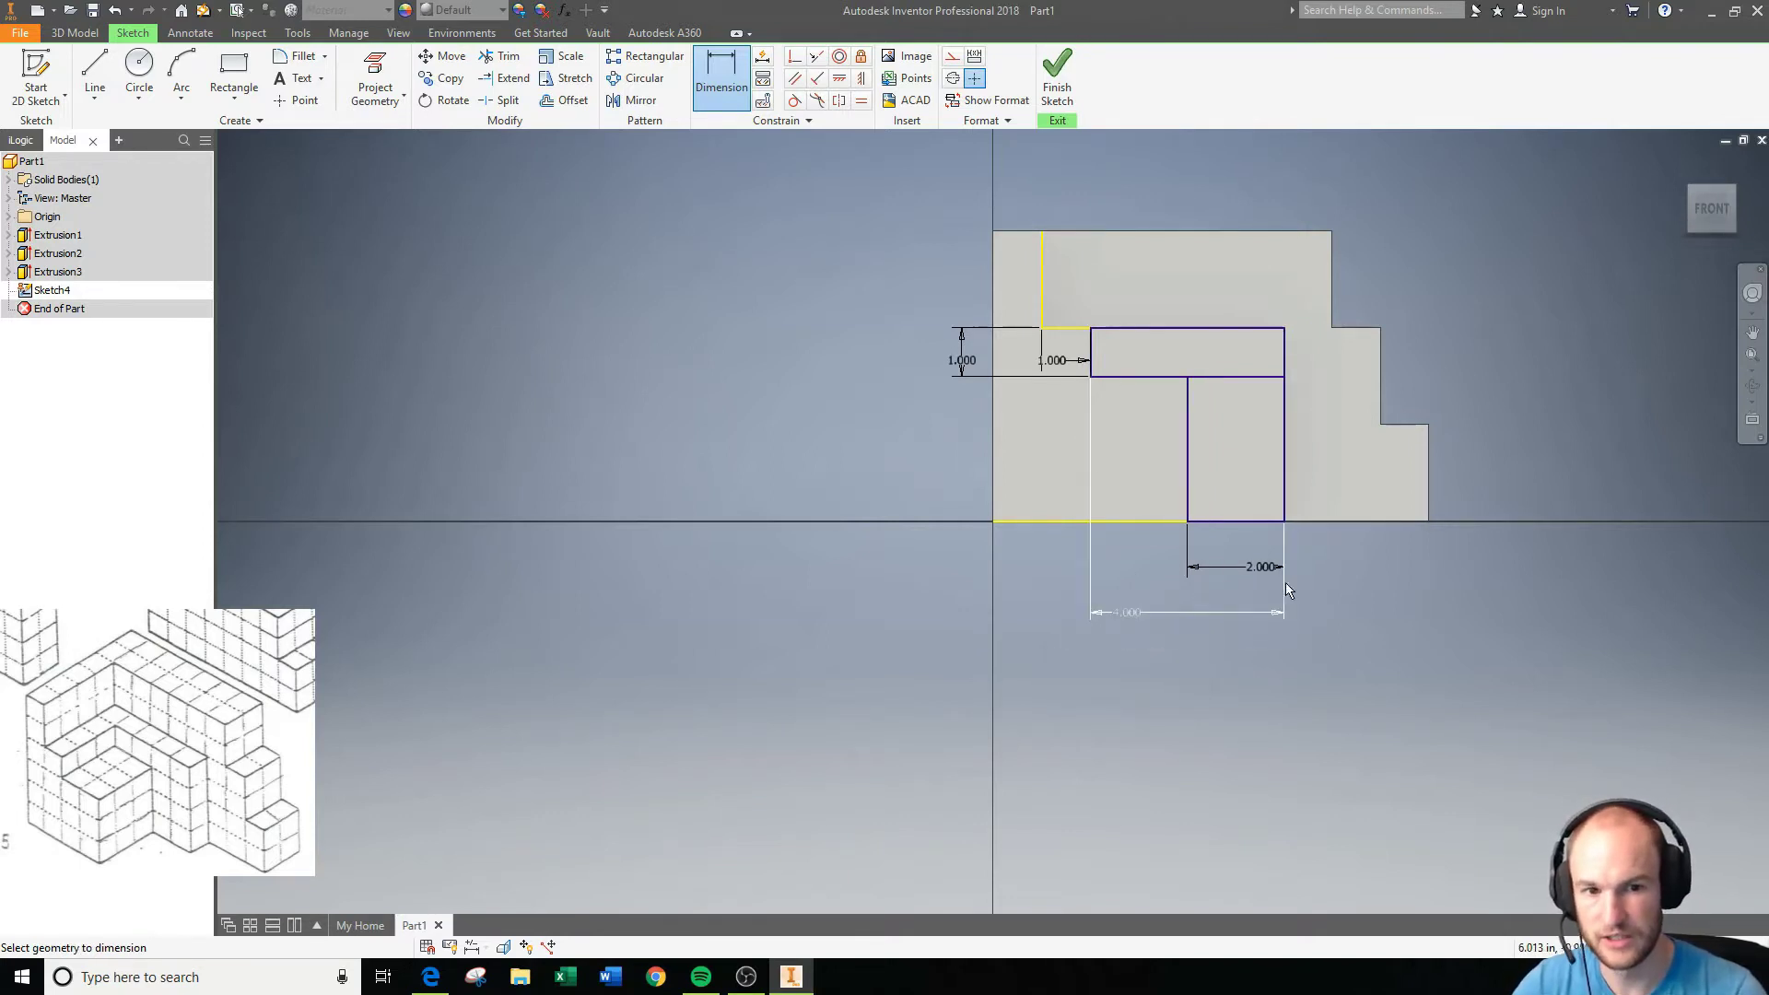
# Add a driven height dimension to the left side of the lower rectangle.
pyautogui.click(1187, 461)
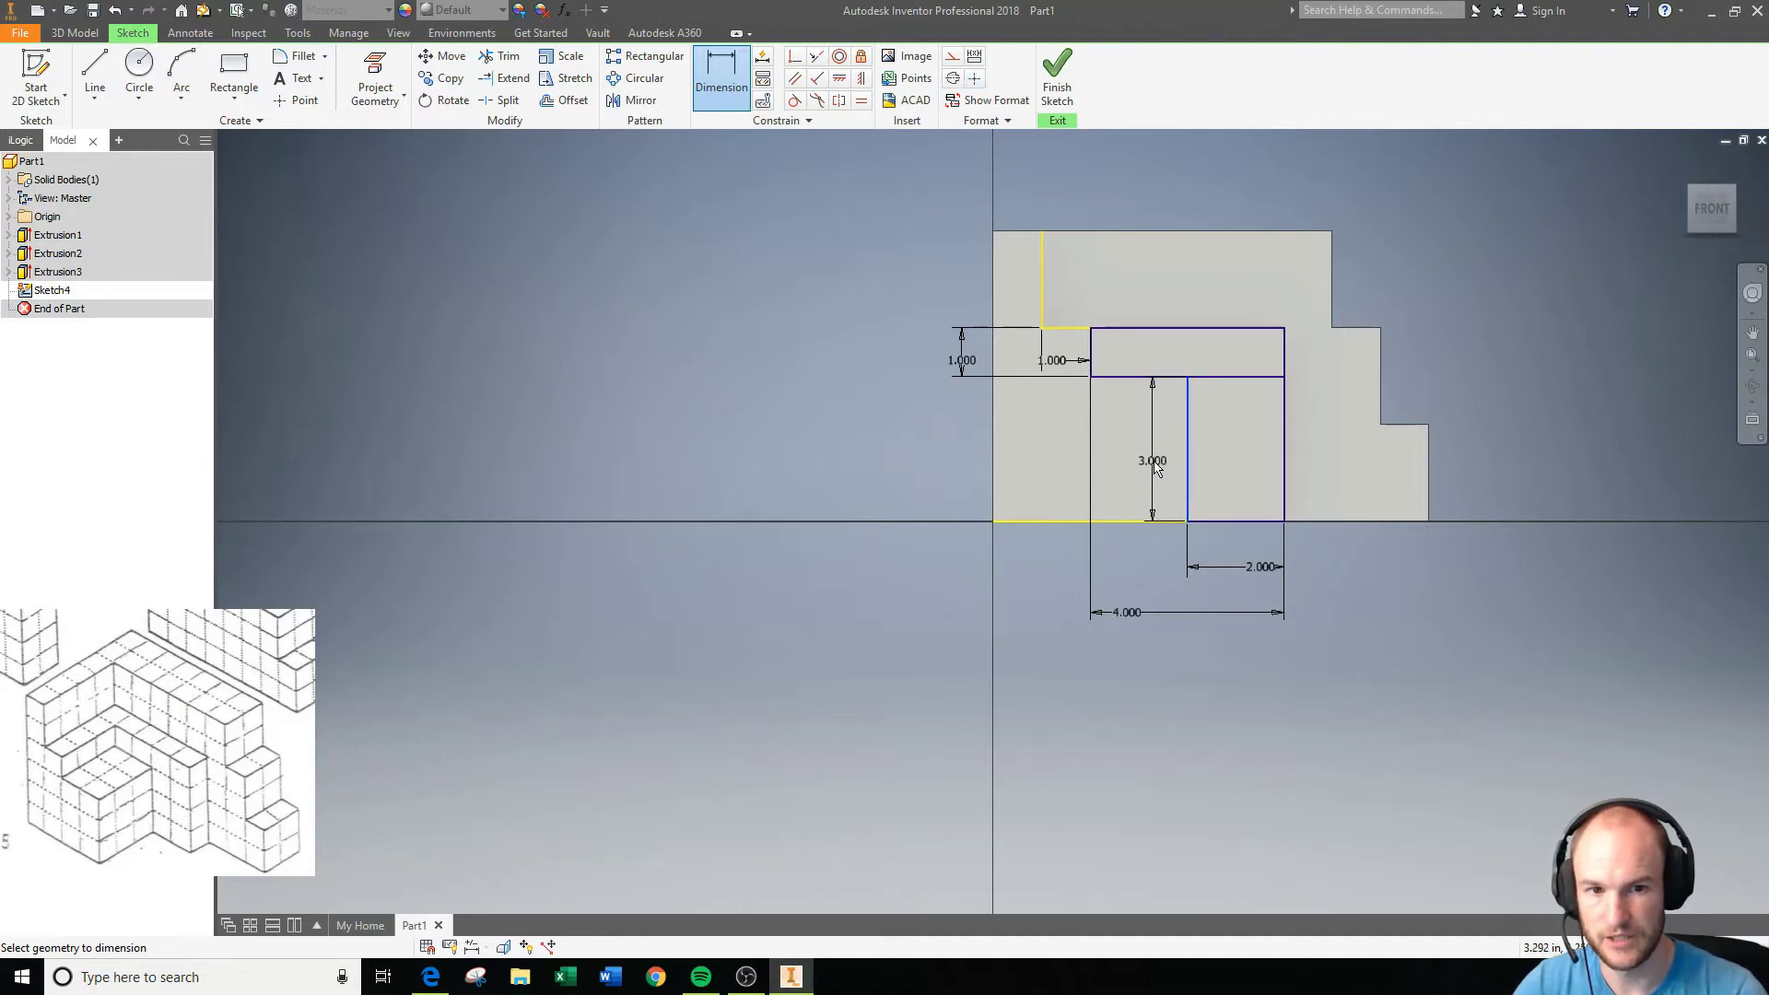
pyautogui.click(1152, 461)
pyautogui.click(402, 171)
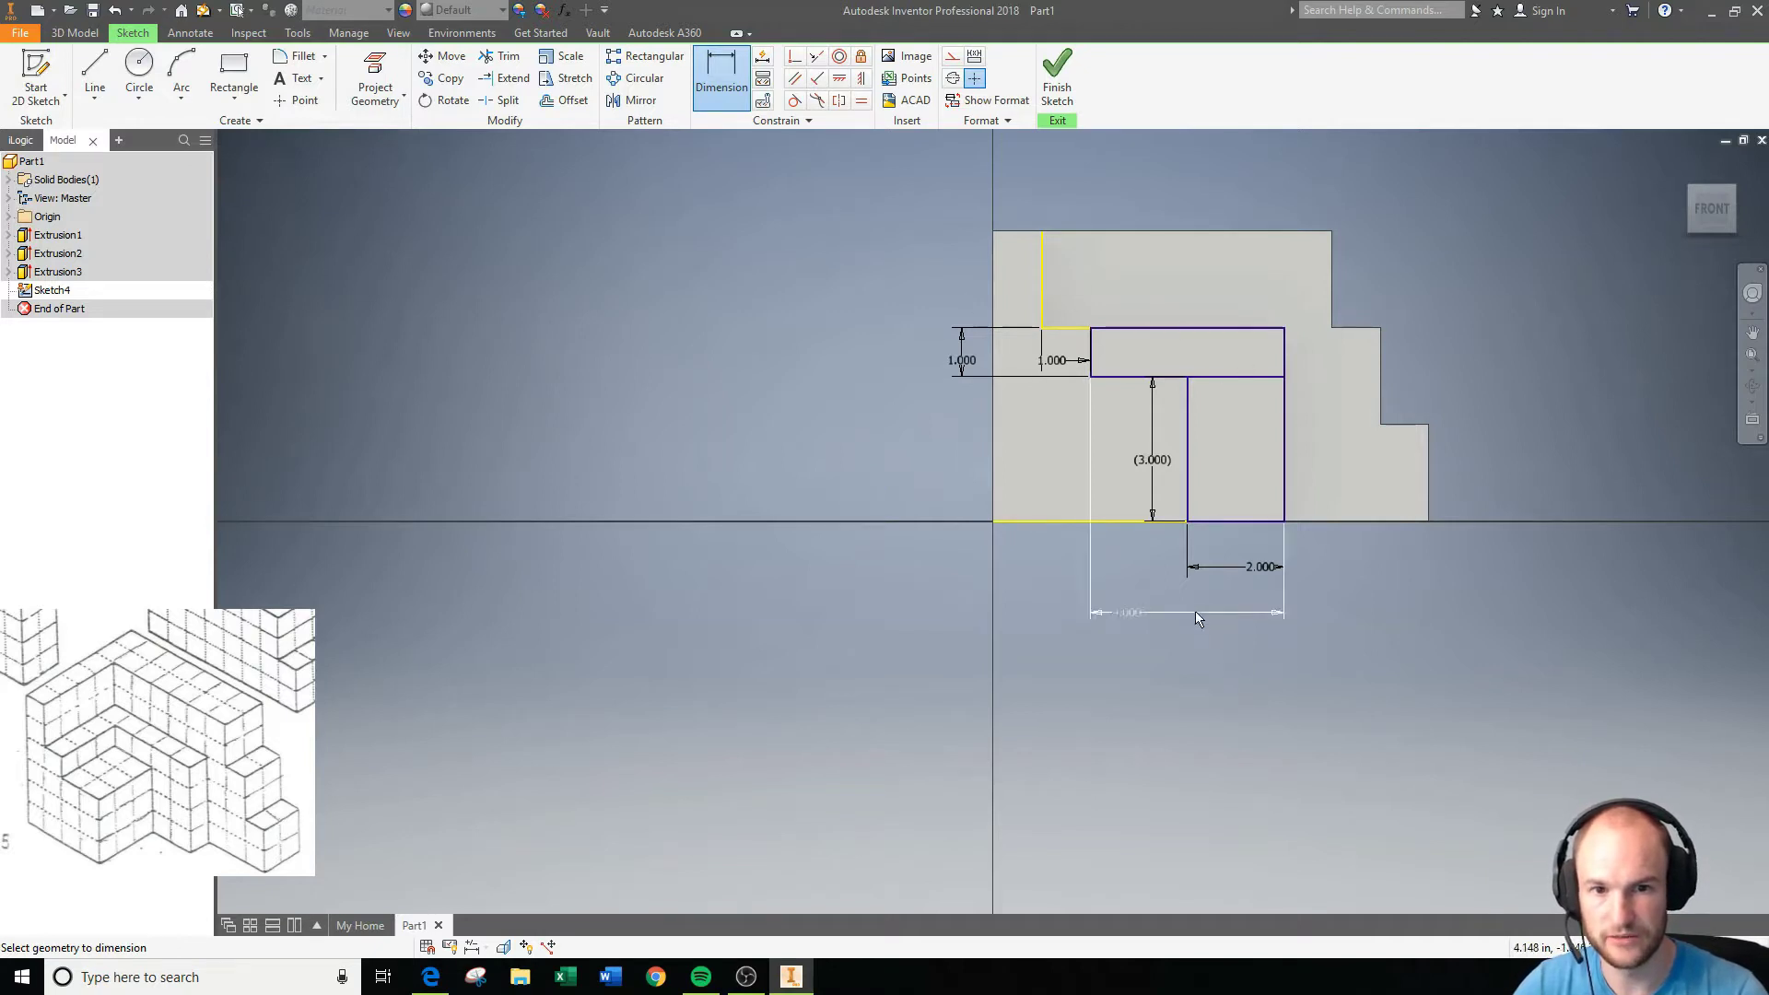
# Finish the sketch and extrude both new rectangles as a 3 in deep cut into the block.
pyautogui.click(1056, 75)
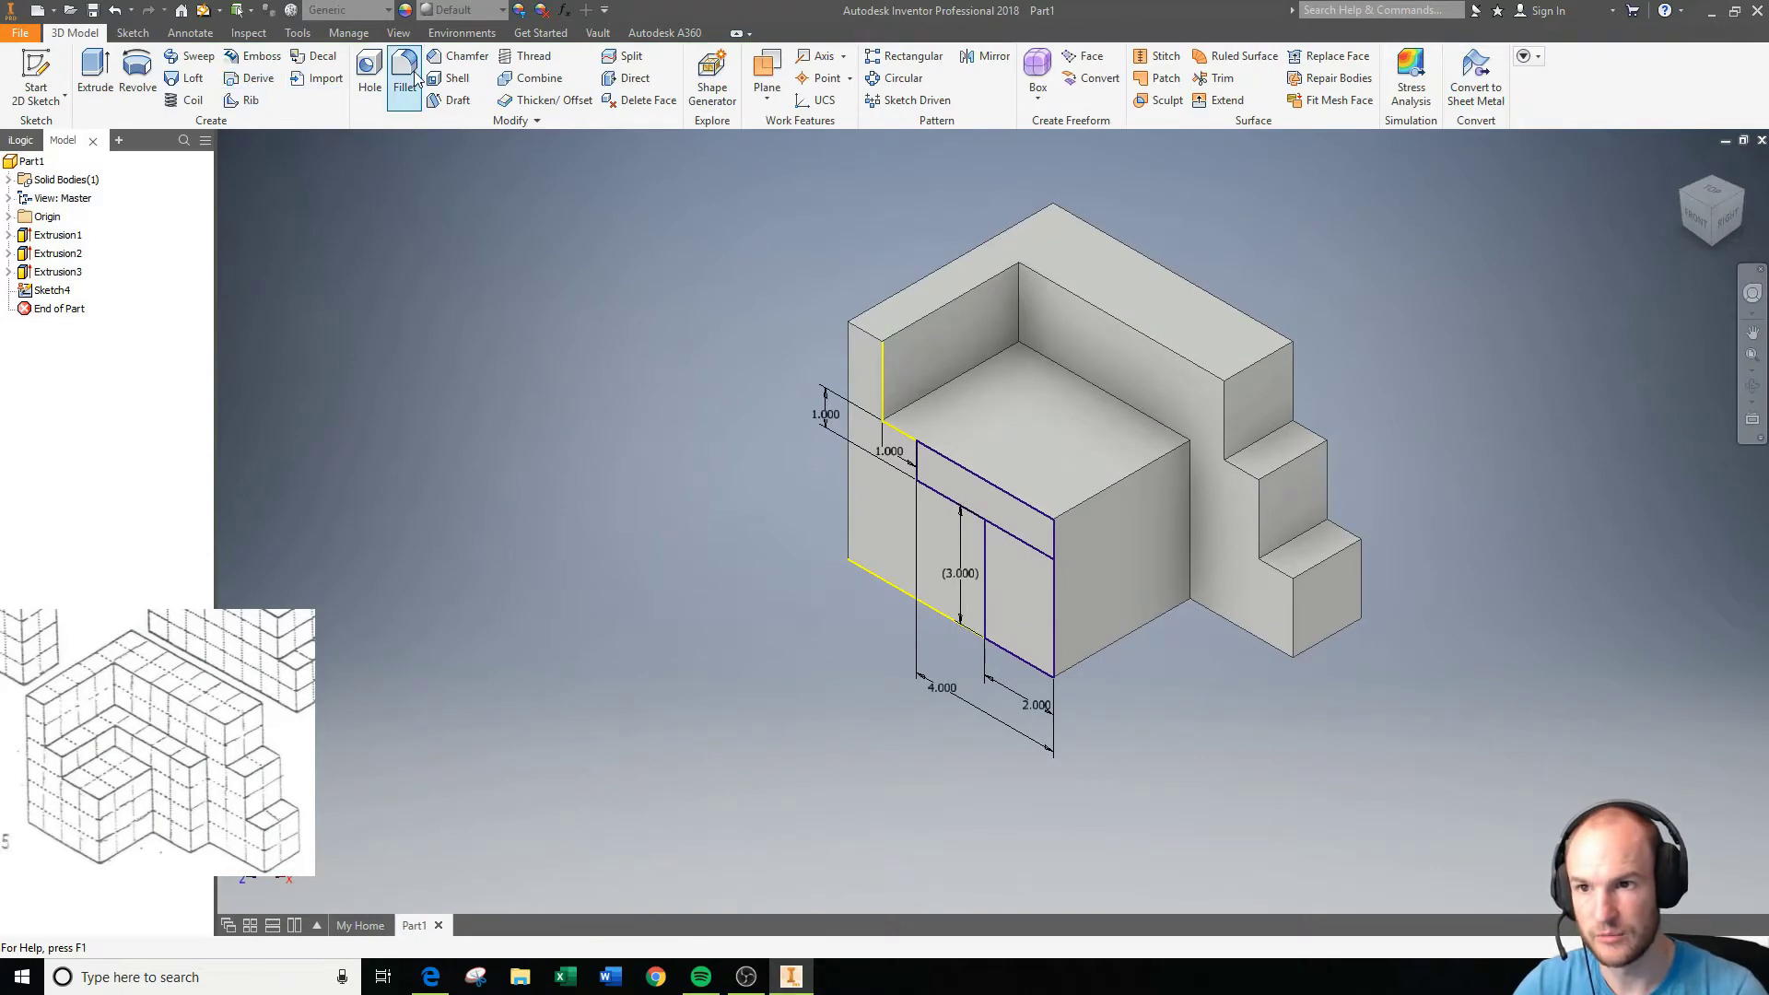
pyautogui.click(96, 78)
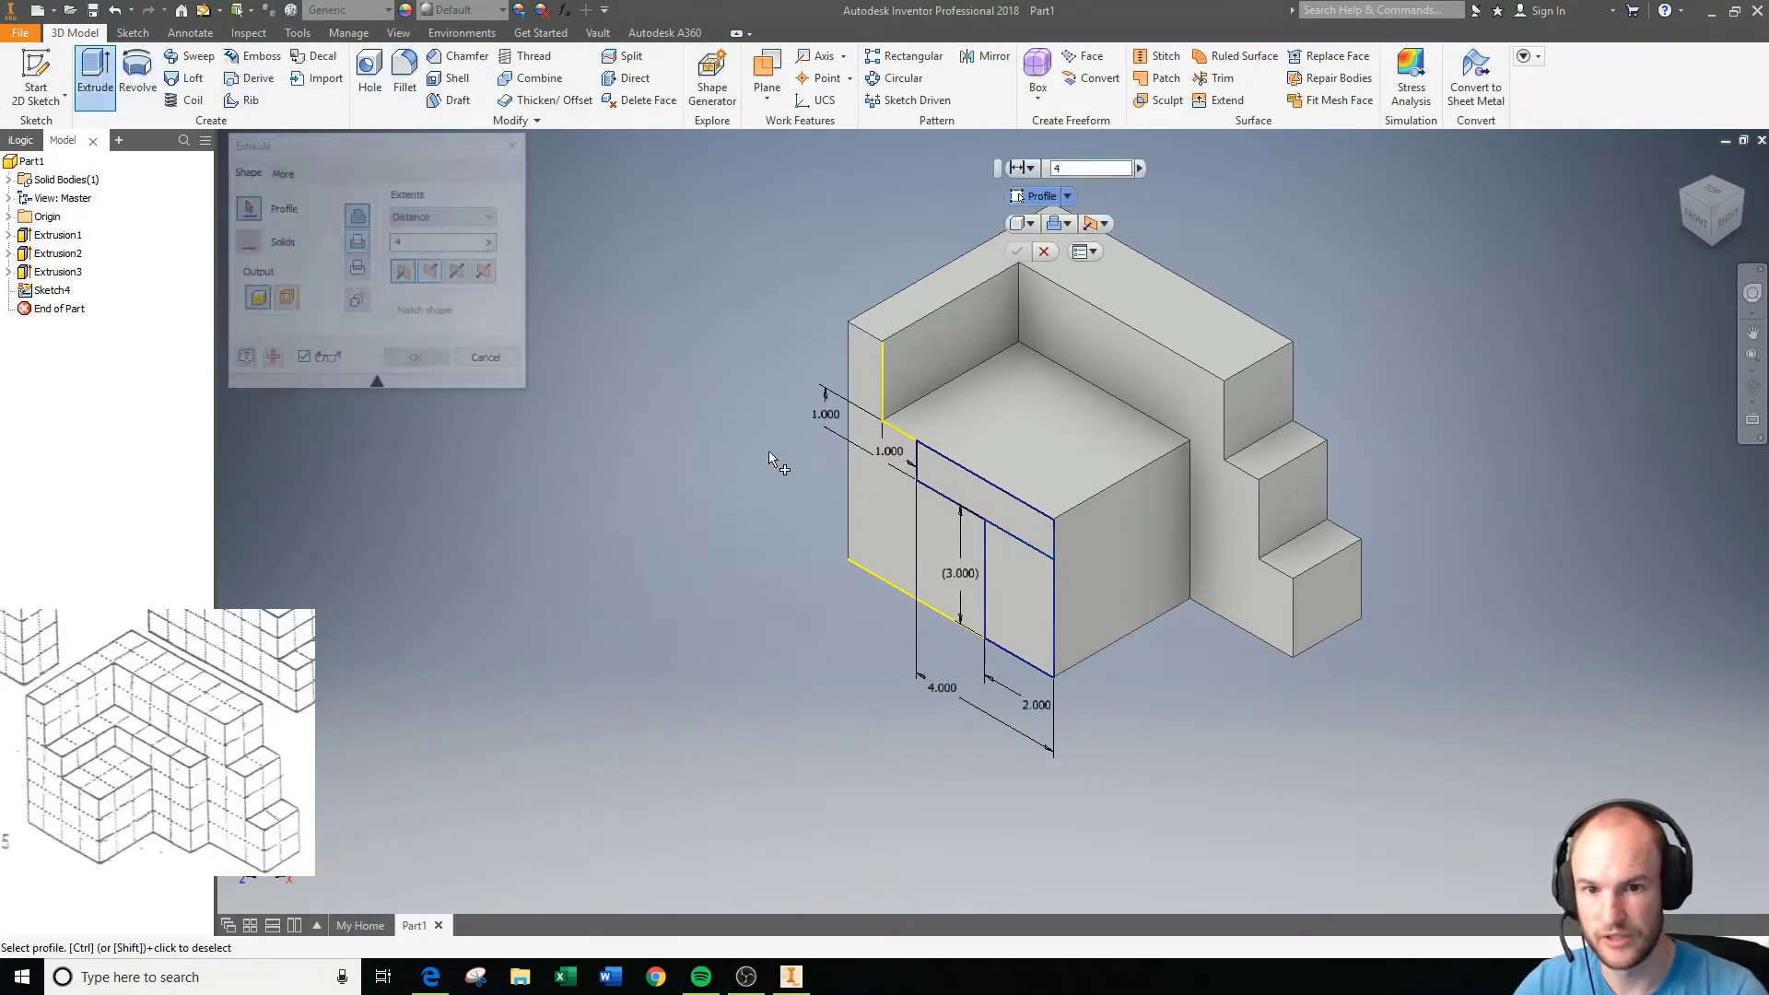
pyautogui.click(965, 502)
pyautogui.click(357, 241)
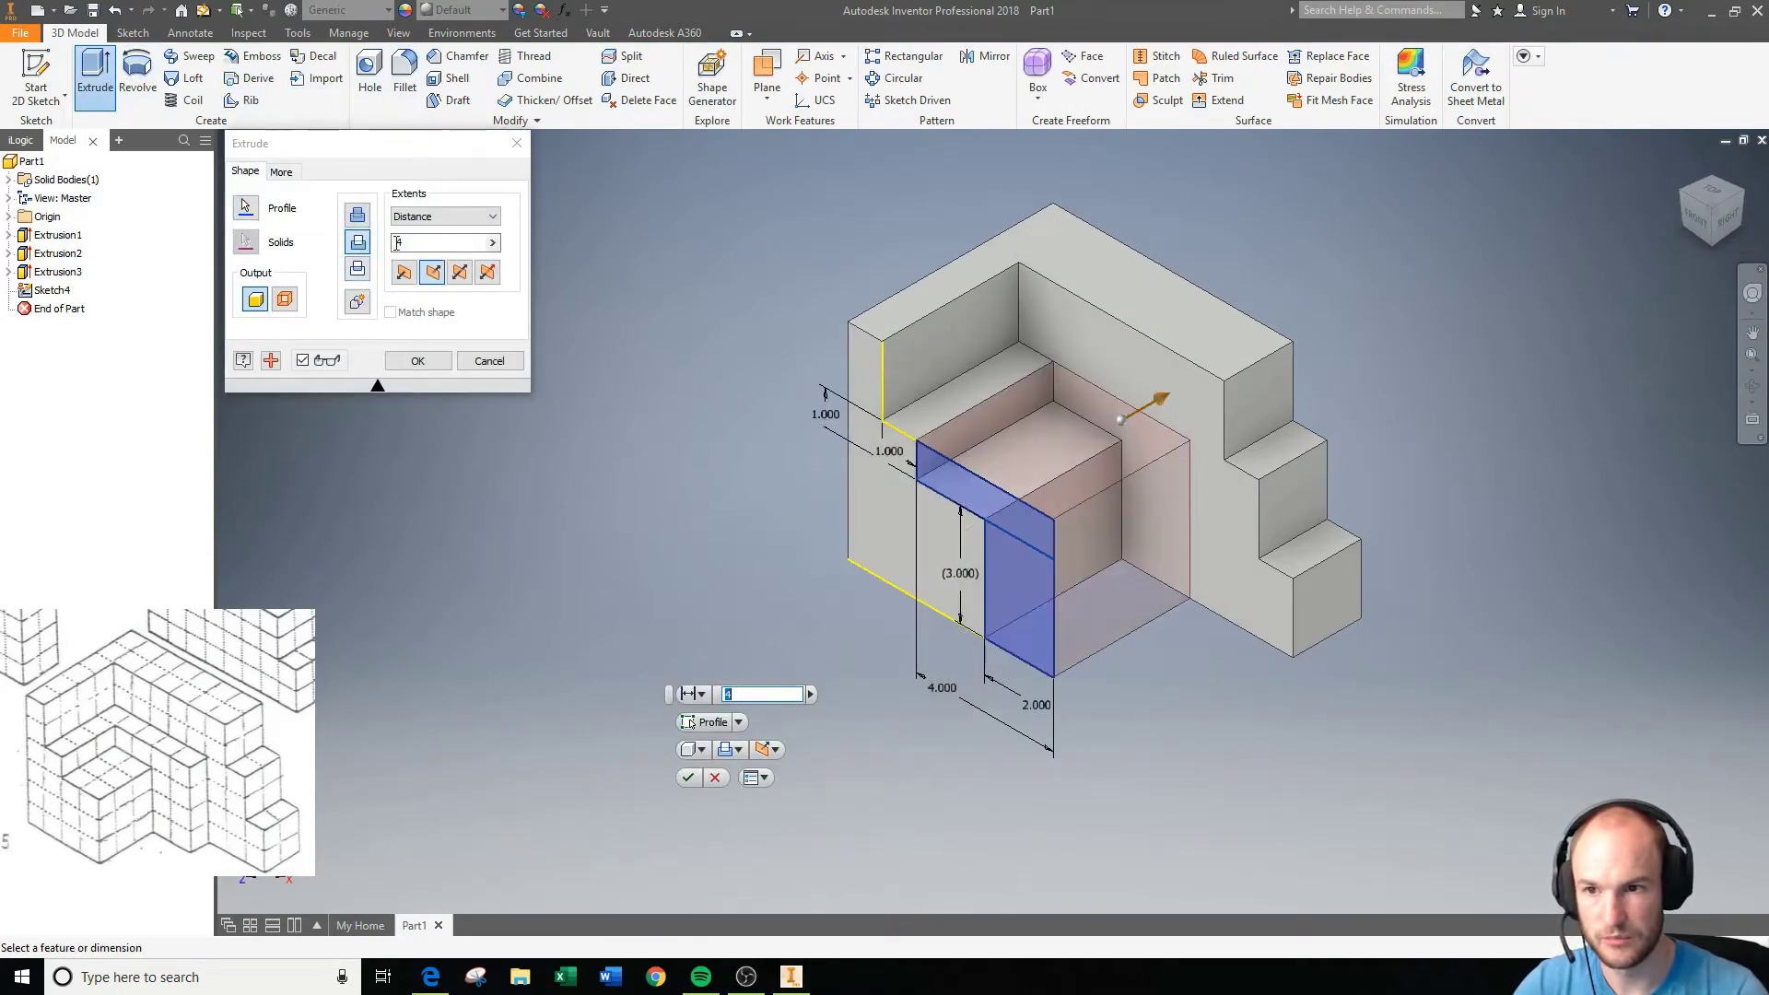
pyautogui.click(405, 242)
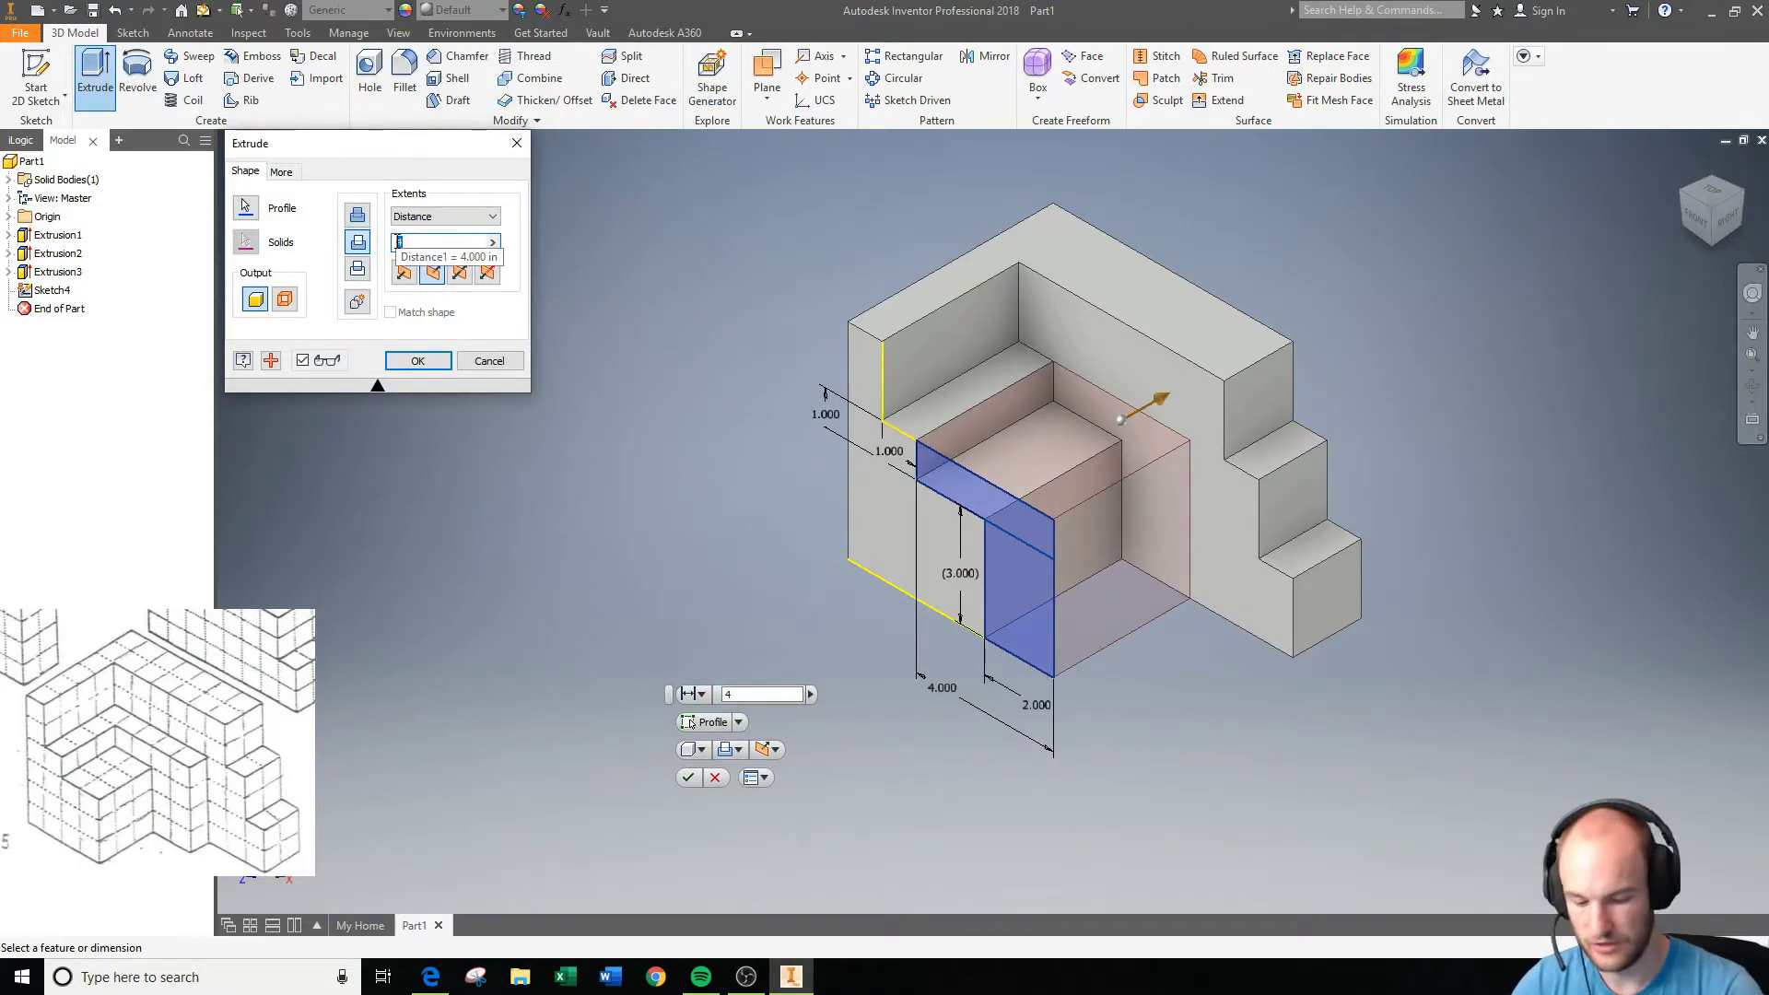
pyautogui.press('Return')
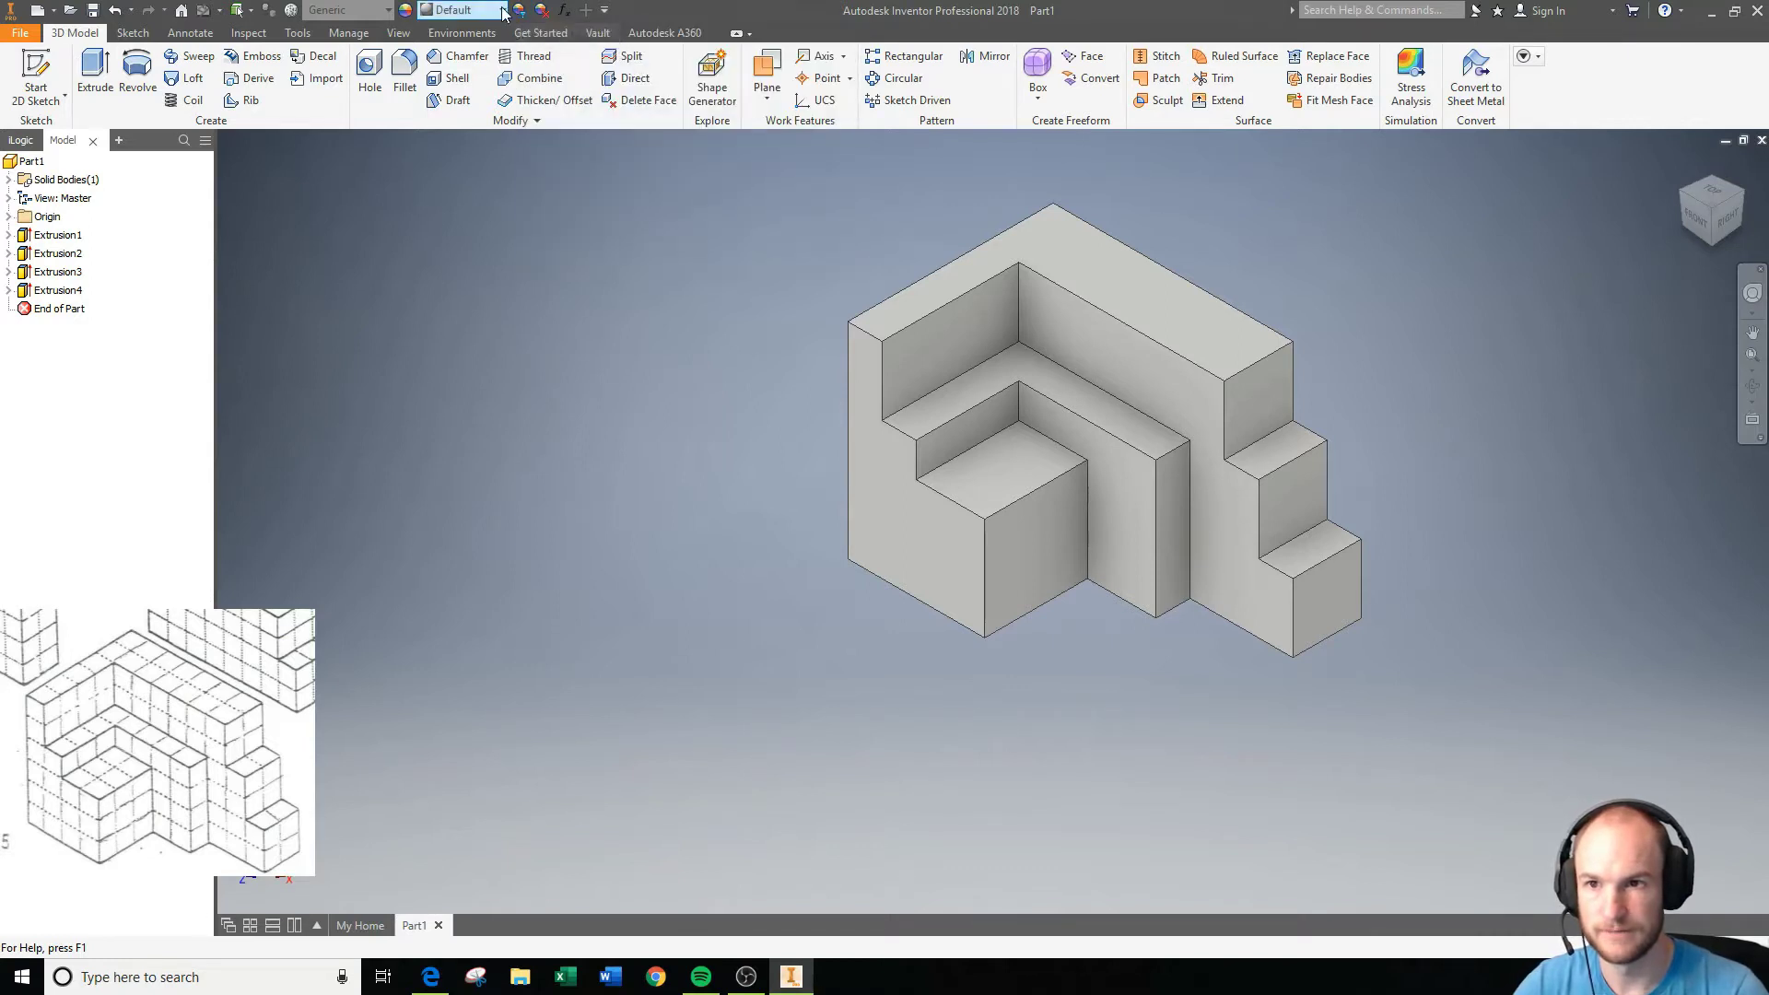
pyautogui.click(406, 11)
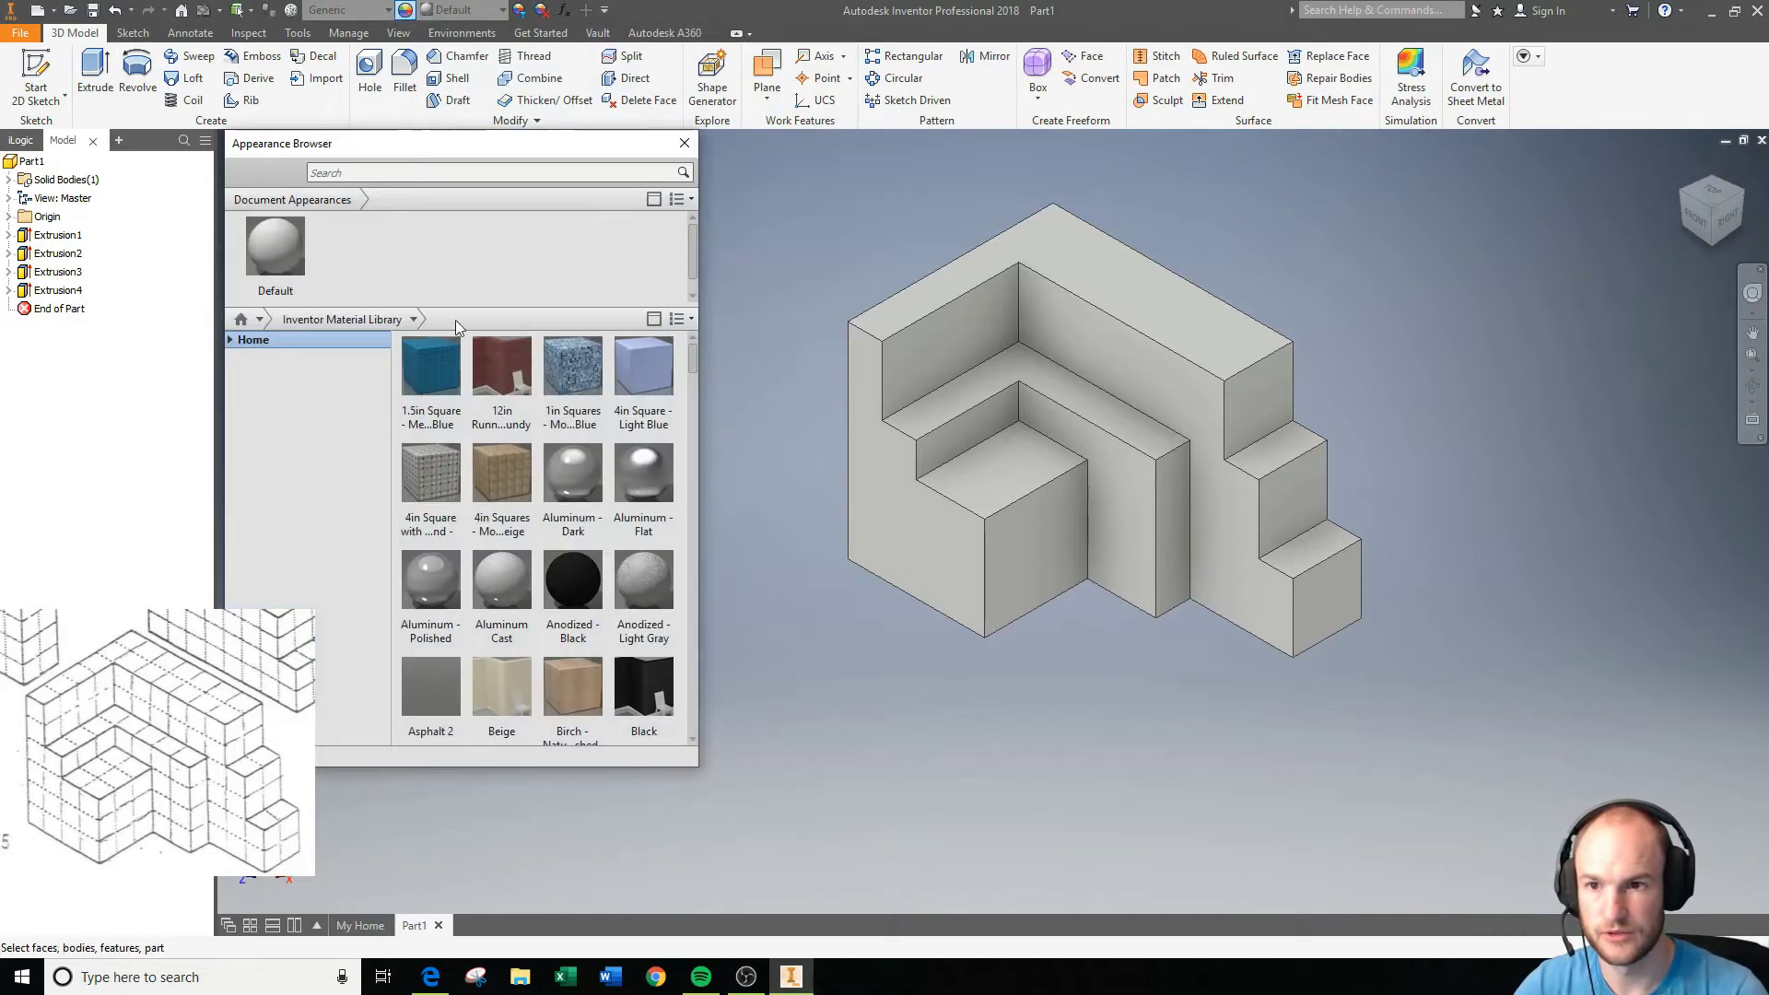
pyautogui.click(679, 148)
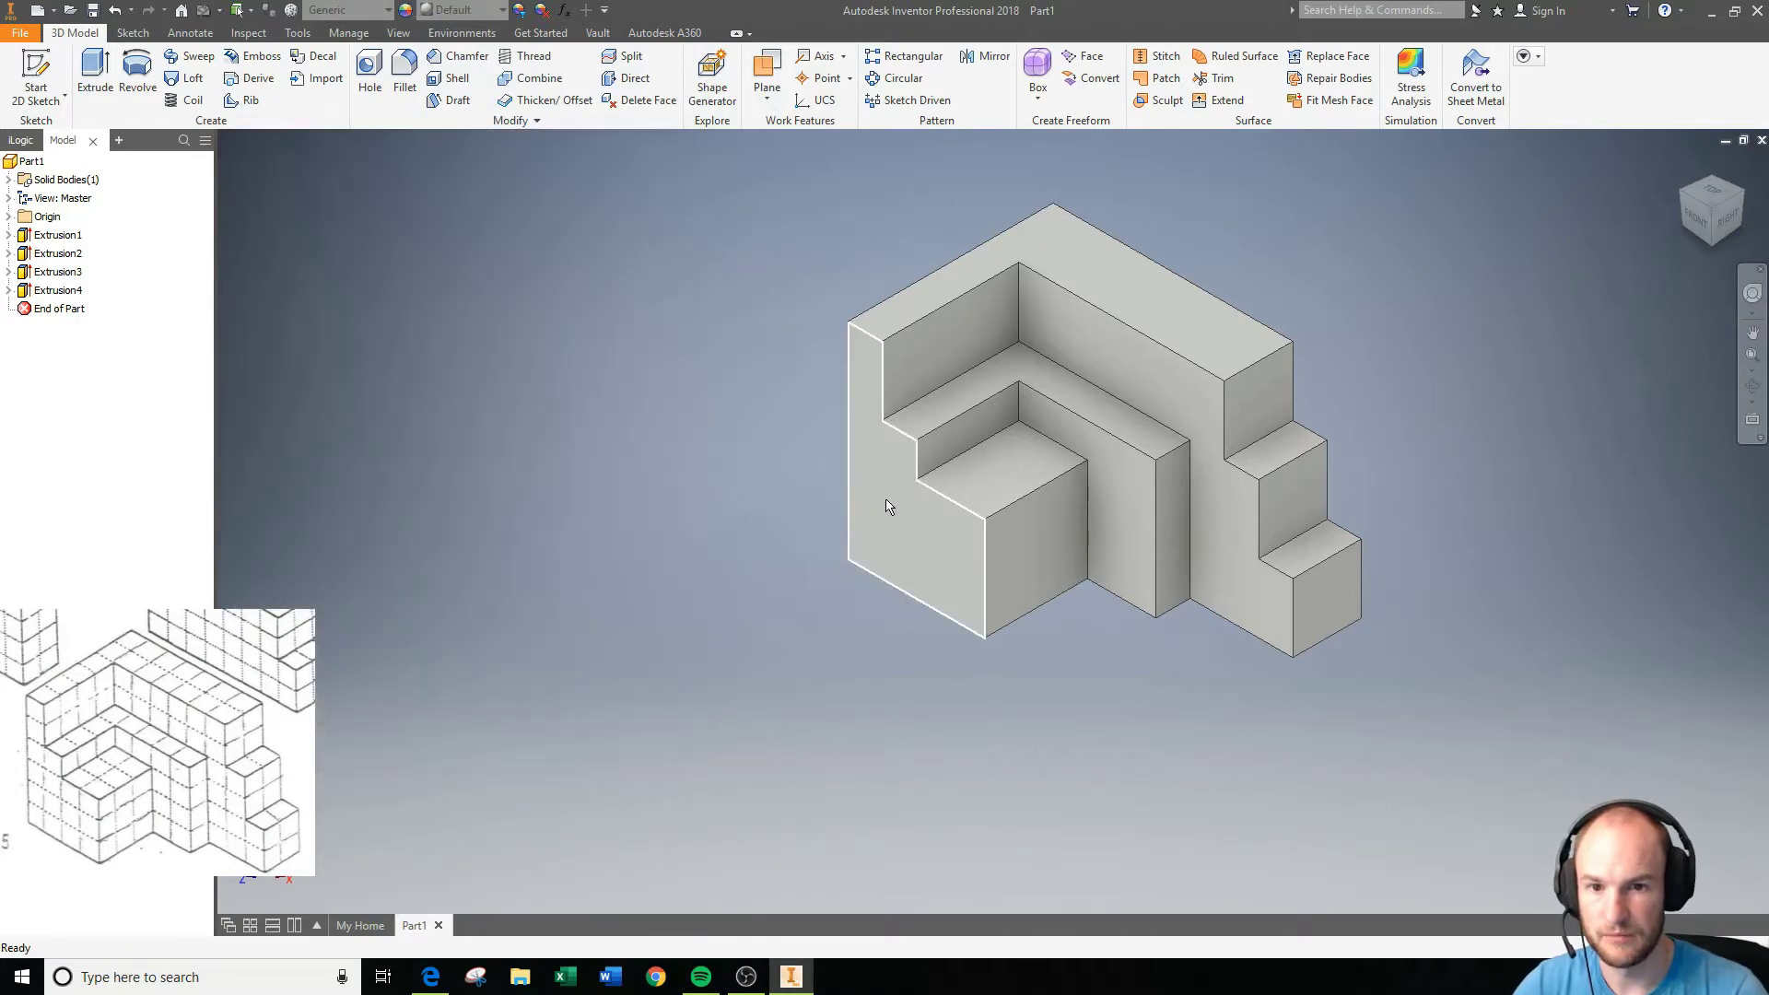
pyautogui.rightClick(886, 505)
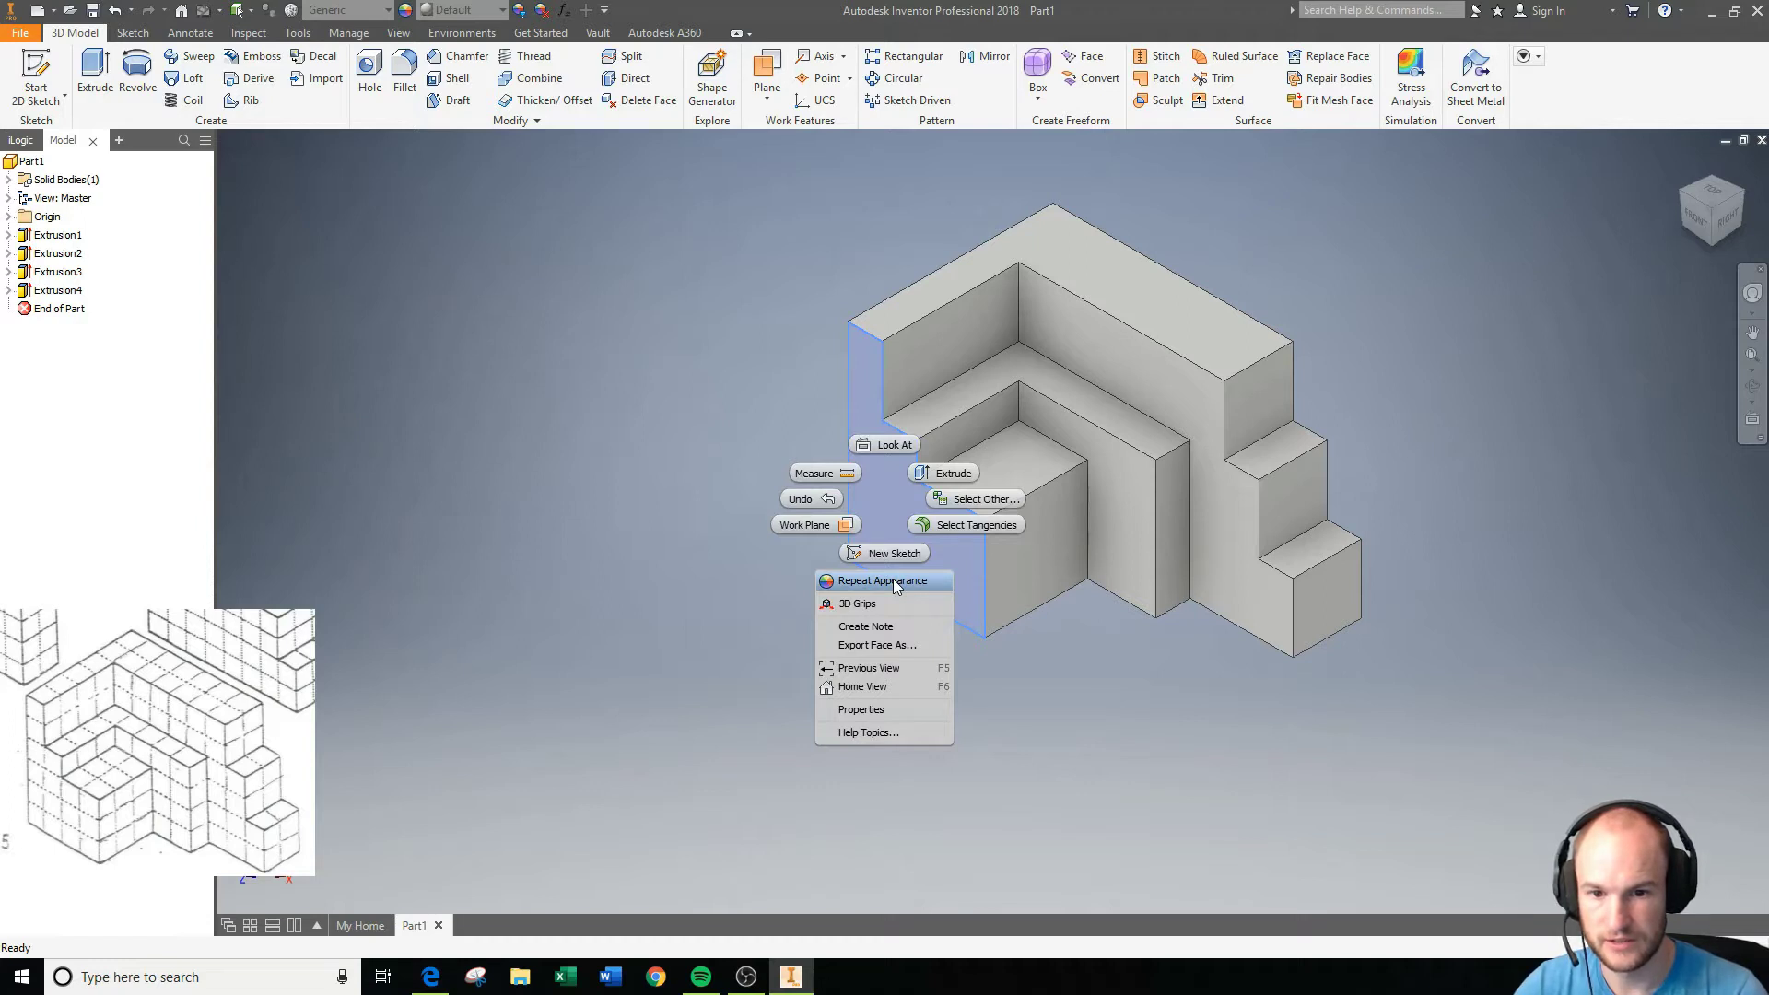
pyautogui.click(877, 709)
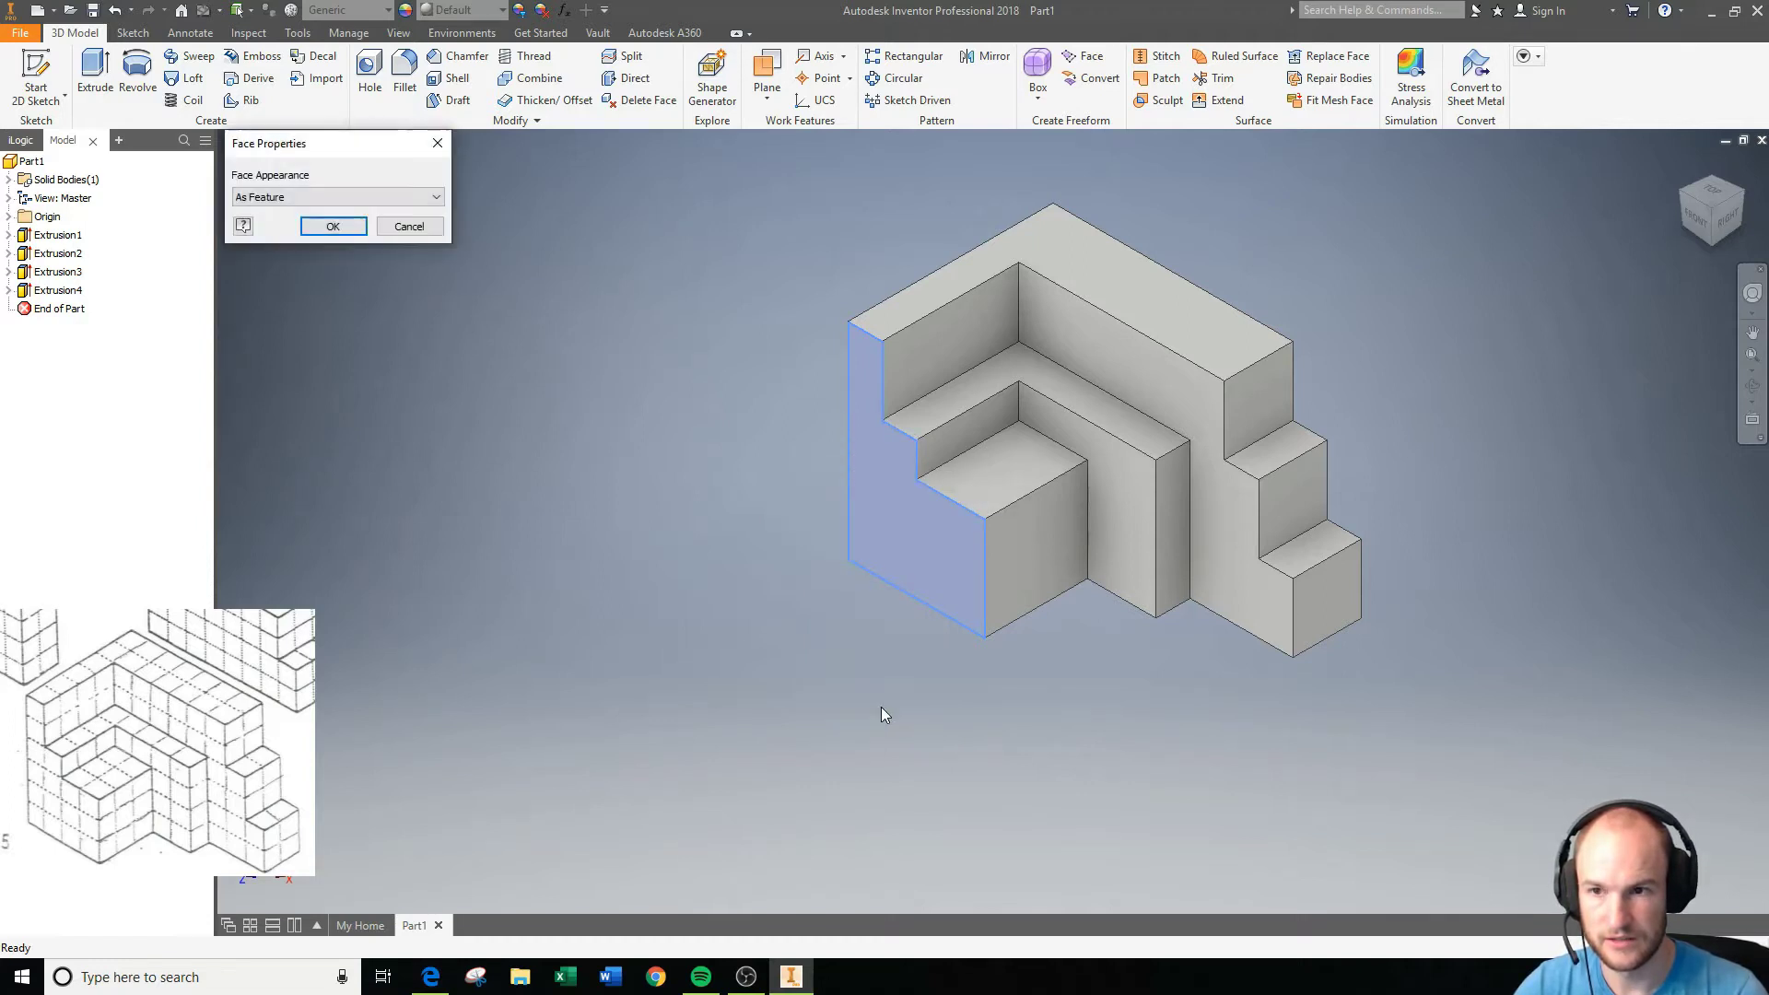
pyautogui.click(313, 197)
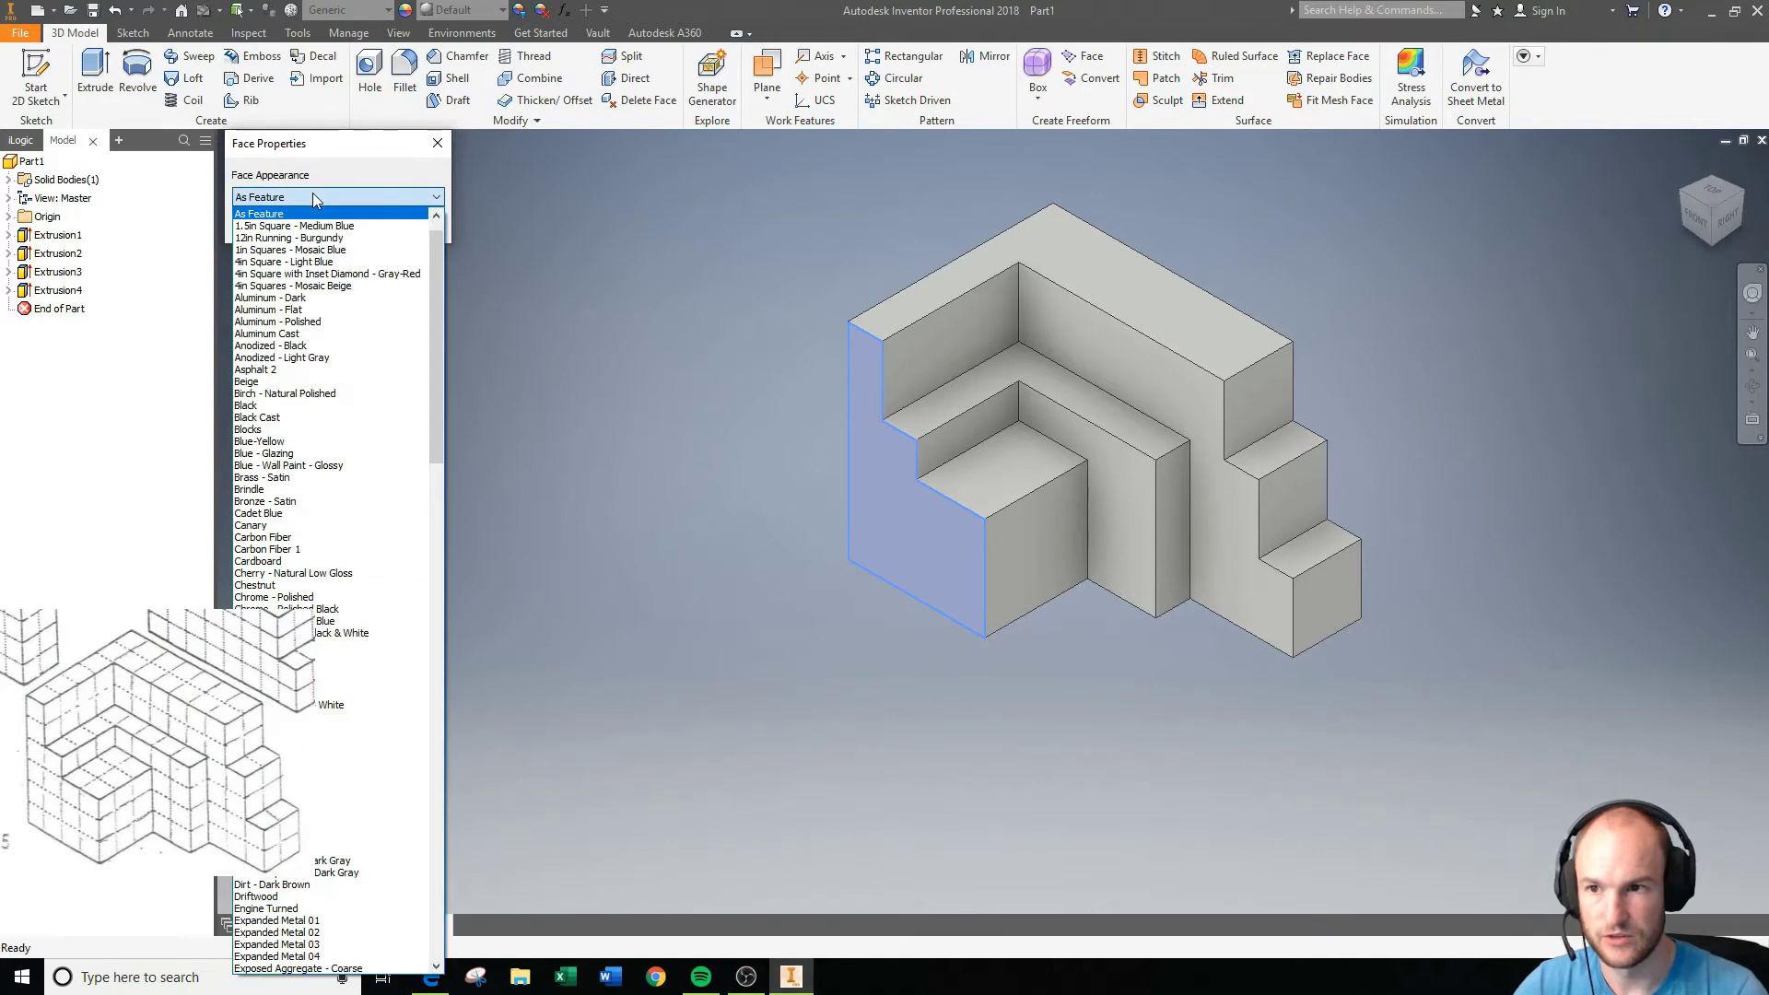
pyautogui.click(433, 145)
pyautogui.click(437, 143)
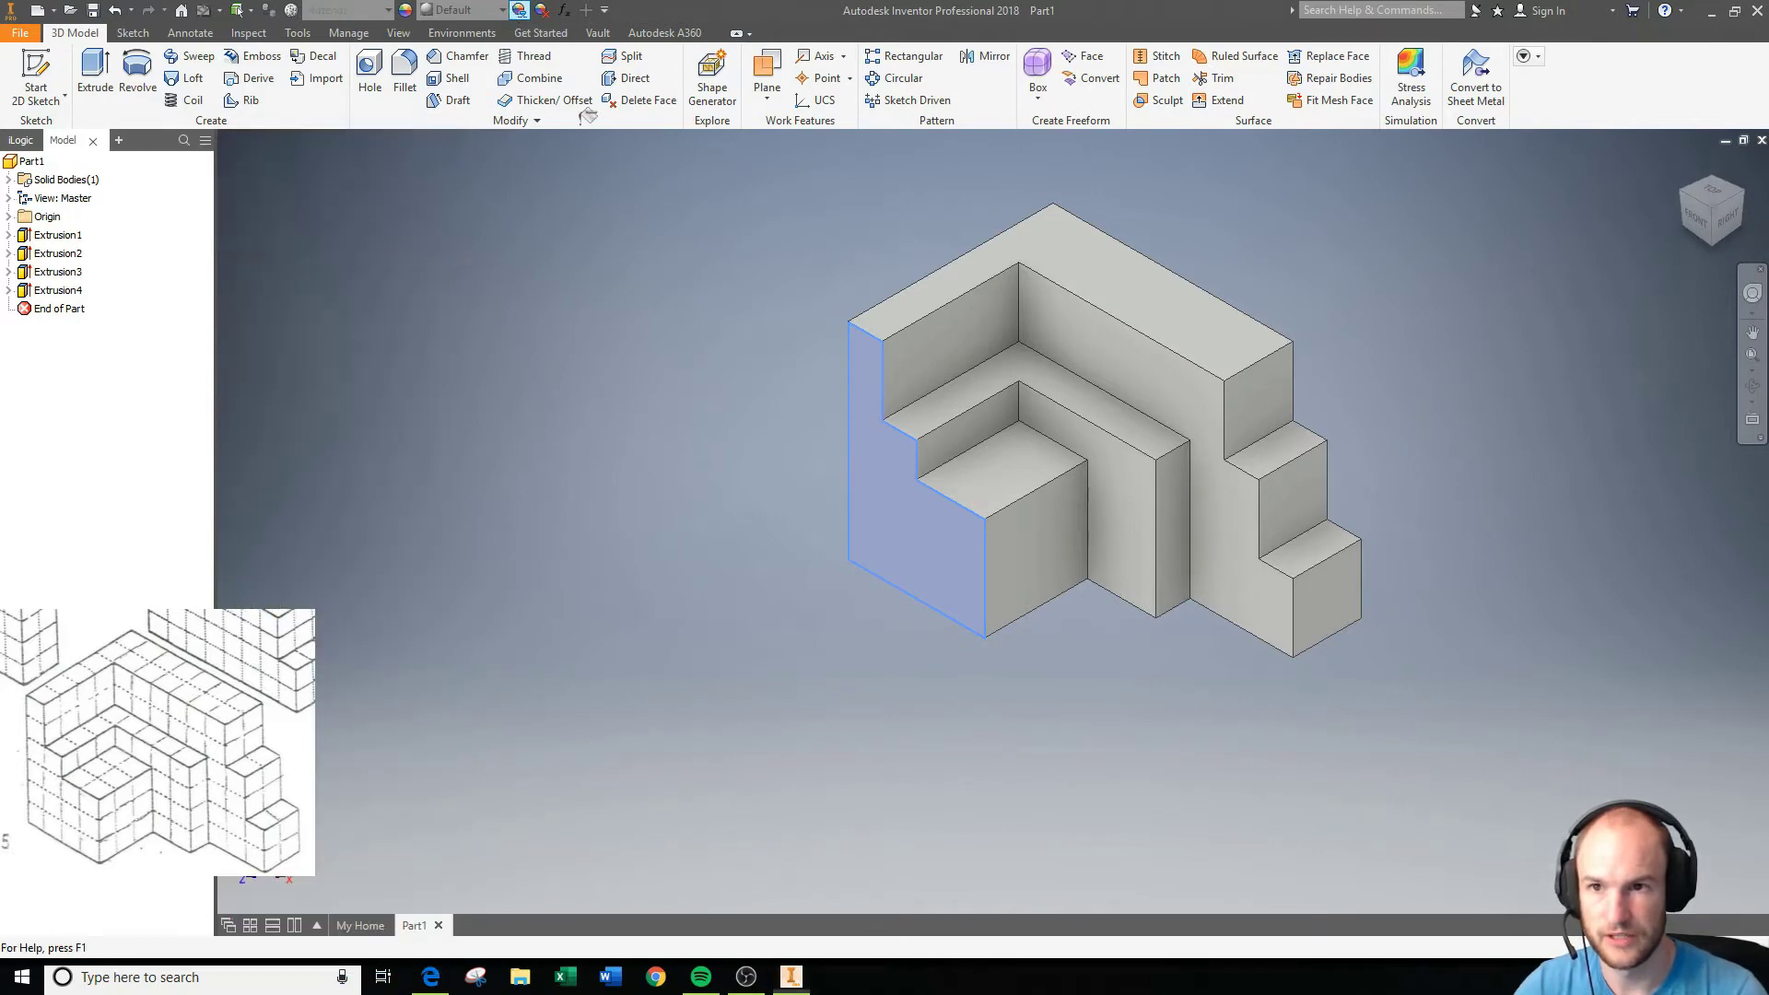
# Try to tint the end face and the two parallel recess faces blue with RGB 0, 34, 255.
pyautogui.click(1059, 264)
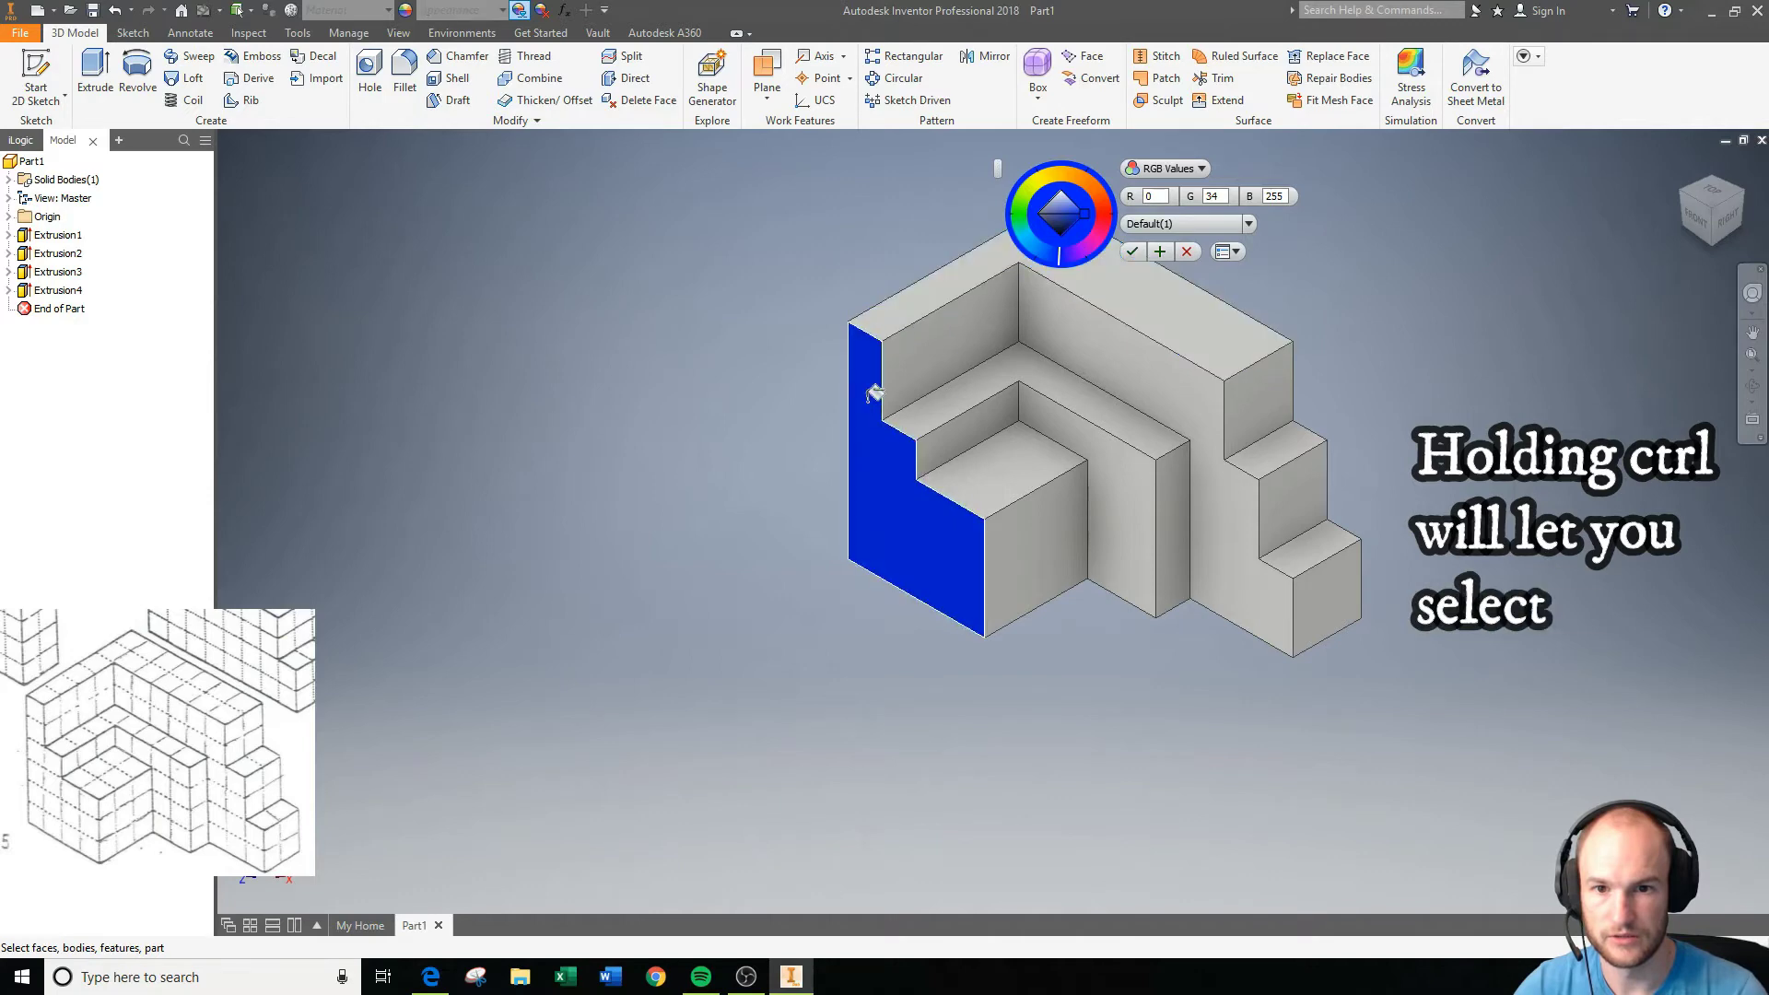
pyautogui.keyDown('ctrl'); pyautogui.click(1057, 330); pyautogui.keyUp('ctrl')
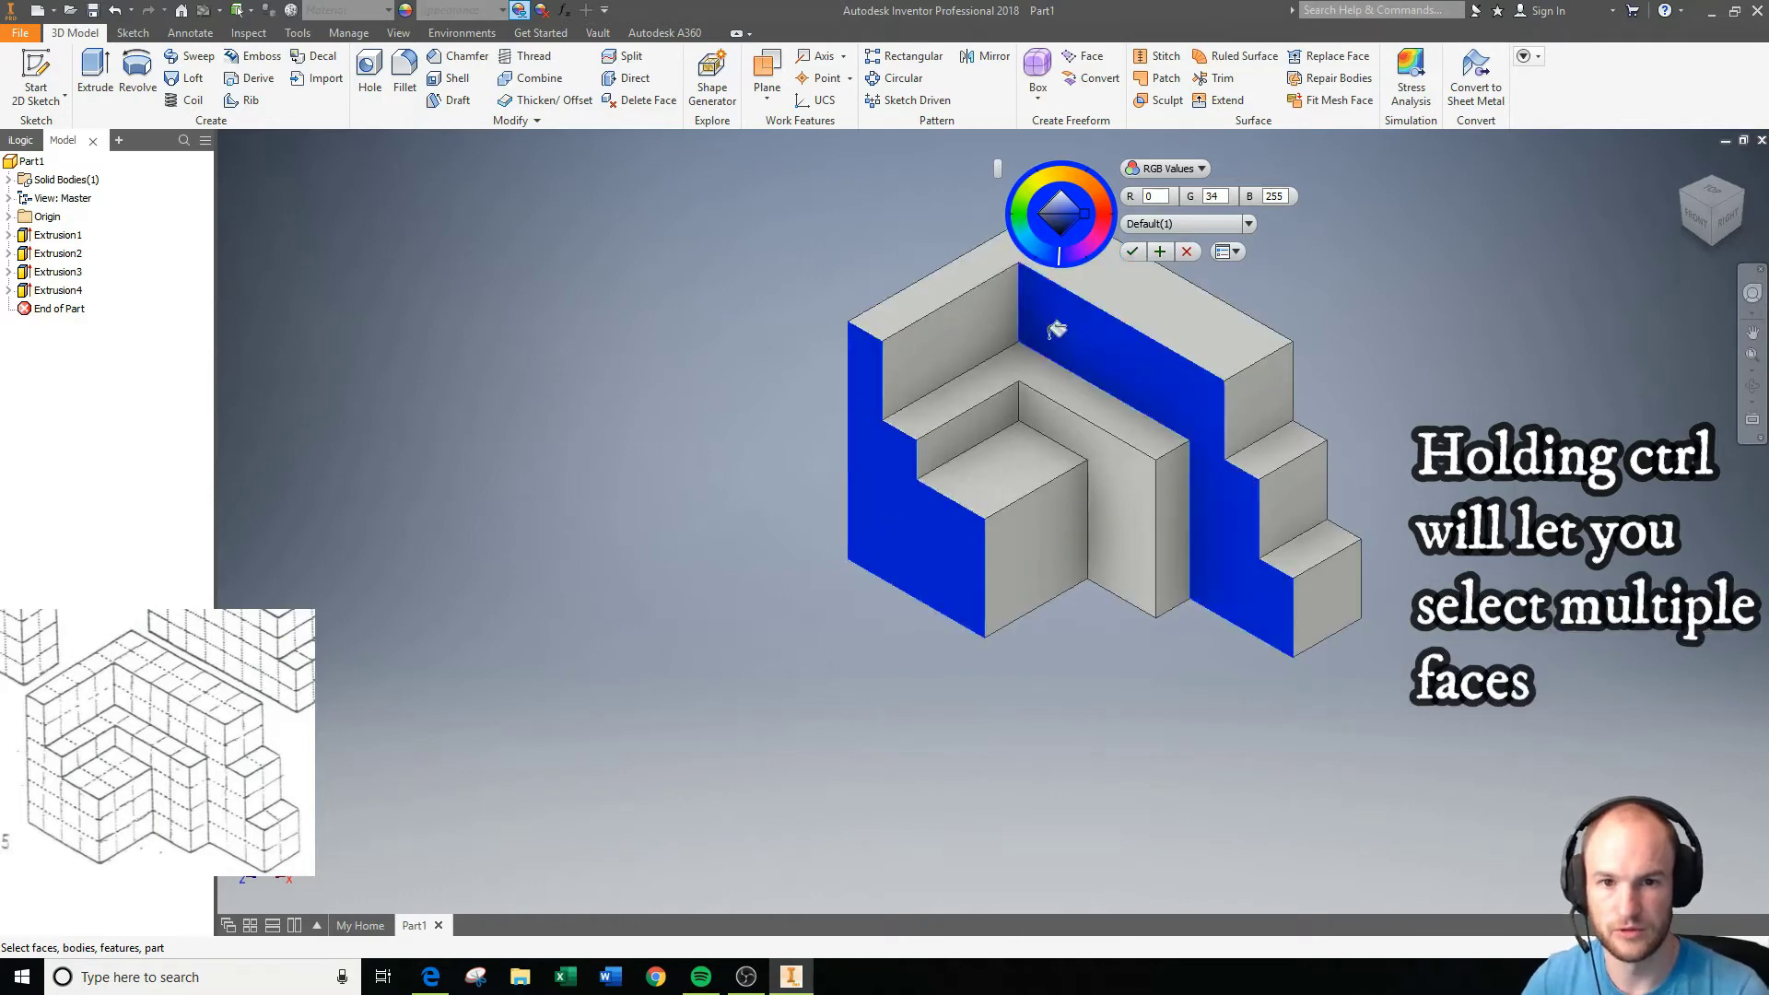
pyautogui.keyDown('ctrl'); pyautogui.click(1080, 437); pyautogui.keyUp('ctrl')
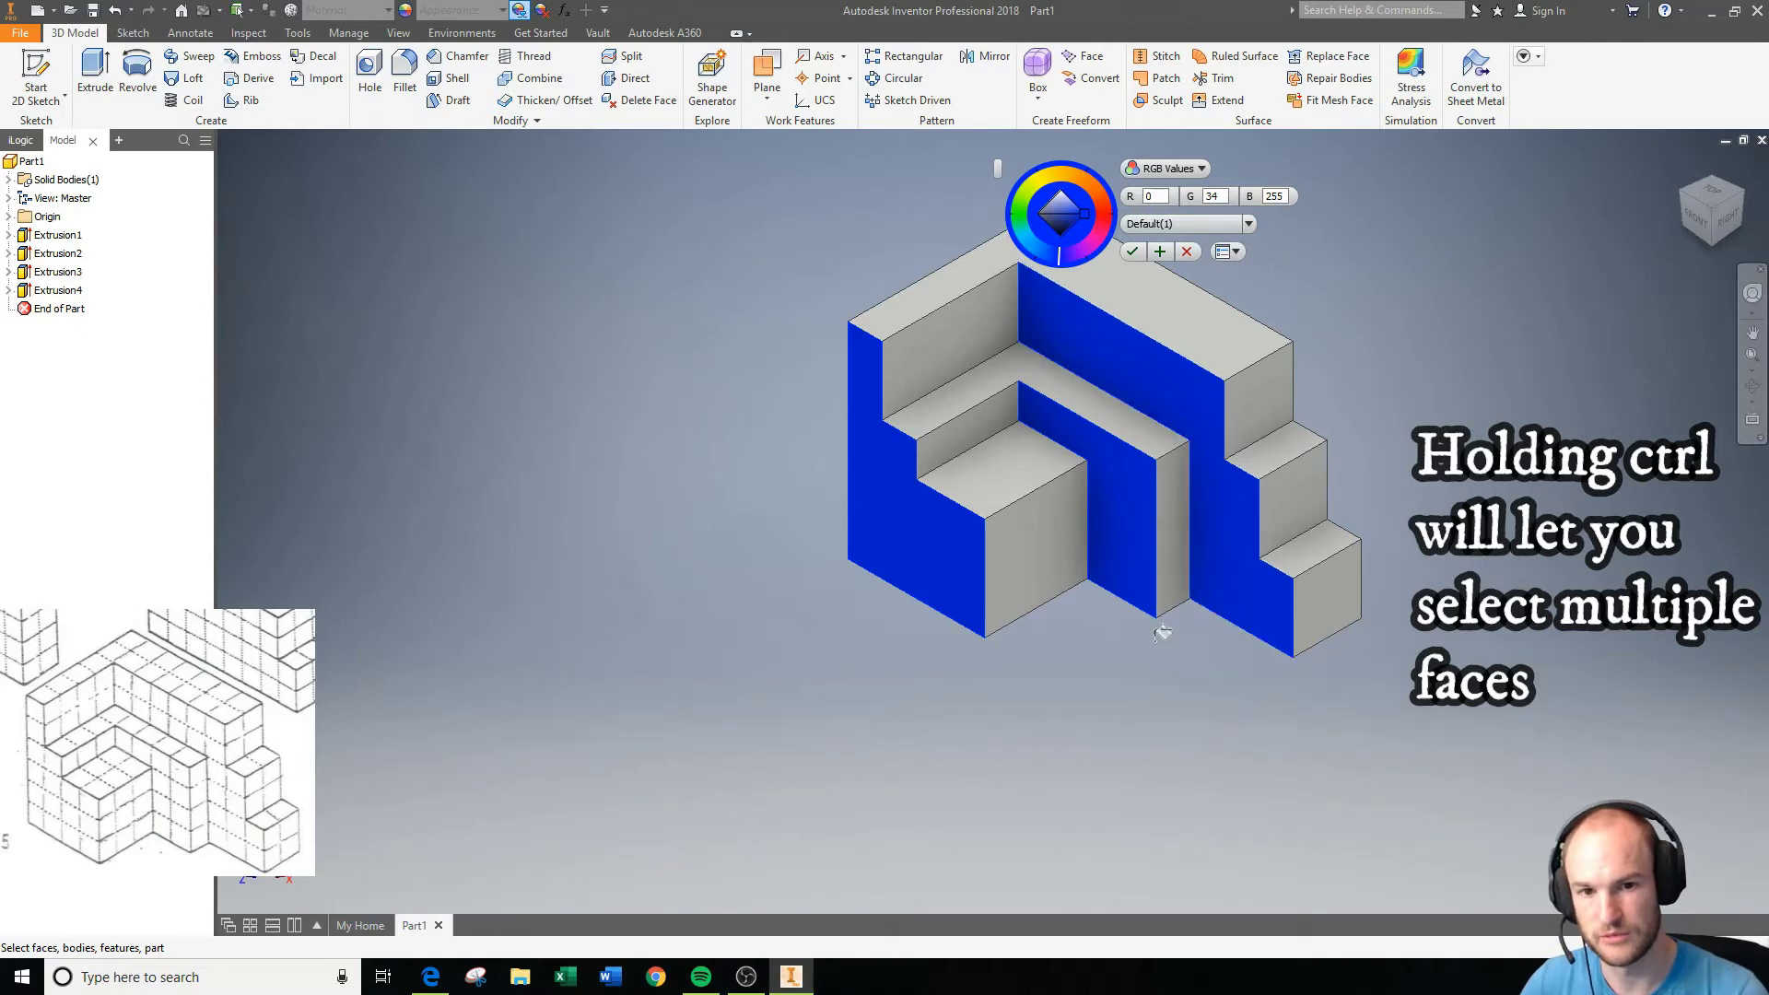
# Set the tint to blue RGB 0, 17, 255 and apply it to the end face and the two parallel recess faces.
pyautogui.moveTo(1060, 267)
pyautogui.mouseDown()
pyautogui.moveTo(1096, 261)
pyautogui.moveTo(1061, 267)
pyautogui.mouseUp()
pyautogui.click(1137, 252)
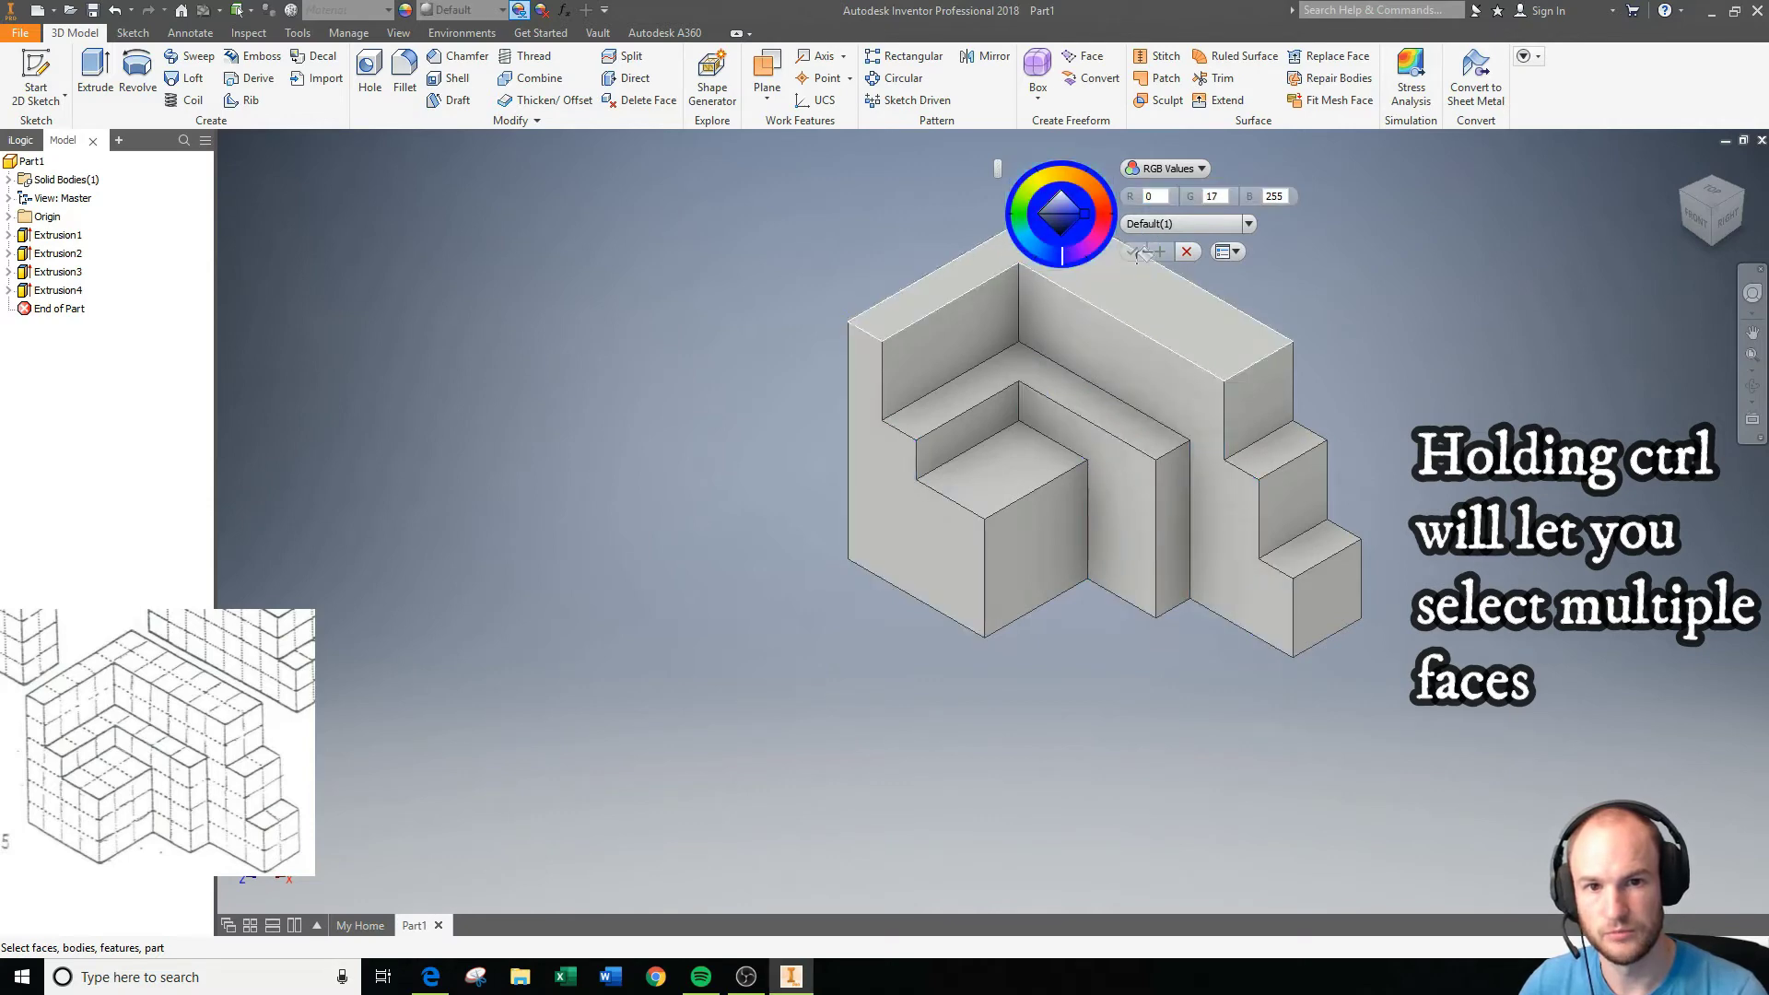
pyautogui.click(866, 462)
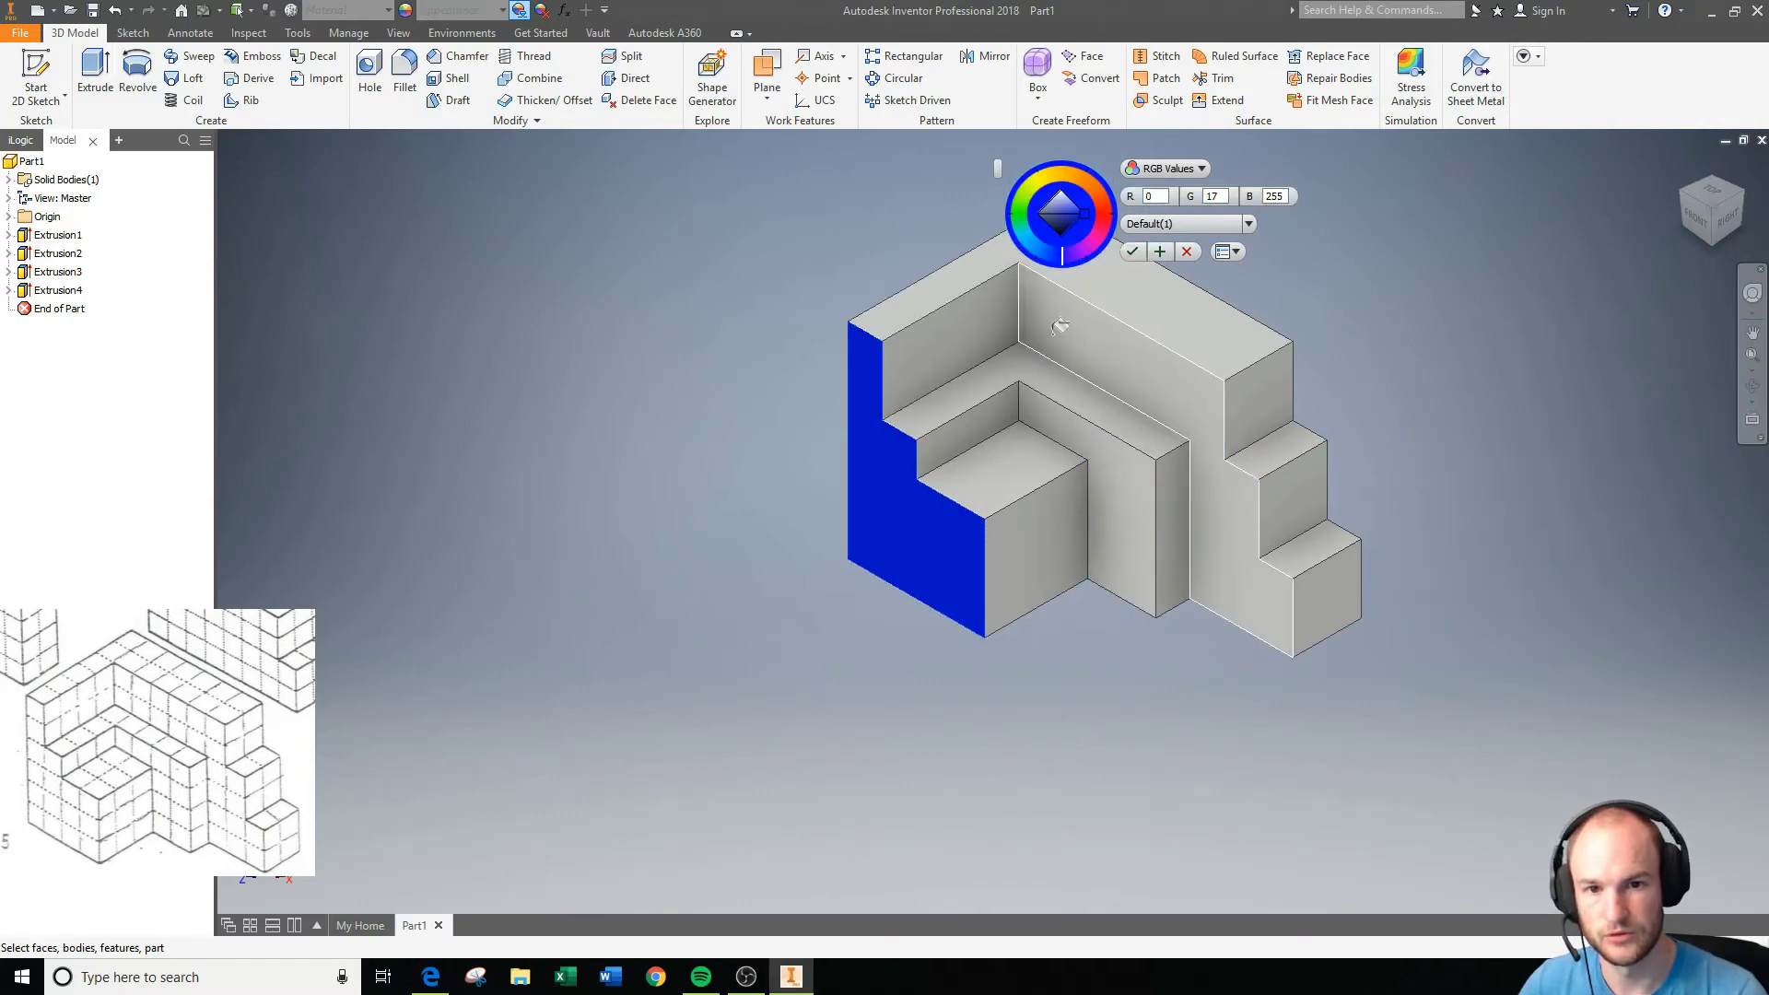
pyautogui.click(1060, 326)
pyautogui.click(1143, 511)
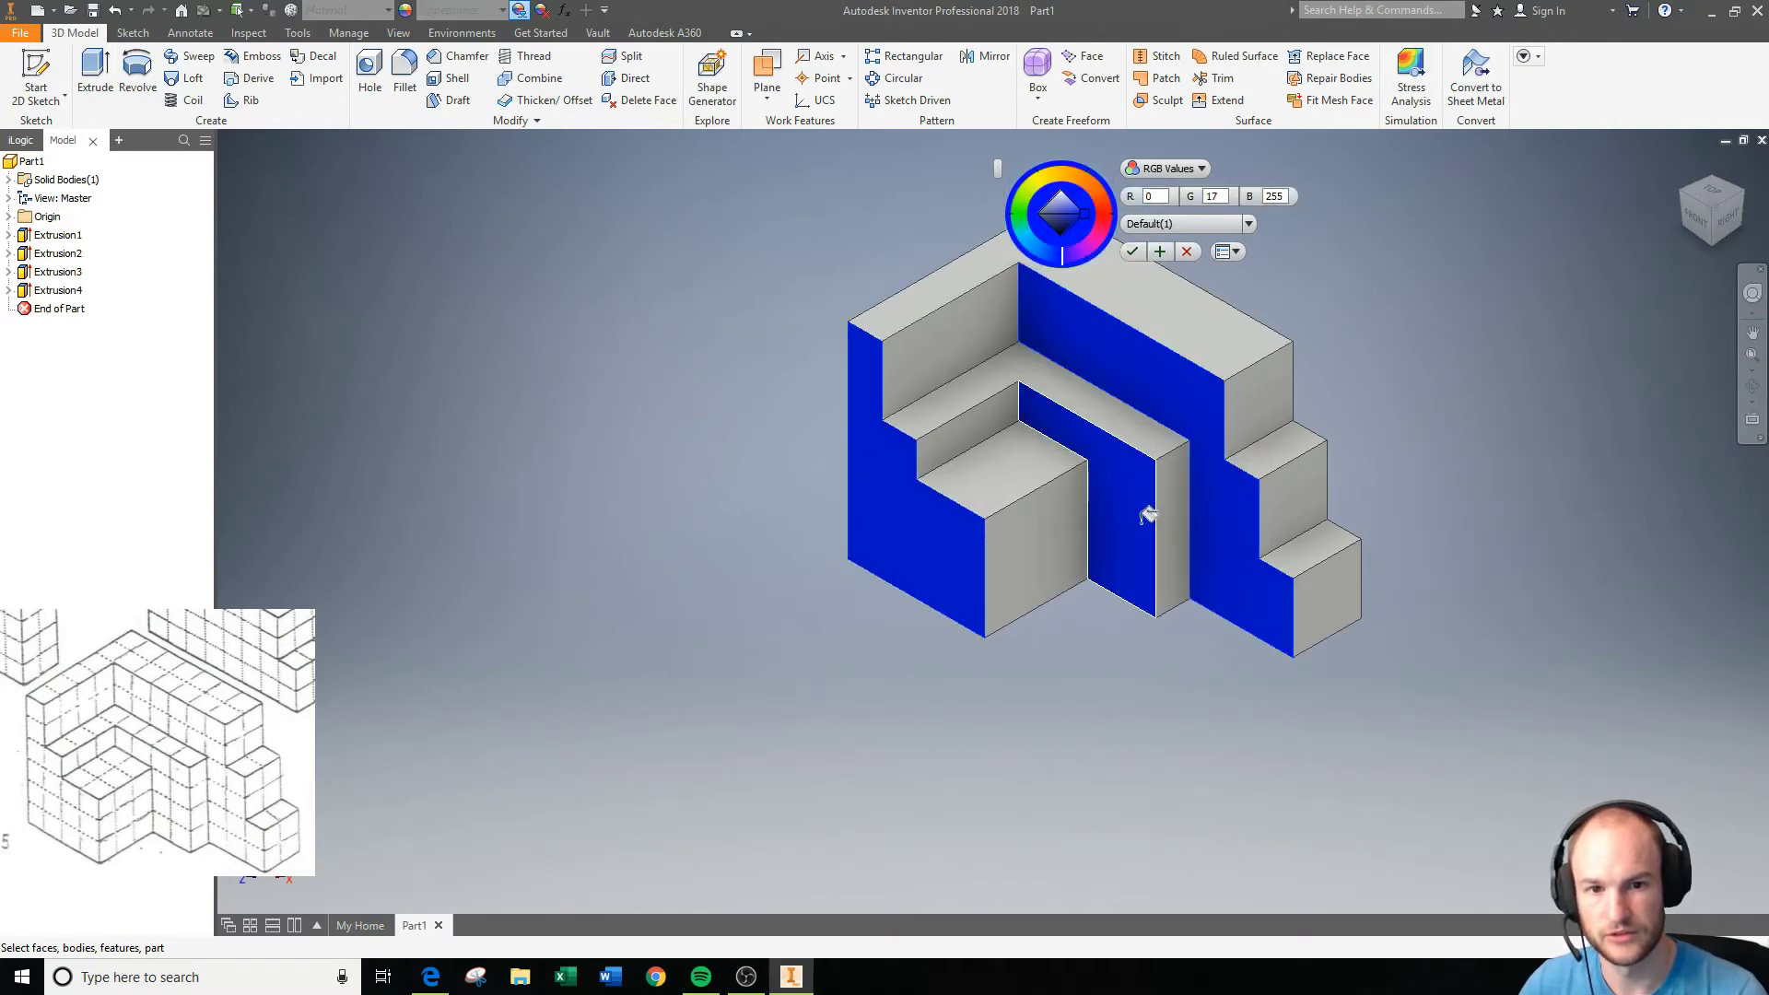
pyautogui.click(1135, 253)
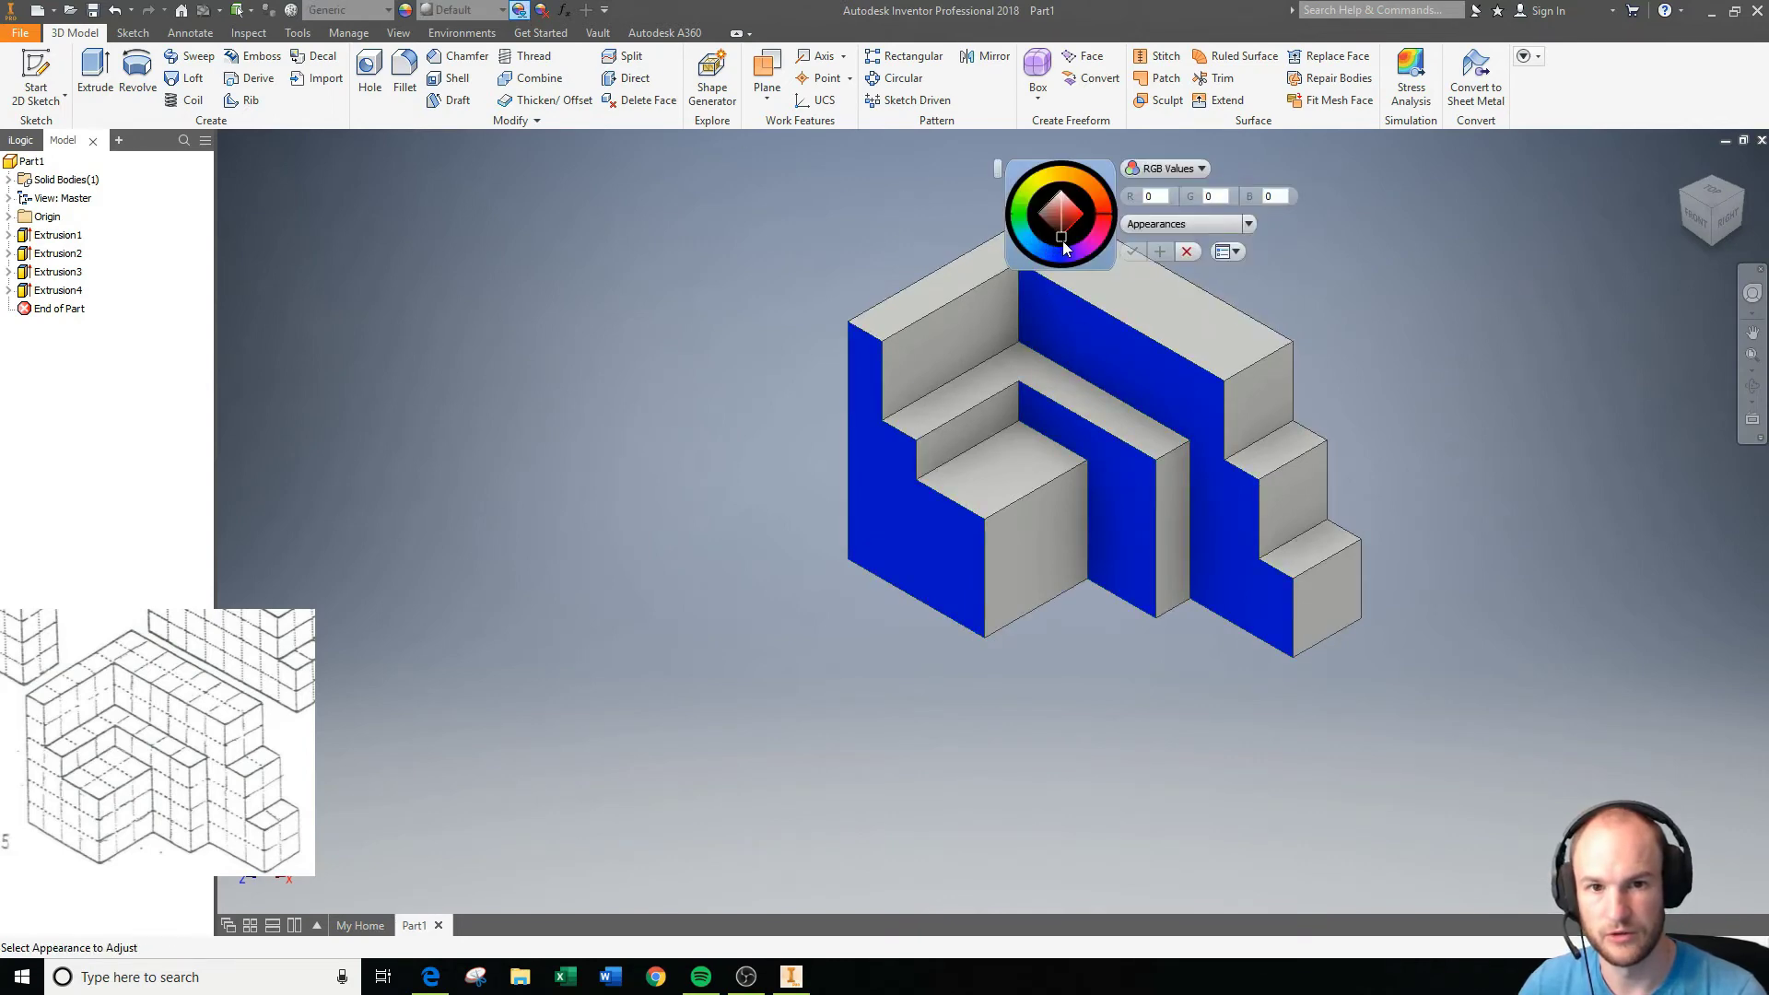
# Tint all vertical faces perpendicular to the blue ones red with RGB 255, 34, 0, including the recess walls and stair risers.
pyautogui.click(1104, 234)
pyautogui.click(1103, 212)
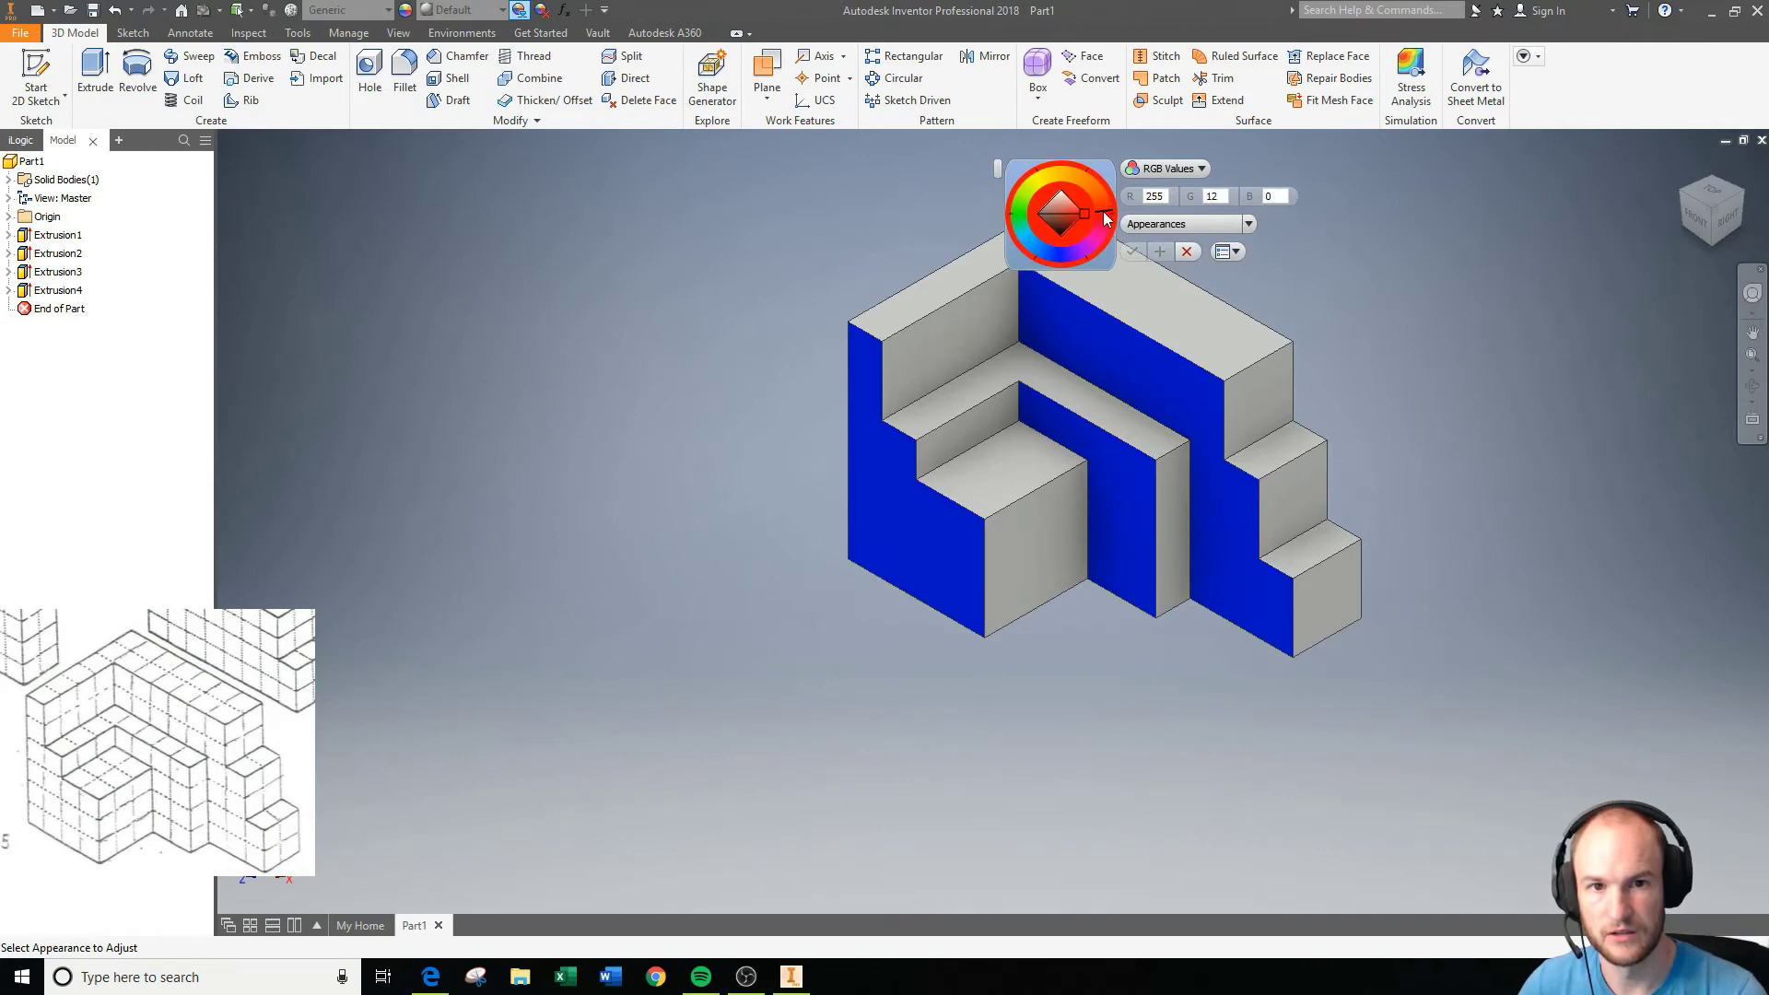
pyautogui.click(979, 314)
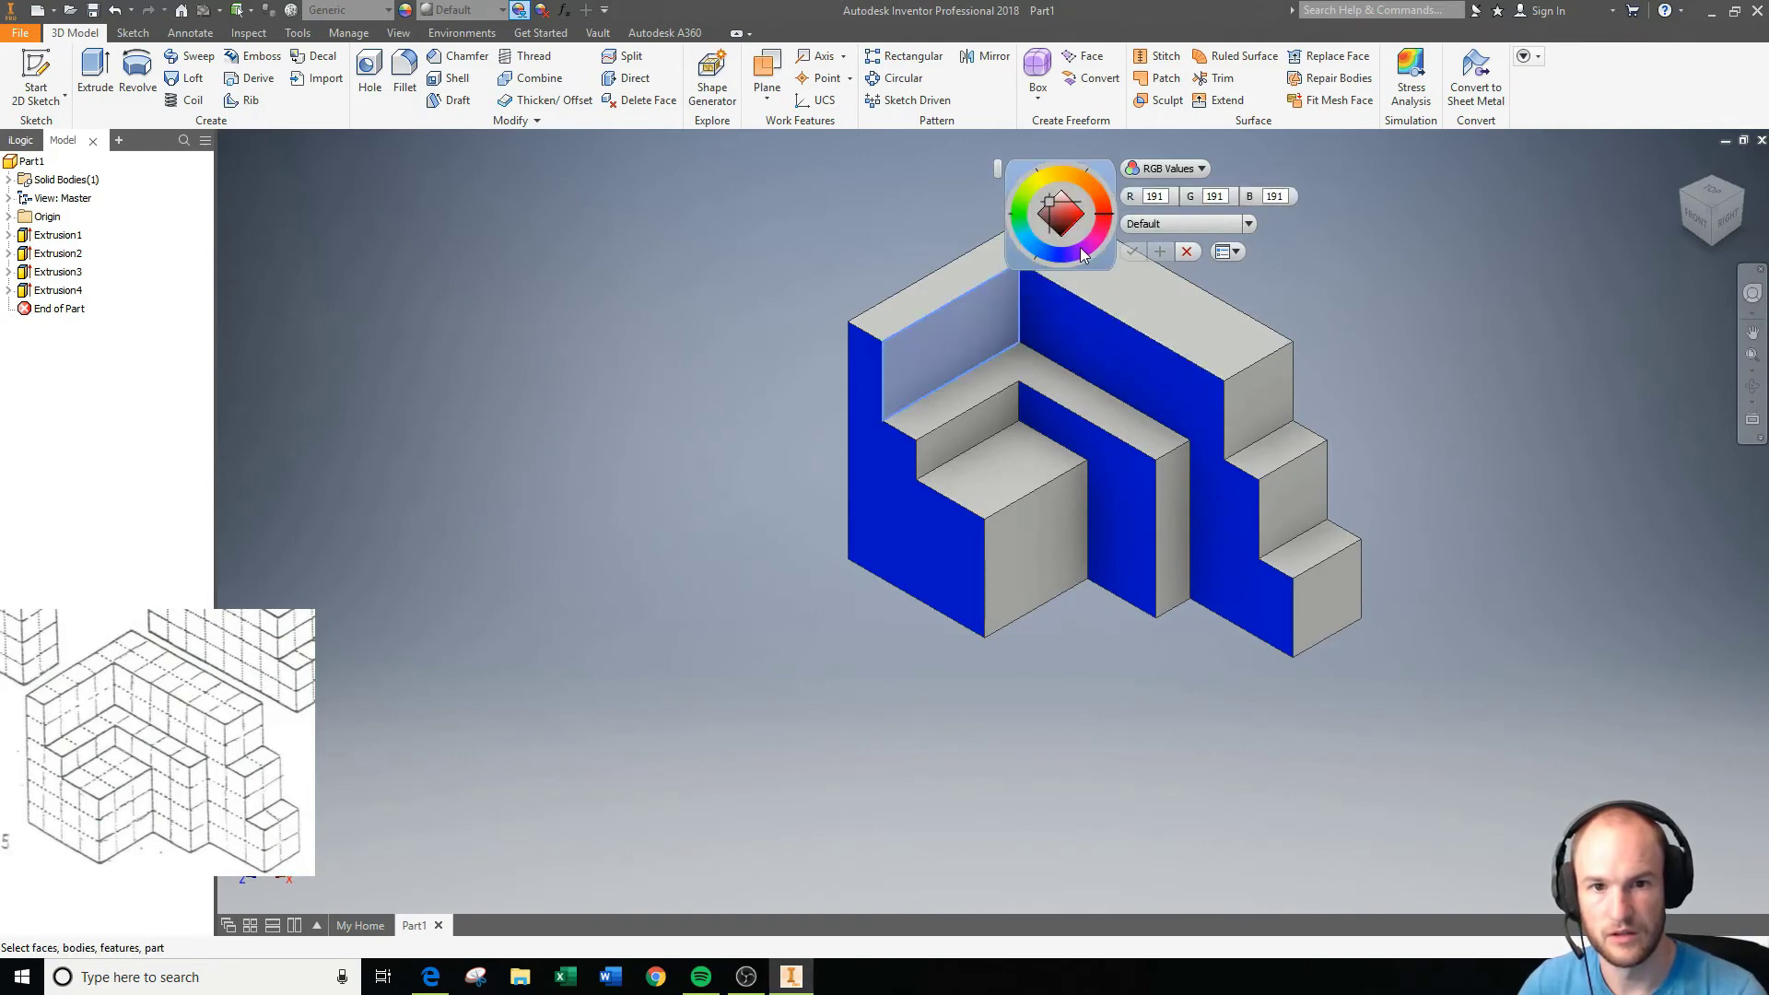
pyautogui.click(1104, 214)
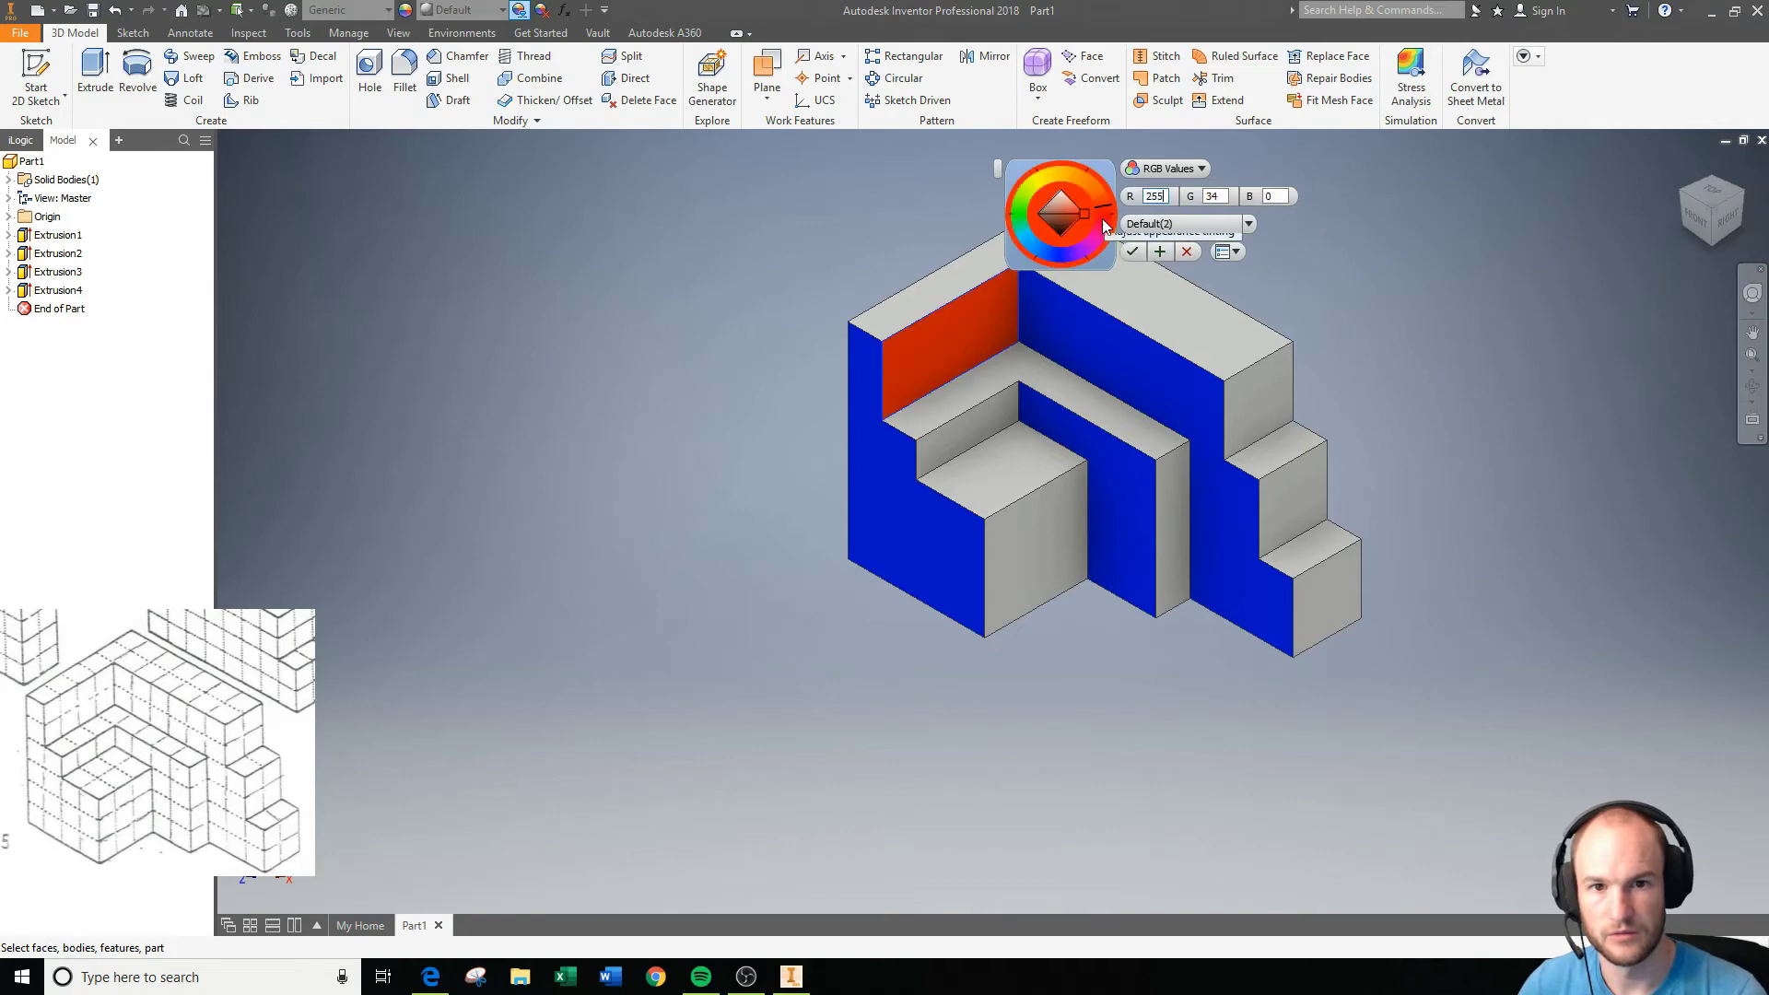
pyautogui.click(985, 419)
pyautogui.click(1045, 506)
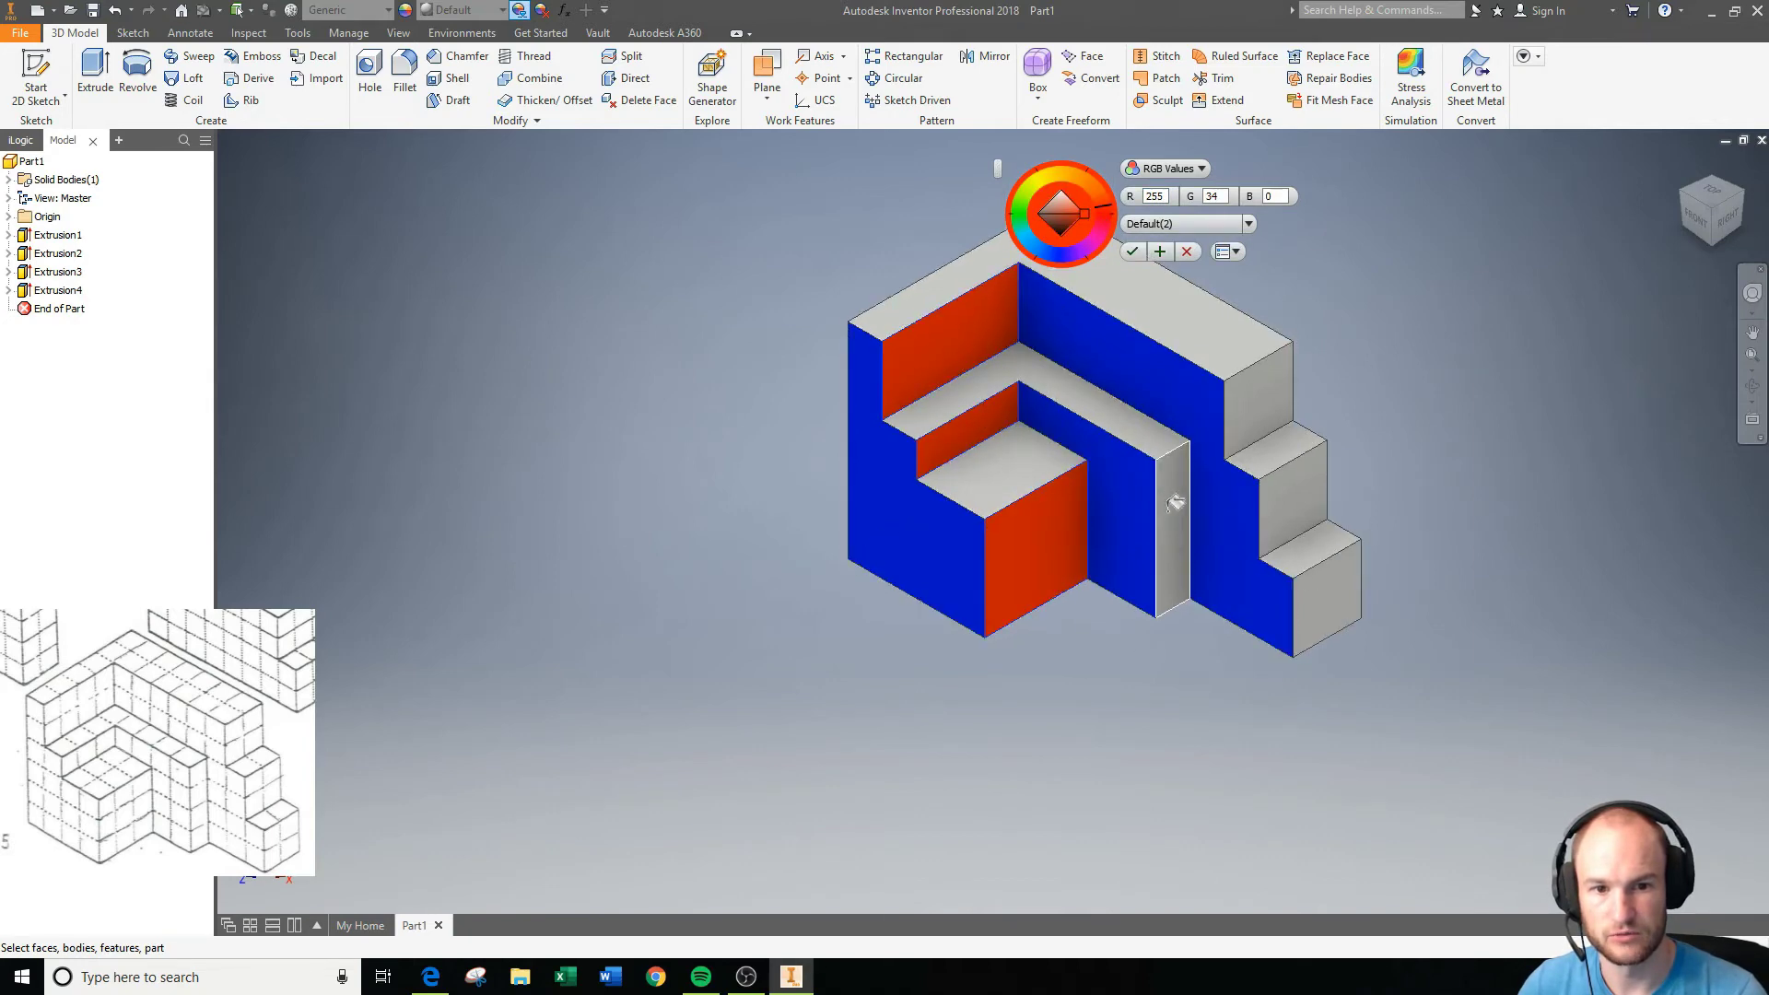
pyautogui.click(1173, 503)
pyautogui.click(1258, 405)
pyautogui.click(1351, 570)
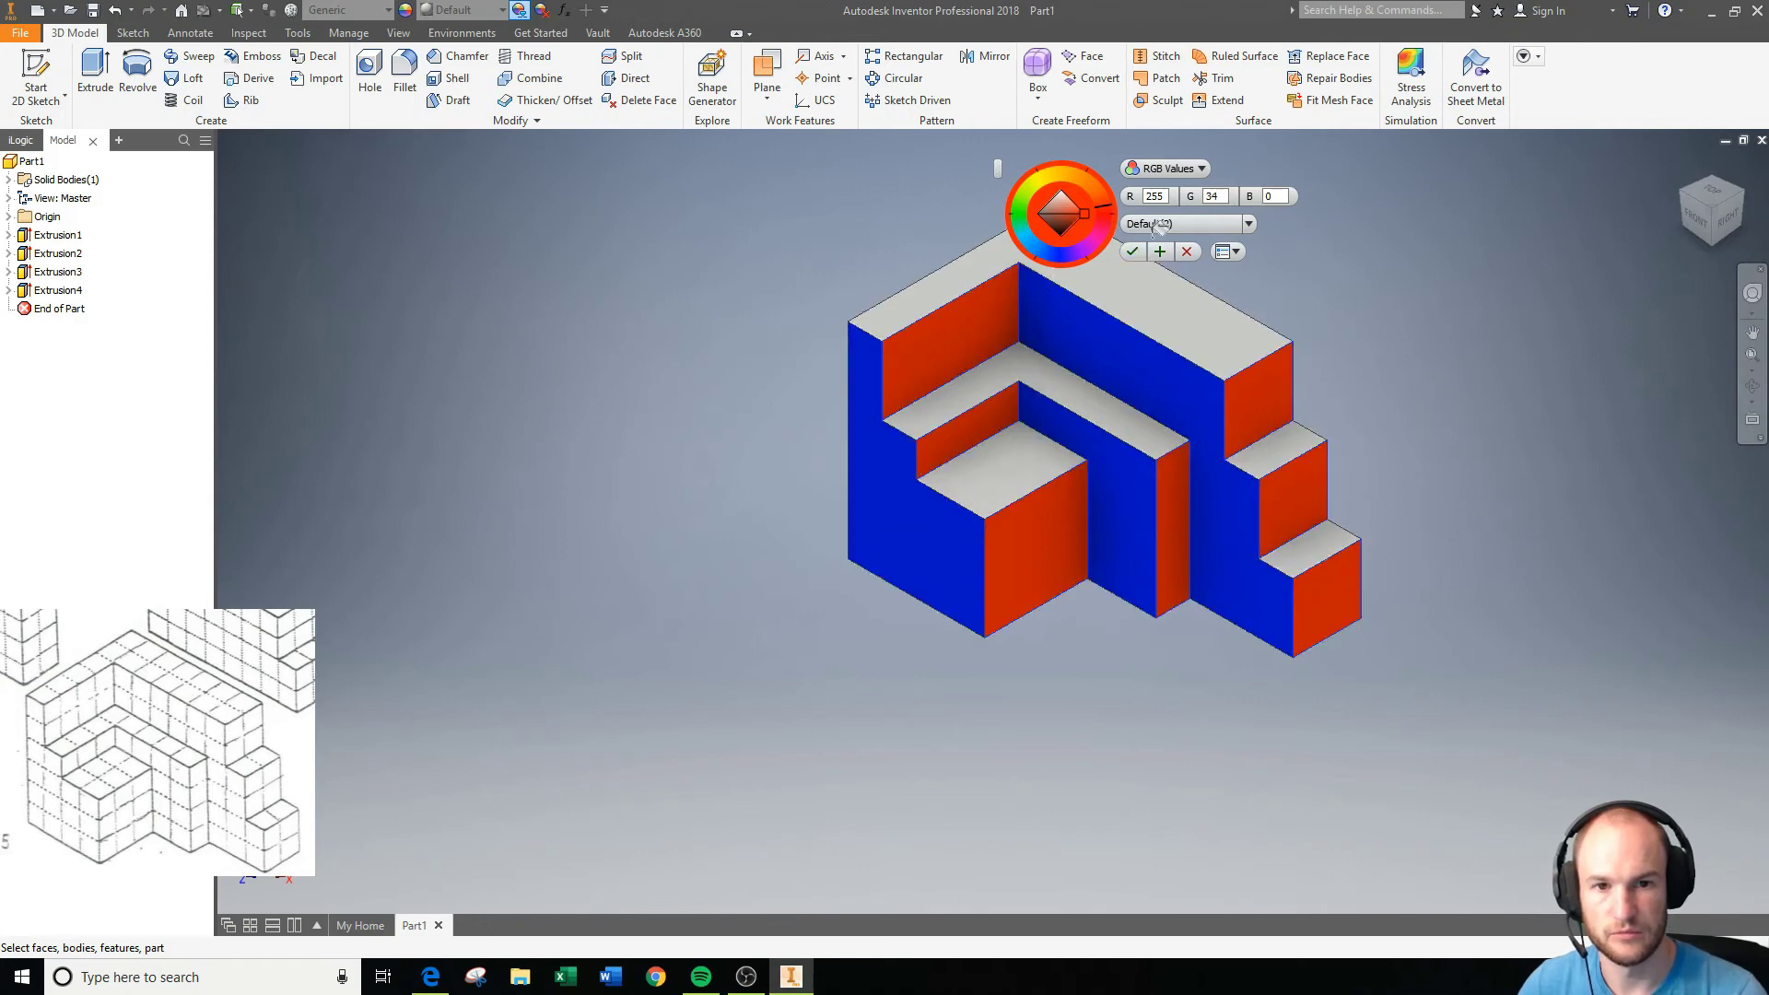
pyautogui.click(1133, 251)
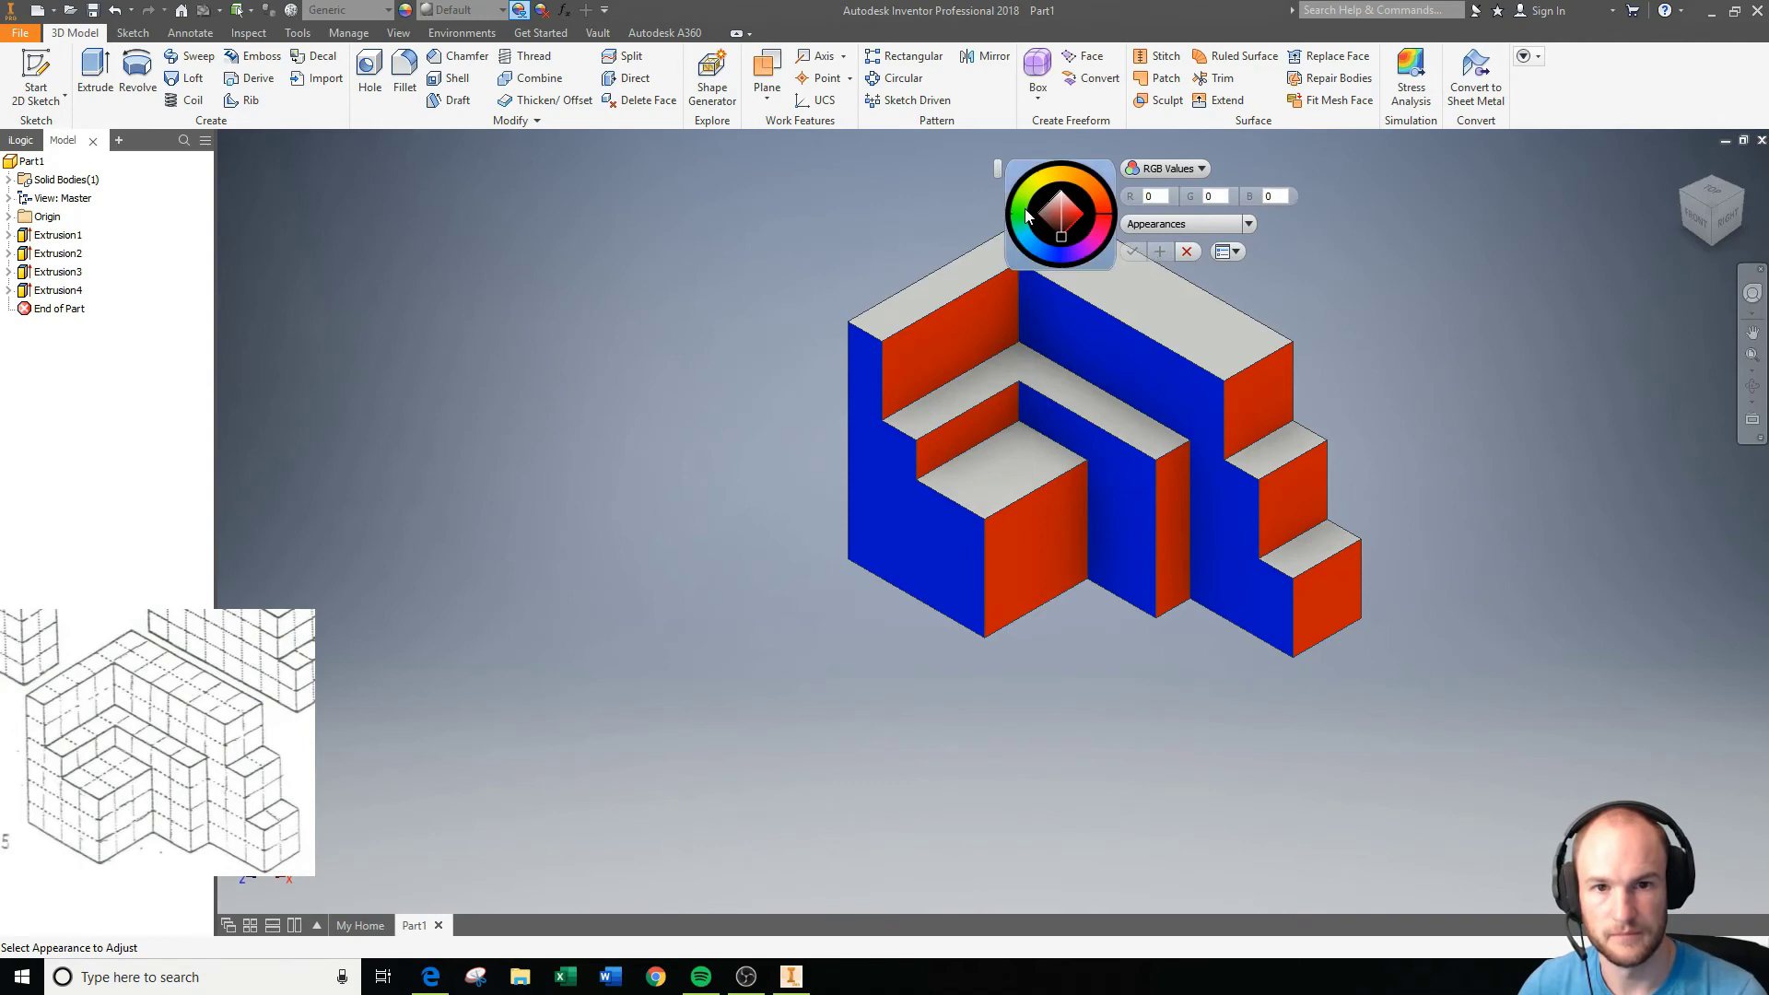
# Tint all upward-facing faces of the block and its steps yellow with RGB 221, 255, 0.
pyautogui.moveTo(1025, 214); pyautogui.dragTo(1018, 189)
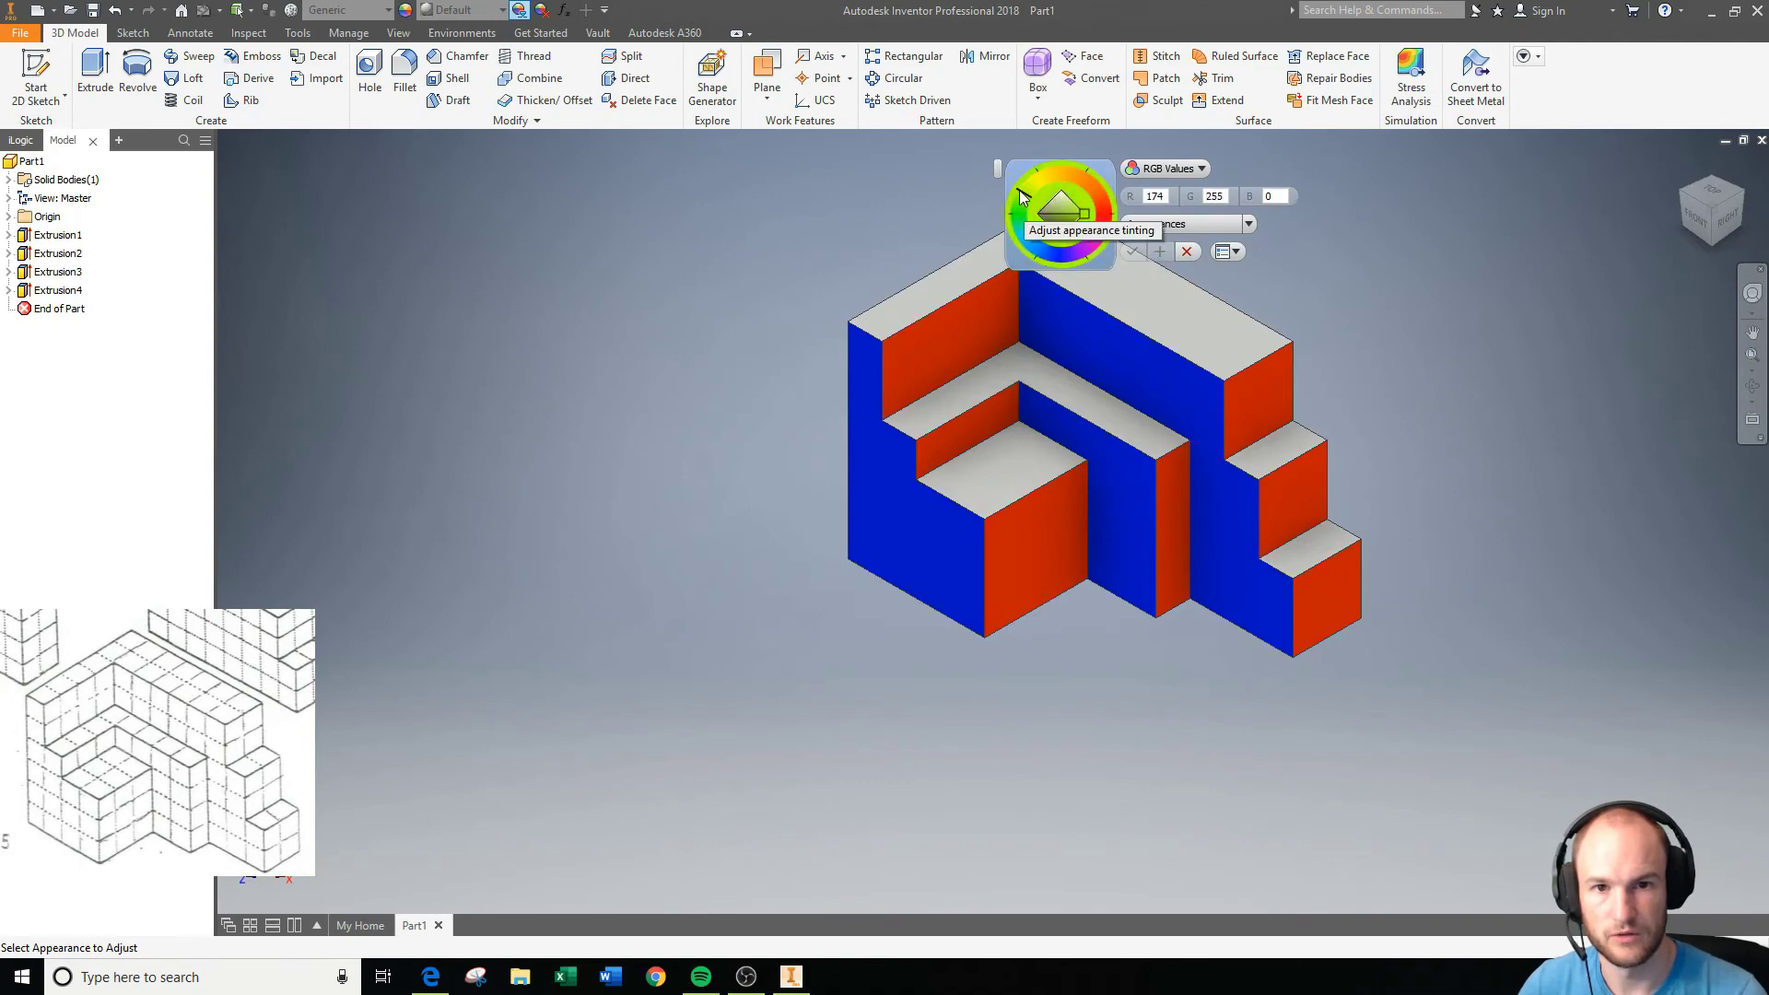
pyautogui.click(974, 259)
pyautogui.moveTo(1026, 193); pyautogui.dragTo(1033, 182)
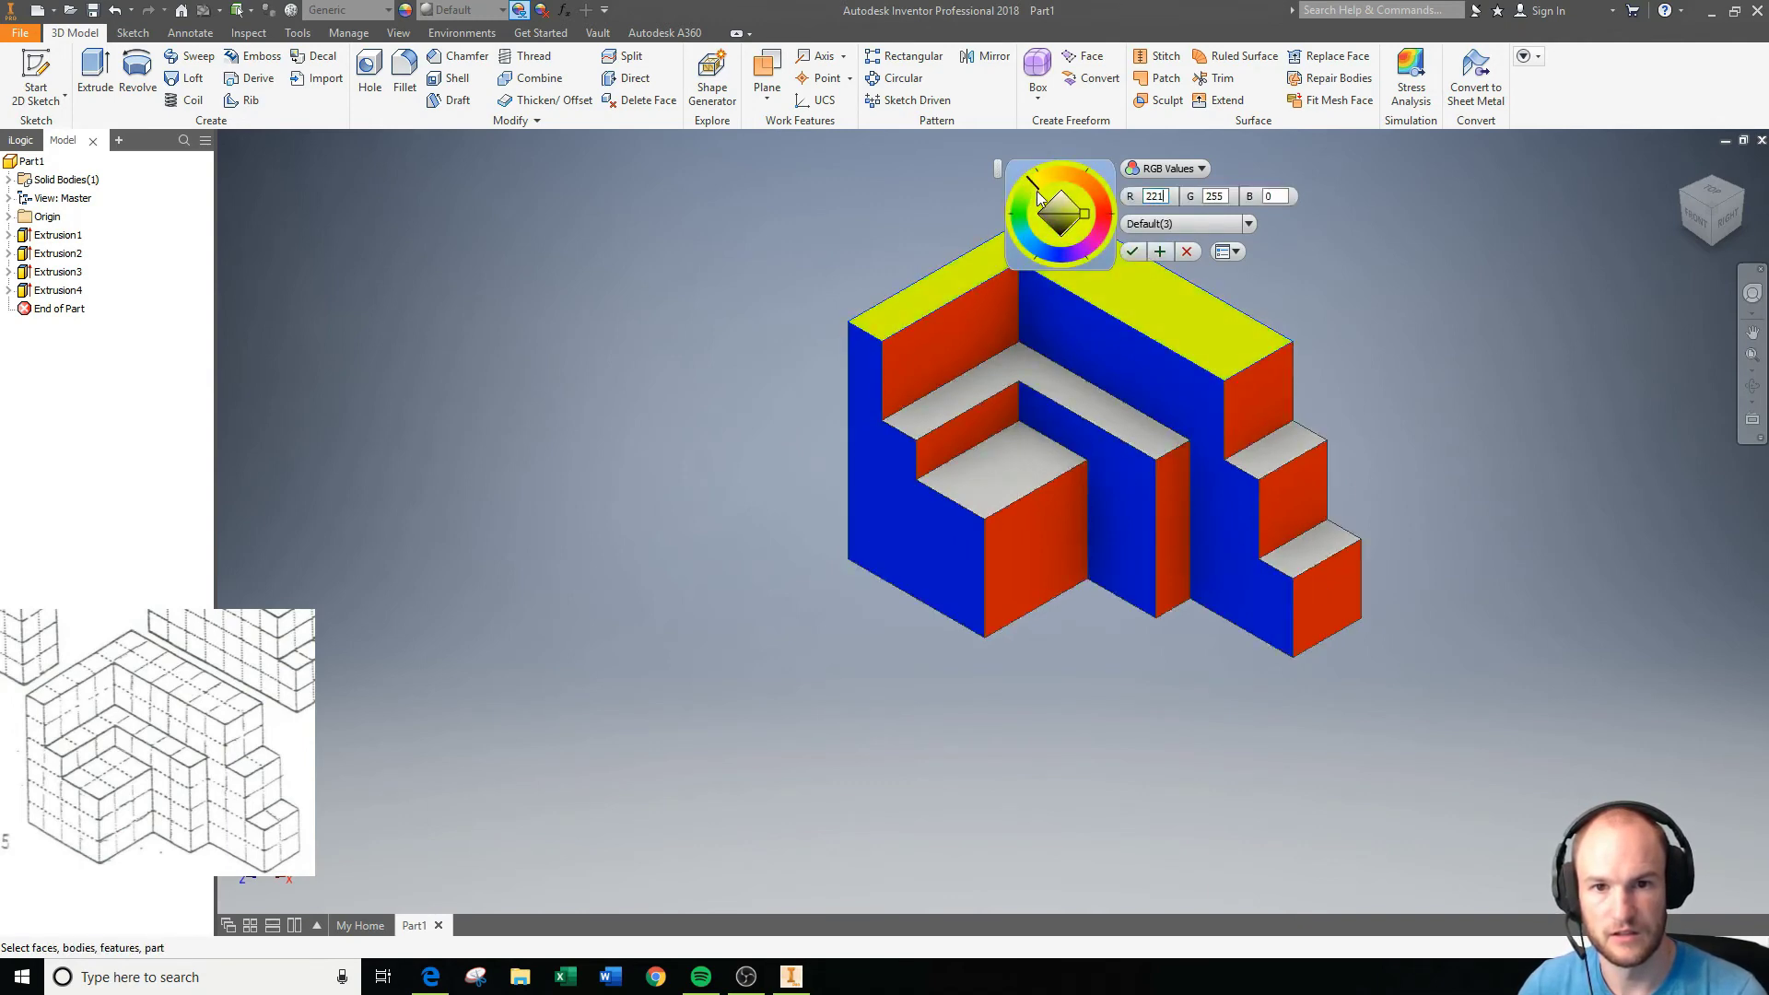
pyautogui.click(994, 391)
pyautogui.click(1020, 460)
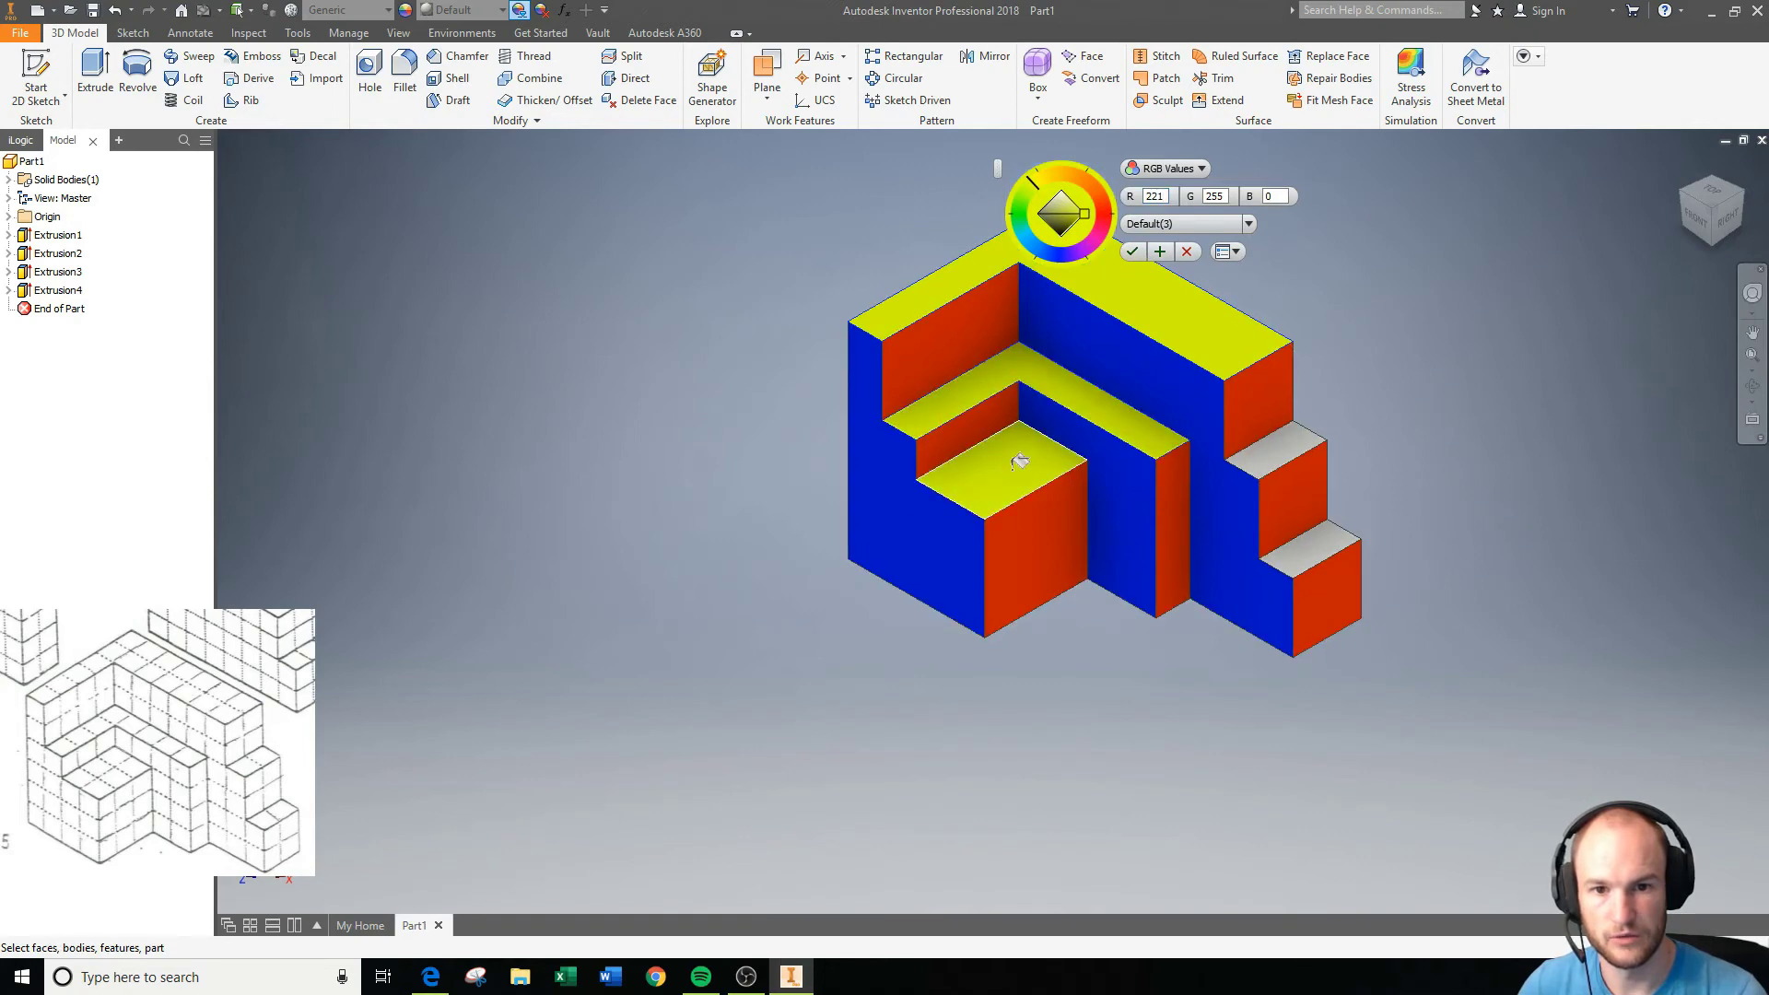
pyautogui.click(1279, 447)
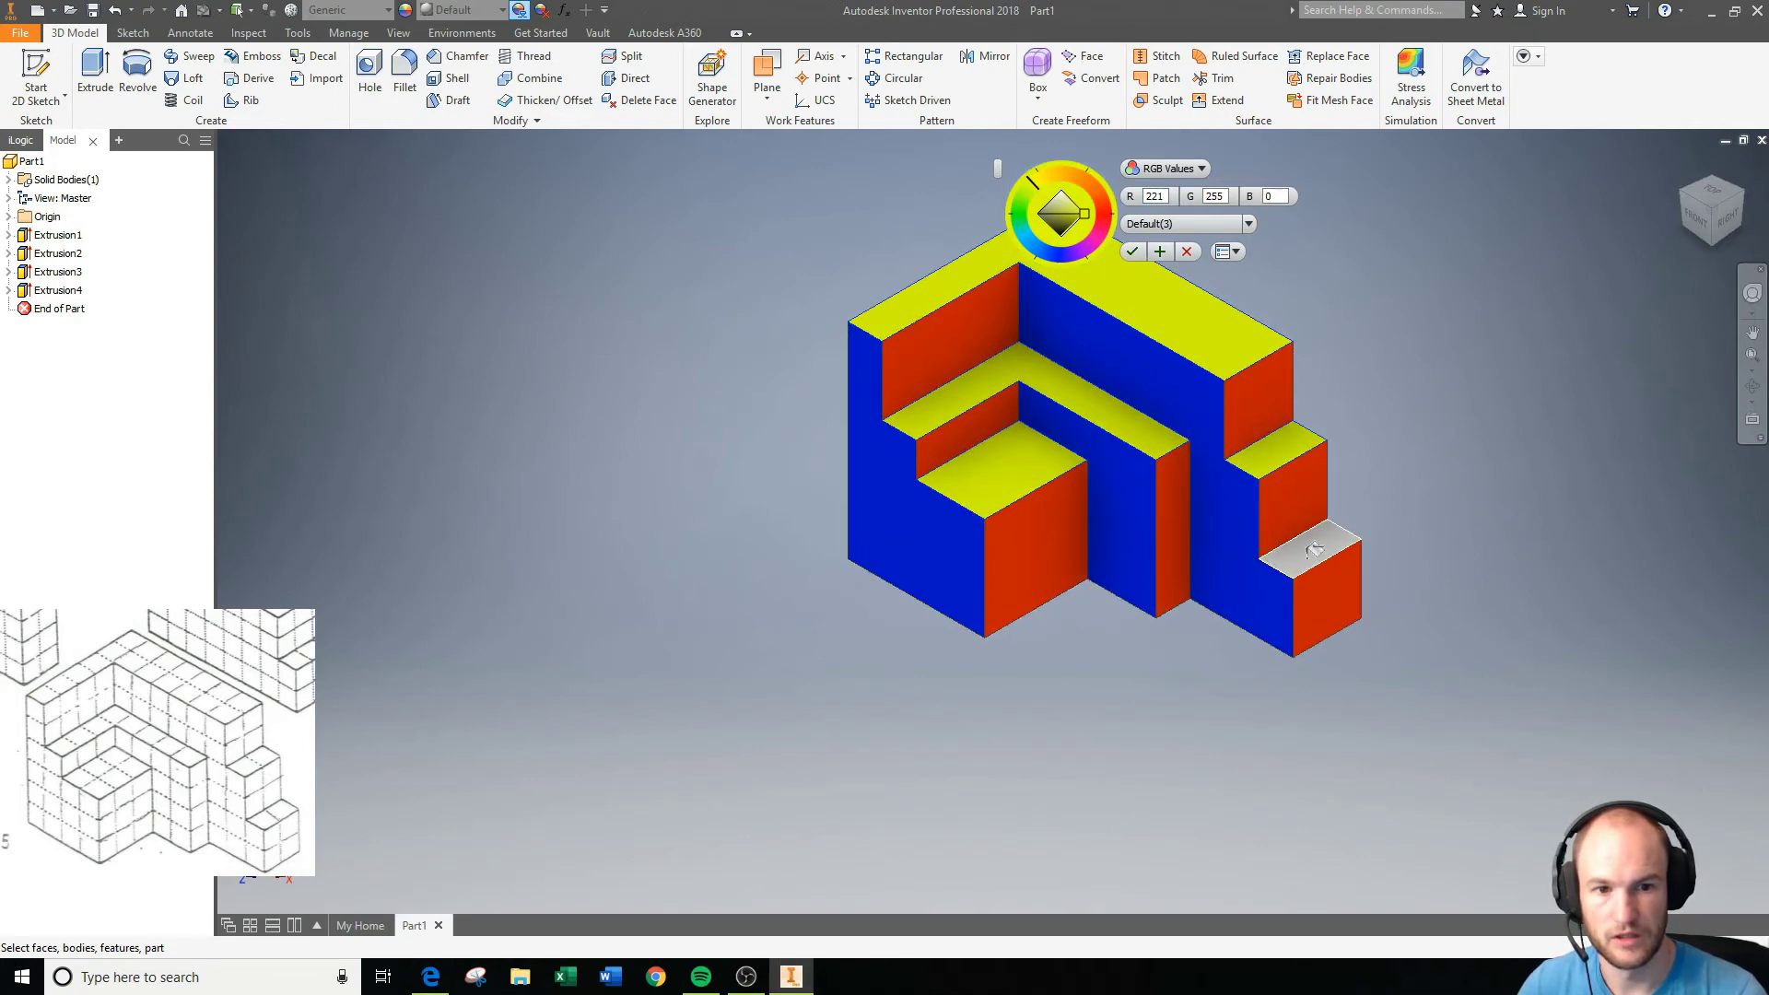
pyautogui.click(1131, 251)
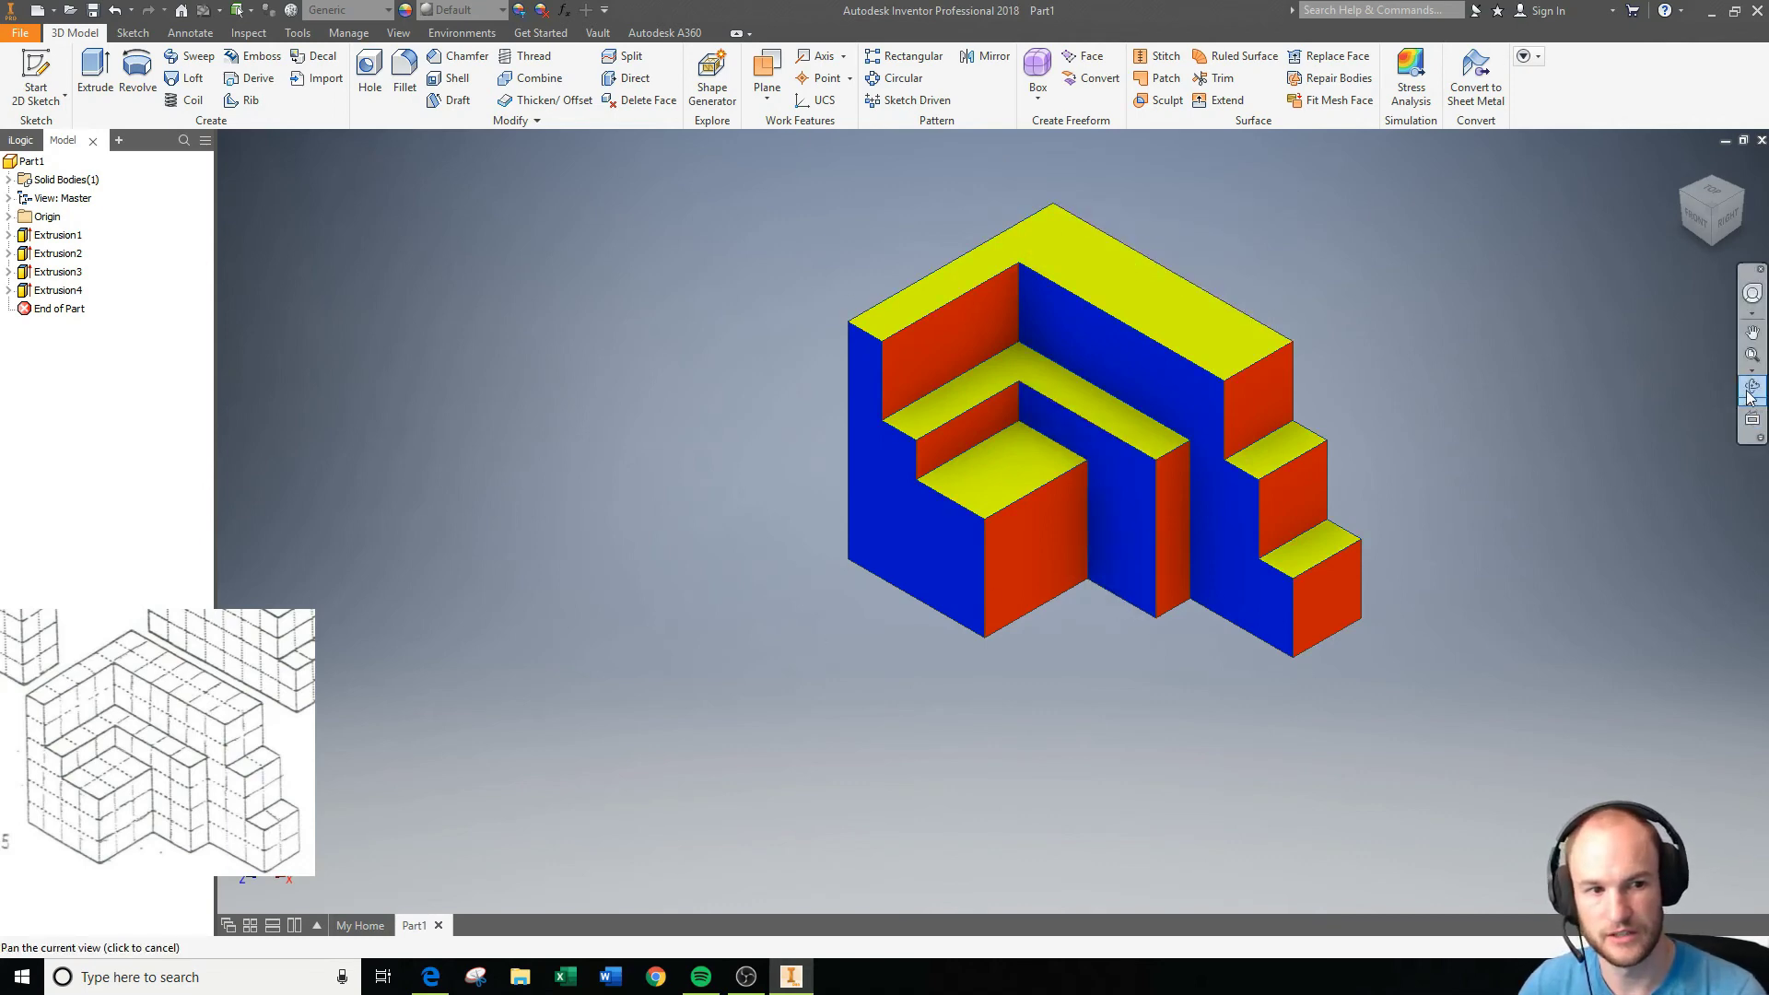
# Orbit the part to inspect its coloured faces and return to the home view.
pyautogui.click(1751, 387)
pyautogui.moveTo(1060, 396); pyautogui.dragTo(1412, 331)
pyautogui.rightClick(1579, 220)
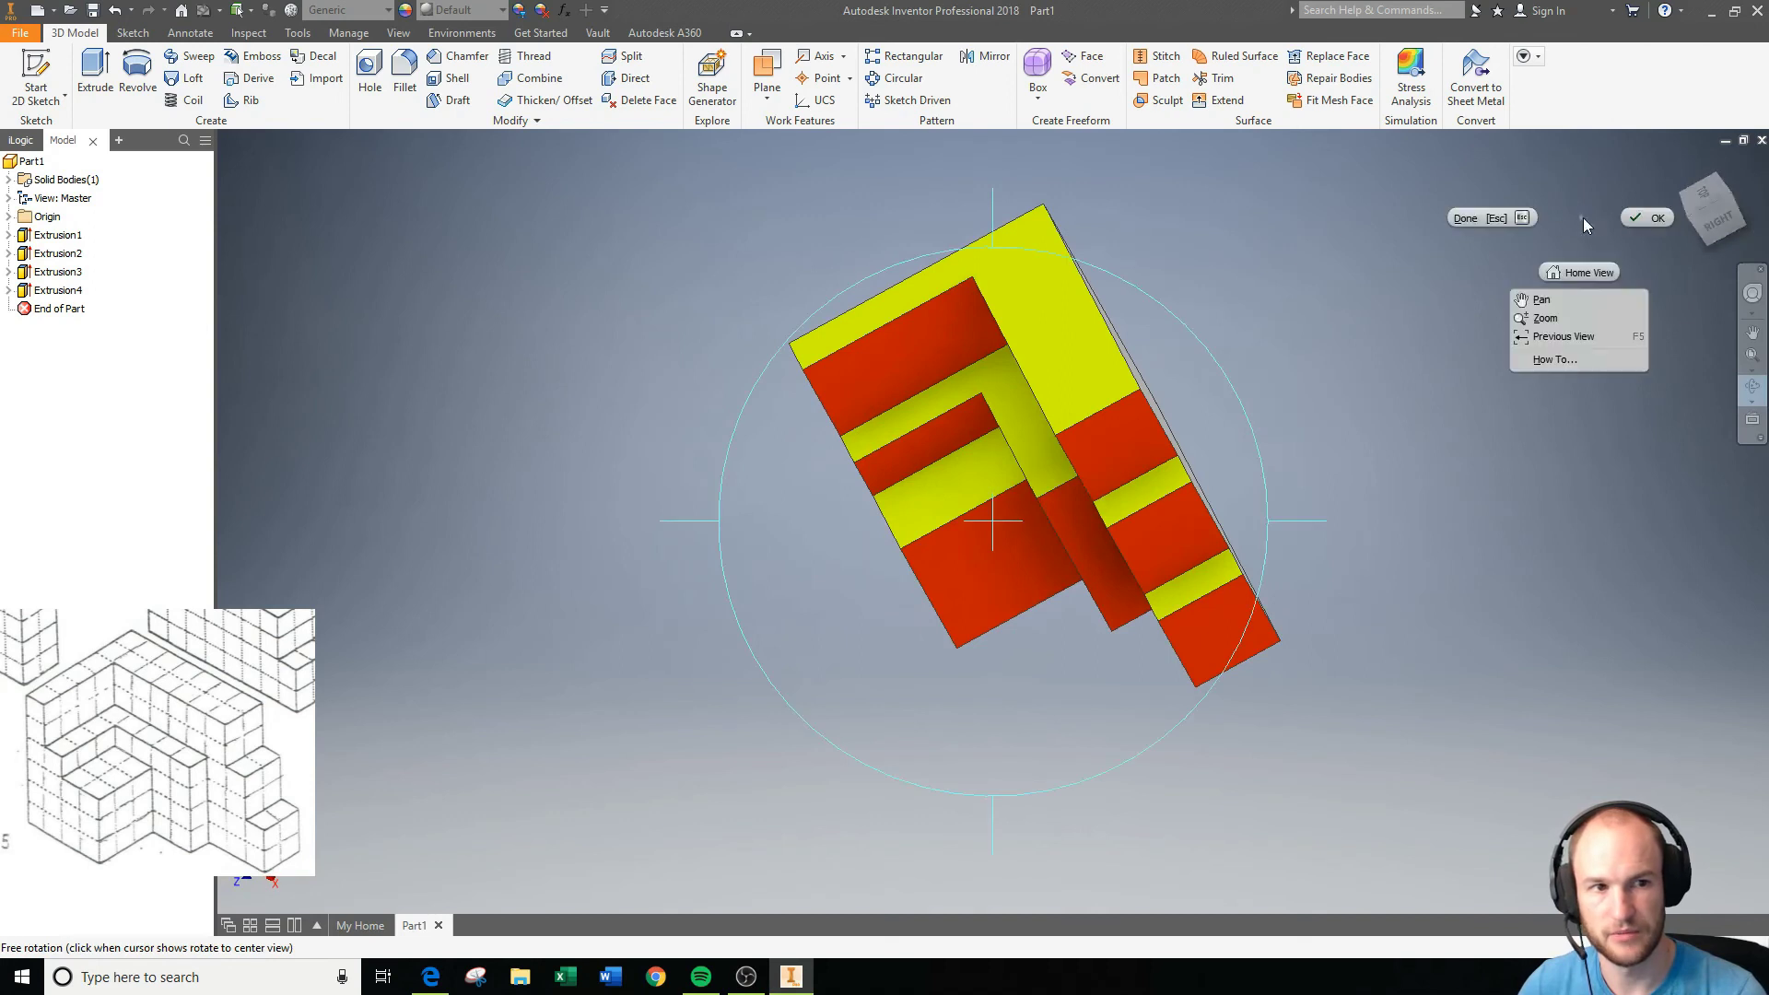
pyautogui.click(1643, 217)
pyautogui.click(1678, 166)
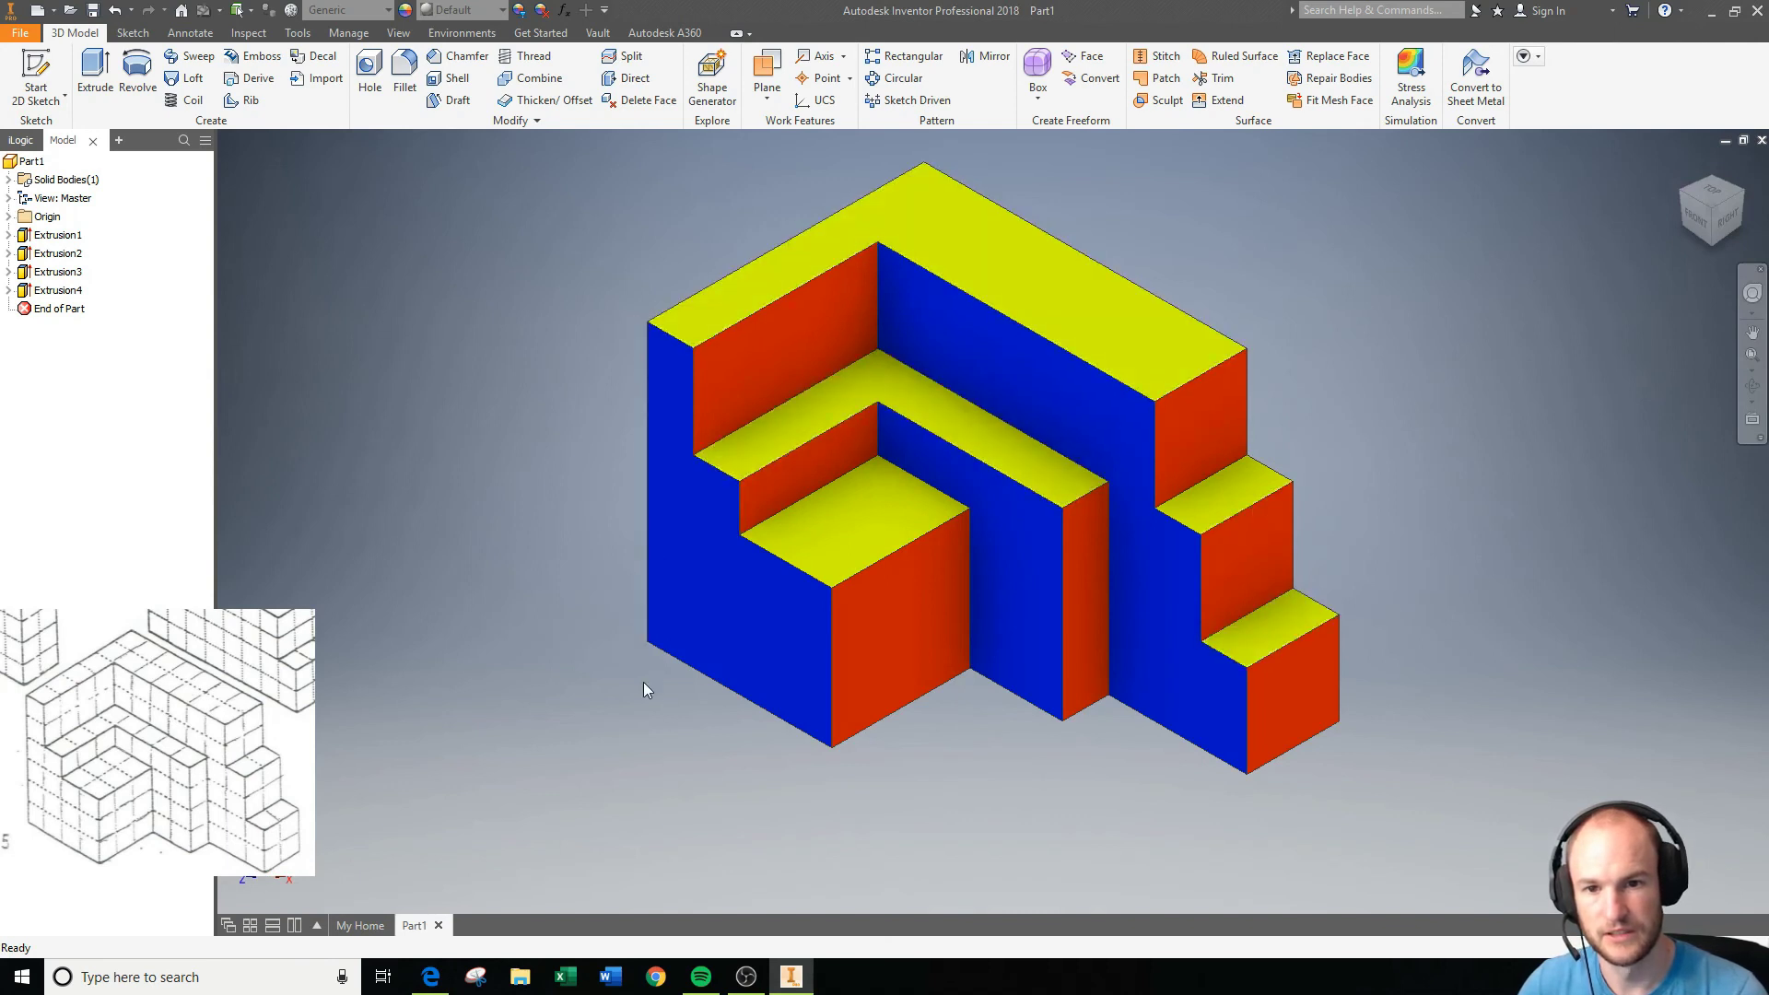
pyautogui.scroll(-3, 643, 682)
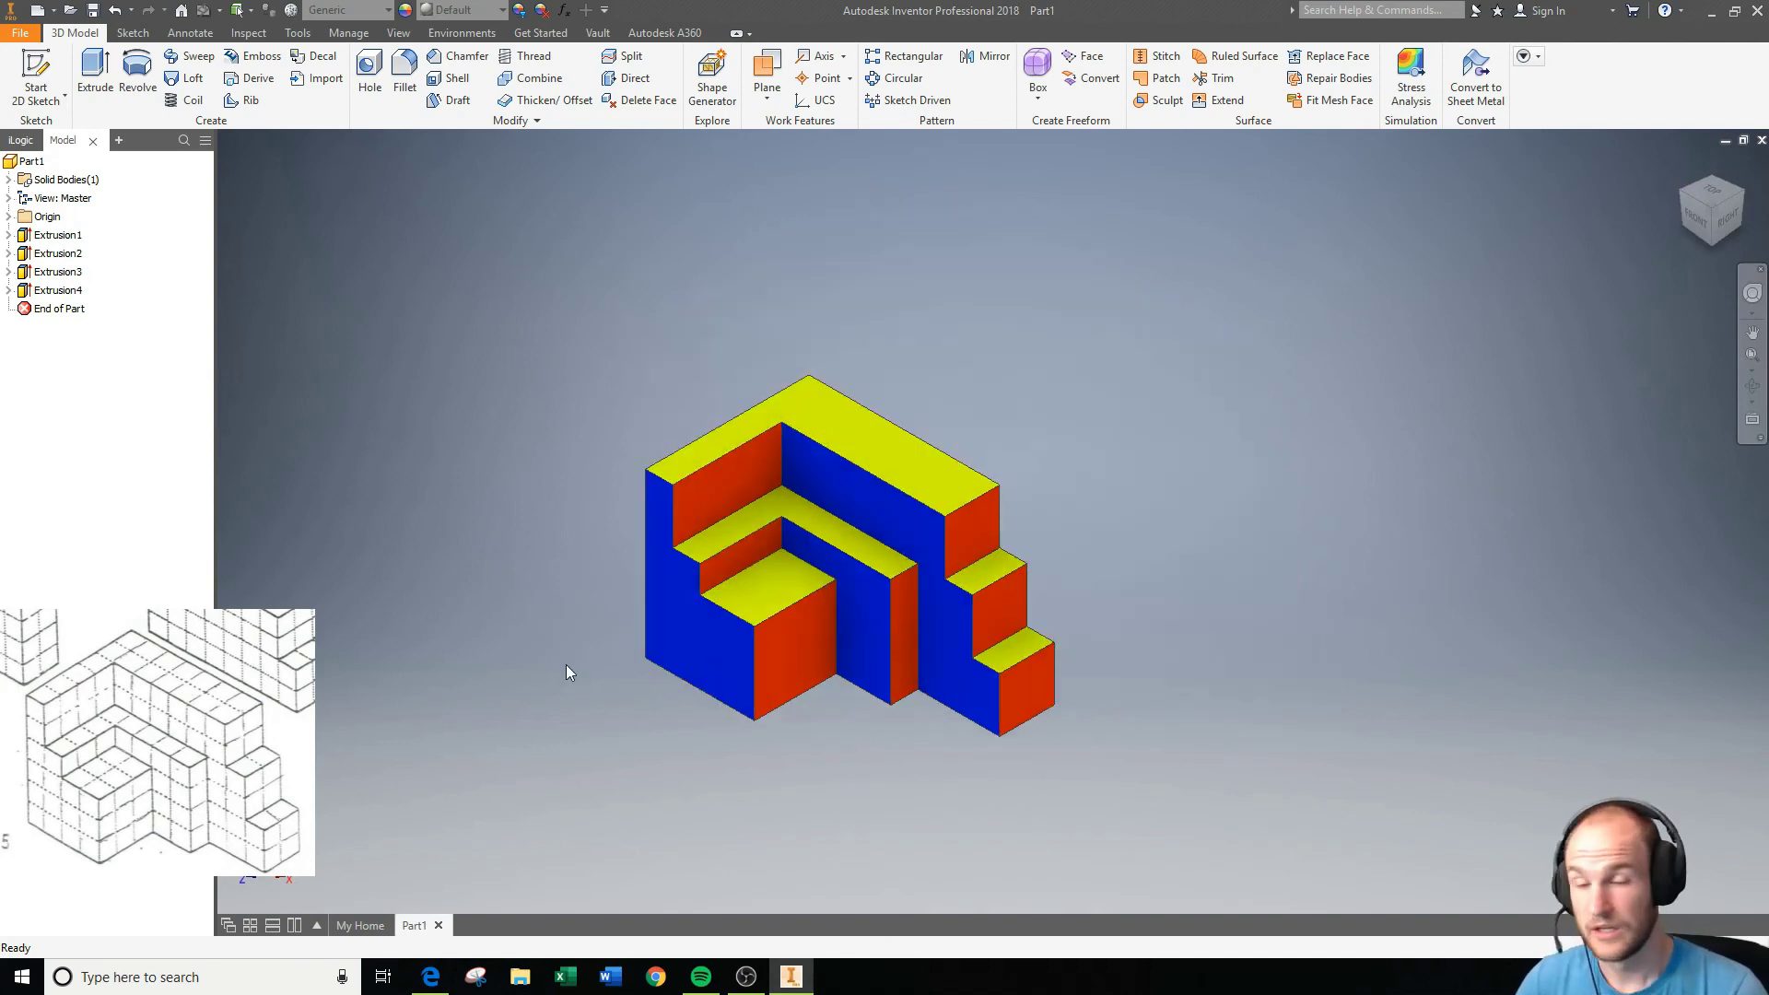